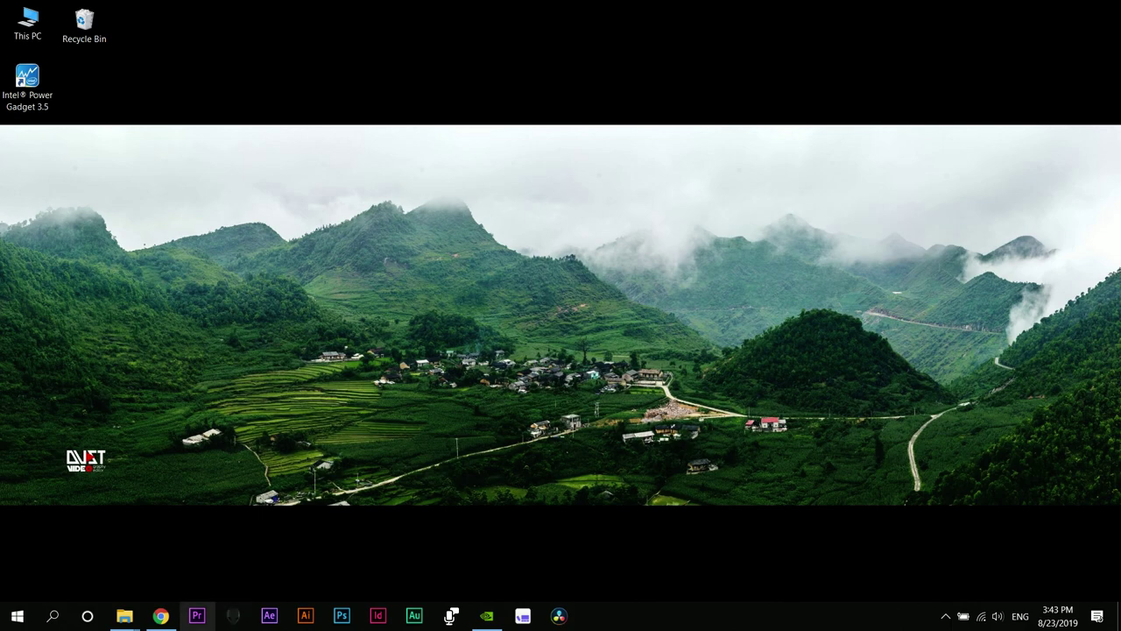
- Launch Adobe Premiere Pro and start a new project named abc
left_click(196, 616)
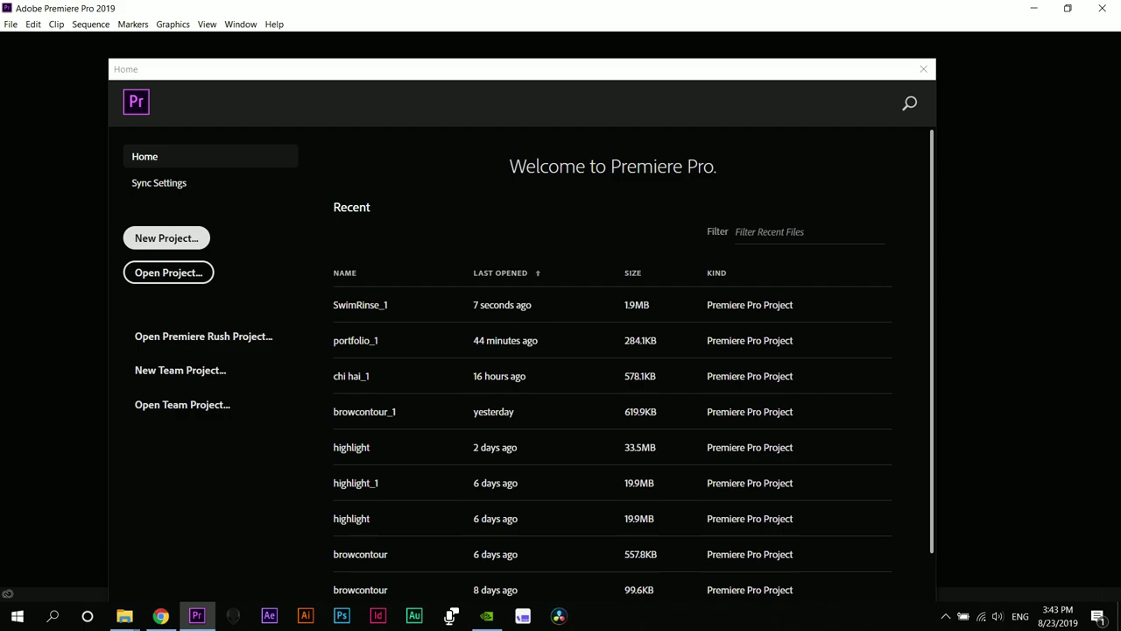
left_click(166, 237)
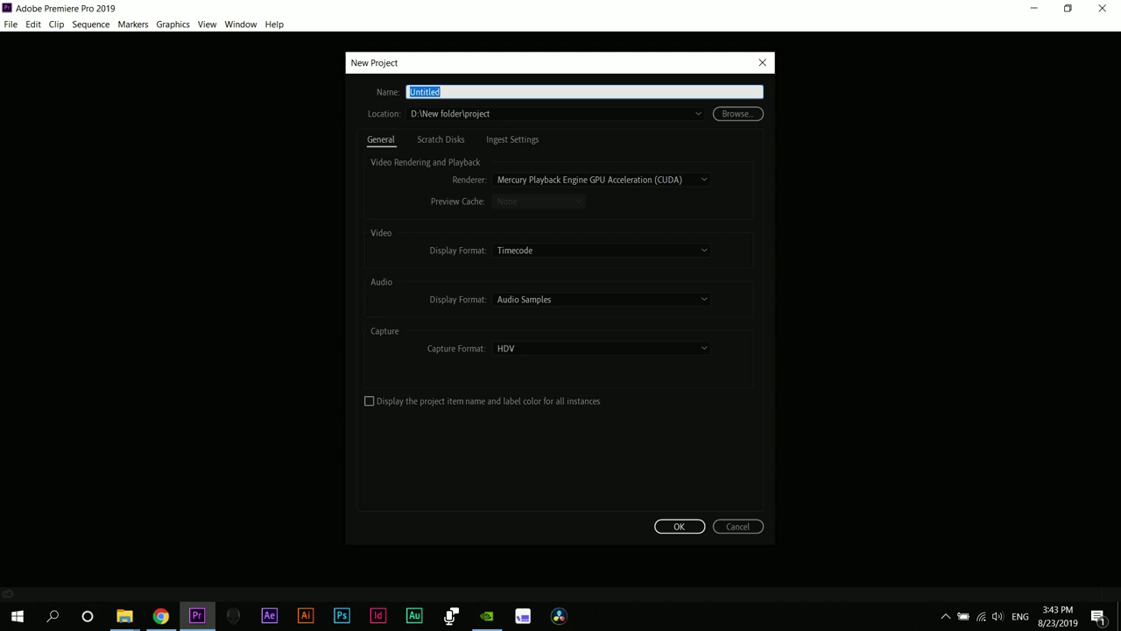
type("abc")
- Create a folder named New folder (2) inside D:\New folder and choose it as the project location
left_click(738, 114)
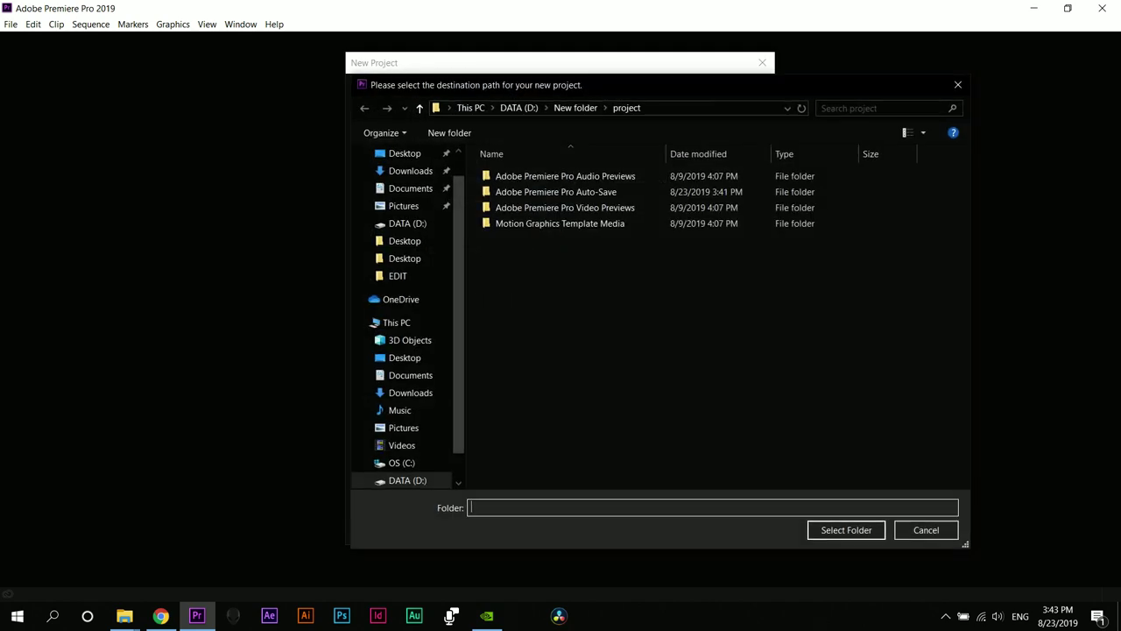
left_click(519, 107)
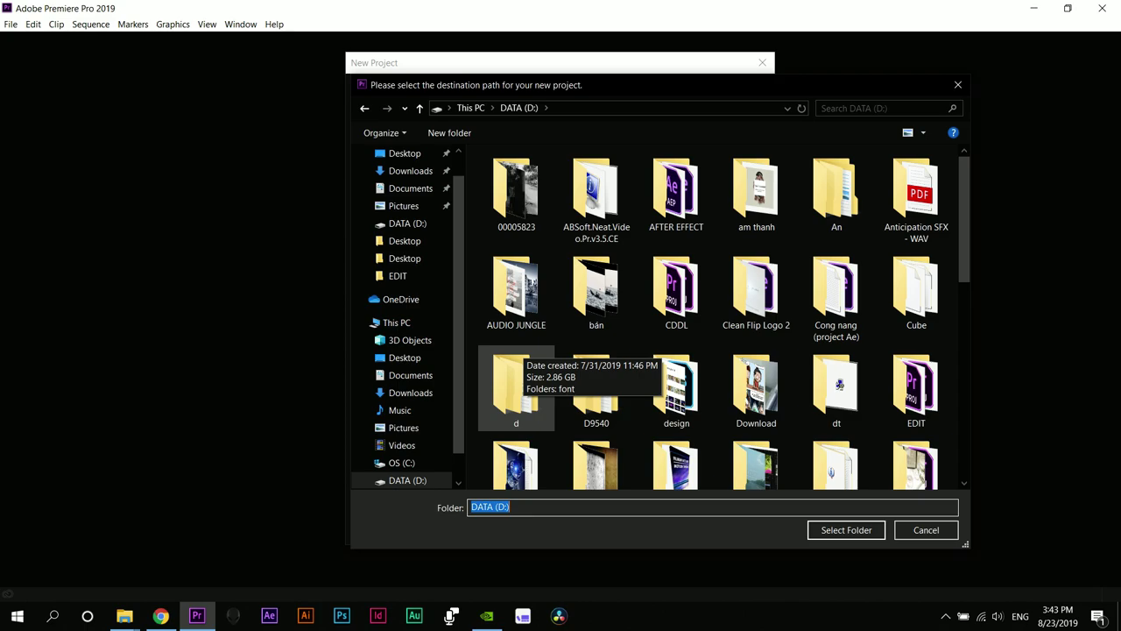
scroll(756, 411, "down", 5)
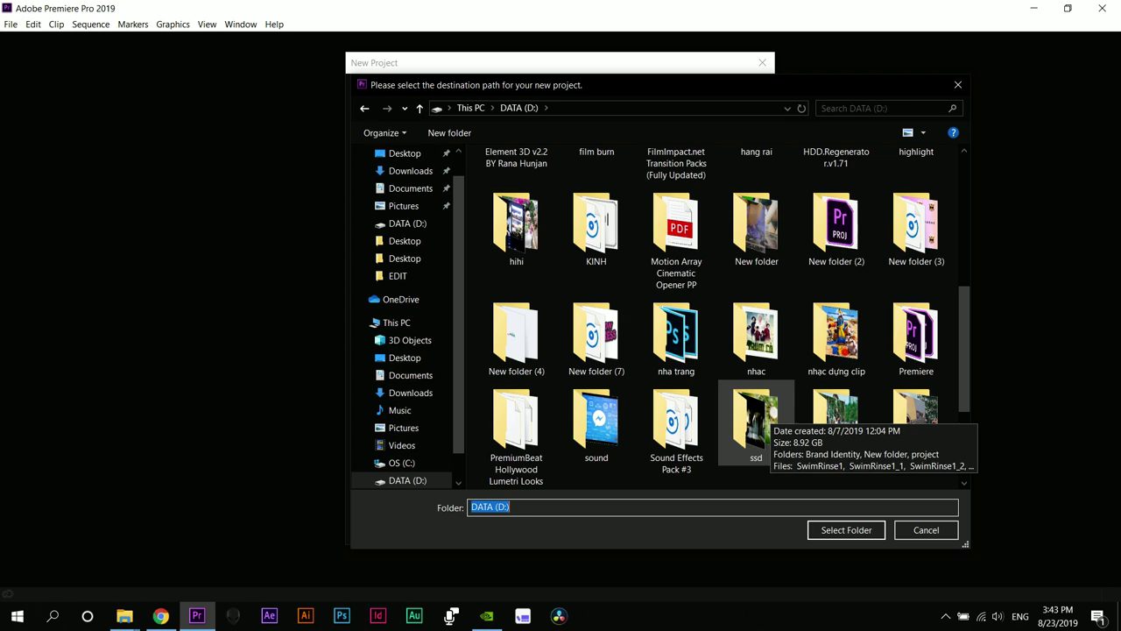
double_click(757, 226)
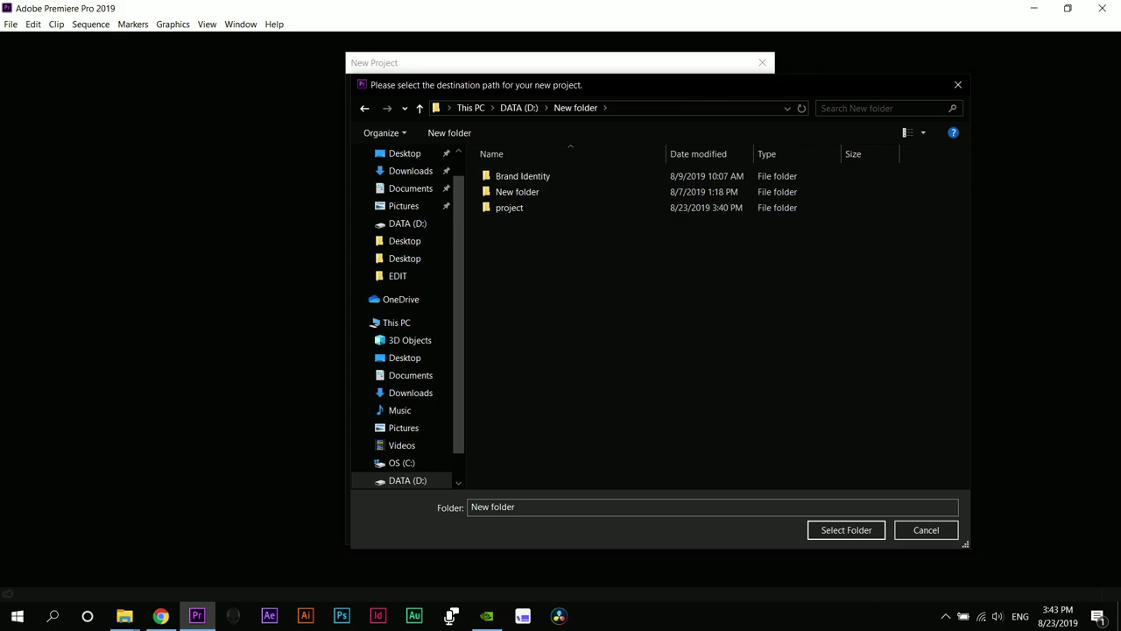
key("ctrl+shift+n")
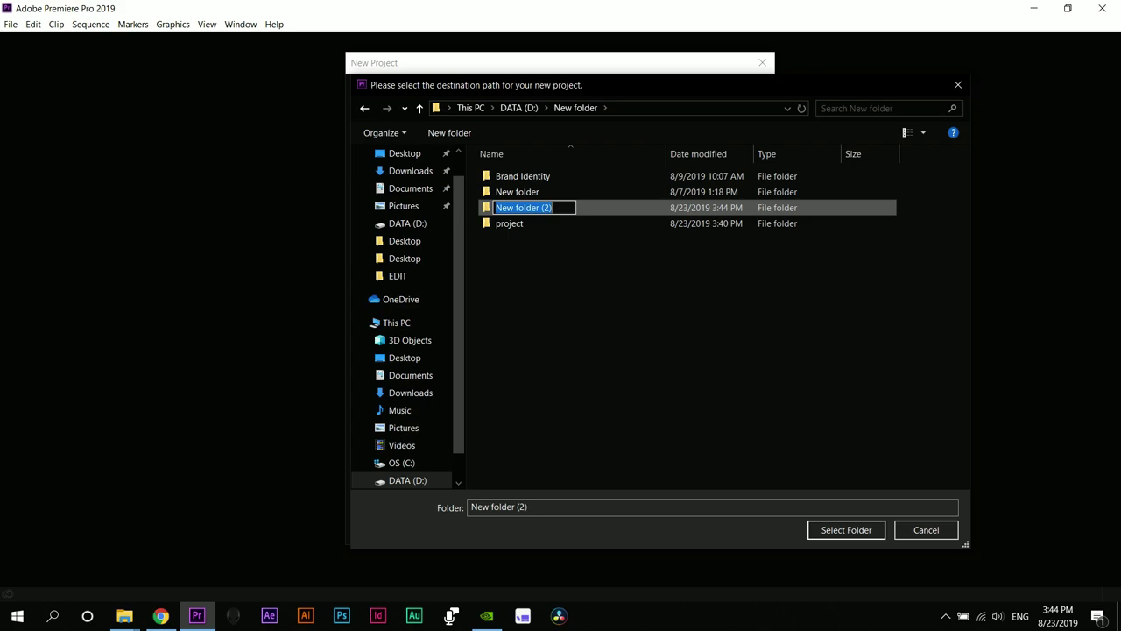
key("Return")
key("Return")
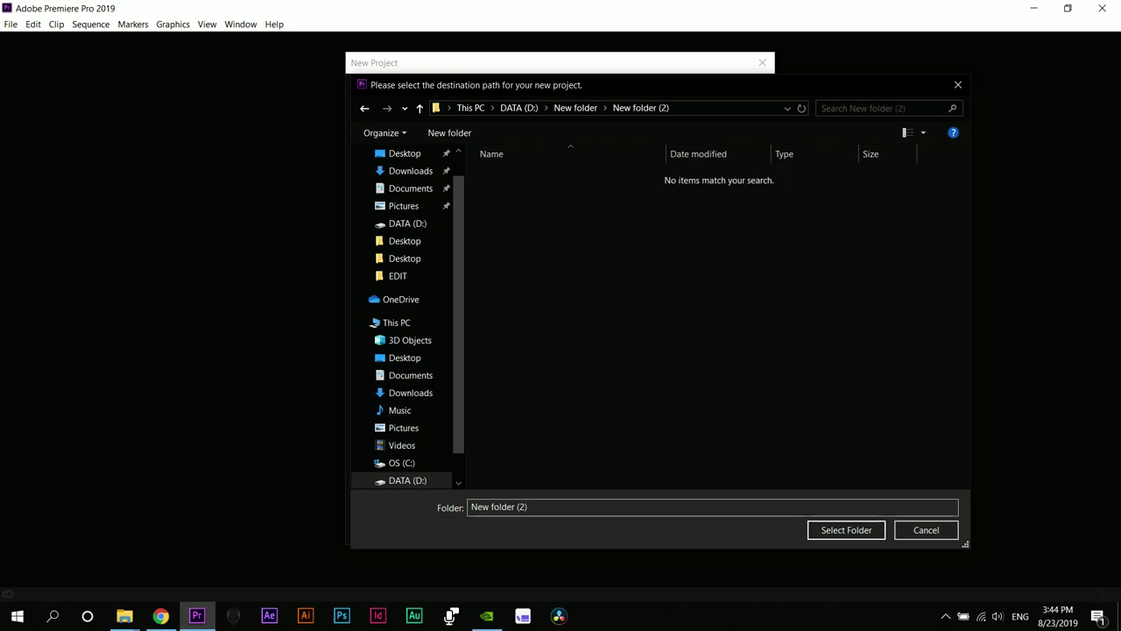
left_click(847, 530)
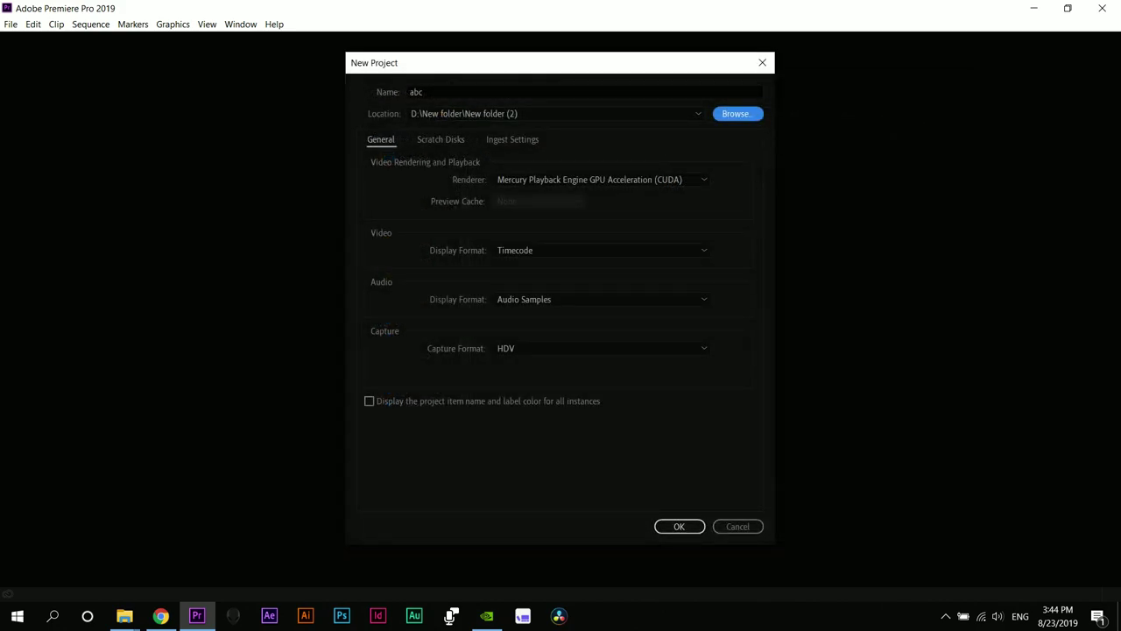
- Keep the Mercury Playback Engine GPU Acceleration (CUDA) renderer, review the capture, scratch disk and ingest settings, and create the project
left_click(603, 180)
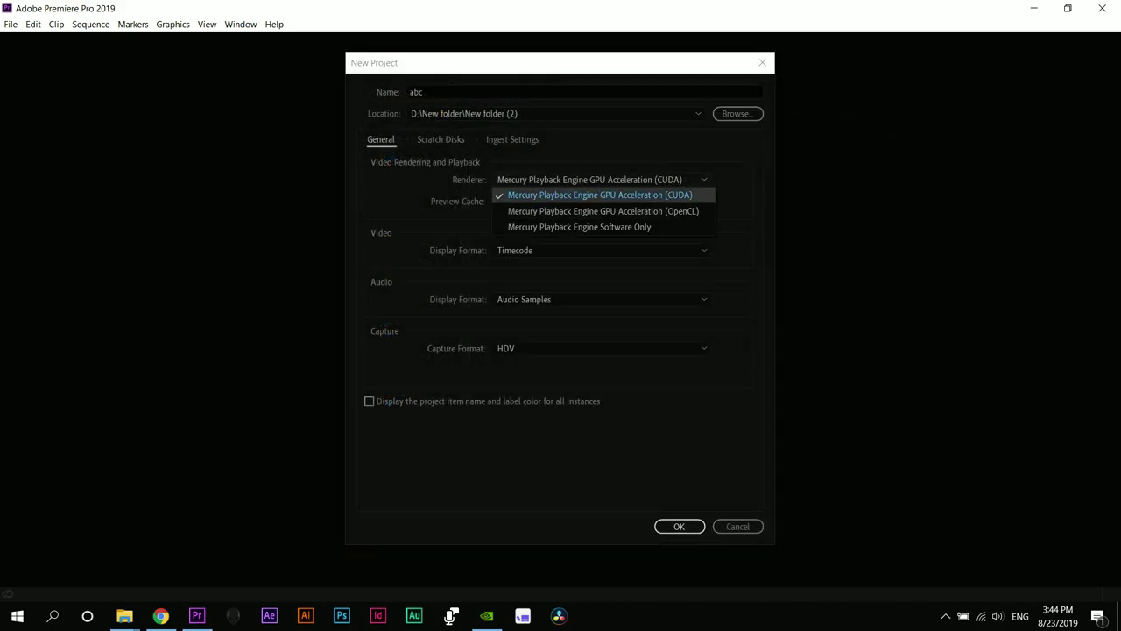
left_click(600, 196)
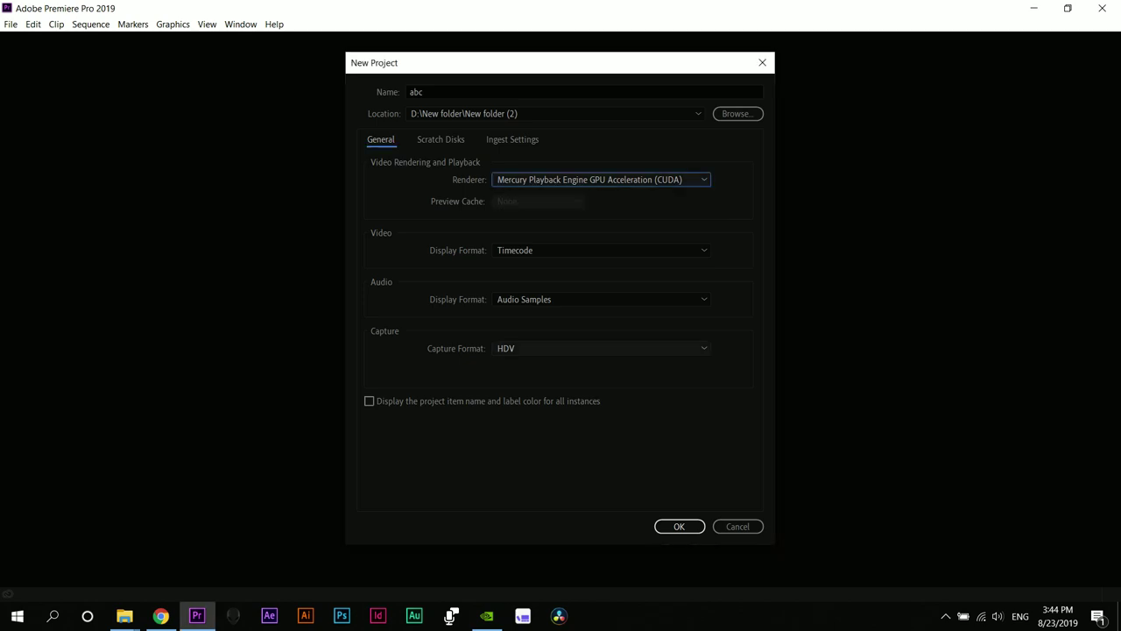
left_click(602, 348)
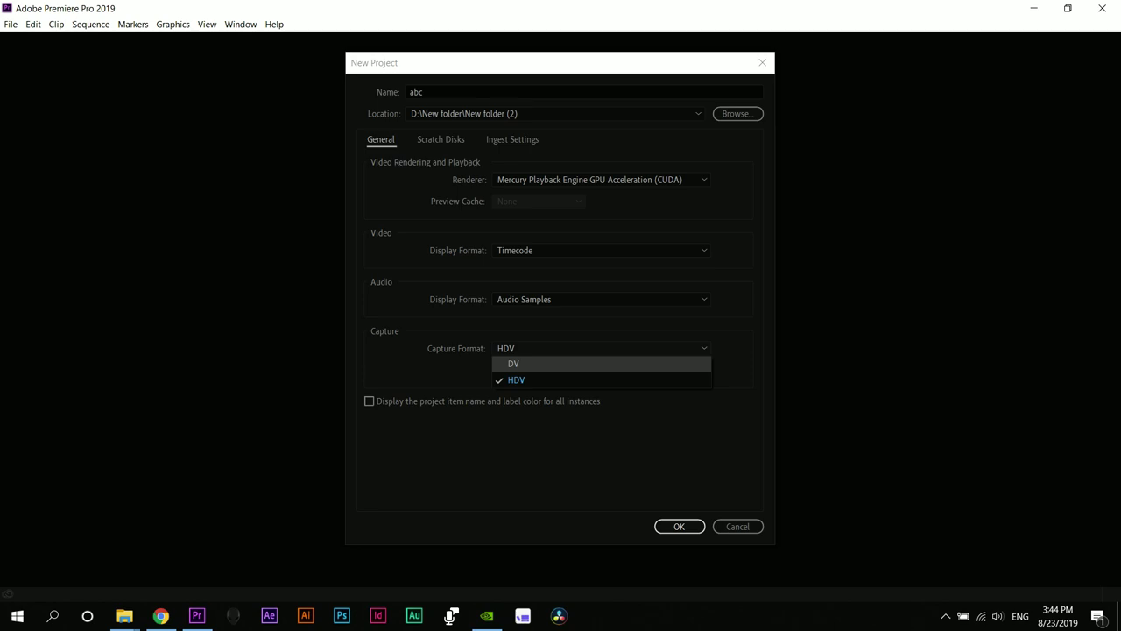
left_click(441, 140)
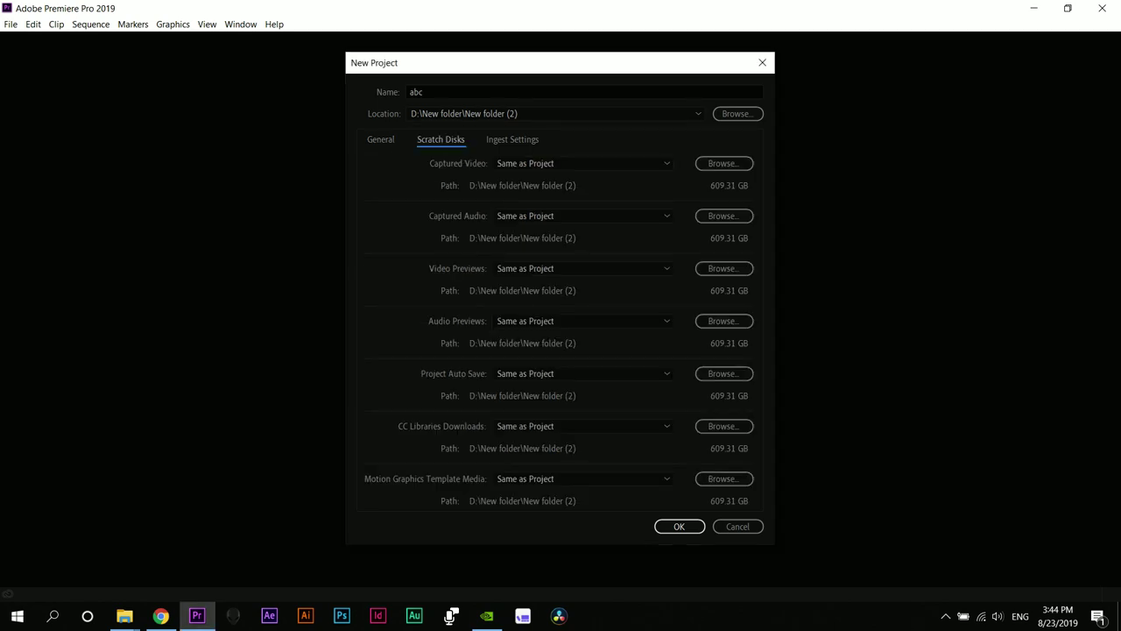
left_click(512, 140)
left_click(440, 139)
left_click(381, 139)
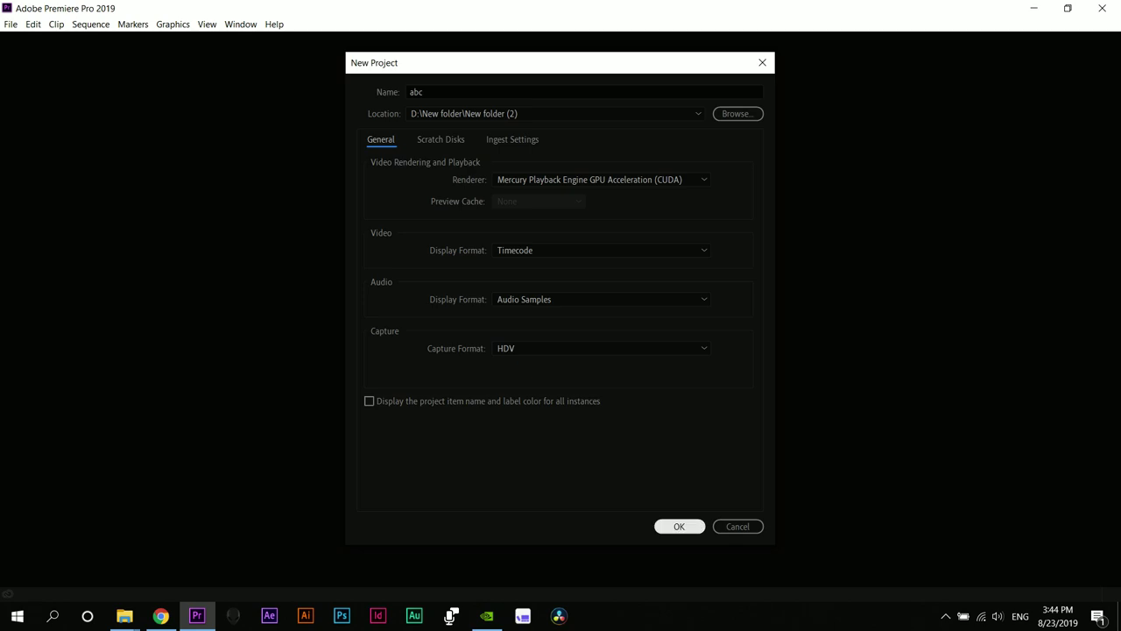
left_click(679, 526)
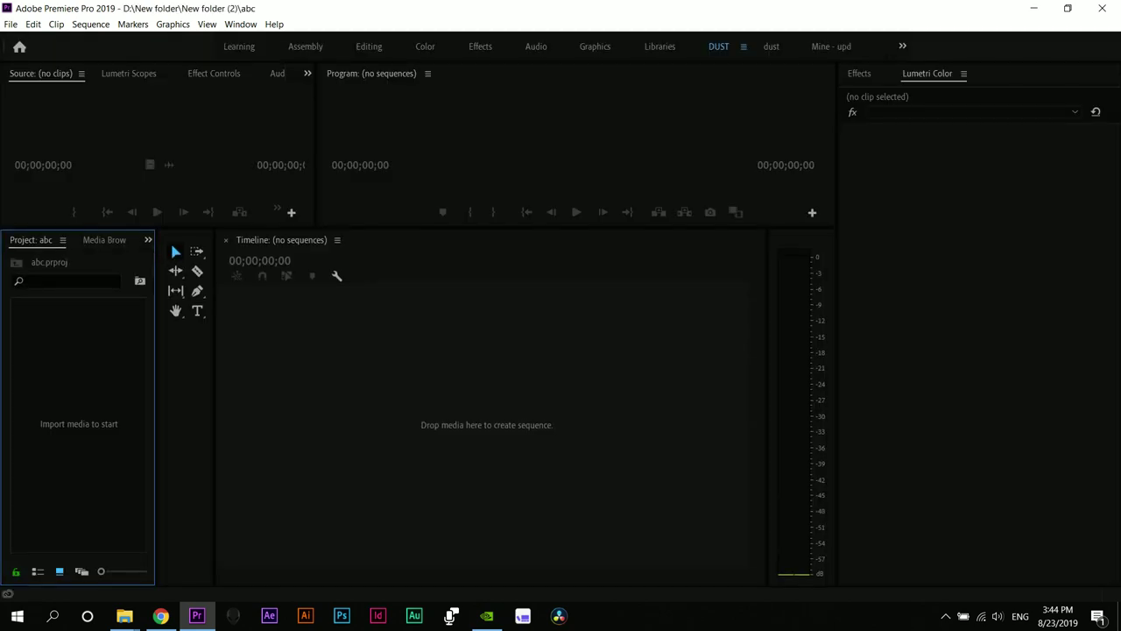
- Switch to the DUST workspace and dock the Project panel between Effects and Lumetri Color
left_click(369, 46)
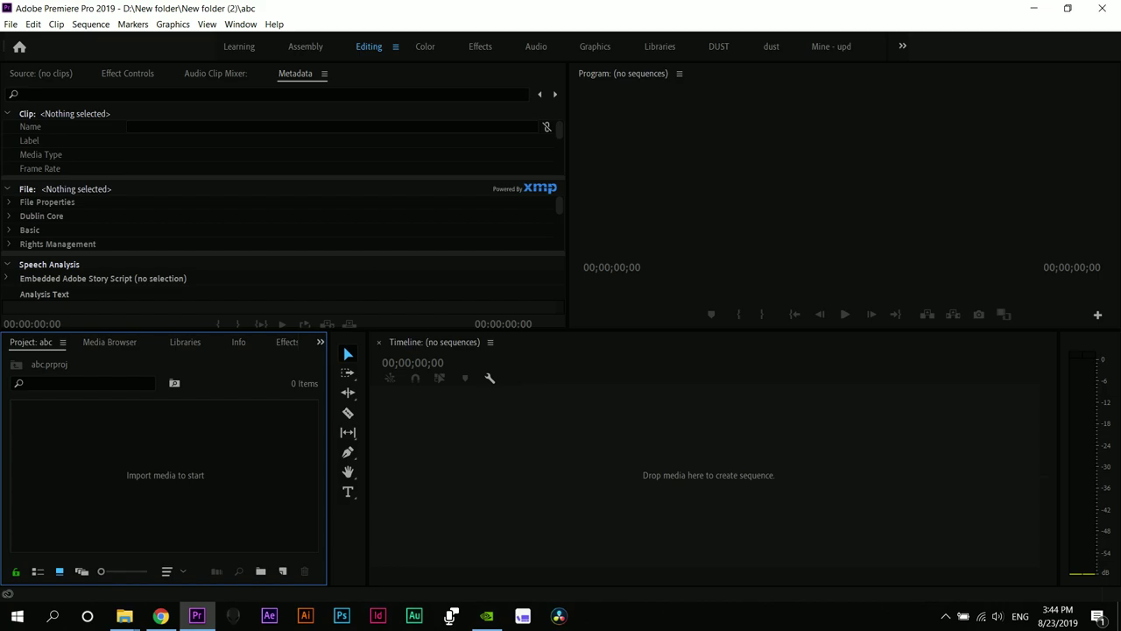
left_click(718, 47)
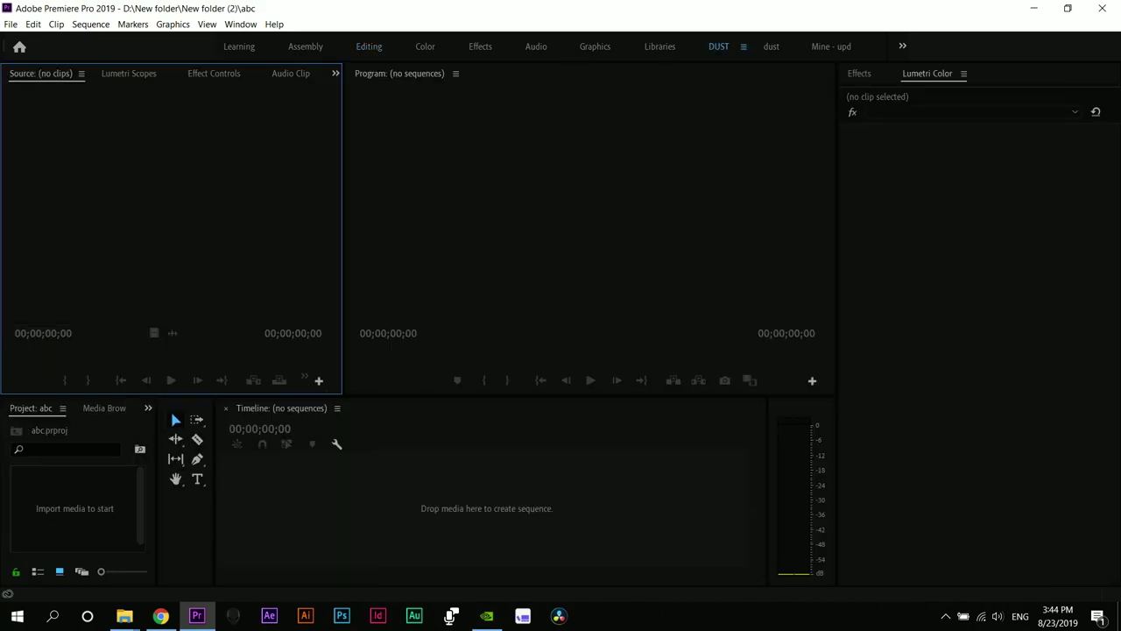
left_click(979, 316)
key("shift+7")
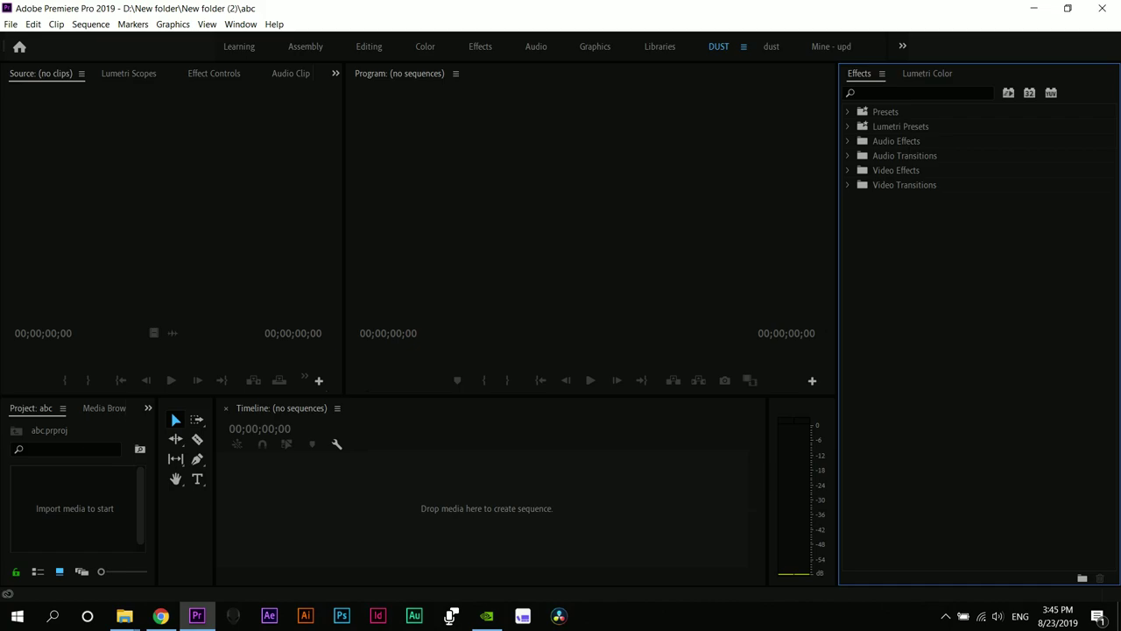
left_click_drag(32, 408, 978, 75)
left_click_drag(977, 333, 977, 333)
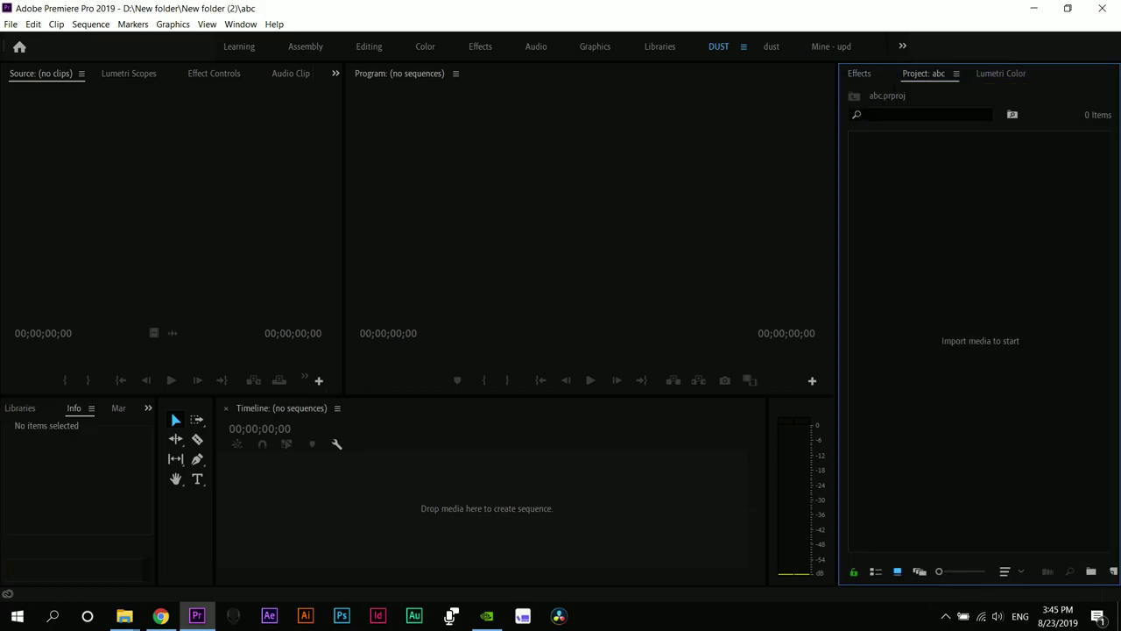
key("ctrl+i")
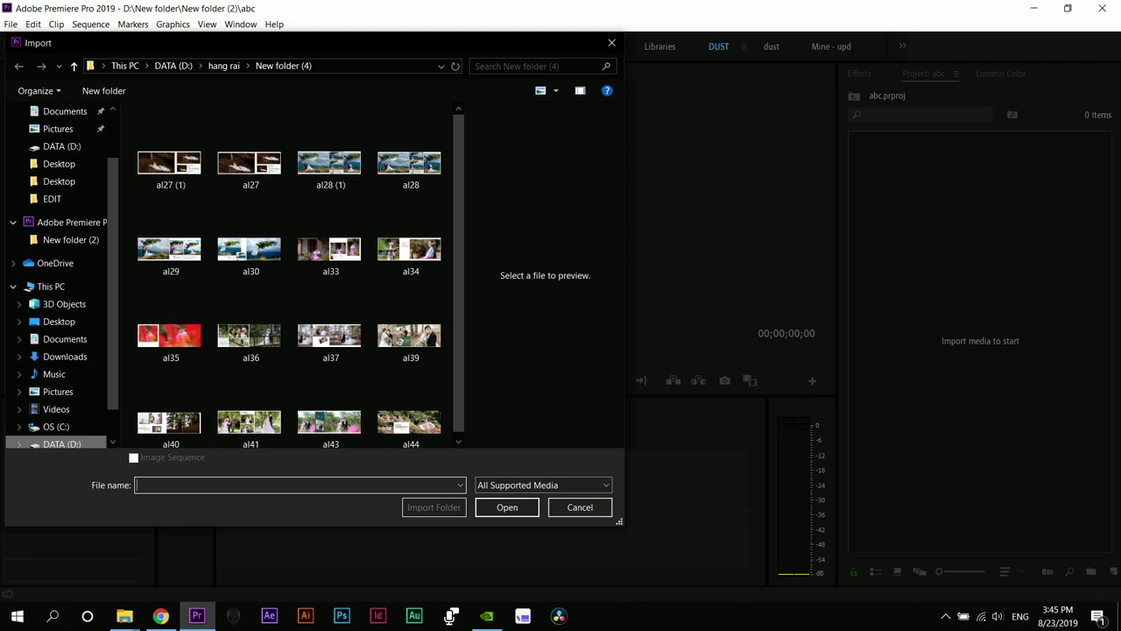
left_click(61, 444)
scroll(251, 395, "down", 3)
left_click(612, 43)
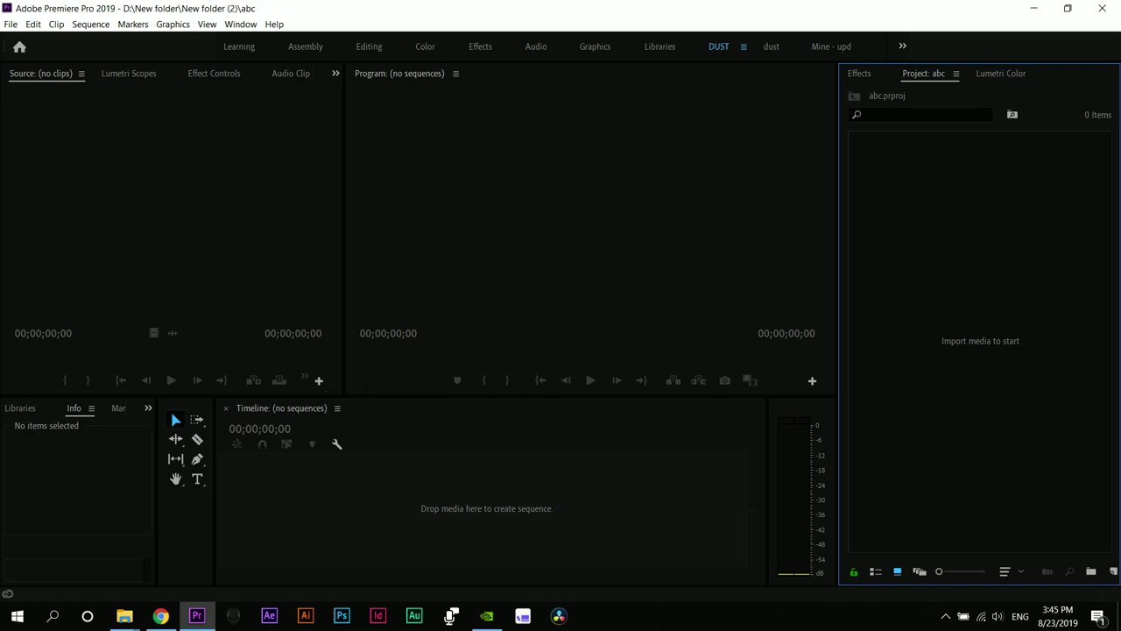
- Import the footage folder named New folder from D:\New folder into the project through File Explorer
left_click(124, 616)
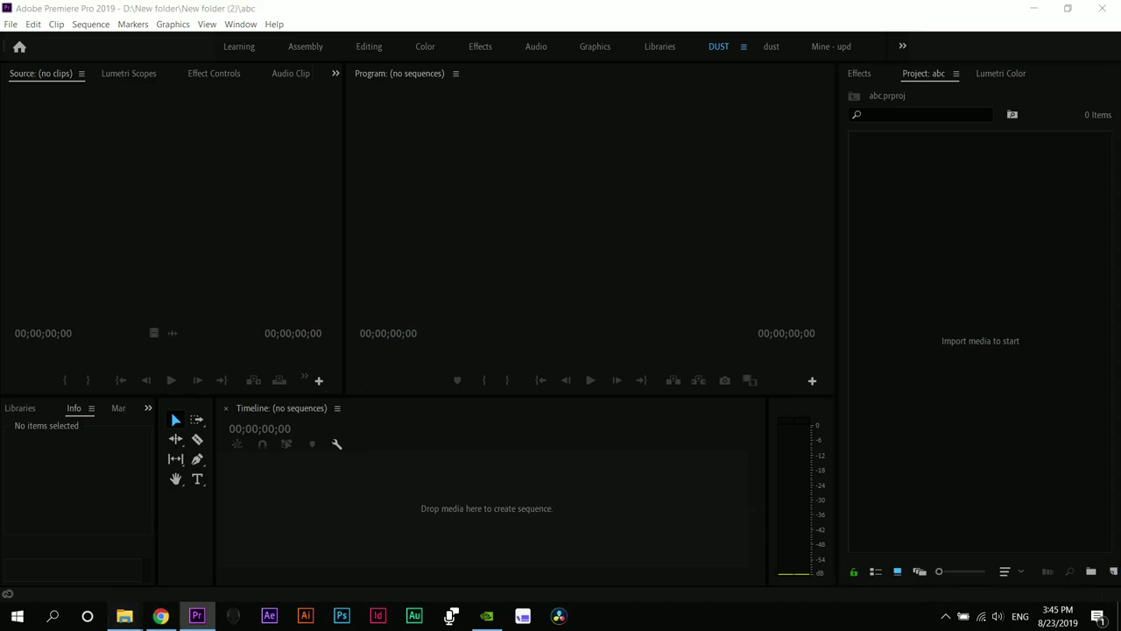
left_click(237, 550)
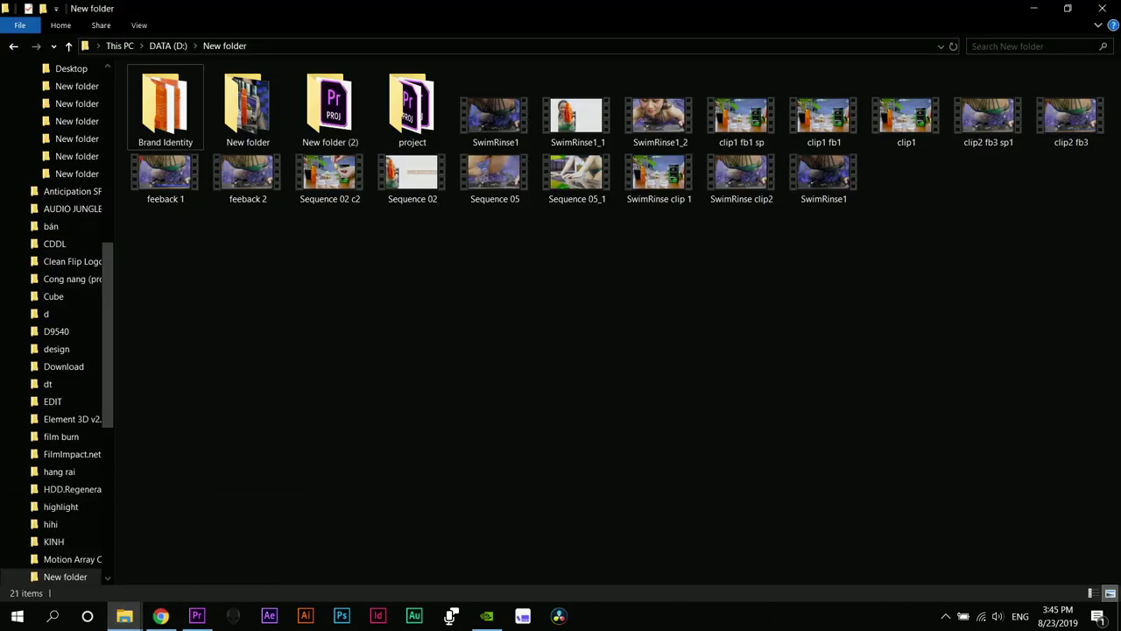
left_click(248, 118)
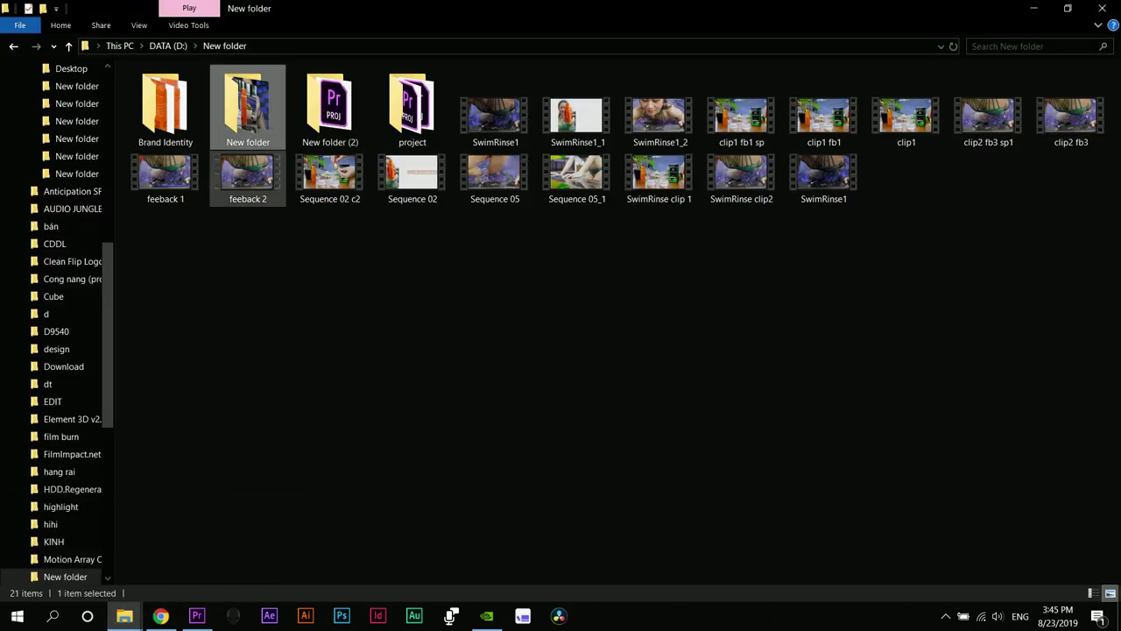
left_click_drag(248, 105, 1036, 351)
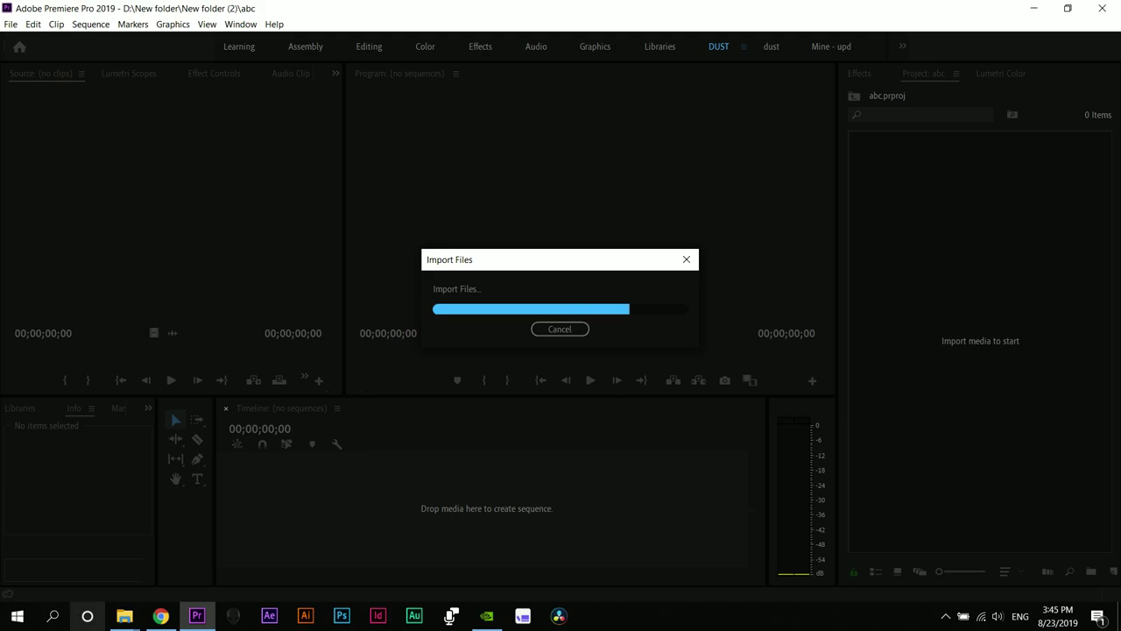
- Import Add_Loudness.wav from File Explorer into the project and open the New folder bin
mouse_move(125, 615)
left_click(79, 548)
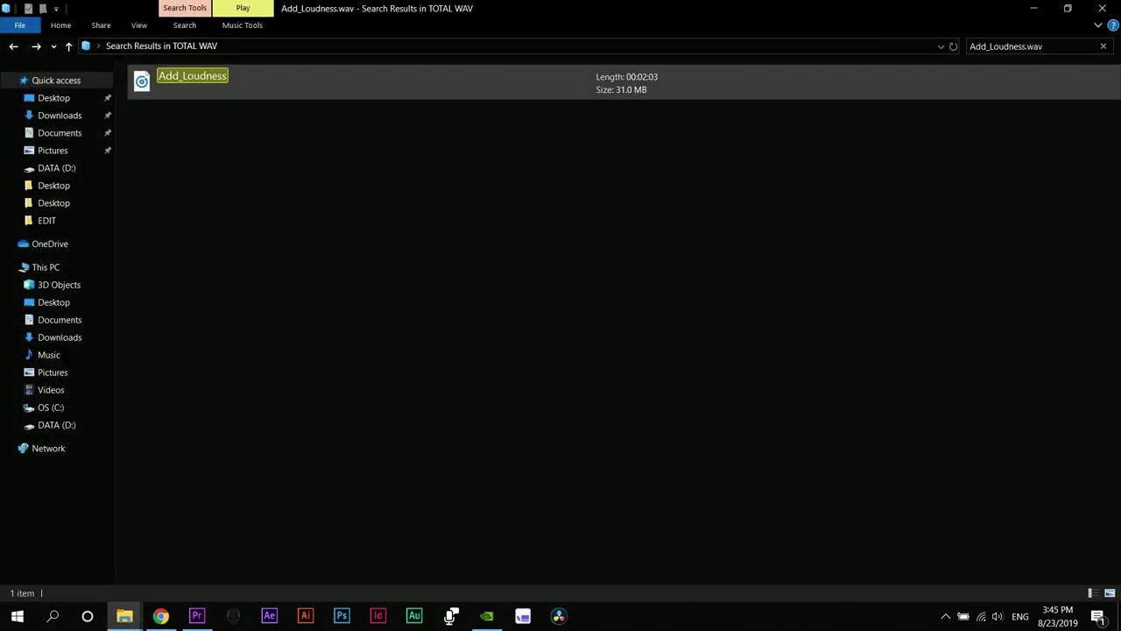
left_click_drag(174, 85, 197, 517)
left_click_drag(192, 79, 1064, 399)
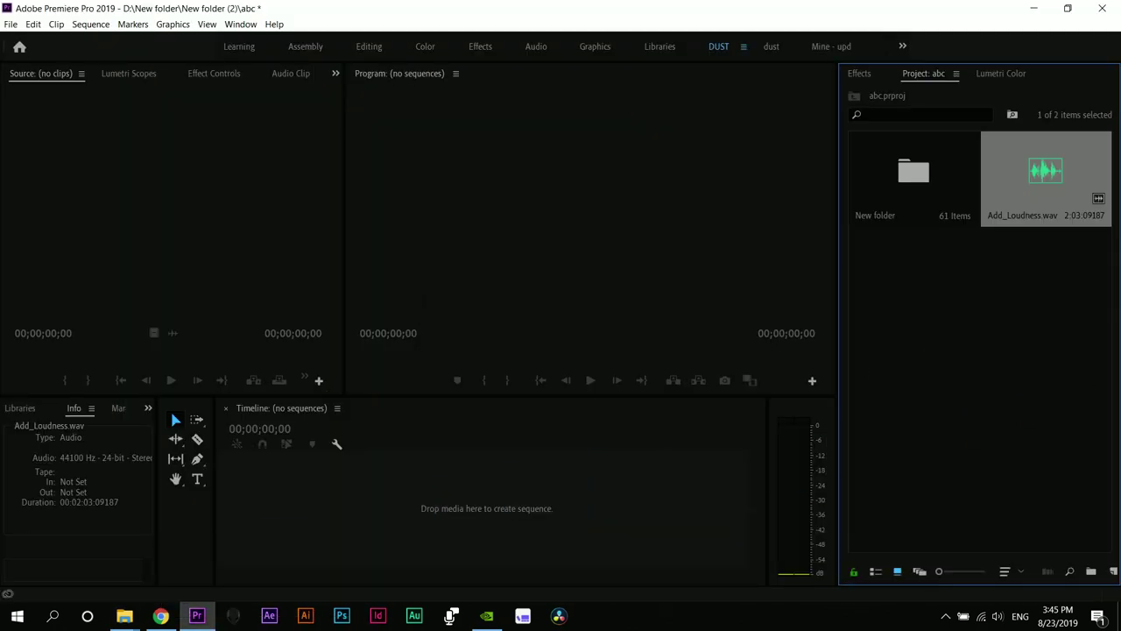
left_click(1064, 399)
left_click(491, 508)
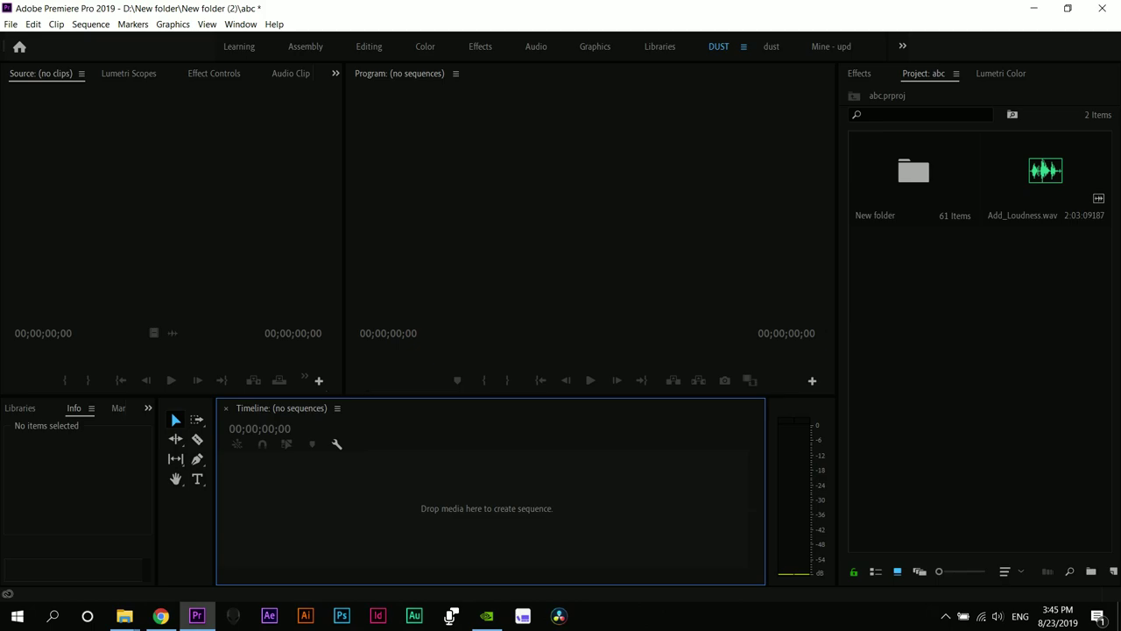
double_click(914, 172)
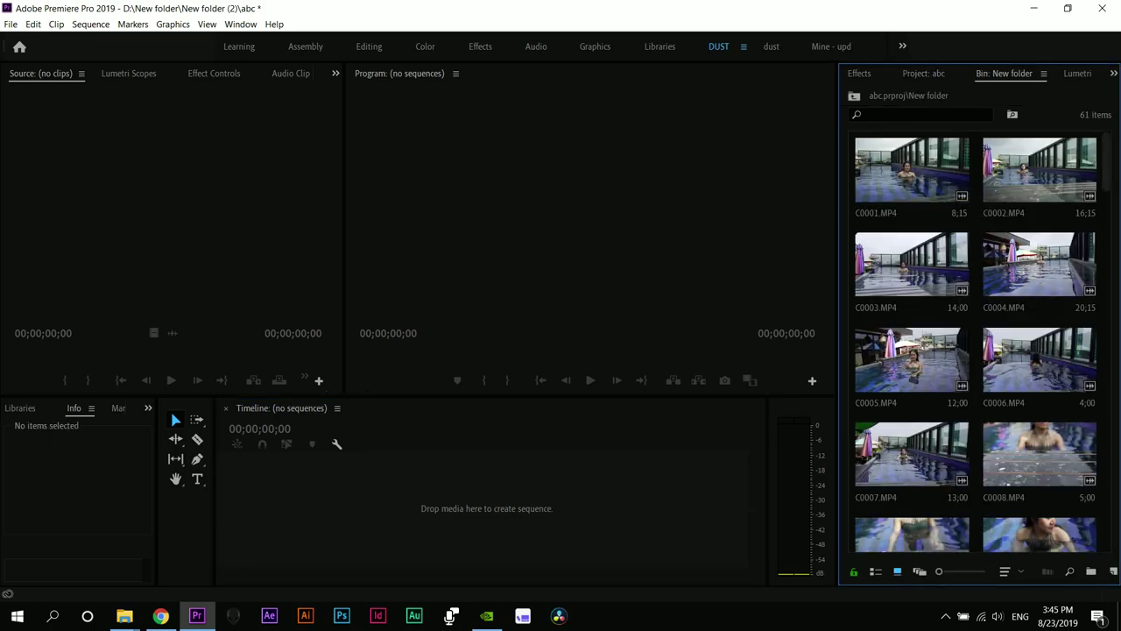
left_click(10, 25)
mouse_move(32, 40)
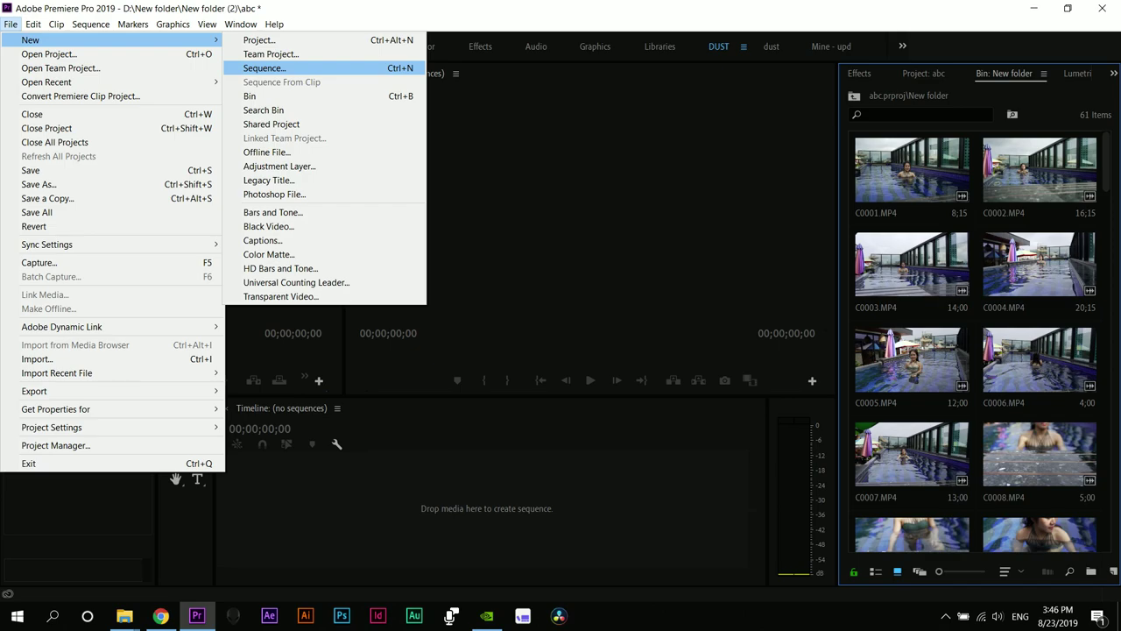
left_click(491, 499)
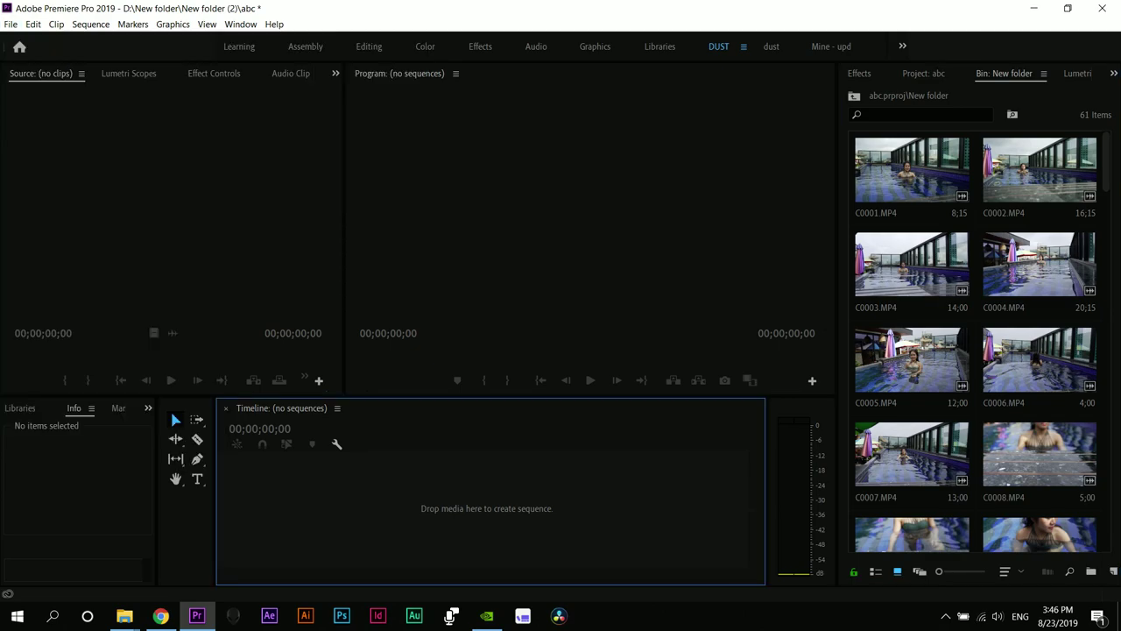
- Create a new sequence from the C0001.MP4 clip by placing it in the empty timeline
left_click(907, 174)
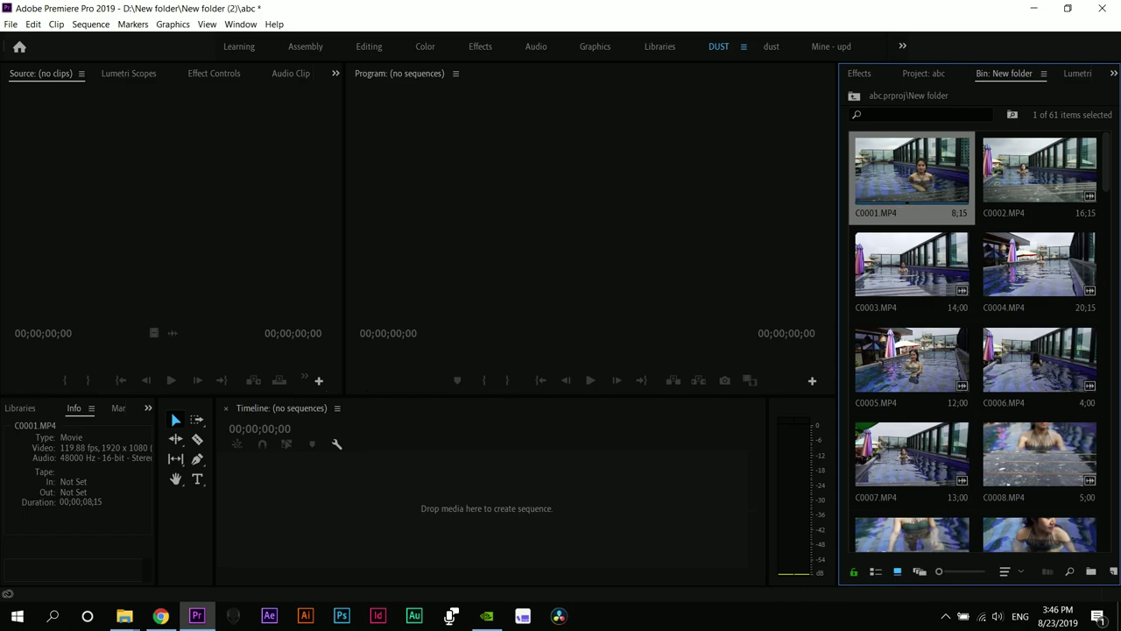
left_click(10, 24)
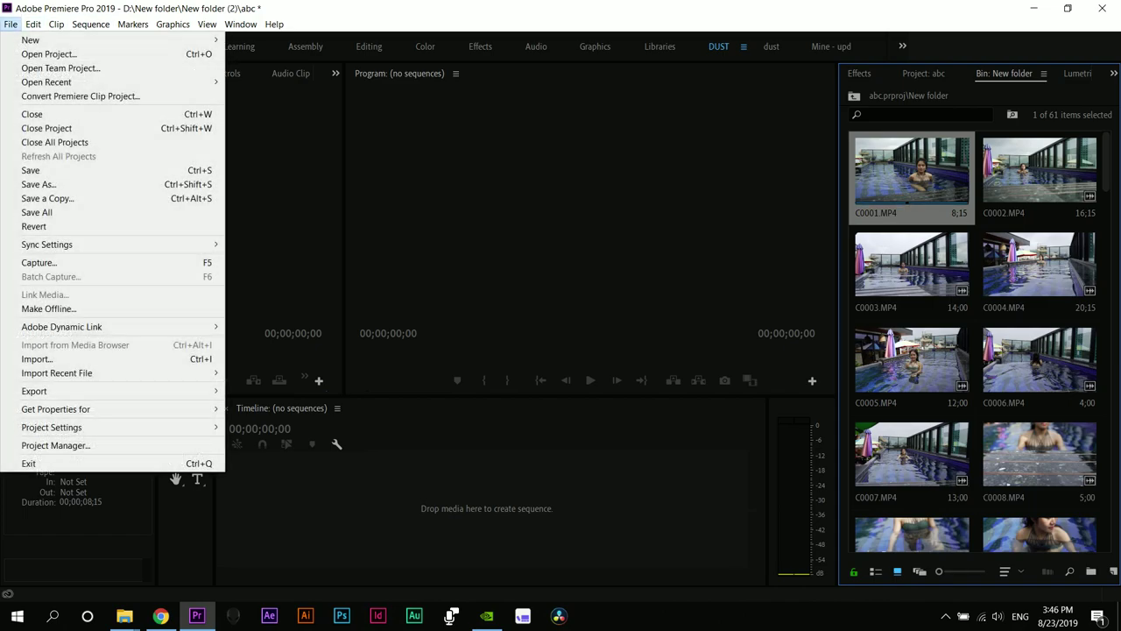
mouse_move(33, 25)
key("Escape")
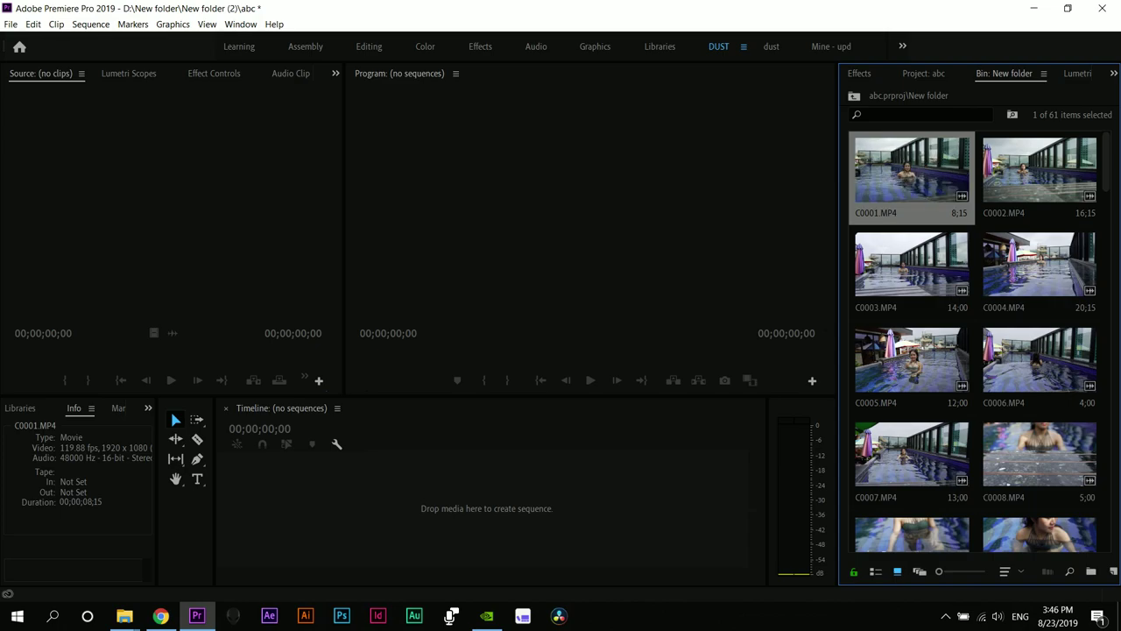
left_click_drag(913, 172, 962, 178)
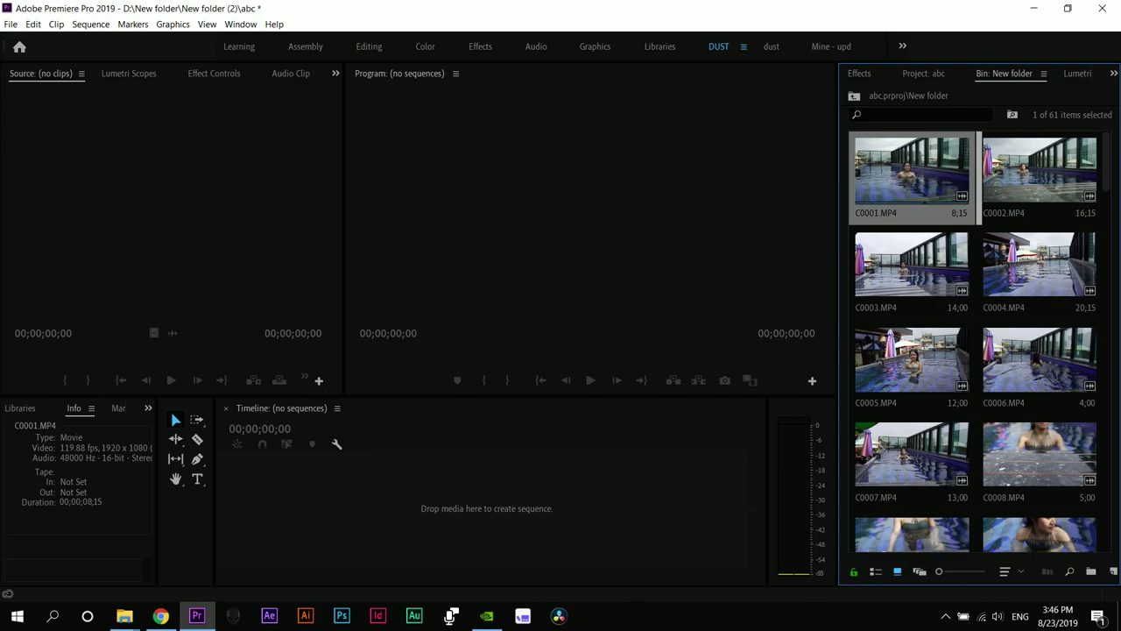
scroll(974, 342, "down", 2)
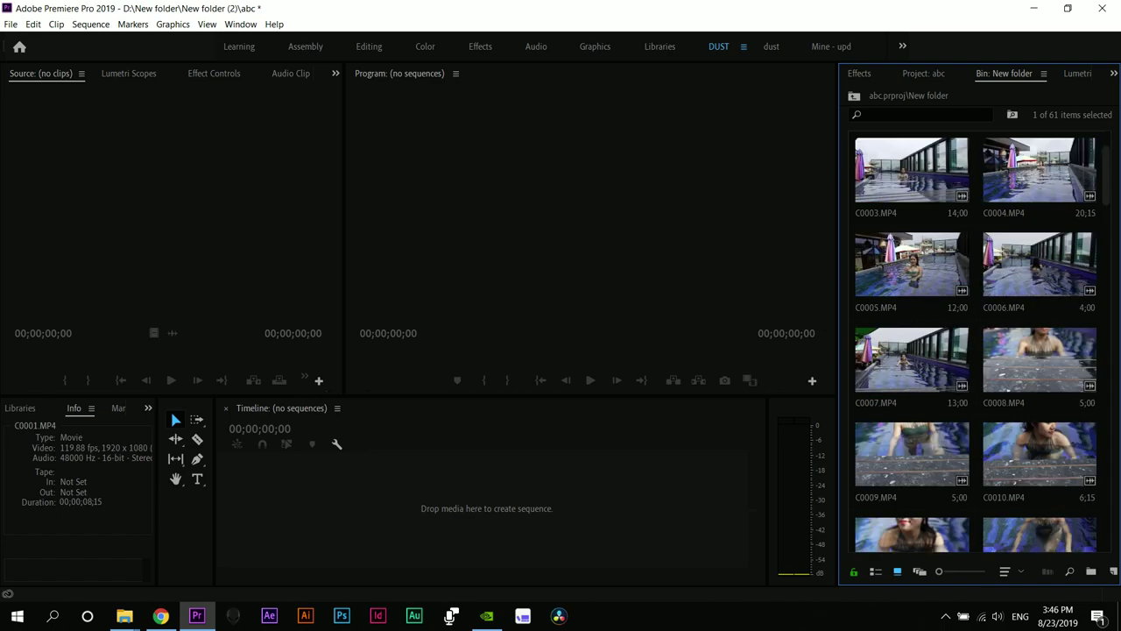
scroll(975, 341, "up", 1)
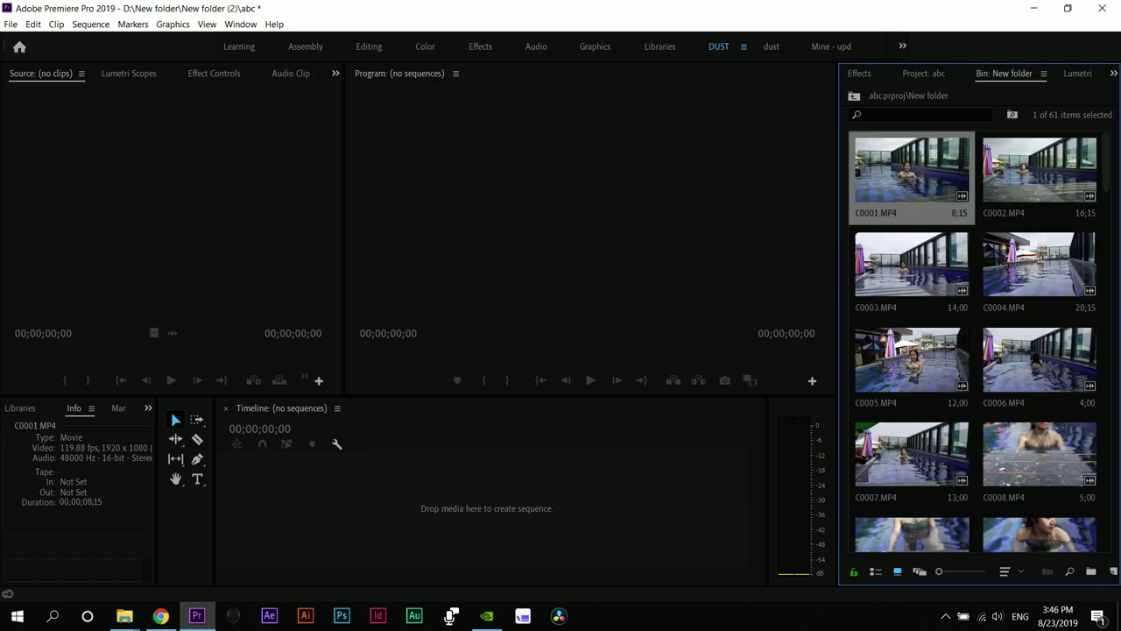
left_click_drag(912, 170, 487, 508)
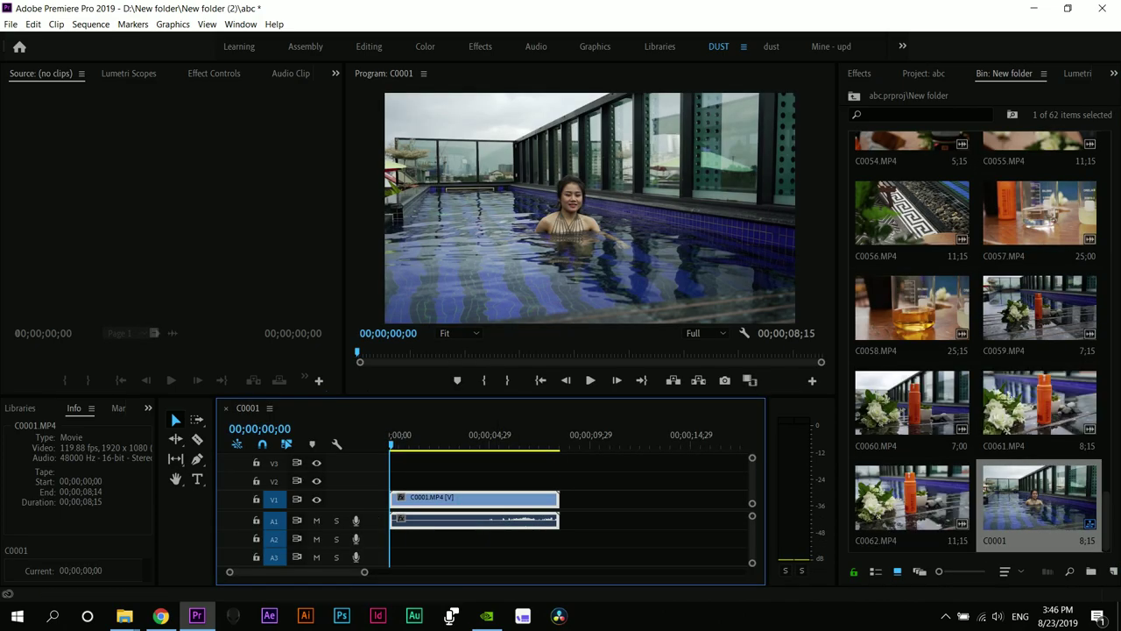
- Review the sequence settings of the C0001 sequence and close them without changes
left_click(90, 24)
left_click(127, 40)
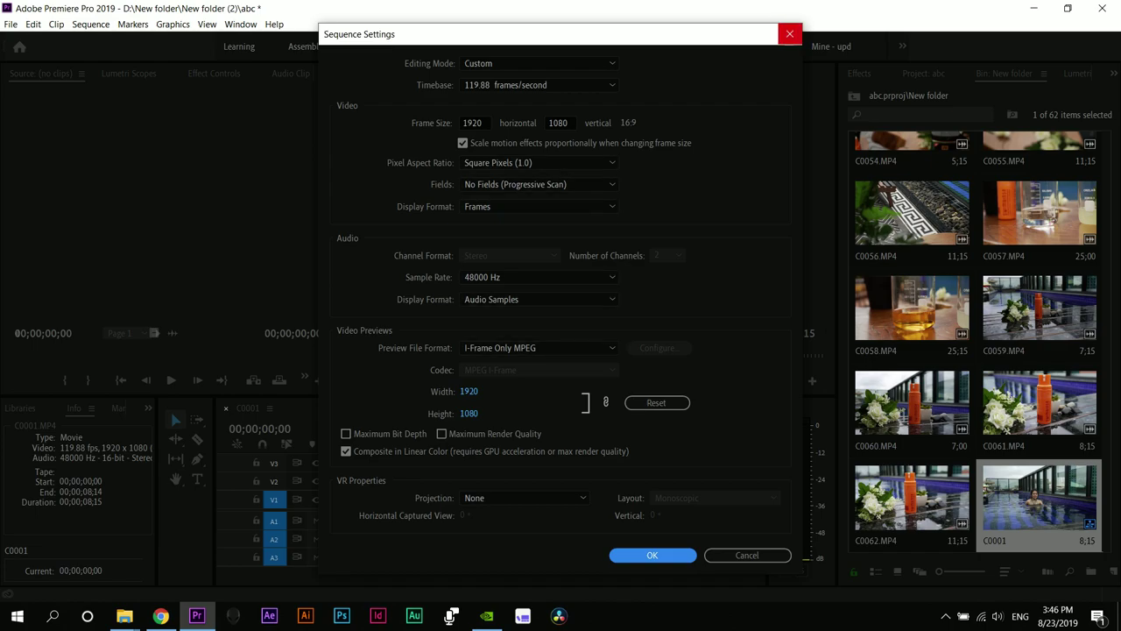
left_click(790, 33)
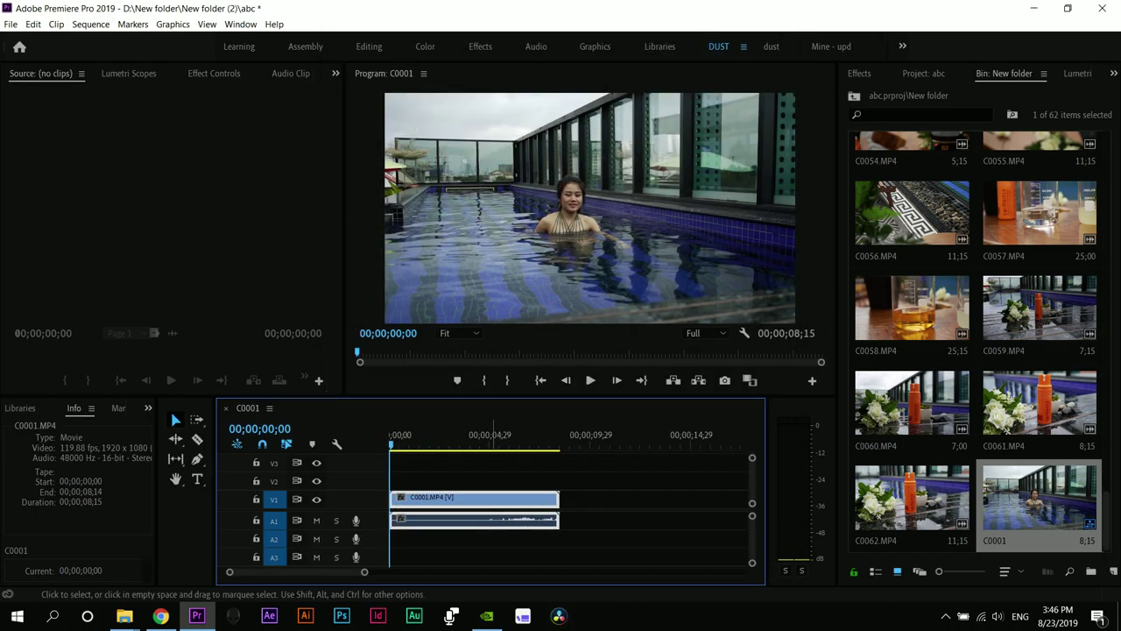
- Create a sequence named Sequence 01 with the DSLR 1080p30 preset after reviewing the preset's settings
key("ctrl+n")
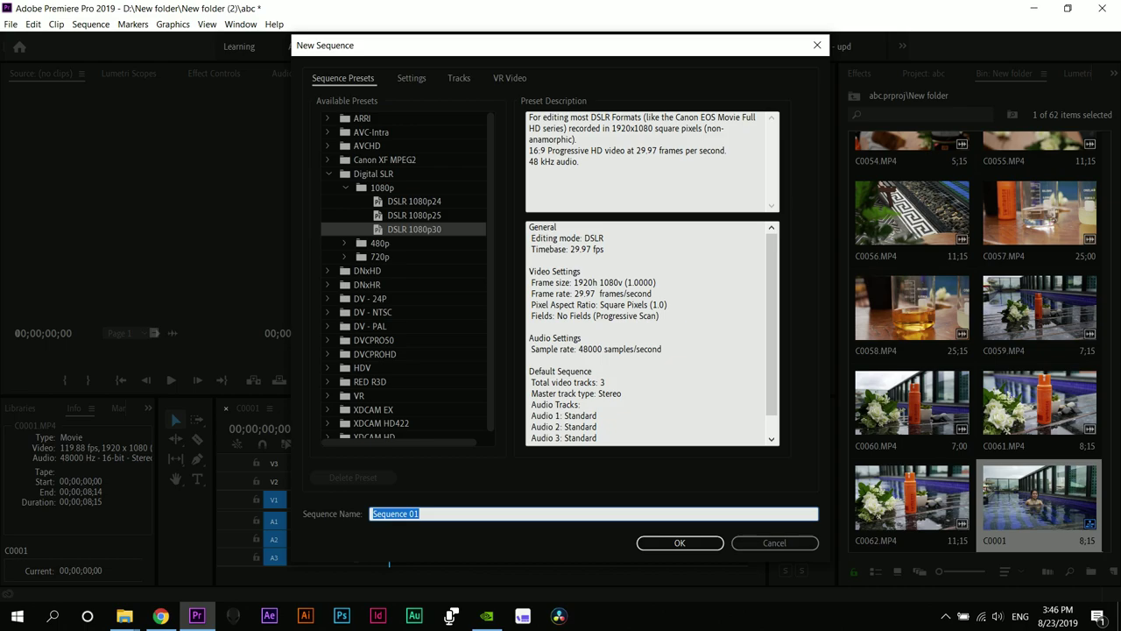
left_click(412, 78)
key("ctrl+Tab")
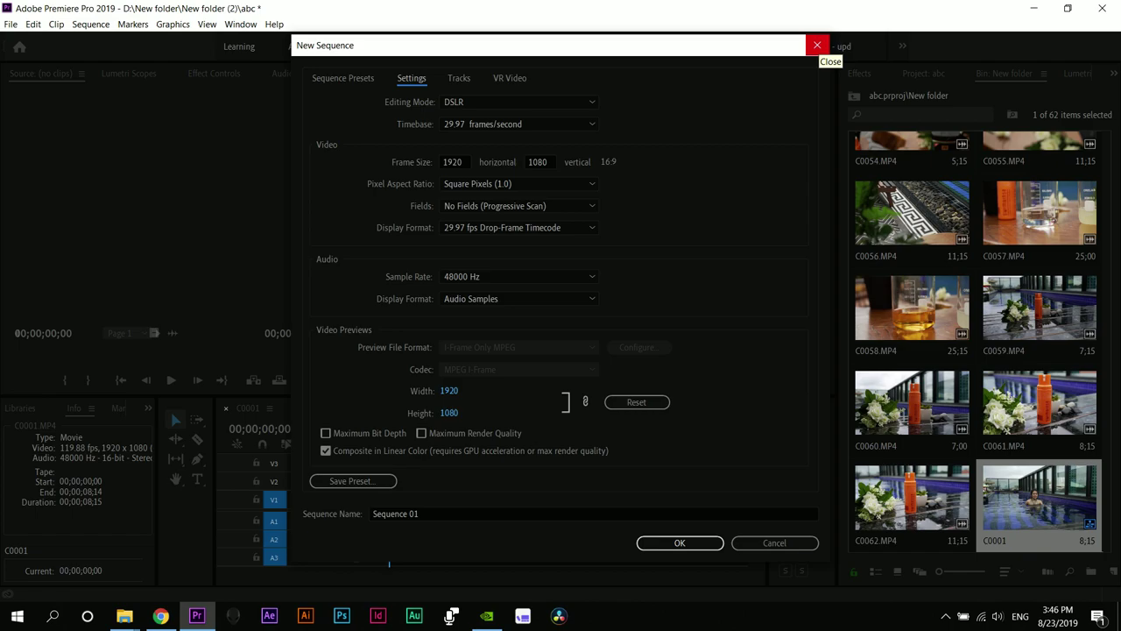
key("ctrl+shift+Tab")
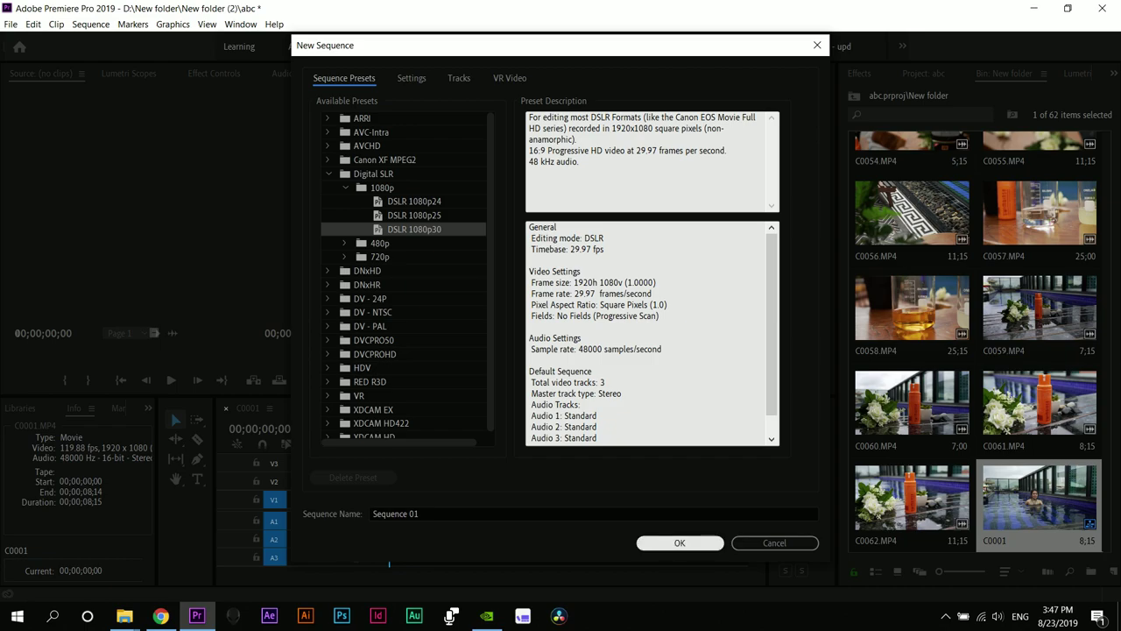
key("Return")
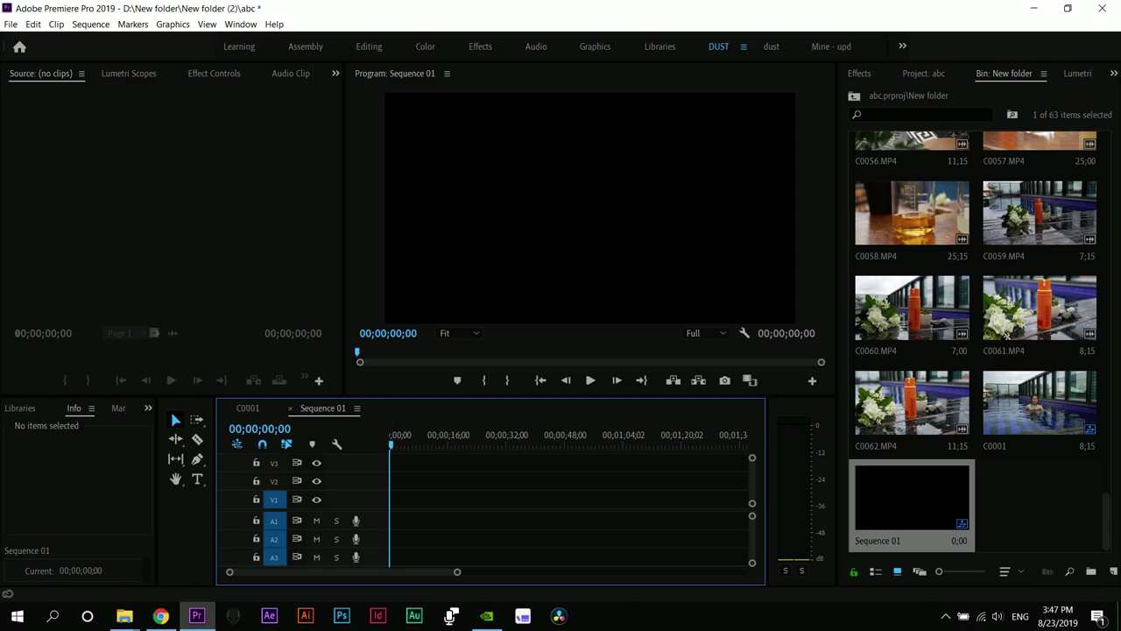
left_click(91, 24)
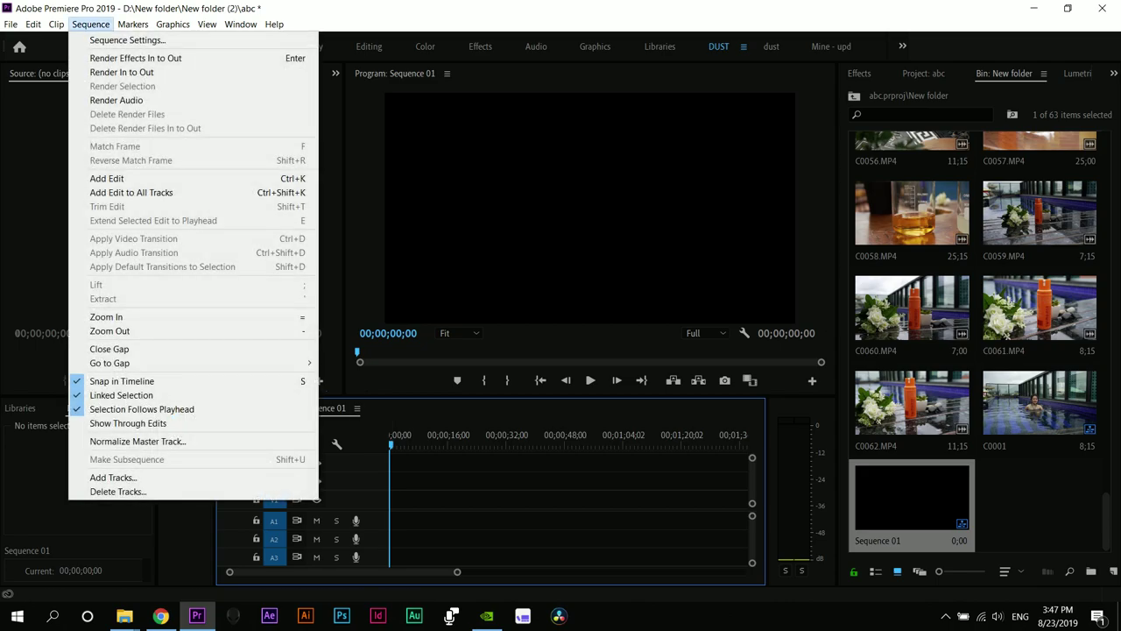
key("Escape")
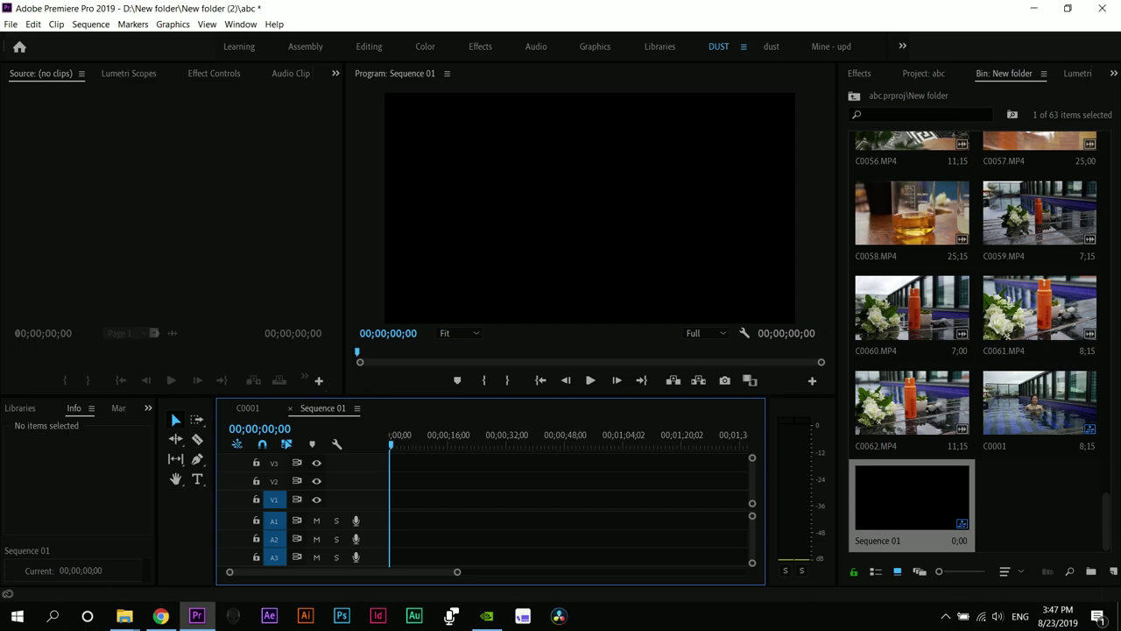
key("ctrl+n")
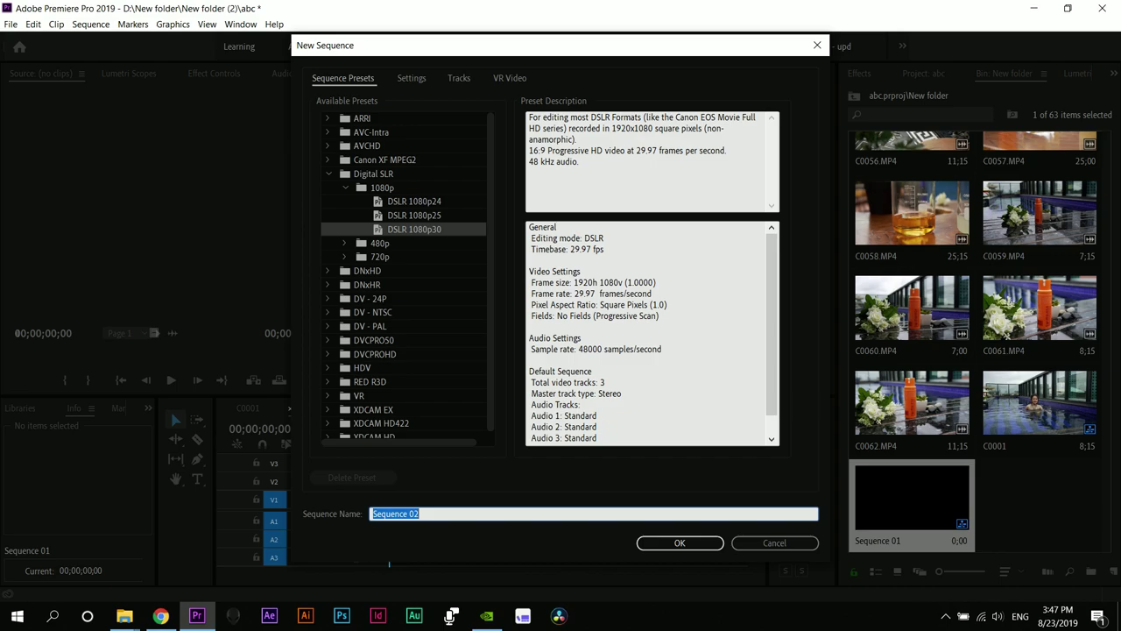
left_click(775, 543)
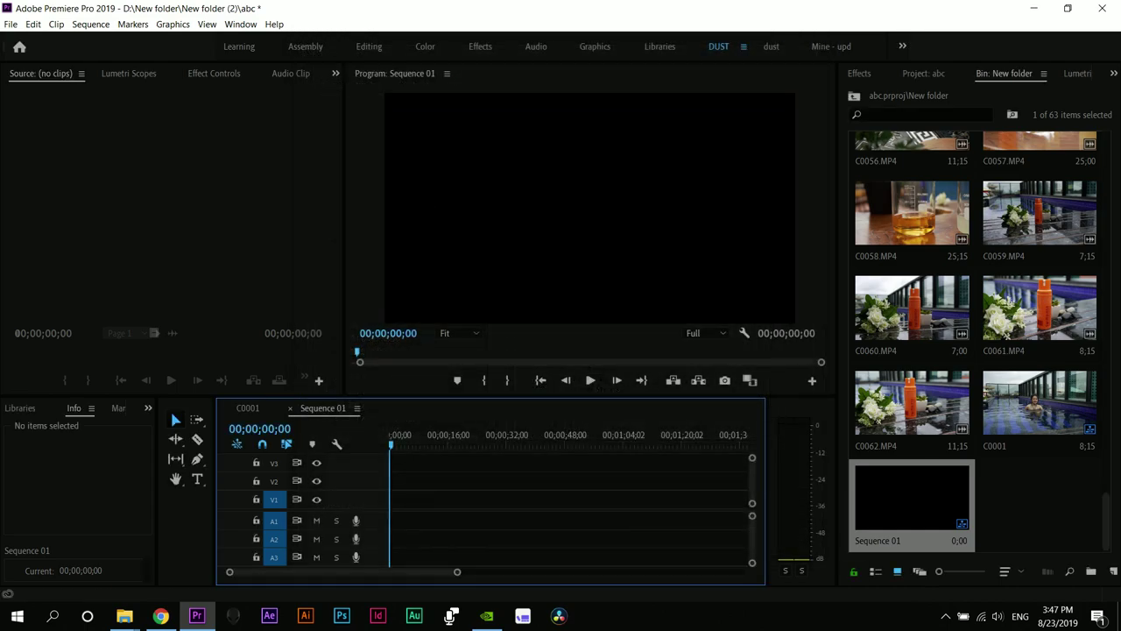
- Place C0001.MP4 at the start of Sequence 01 on tracks V2 and A1, changing the sequence settings to match the clip
left_click(1032, 510)
scroll(976, 341, "up", 15)
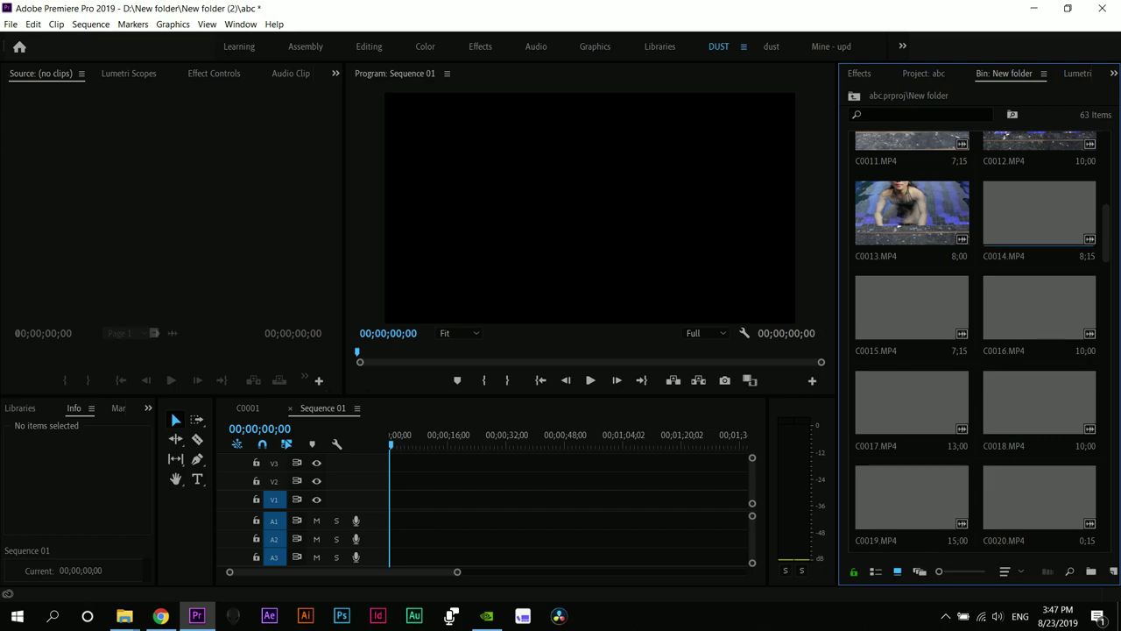
scroll(976, 342, "up", 10)
scroll(976, 341, "up", 1)
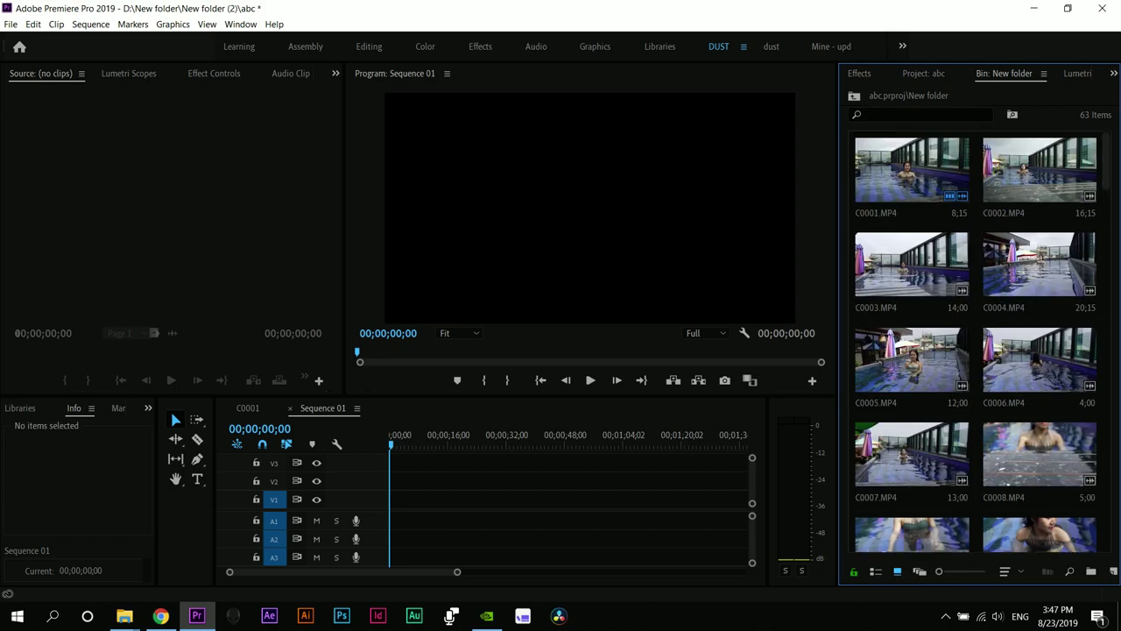
left_click(912, 172)
left_click_drag(912, 171, 399, 491)
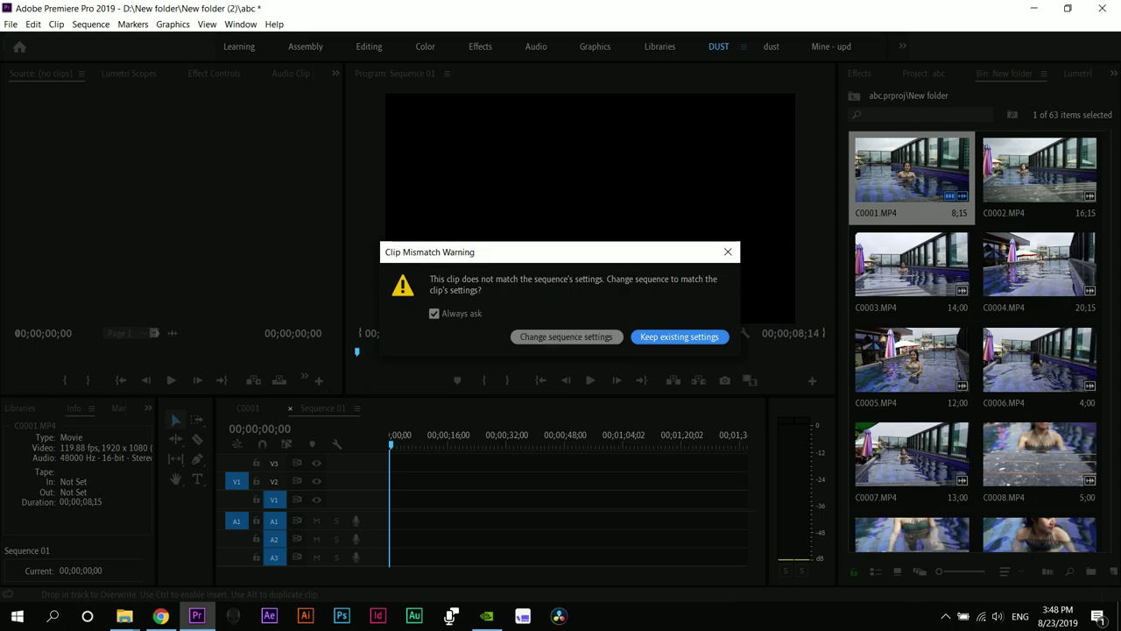
left_click(567, 336)
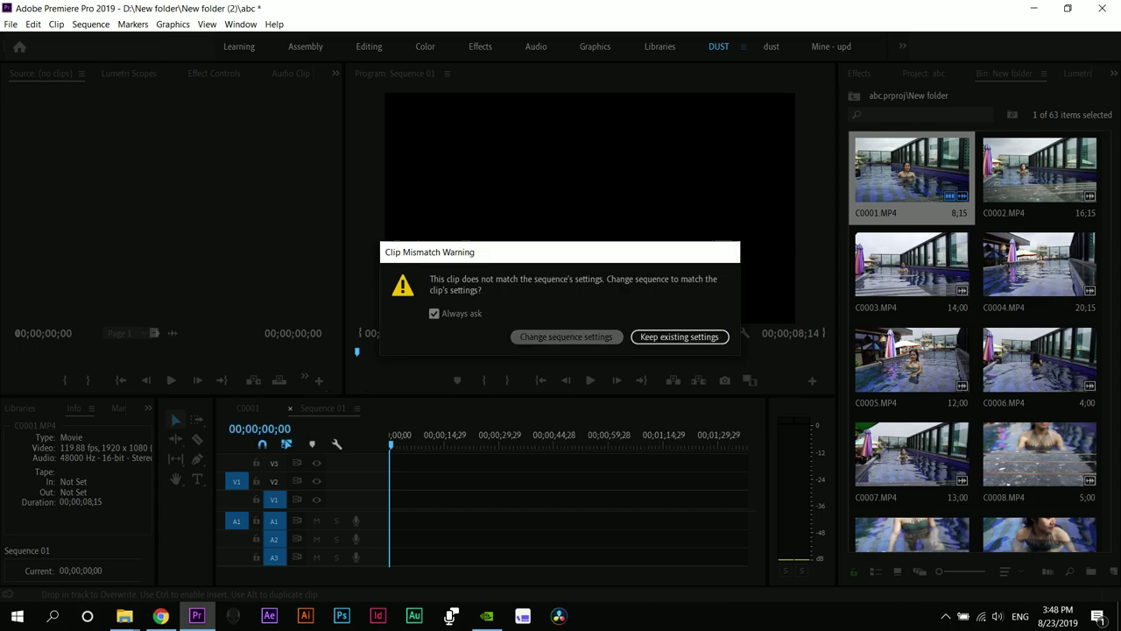
- Check the frame rate and frame size in Sequence 01's settings, leaving them unchanged
left_click(90, 24)
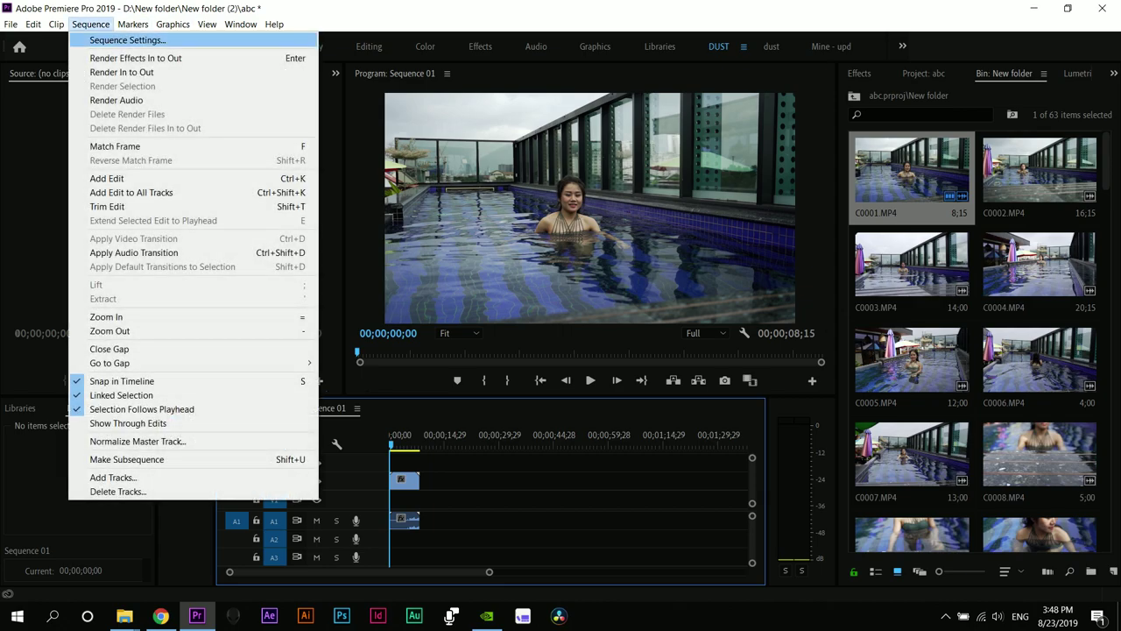
left_click(127, 41)
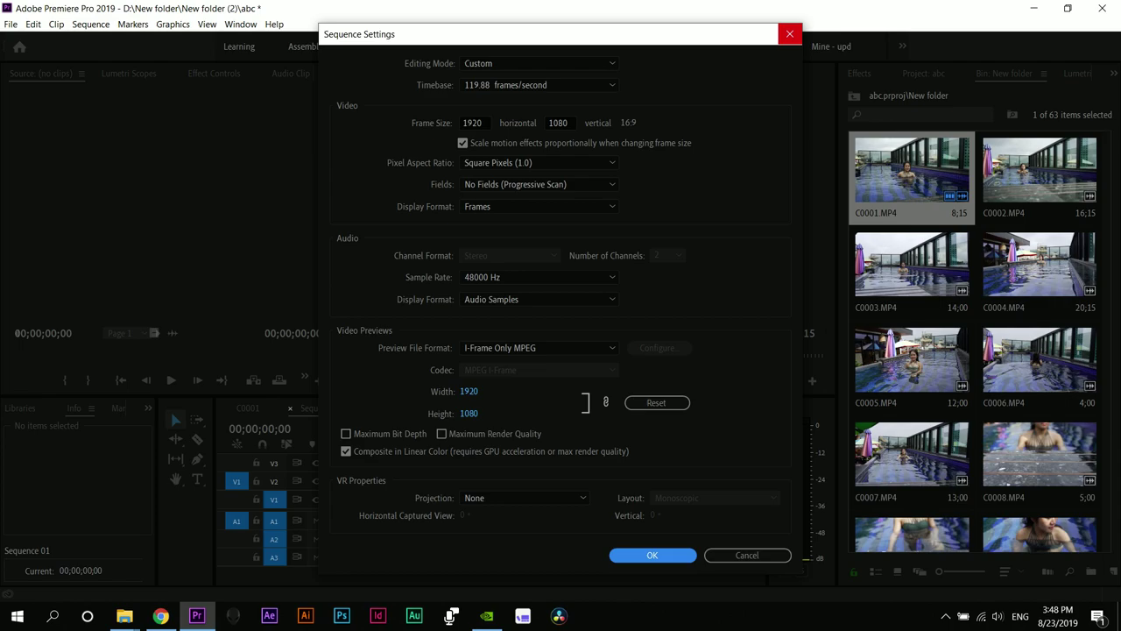
left_click(790, 35)
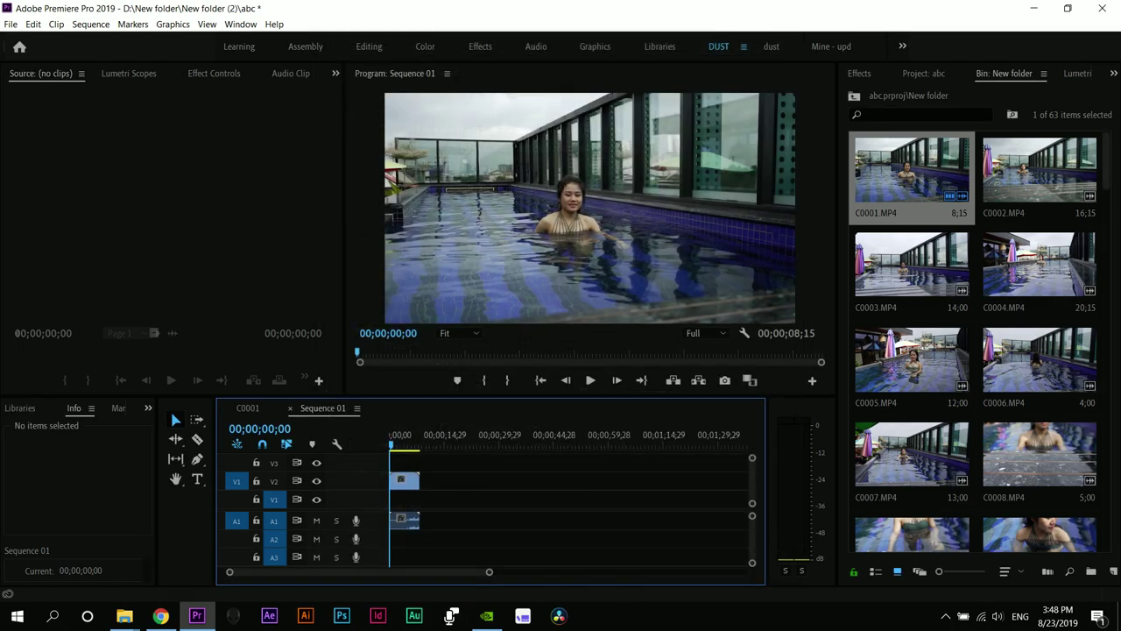
- Close Sequence 01 in the timeline and delete the C0001.MP4 clip from the C0001 sequence
left_click(290, 409)
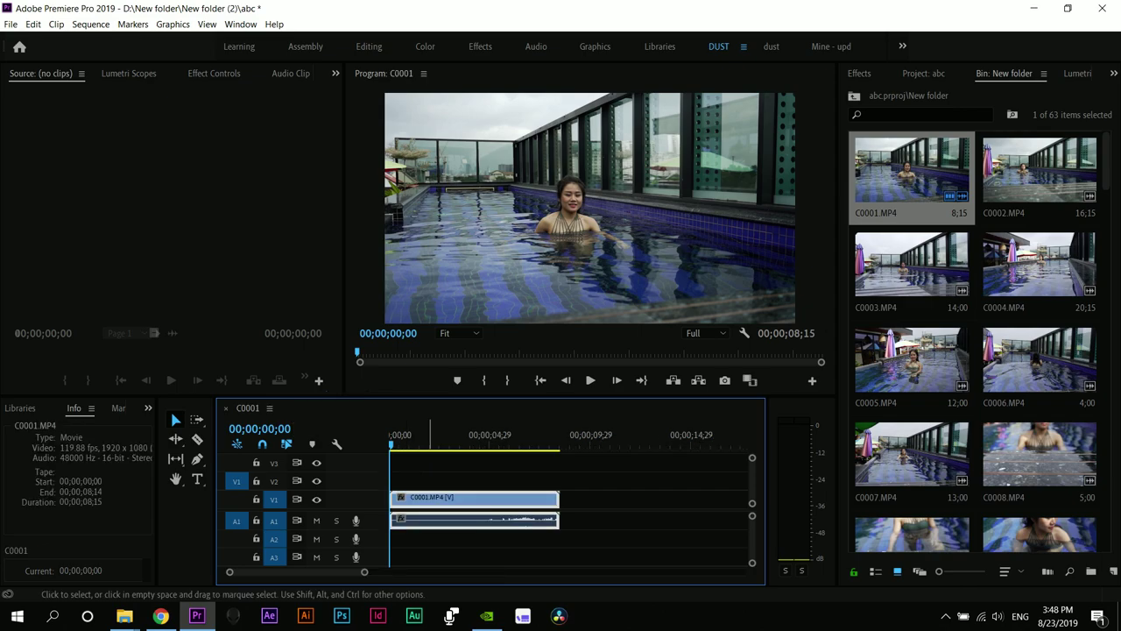
key("Delete")
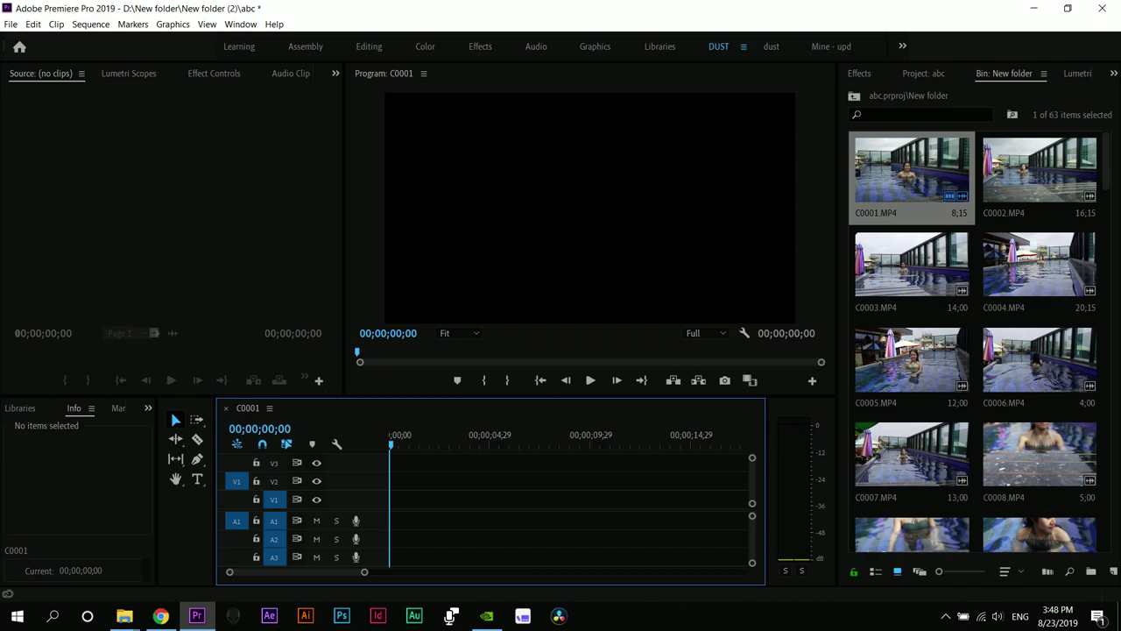
- Create a new bin named sequence at the root of the abc project
left_click(924, 74)
left_click(976, 351)
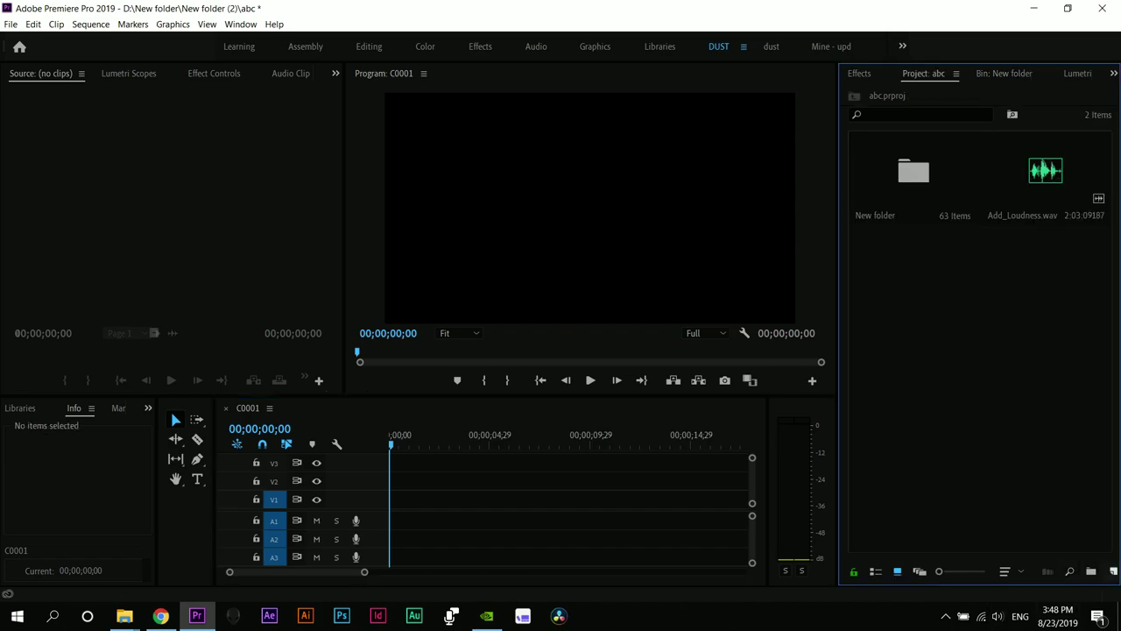
left_click(1091, 571)
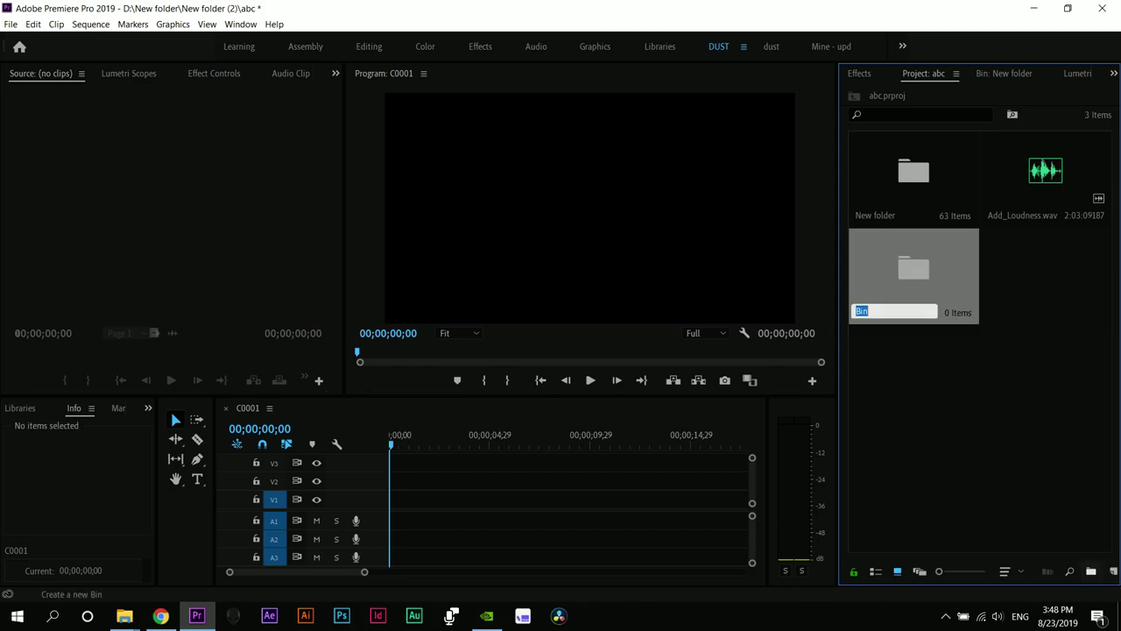
type("sequence")
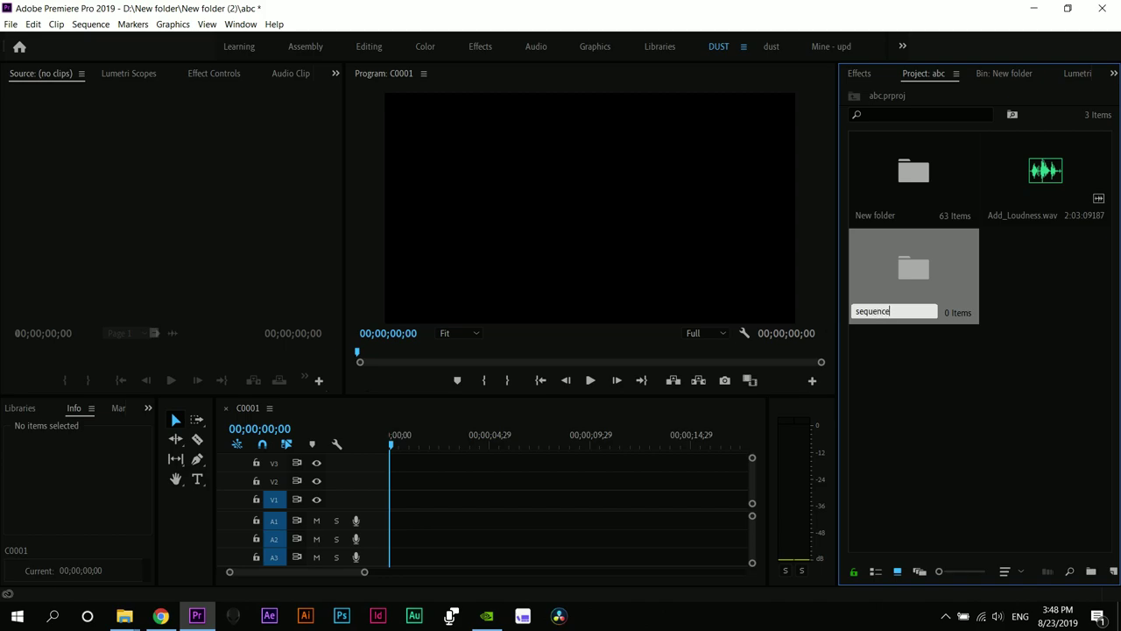
key("Return")
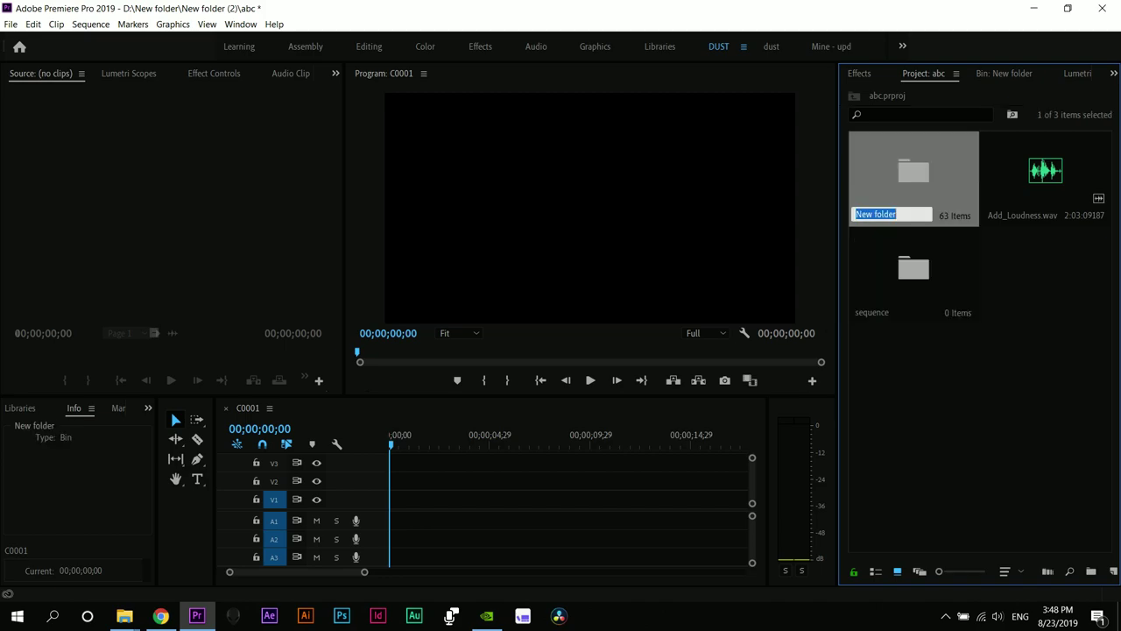
left_click(914, 273)
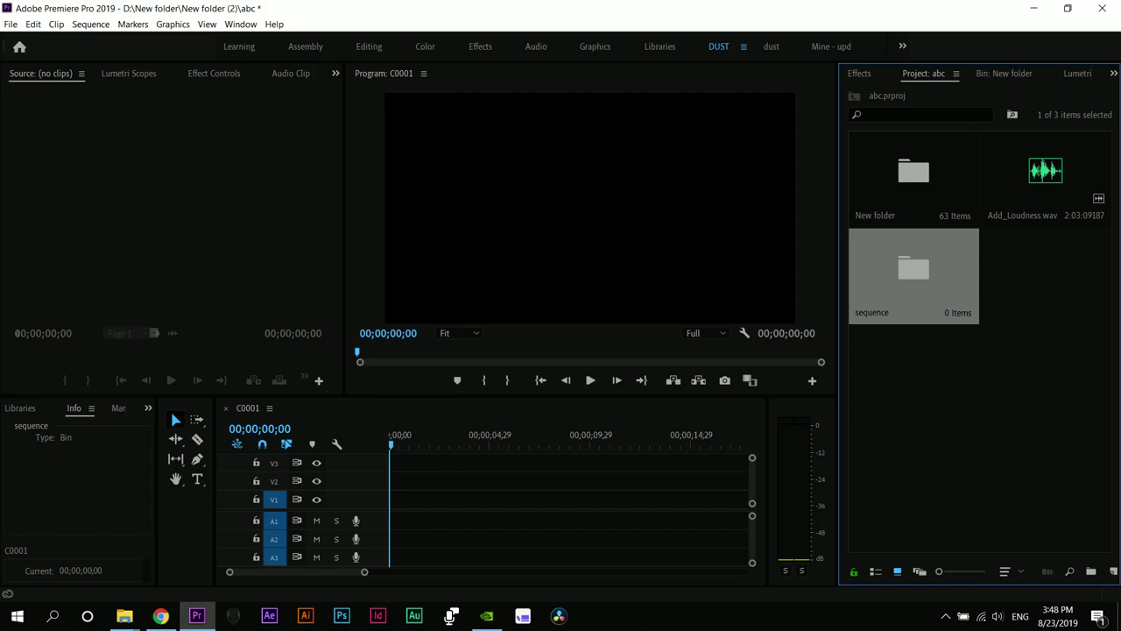
- Move the C0001 sequence from the New folder bin into the sequence bin and open that bin
double_click(914, 172)
scroll(975, 342, "down", 20)
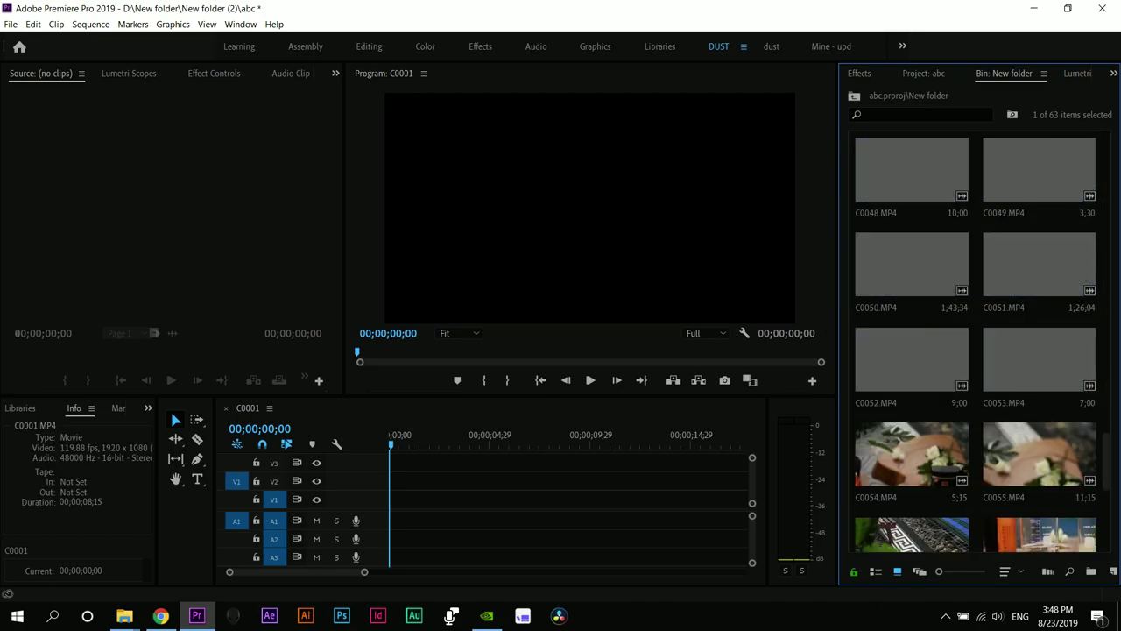
scroll(977, 342, "down", 5)
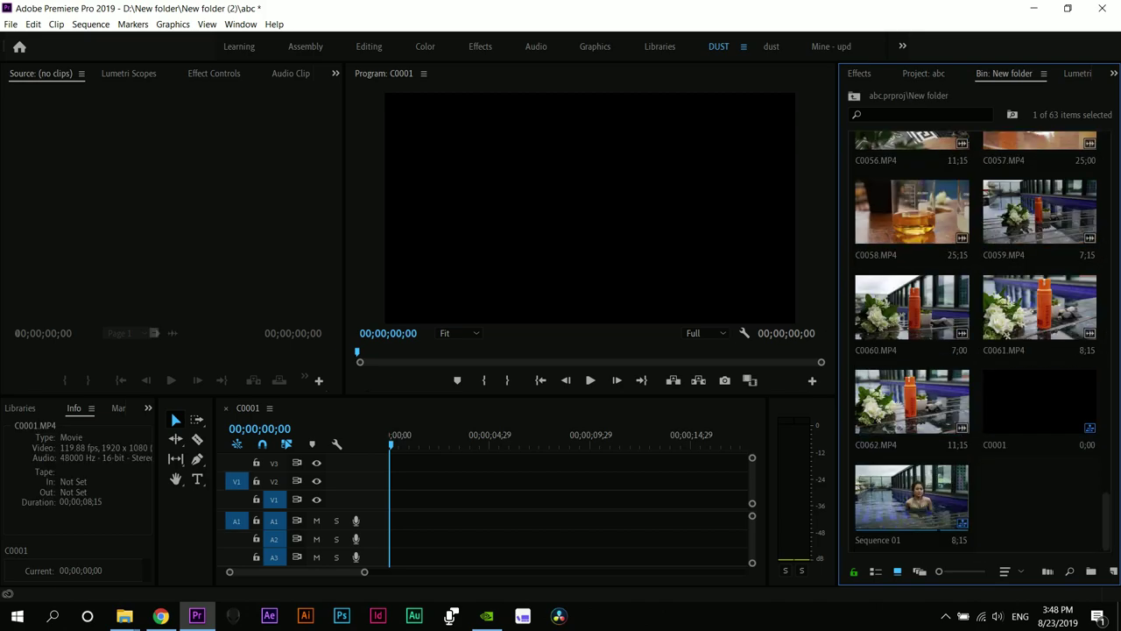
left_click_drag(1035, 403, 1008, 326)
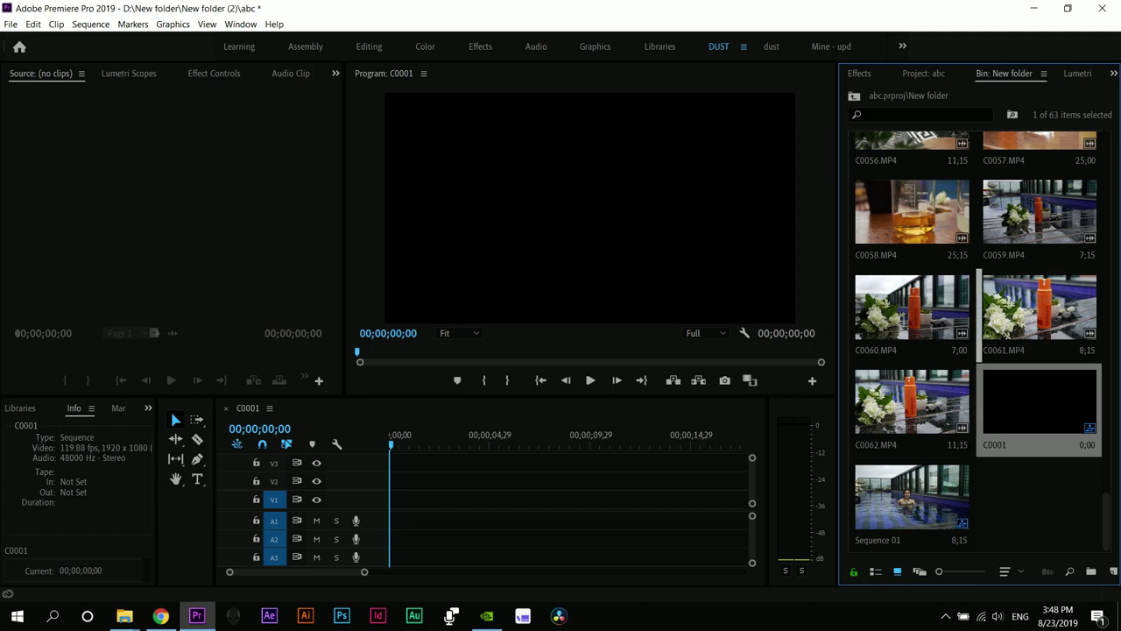
left_click_drag(1007, 326, 914, 274)
left_click(914, 273)
double_click(913, 274)
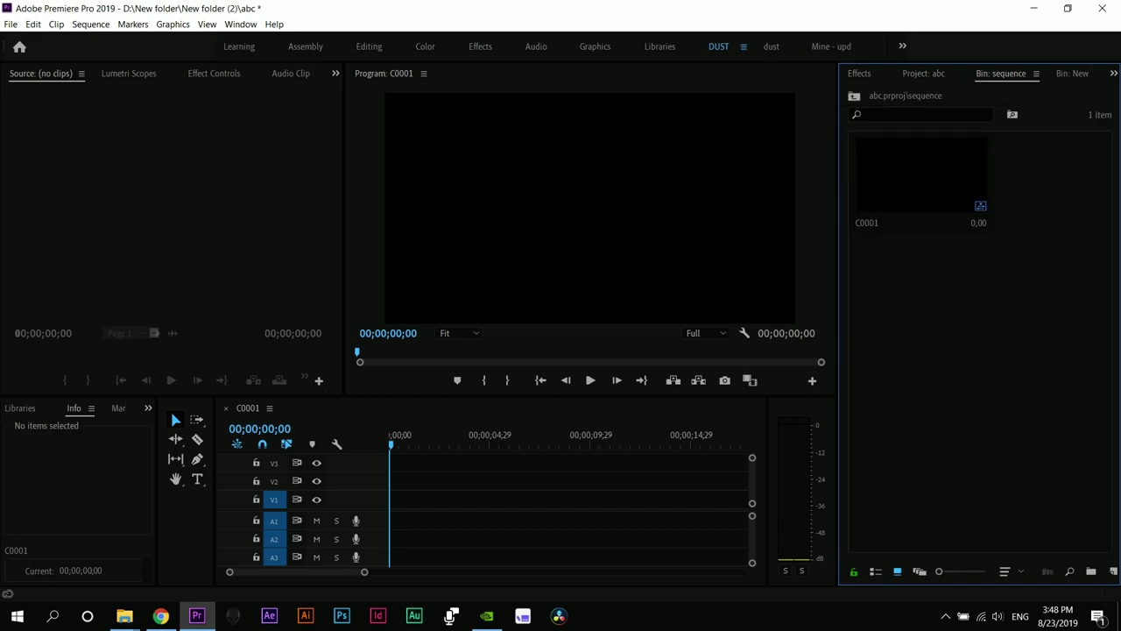
- Place Add_Loudness.wav at the start of track A1 in the C0001 sequence and increase the audio track height
key("shift+1")
key("shift+1")
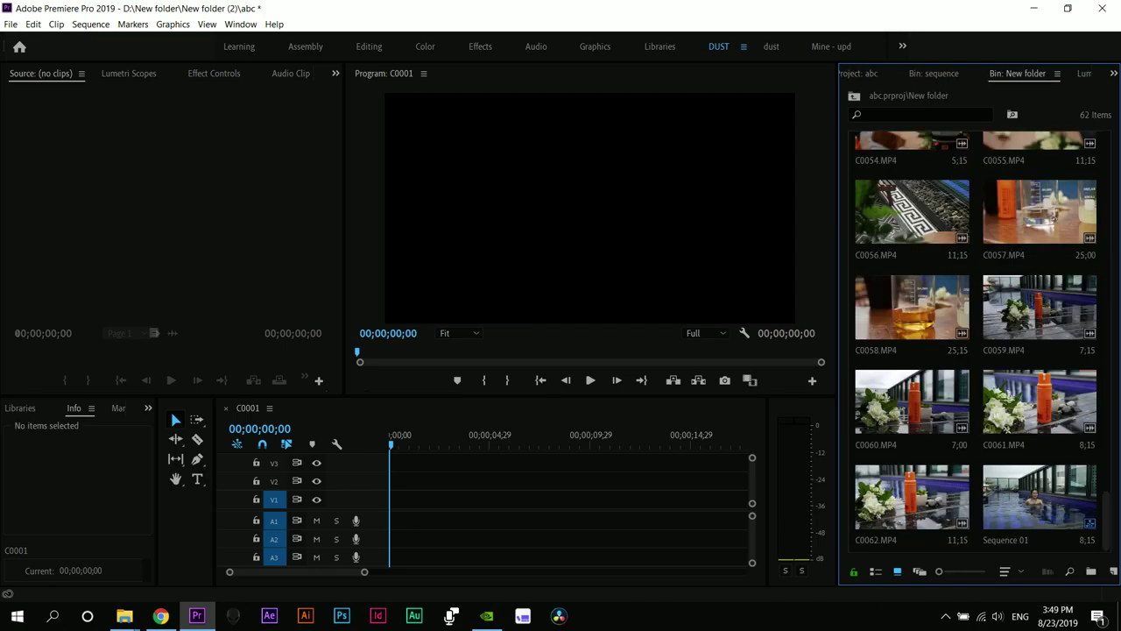
scroll(1039, 306, "up", 2)
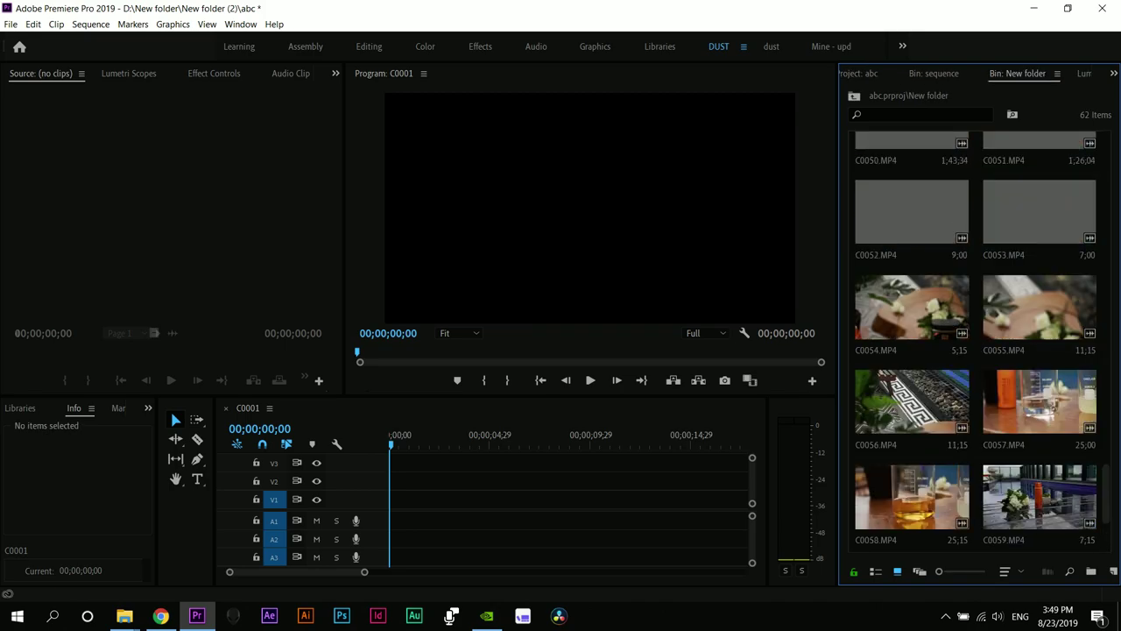
key("shift+1")
left_click_drag(1046, 175, 392, 521)
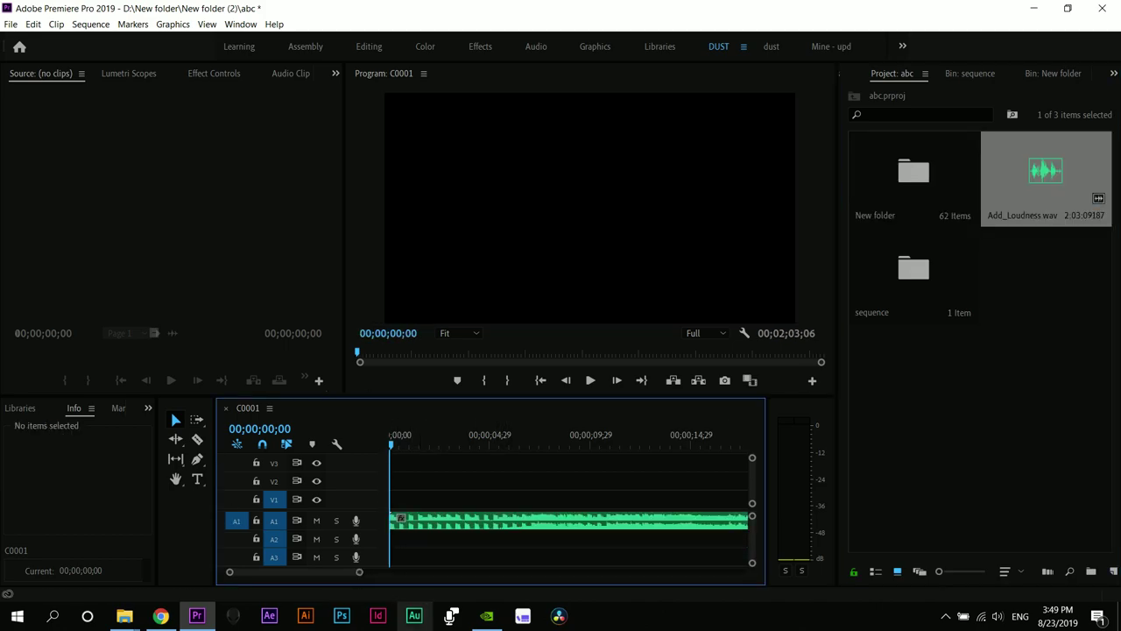
key("alt+equal")
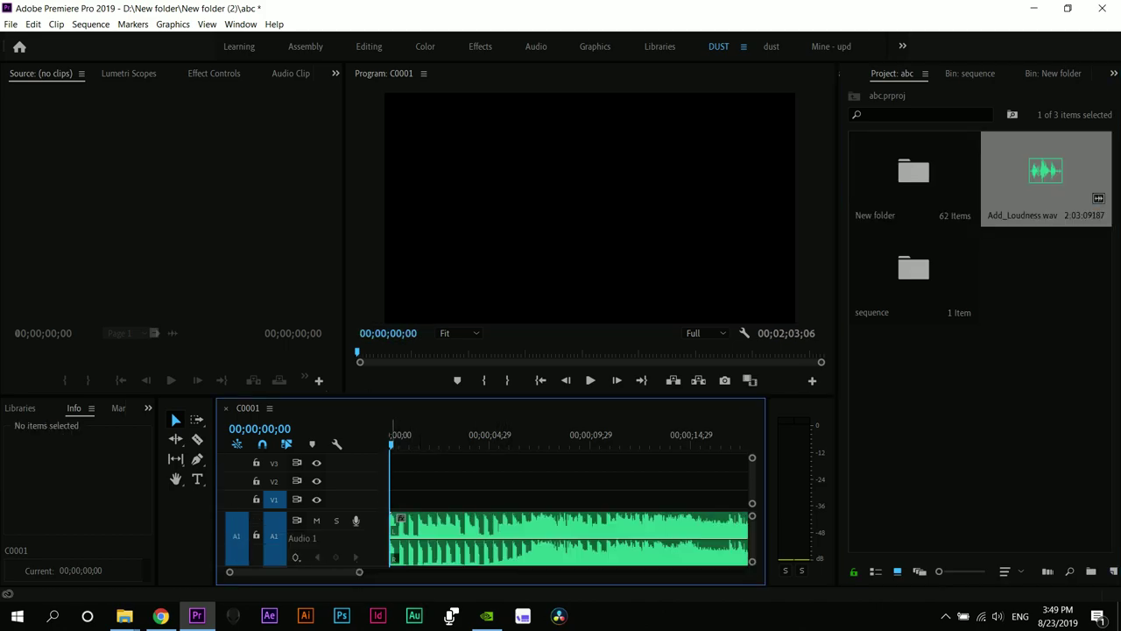
key("minus")
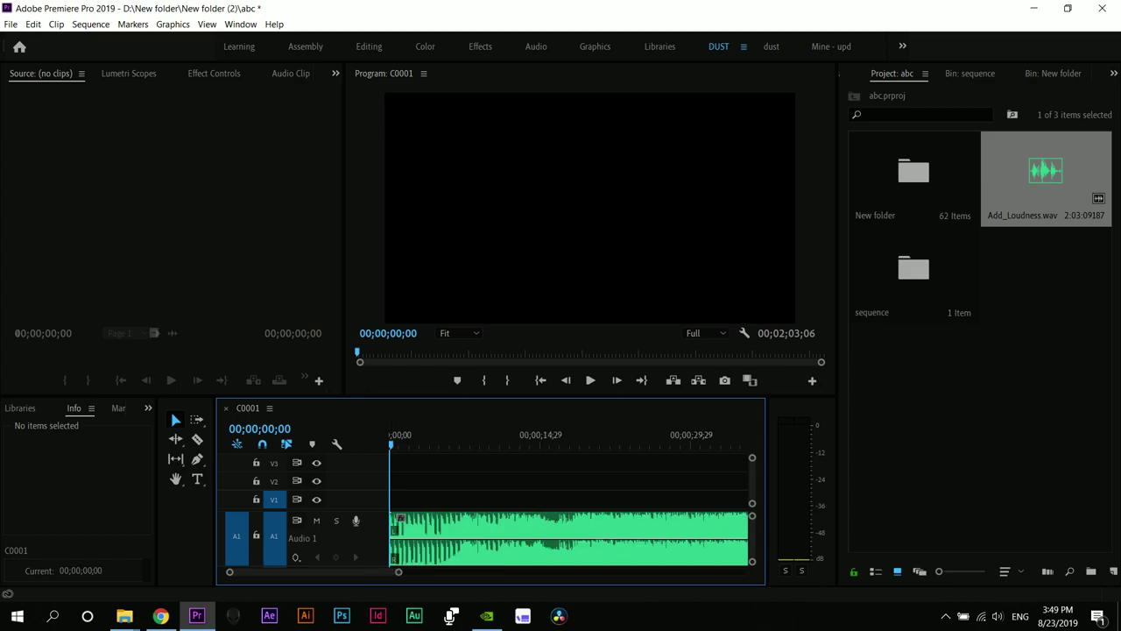
key("equal")
- Play the opening seconds of the Add_Loudness.wav clip in the C0001 sequence, stopping at about 00;00;10;27
key("space")
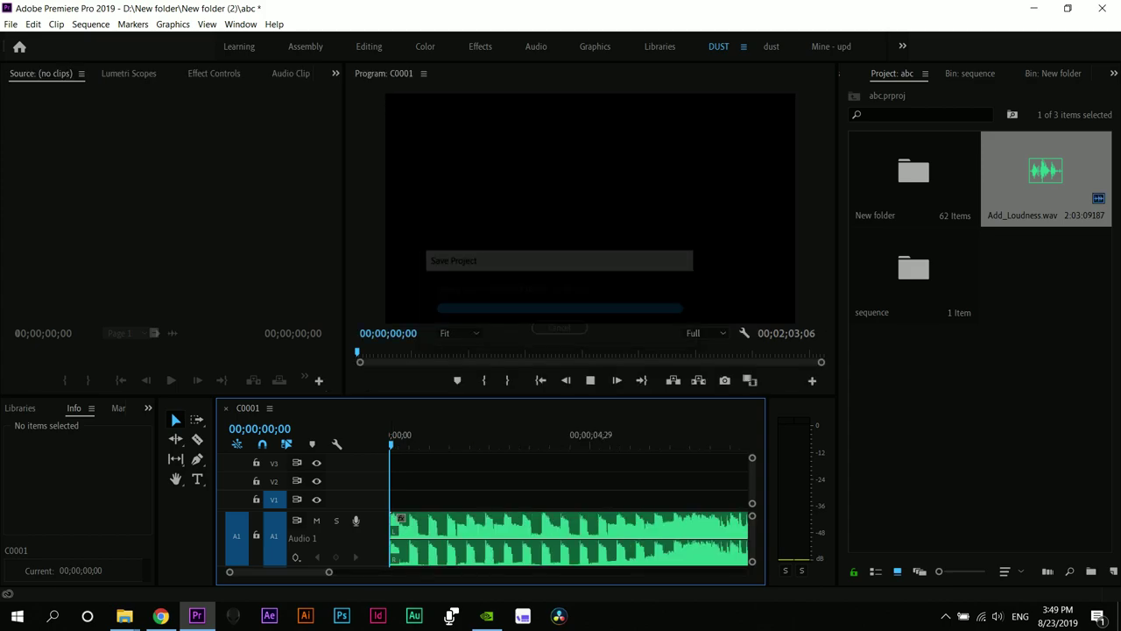
left_click(568, 538)
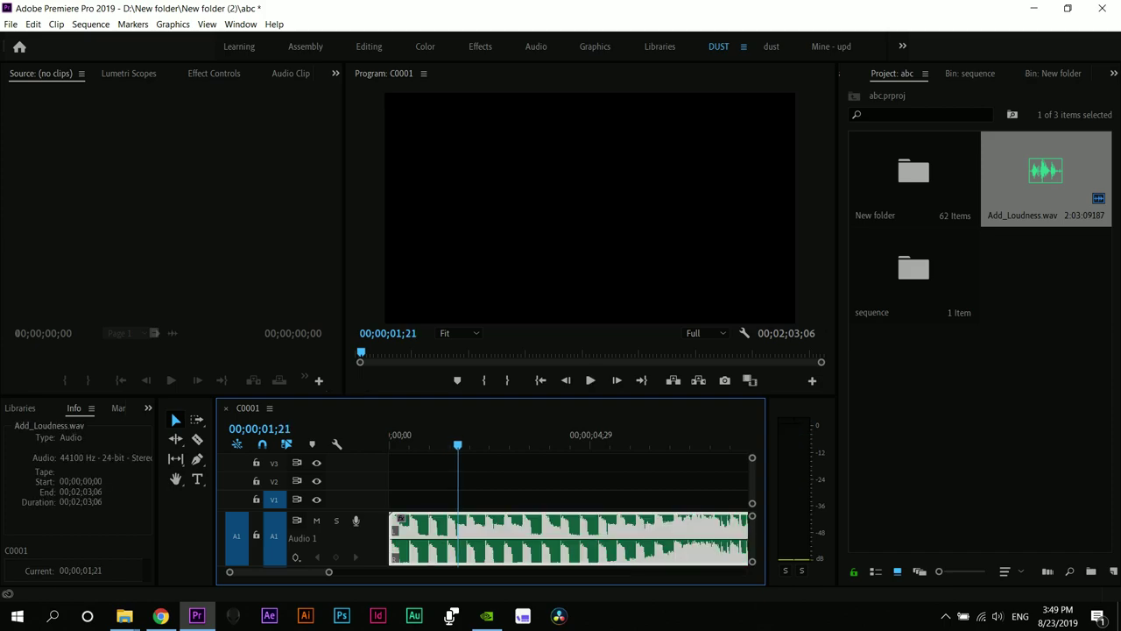
key("minus")
key("minus")
key("space")
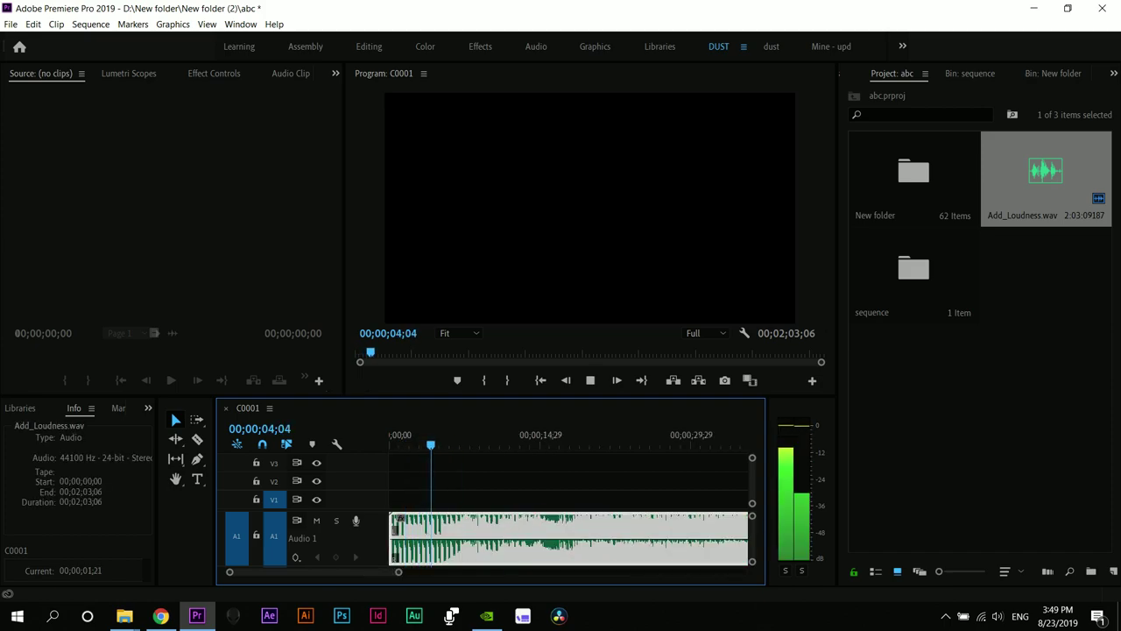
key("minus")
key("minus")
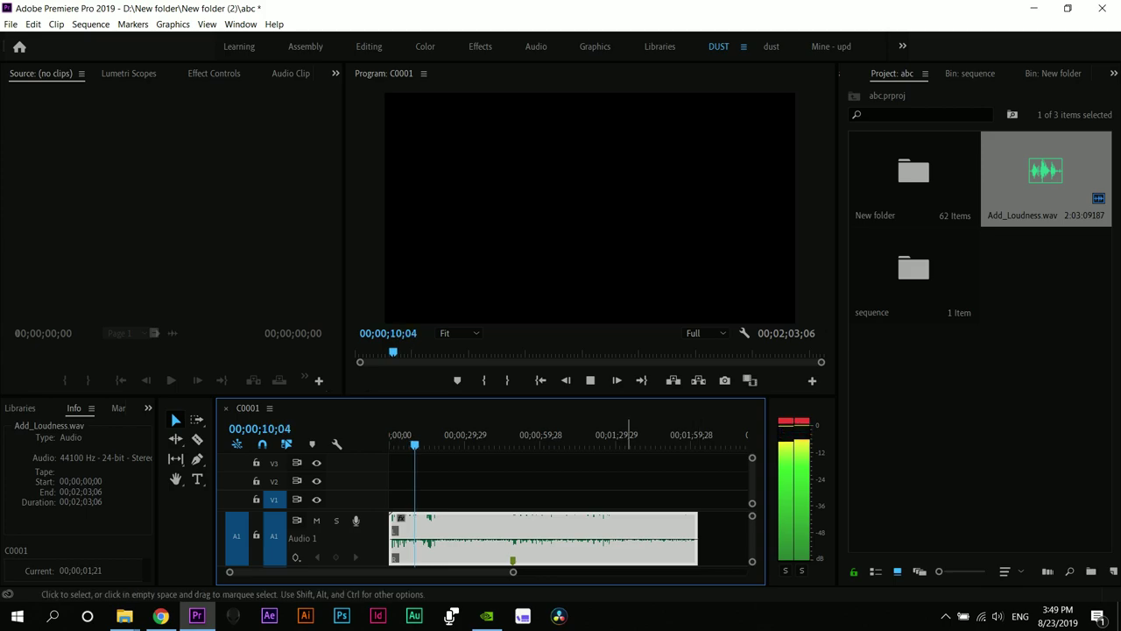
key("space")
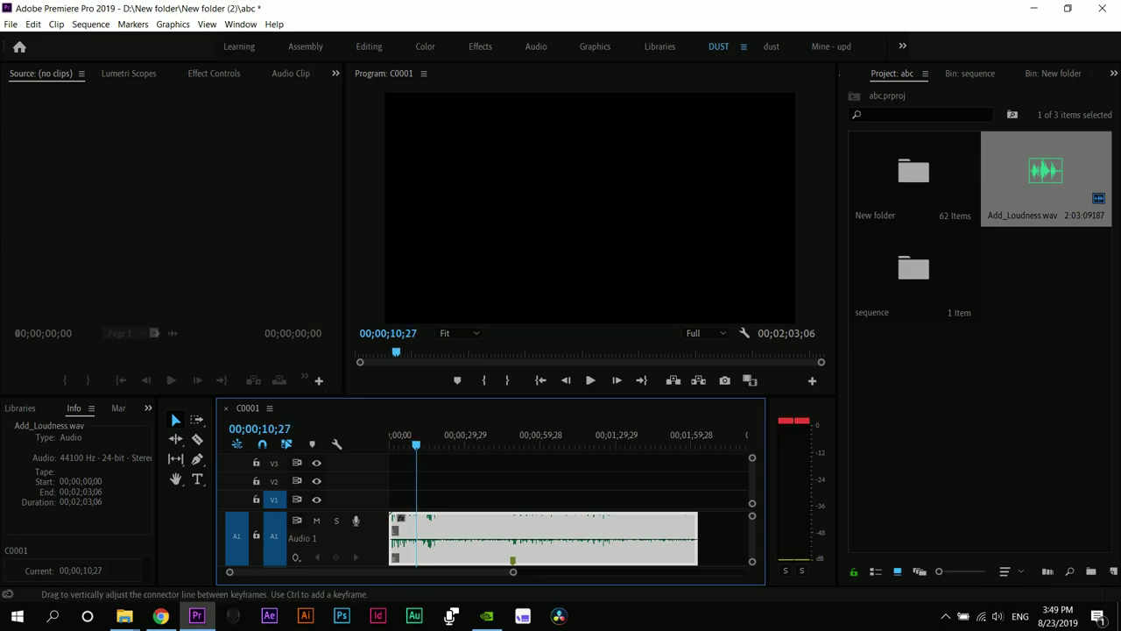
- Delete the Add_Loudness.wav clip from the C0001 sequence
key("=")
key("=")
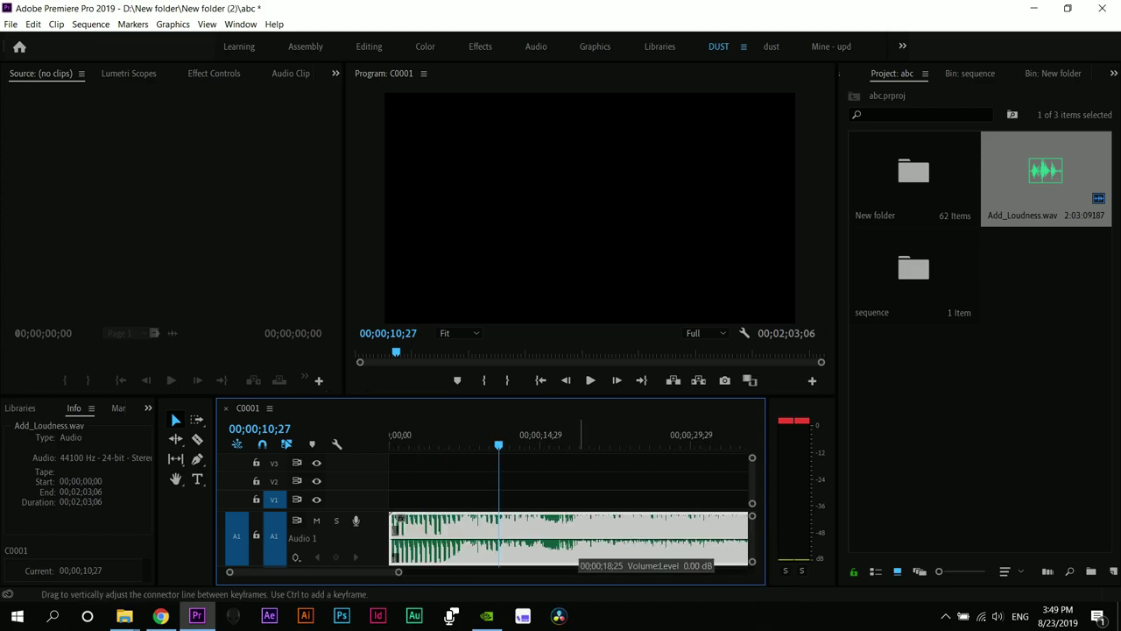
key("Delete")
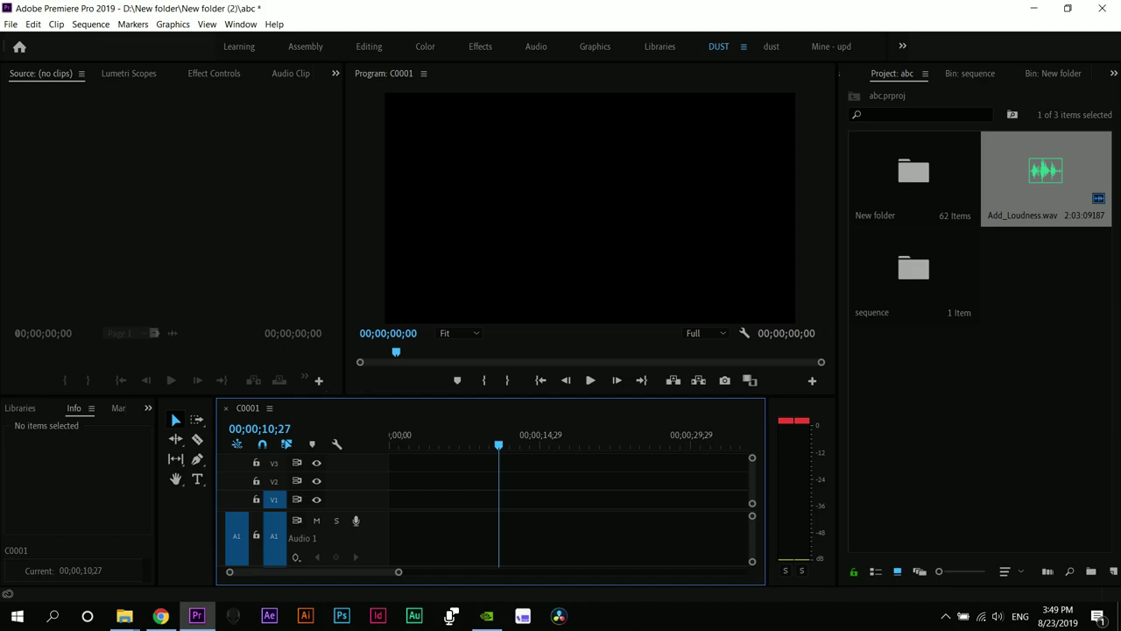
- Open Add_Loudness.wav in the Source Monitor and clear all of its markers
double_click(1046, 171)
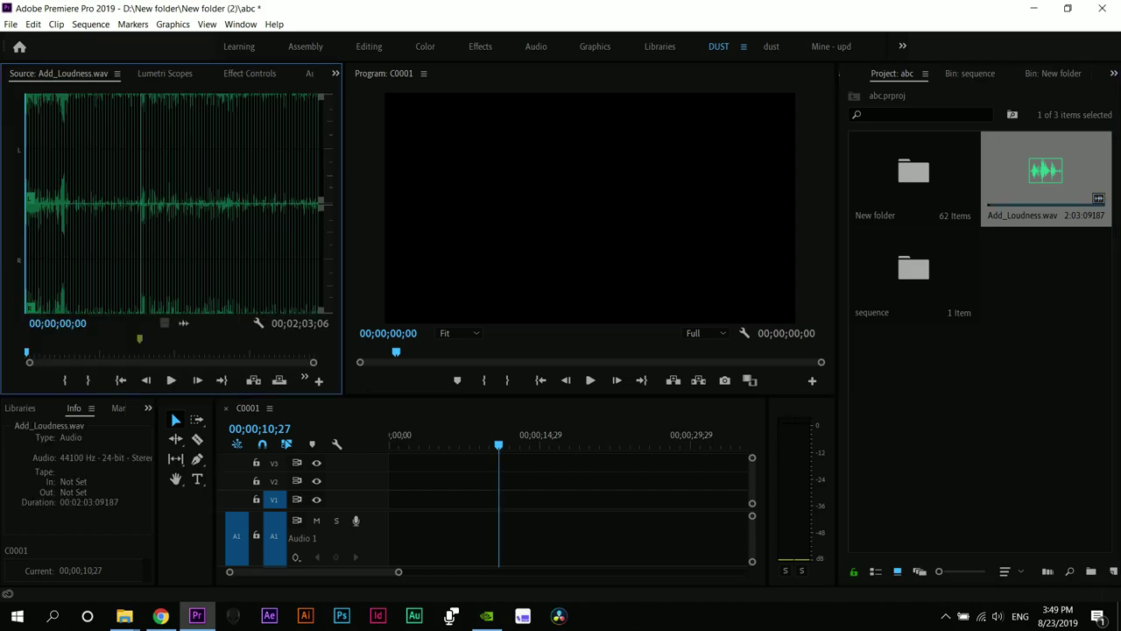
mouse_move(1046, 171)
left_mouse_down()
mouse_move(806, 333)
mouse_move(613, 412)
mouse_move(412, 536)
mouse_move(985, 188)
mouse_move(1007, 186)
left_mouse_up()
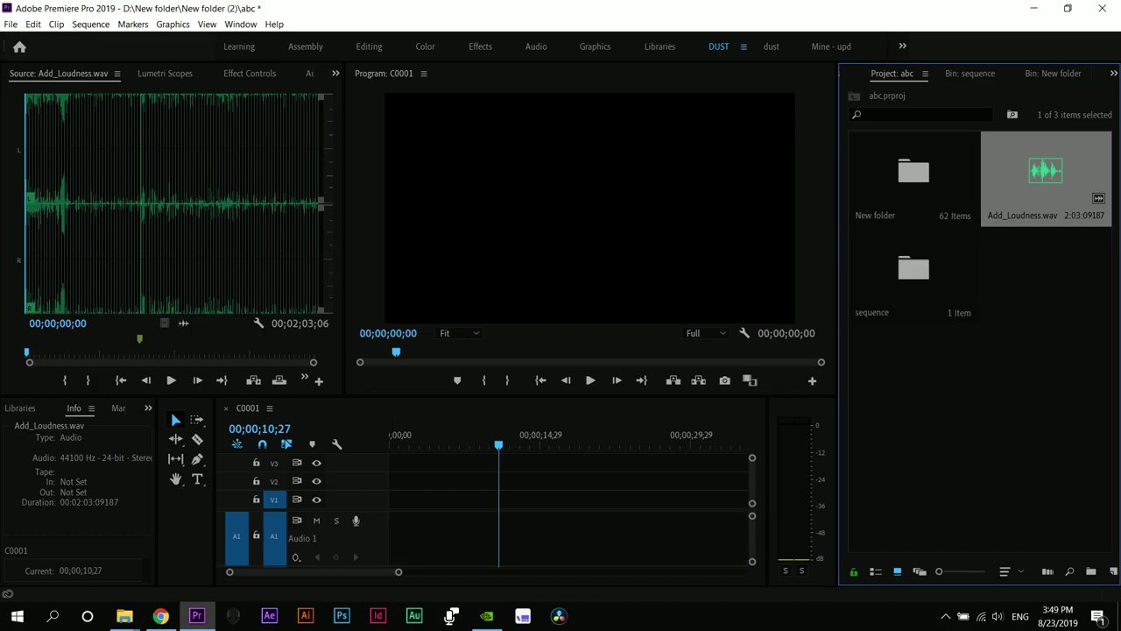
left_click(140, 340)
key("equal")
key("equal")
key("equal")
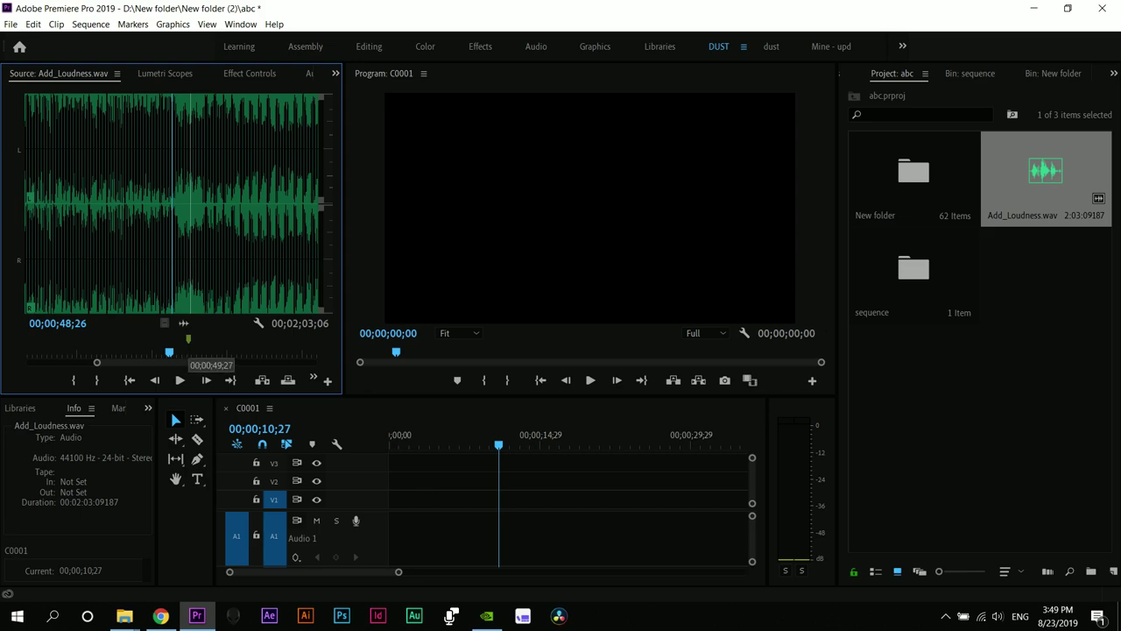
right_click(175, 354)
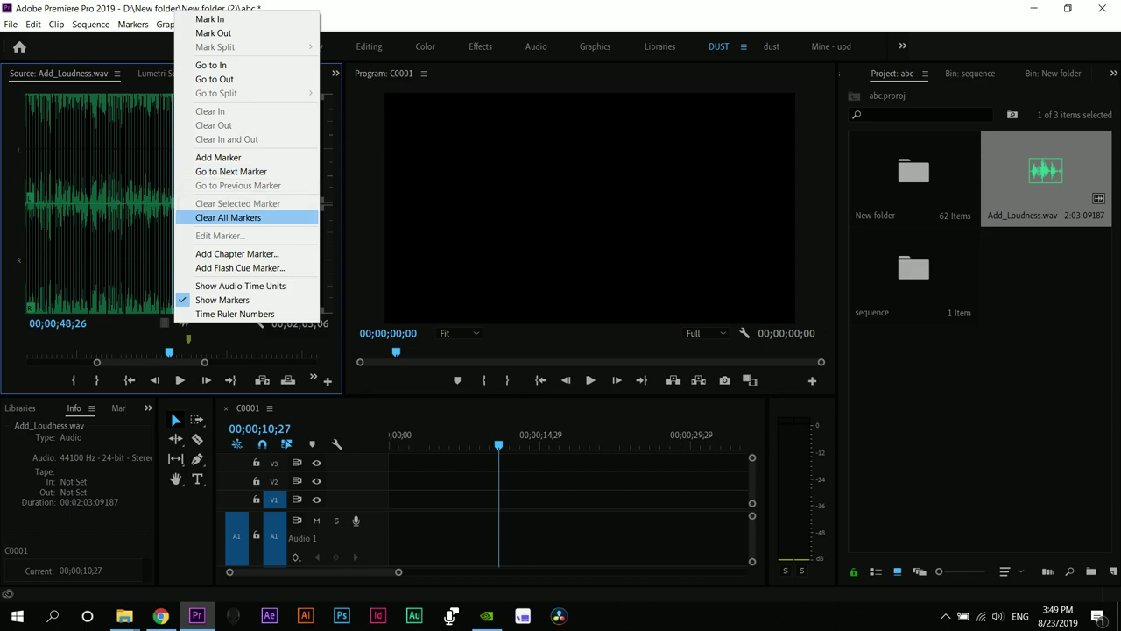
left_click(227, 217)
- Examine the opening part of the Add_Loudness.wav waveform up close in the Source Monitor
left_click_drag(163, 352, 24, 352)
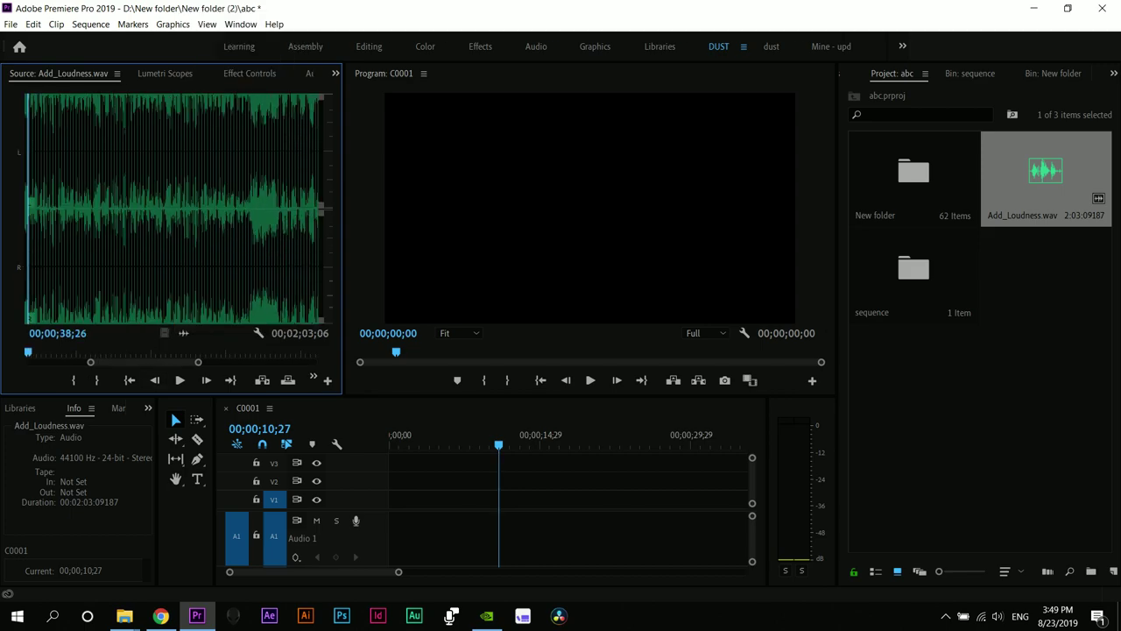
left_click_drag(146, 362, 81, 362)
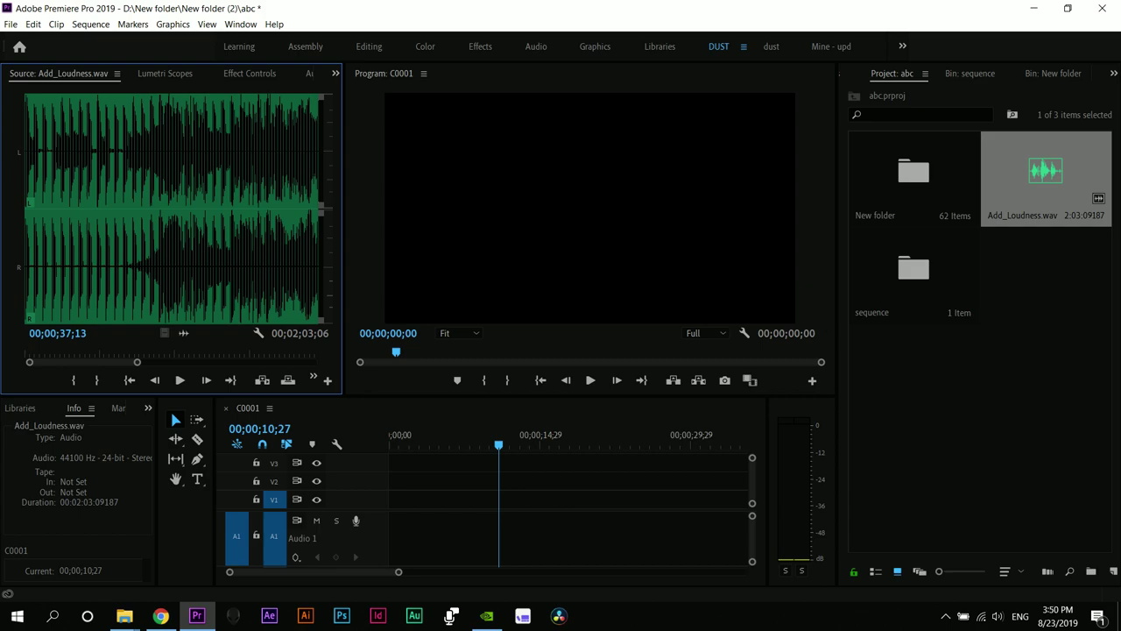
left_click_drag(138, 361, 70, 362)
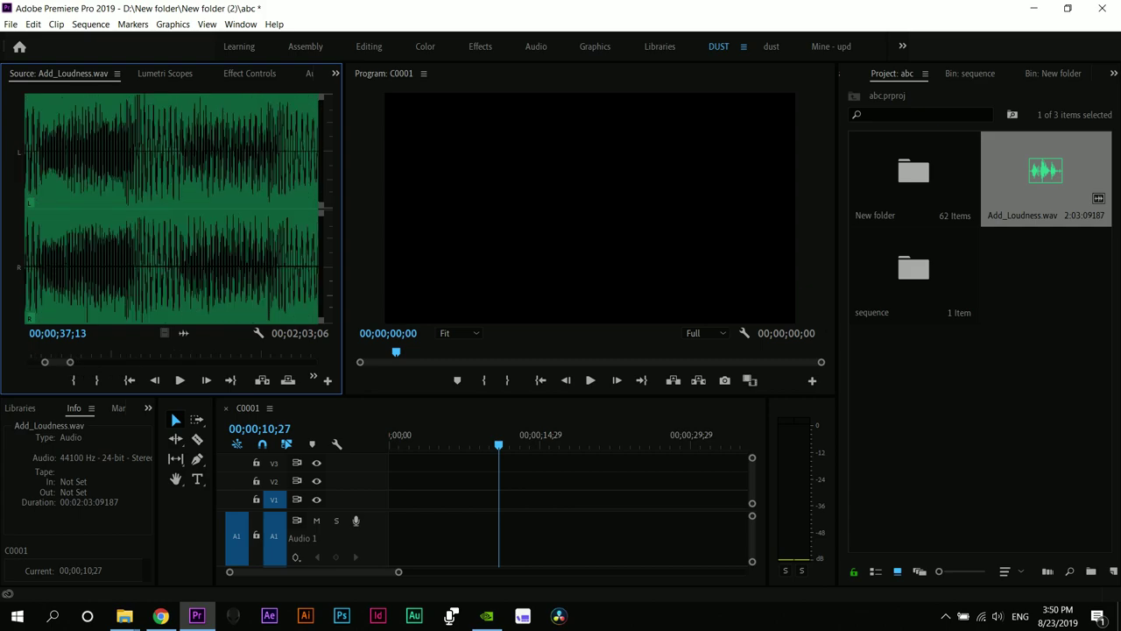
key("minus")
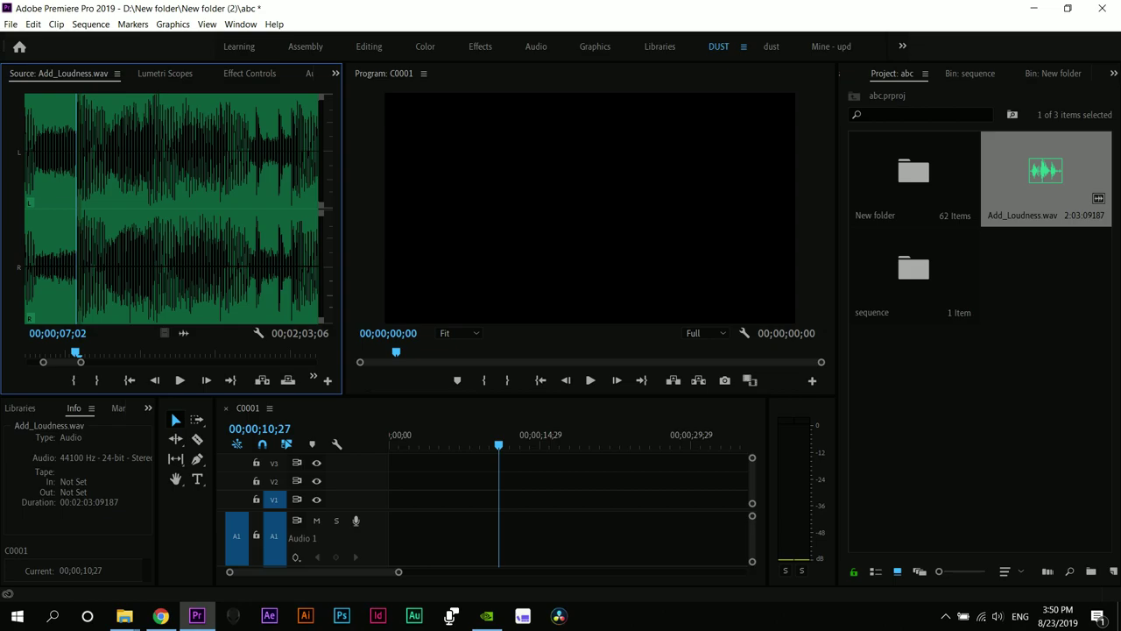
- Review the default keyboard shortcuts for zooming, clip volume, Mark In, Mark Out, Razor Tool and Selection Tool without changing them
key("ctrl+alt+k")
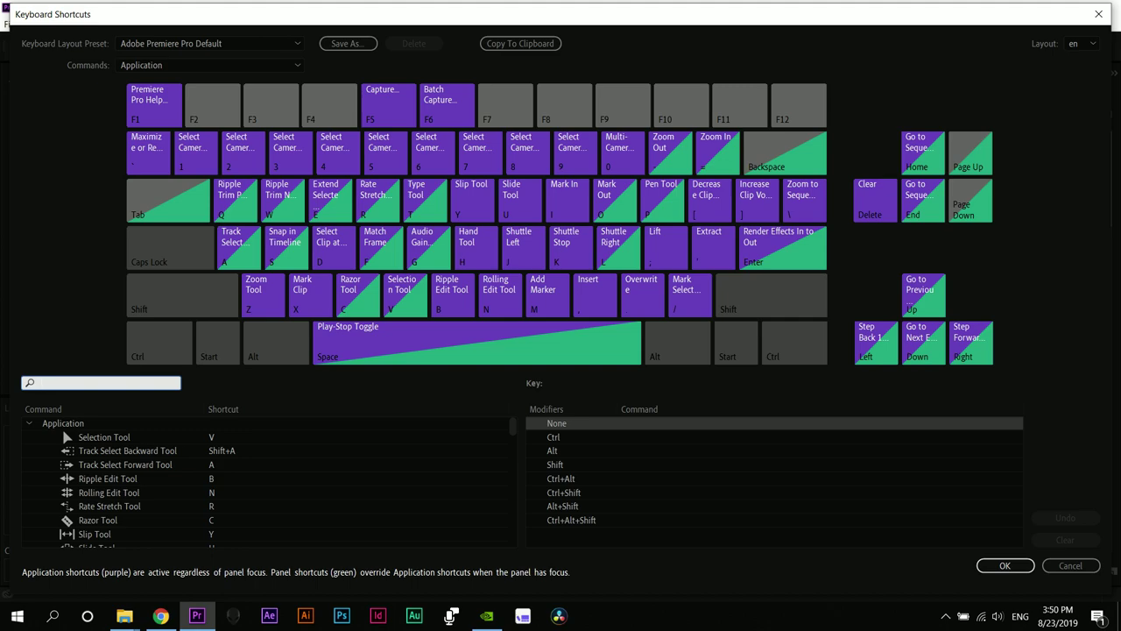
left_click(678, 156)
left_click(715, 158)
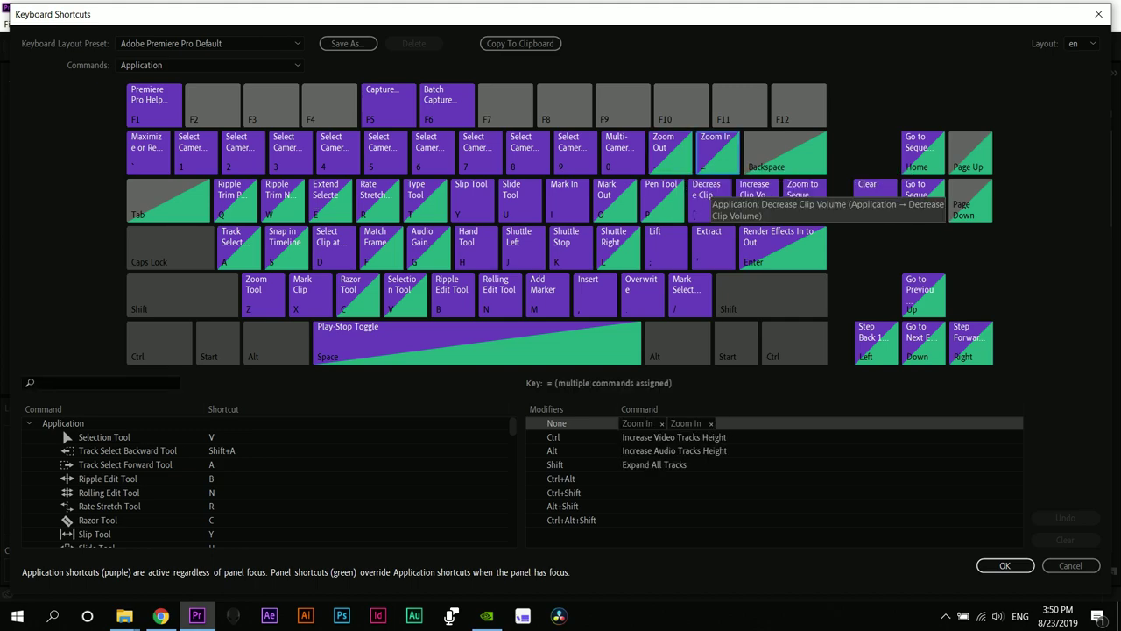
left_click(707, 208)
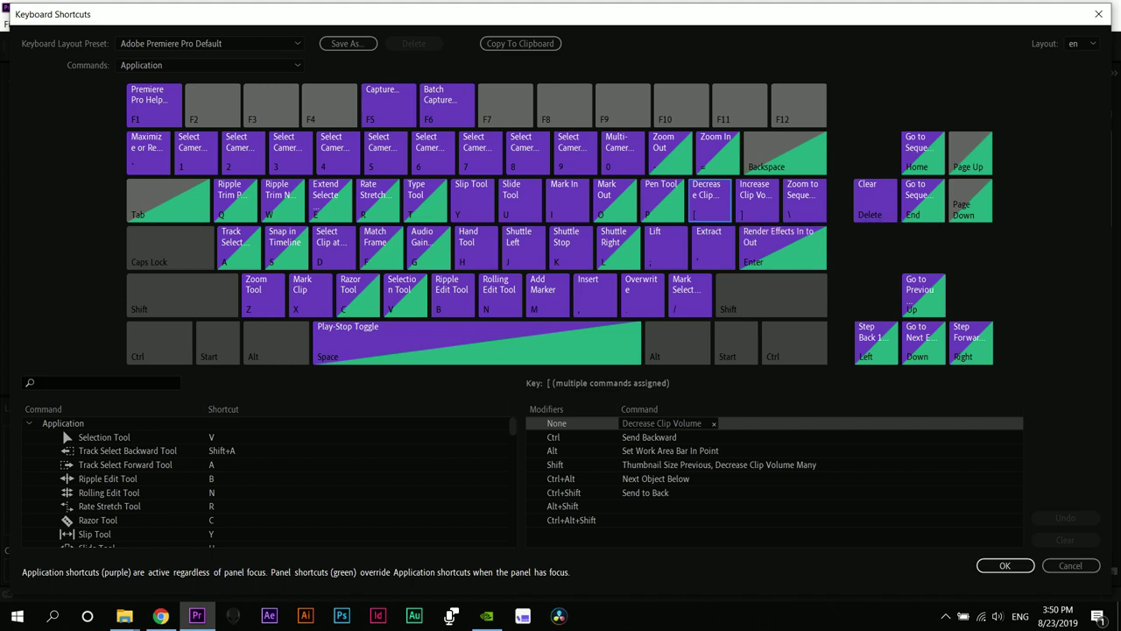
left_click(616, 208)
left_click(570, 210)
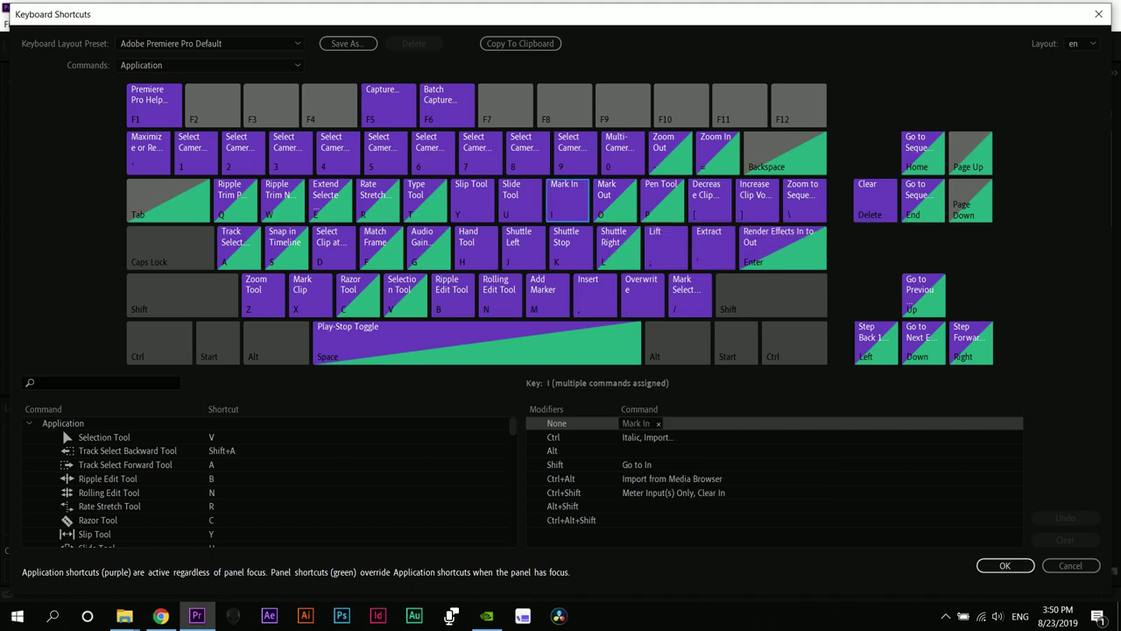
left_click(357, 297)
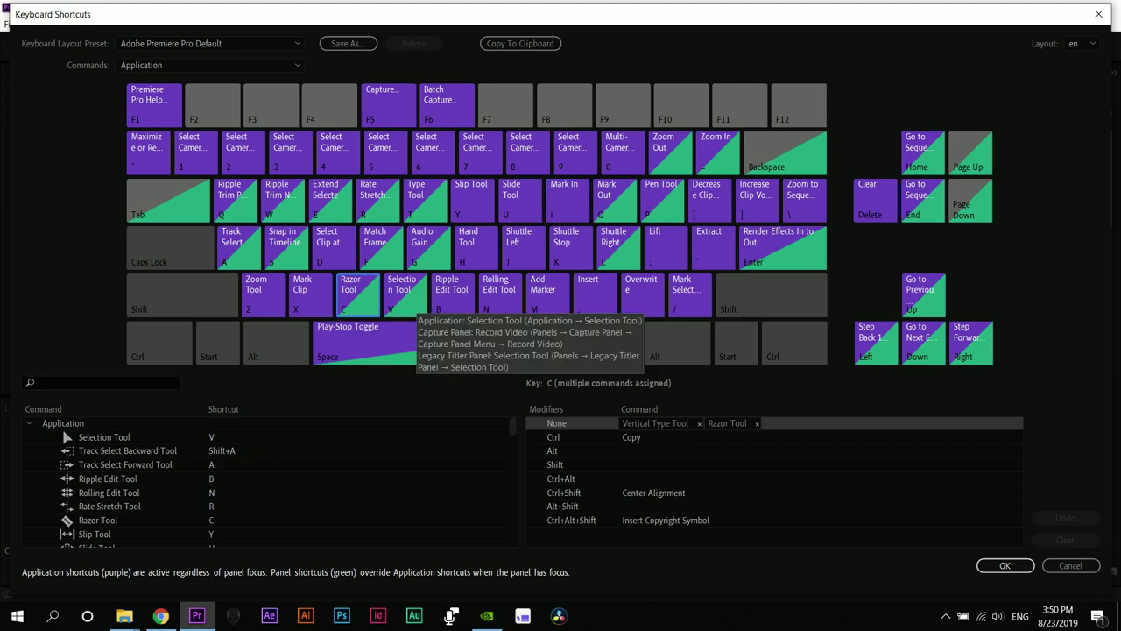
left_click(405, 296)
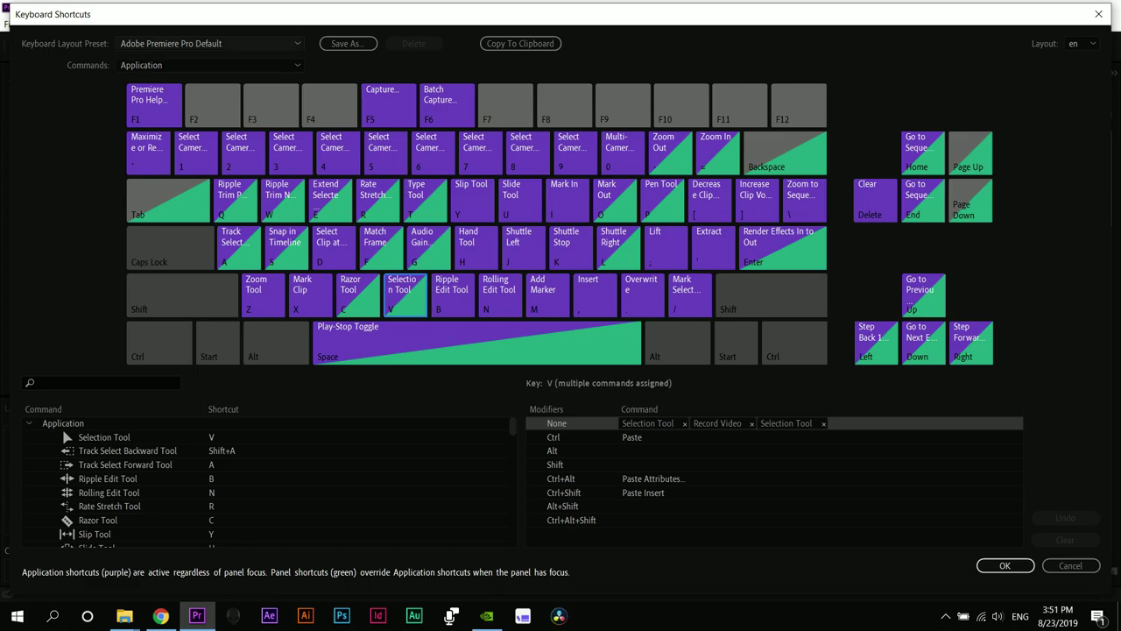
left_click(210, 44)
left_click(181, 59)
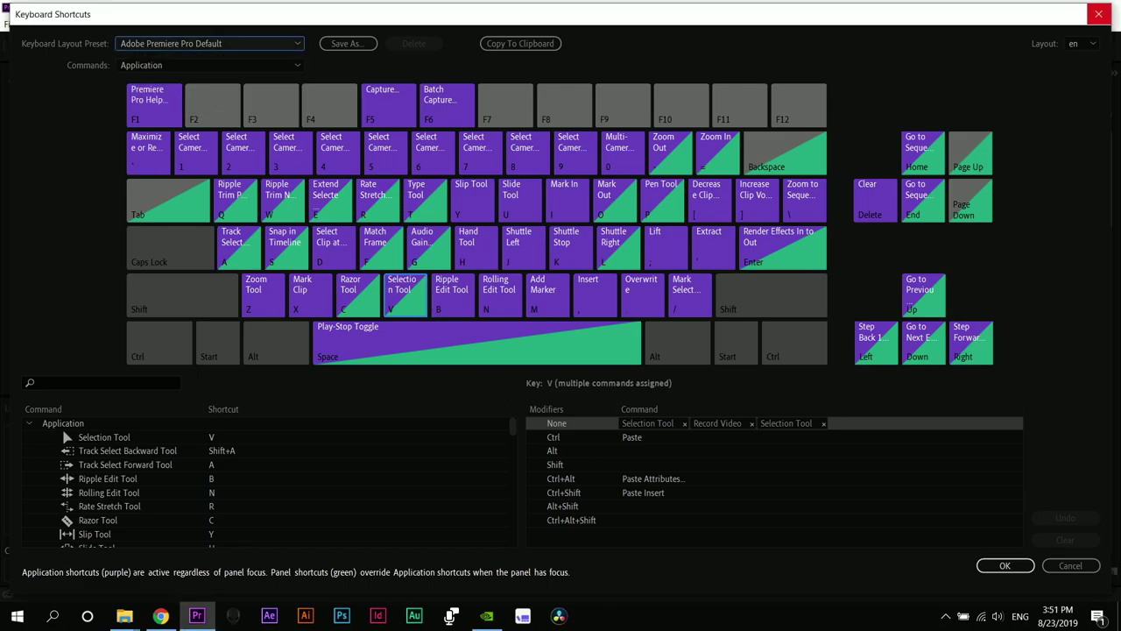
left_click(1099, 14)
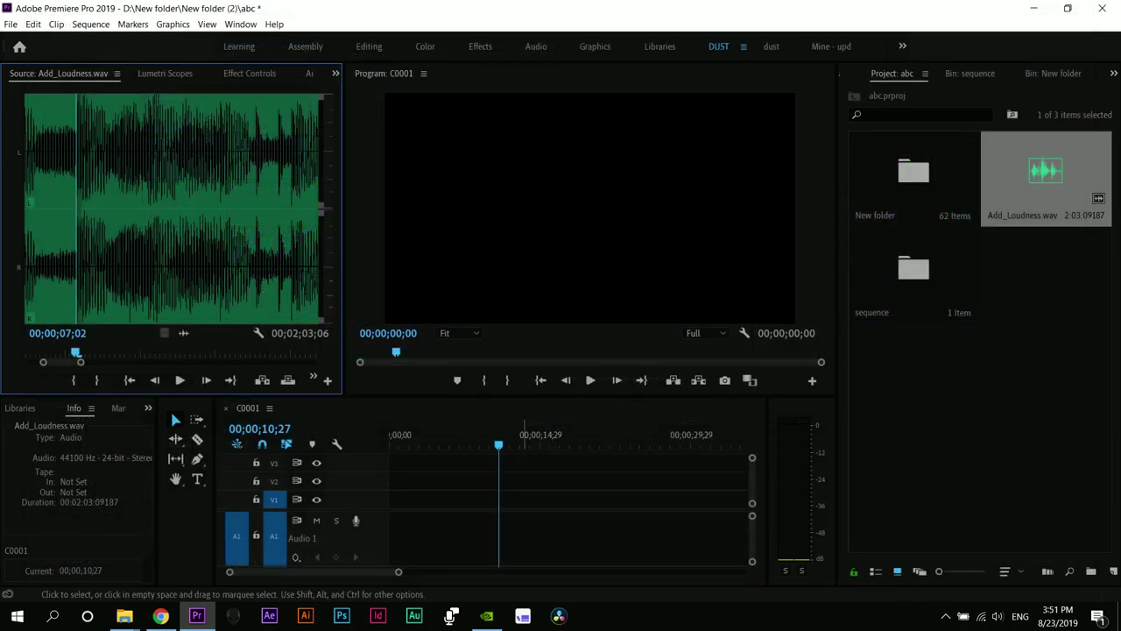
- Return the C0001 sequence playhead to 00;00;00;00 and move the Source Monitor playhead to 00;00;06;09
left_click_drag(497, 444, 373, 444)
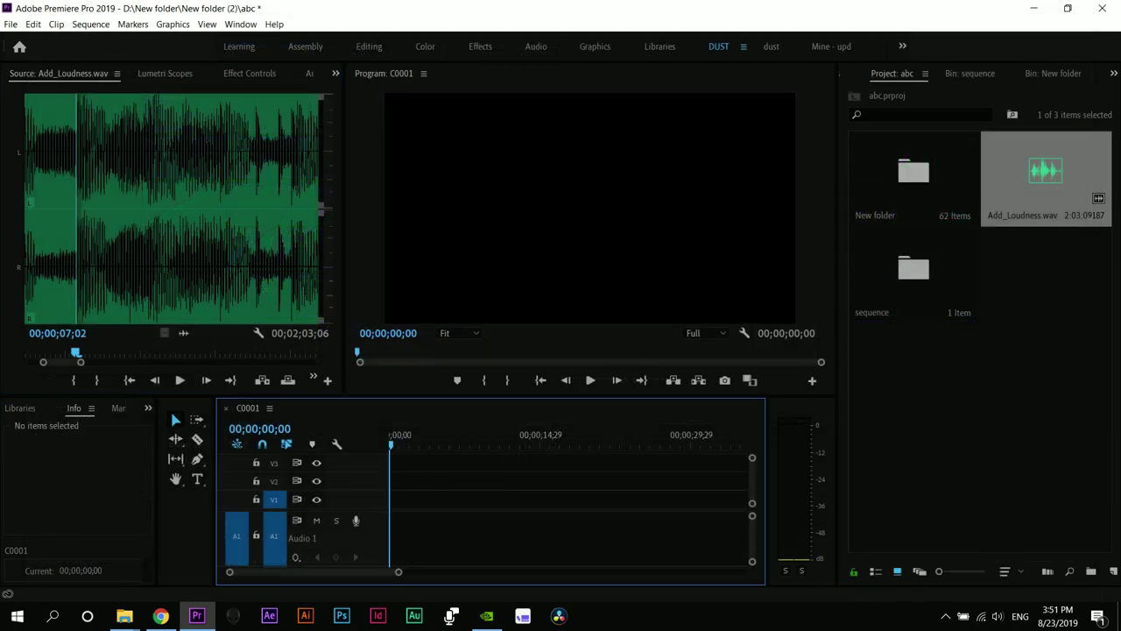
left_click_drag(76, 353, 28, 353)
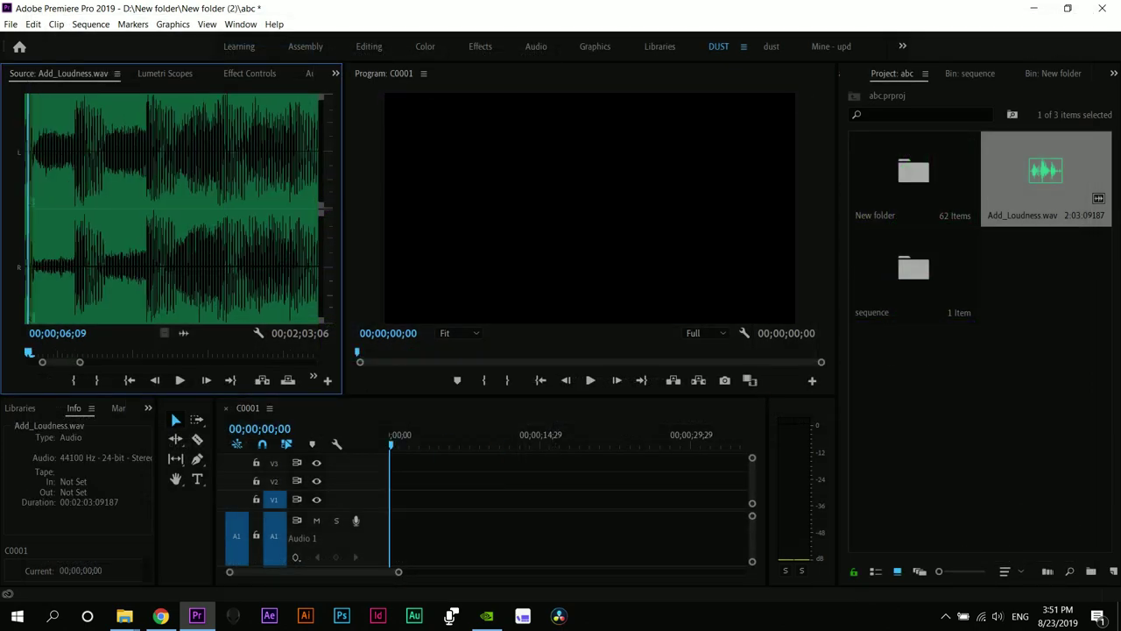
key("=")
key("=")
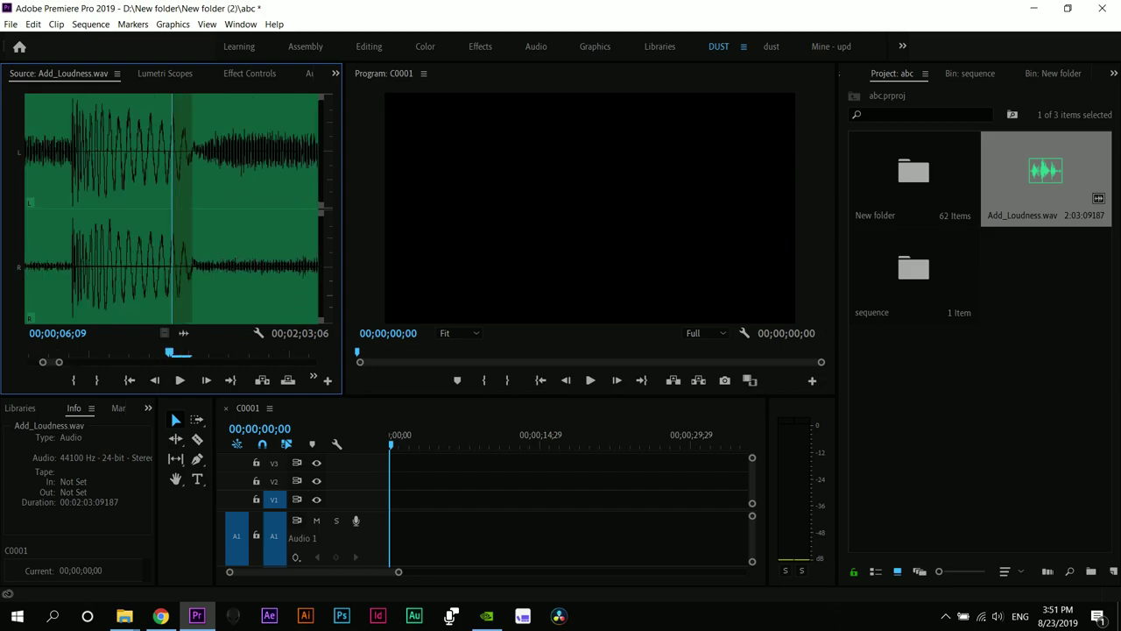
key("minus")
key("minus")
key("minus")
key("minus")
key("minus")
key("minus")
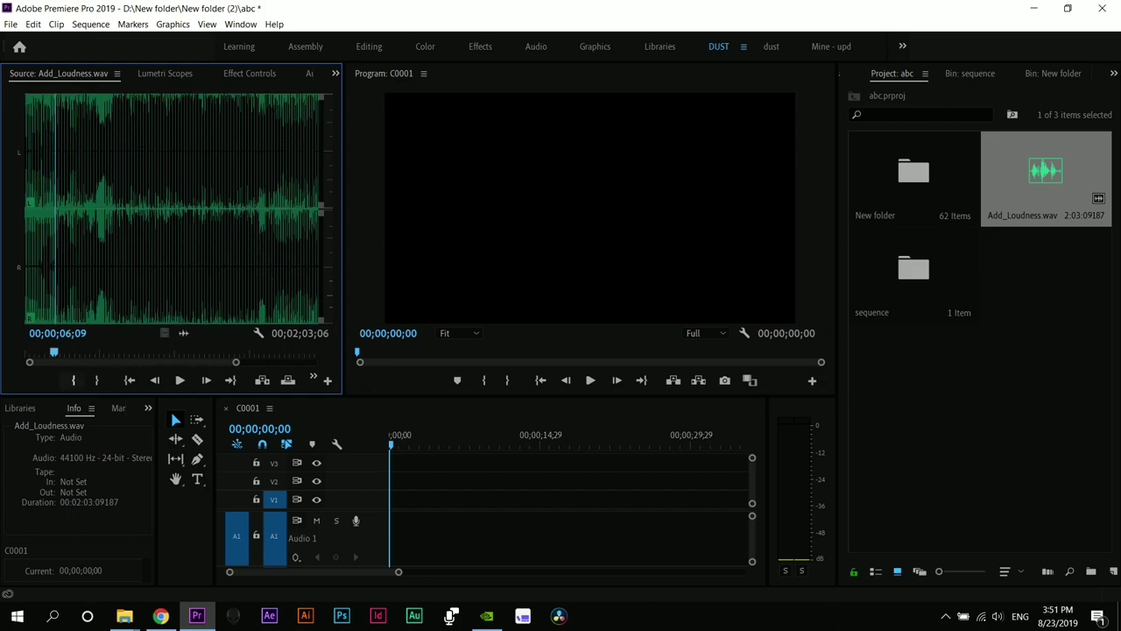
- Play Add_Loudness.wav in the Source Monitor and mark its Out point at about 18 seconds
key("space")
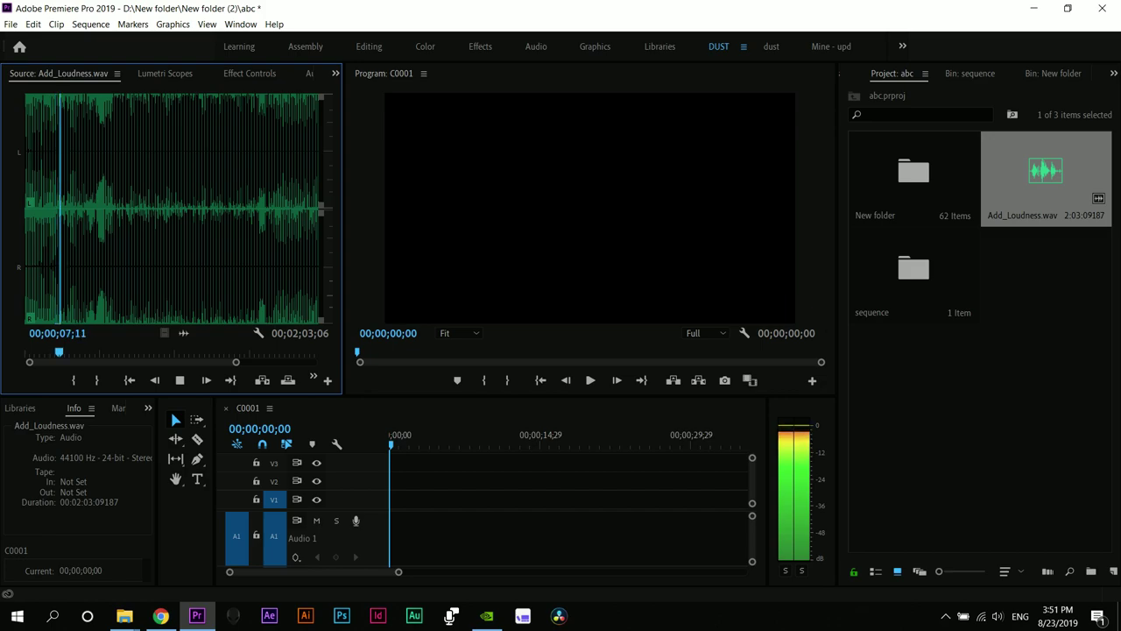
key("minus")
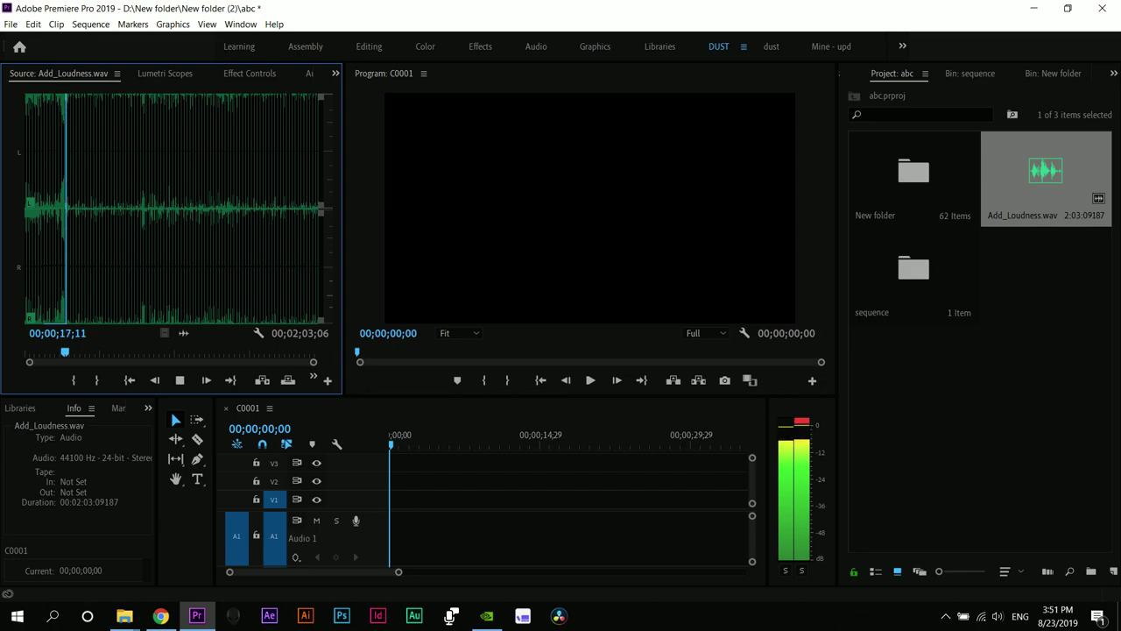
key("o")
key("space")
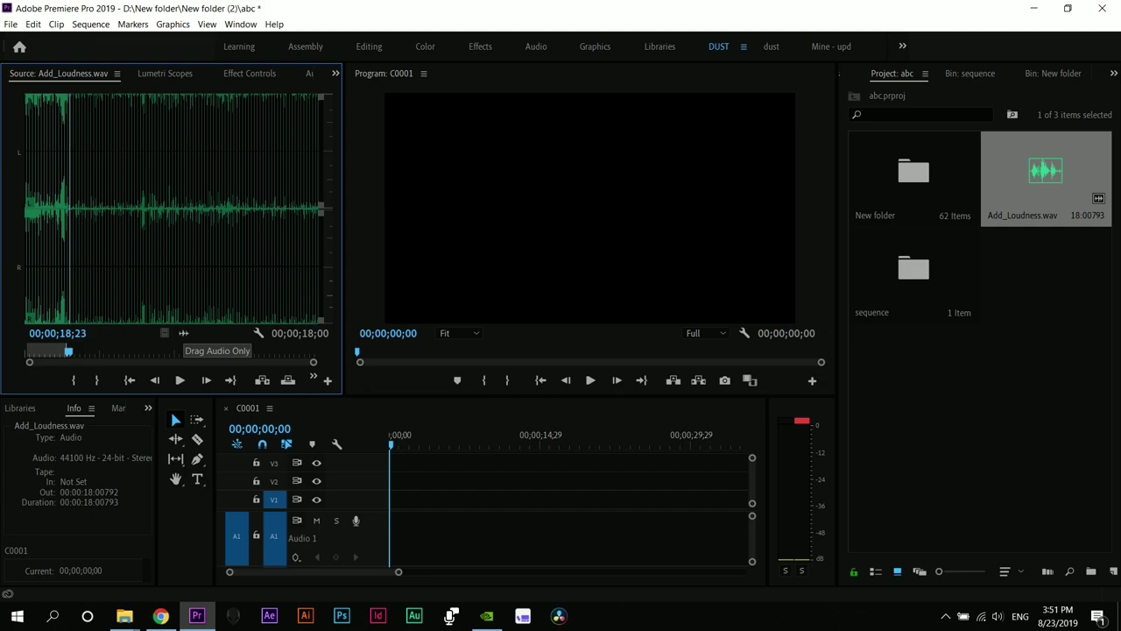
- Place only the audio of the marked Add_Loudness.wav section at the start of track A1 and widen the timeline area
left_click_drag(183, 333, 396, 536)
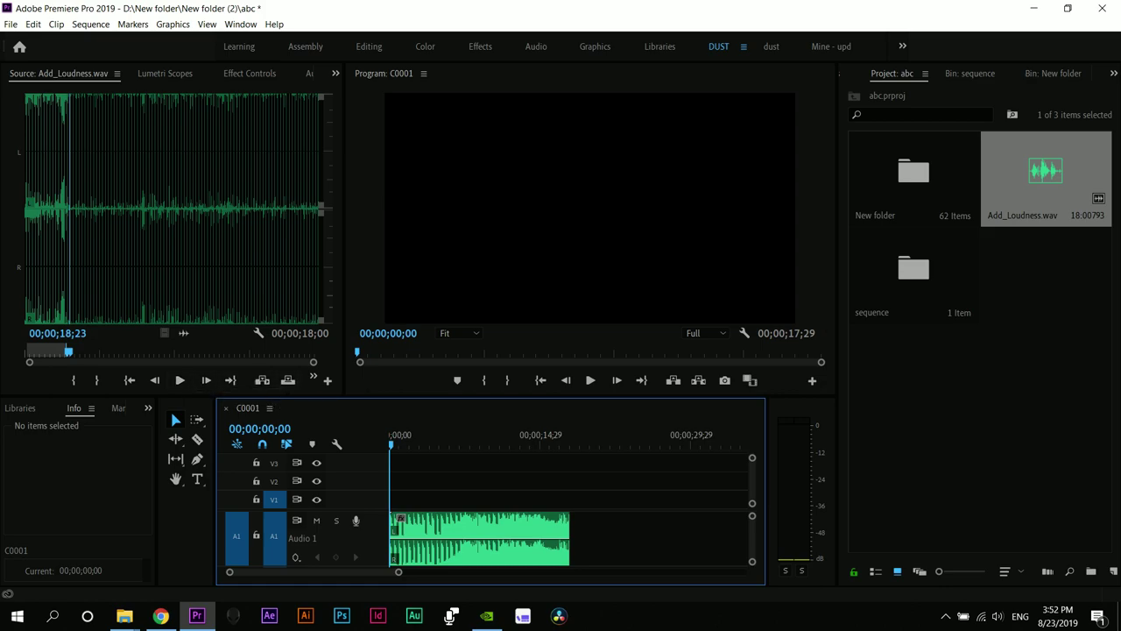
left_click_drag(215, 498, 185, 497)
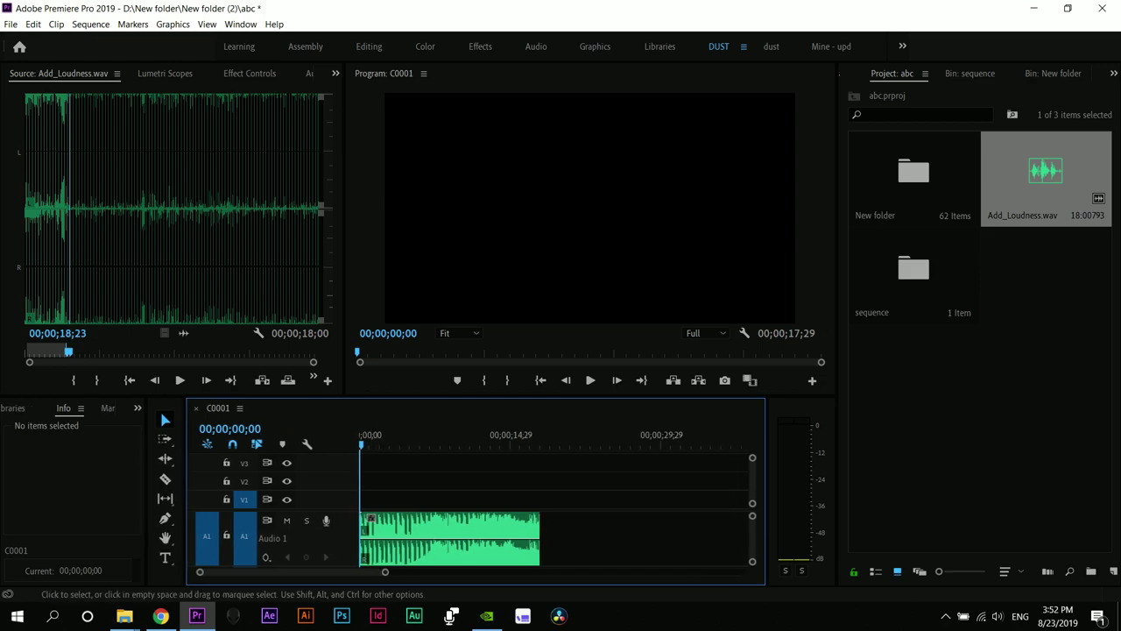
left_click_drag(838, 498, 867, 498)
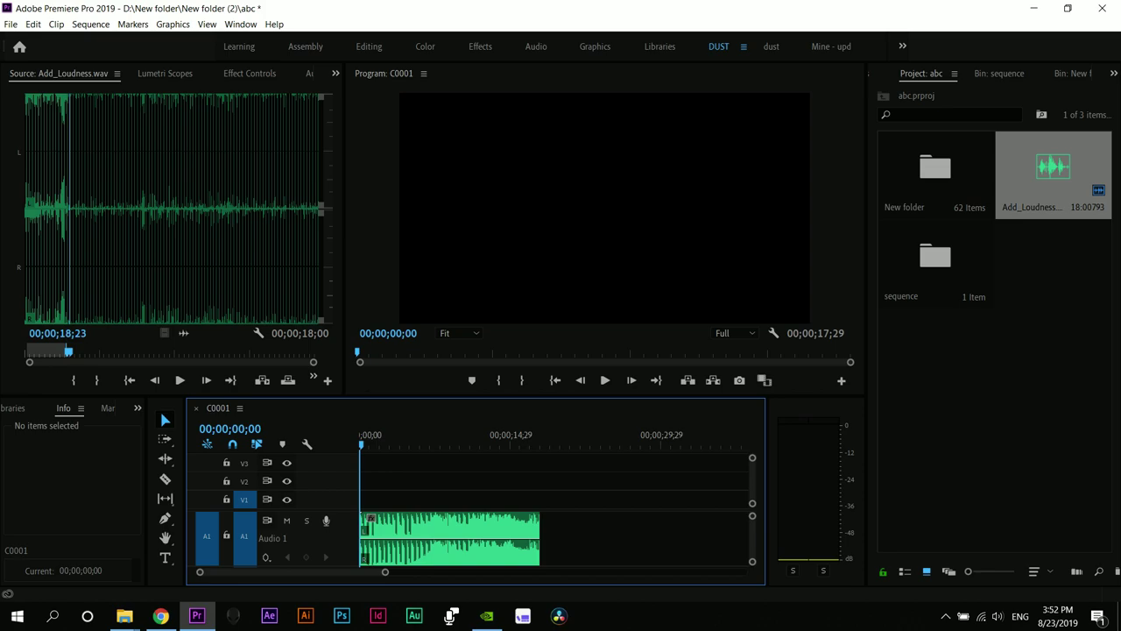
left_click_drag(768, 497, 828, 497)
- Play the C0001 sequence audio up to 00;00;08;22, zoom the timeline out, and open the New folder bin
key("space")
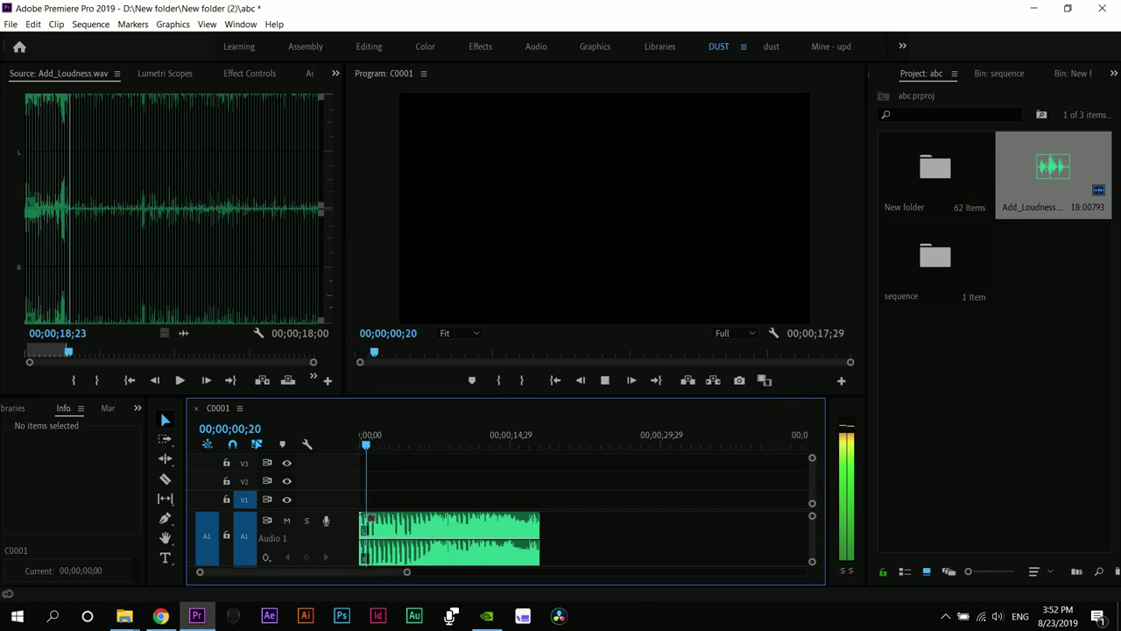
key("space")
key("space")
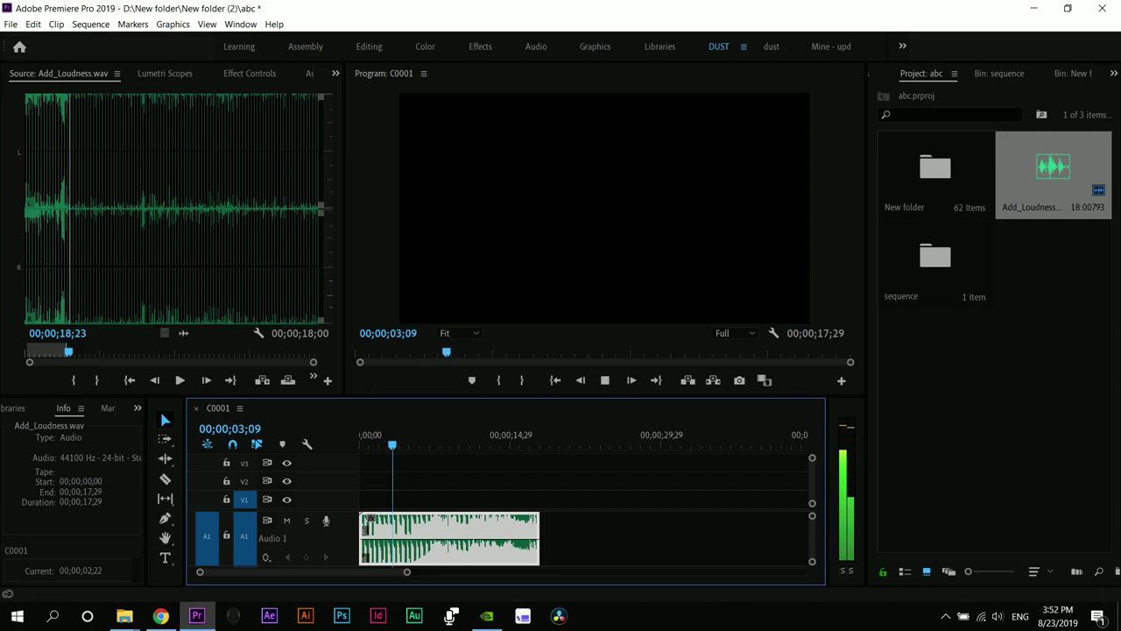
key("equal")
key("equal")
key("minus")
key("minus")
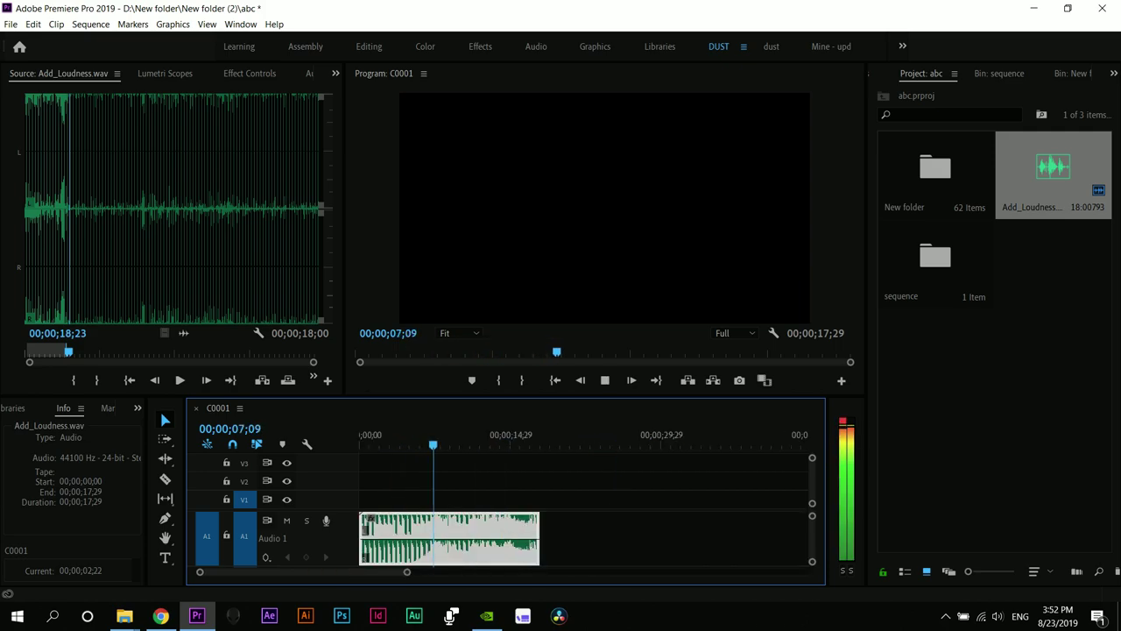
key("minus")
key("space")
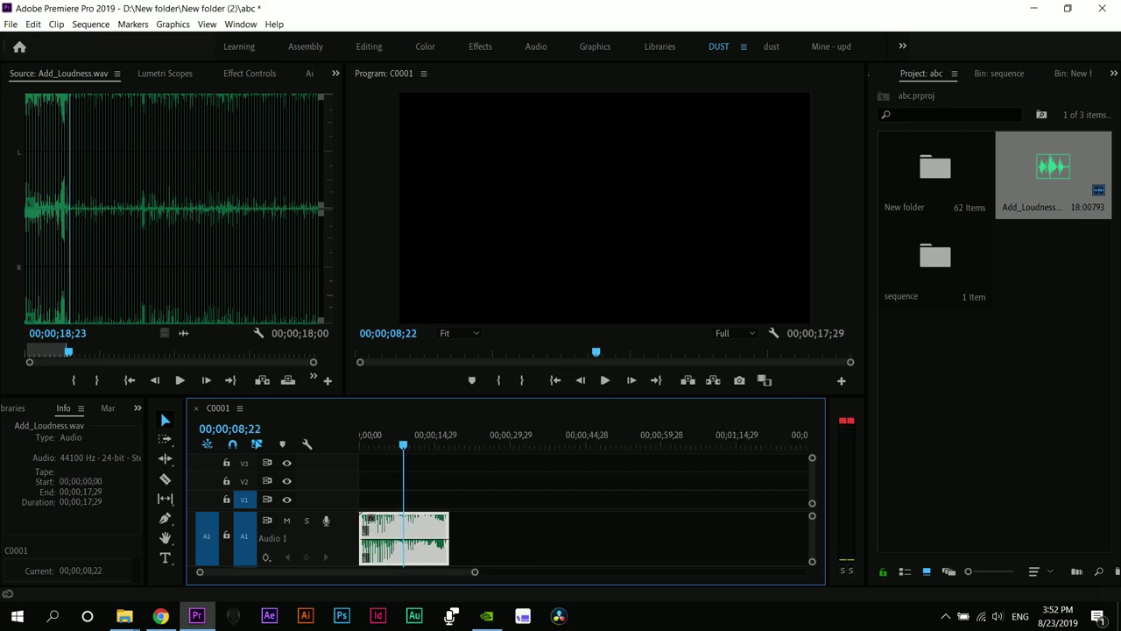
double_click(936, 159)
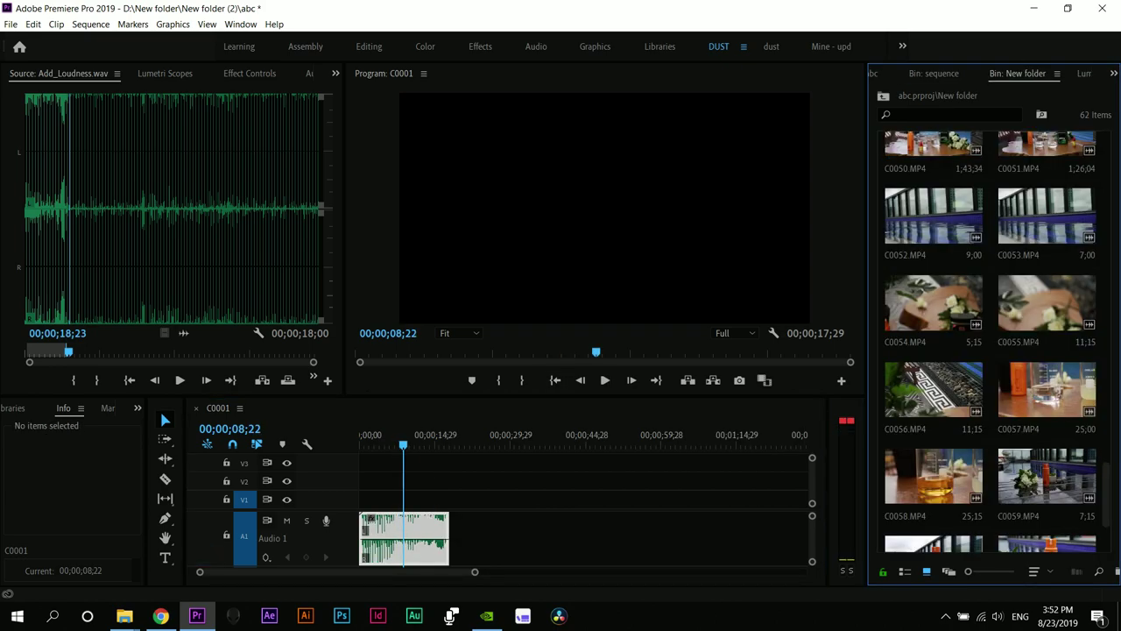
key("ctrl+s")
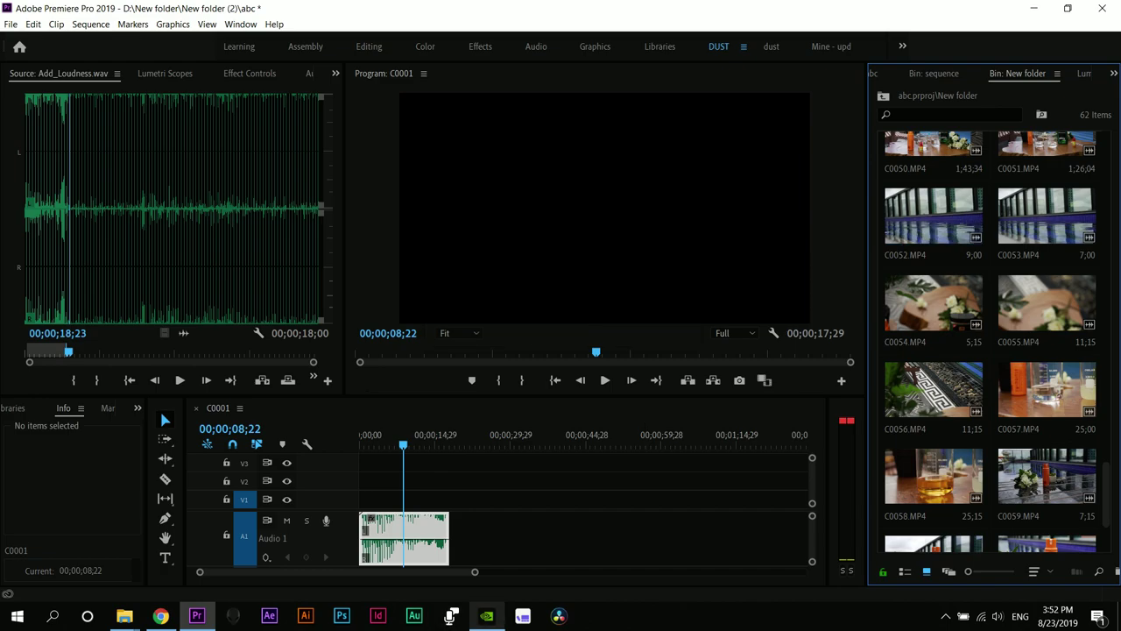
mouse_move(487, 615)
key("alt+z")
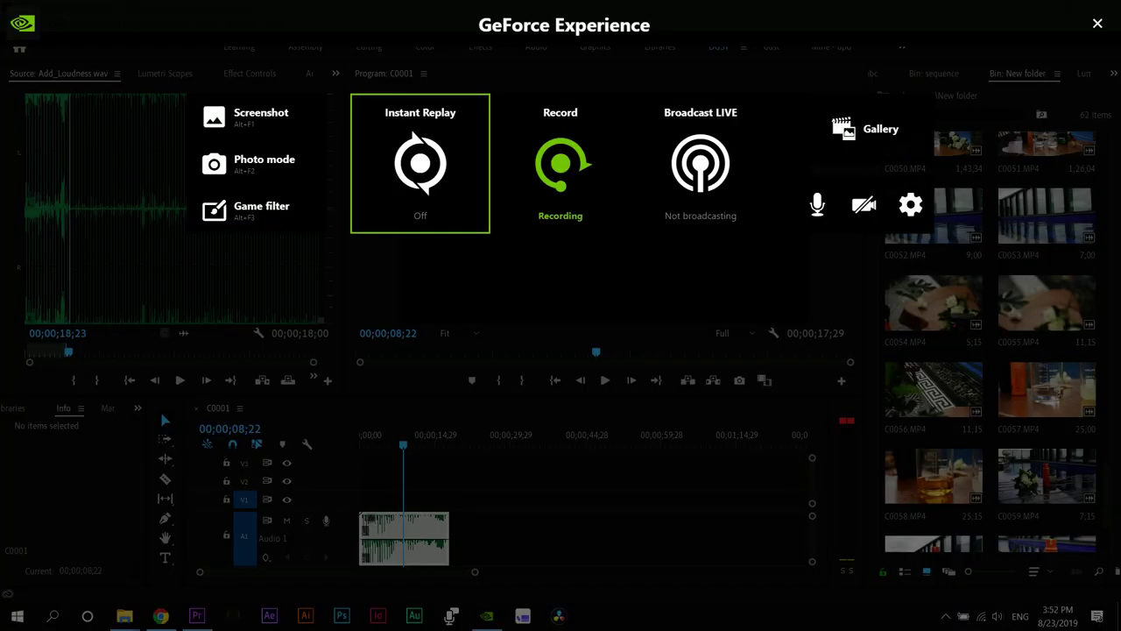
left_click(561, 163)
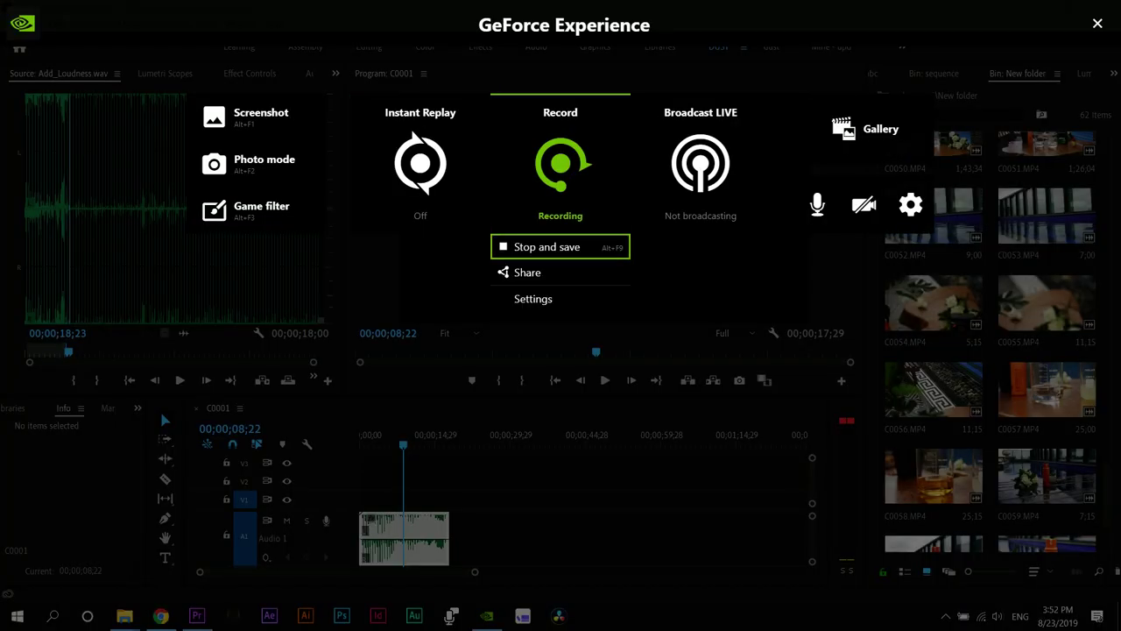
key("Right")
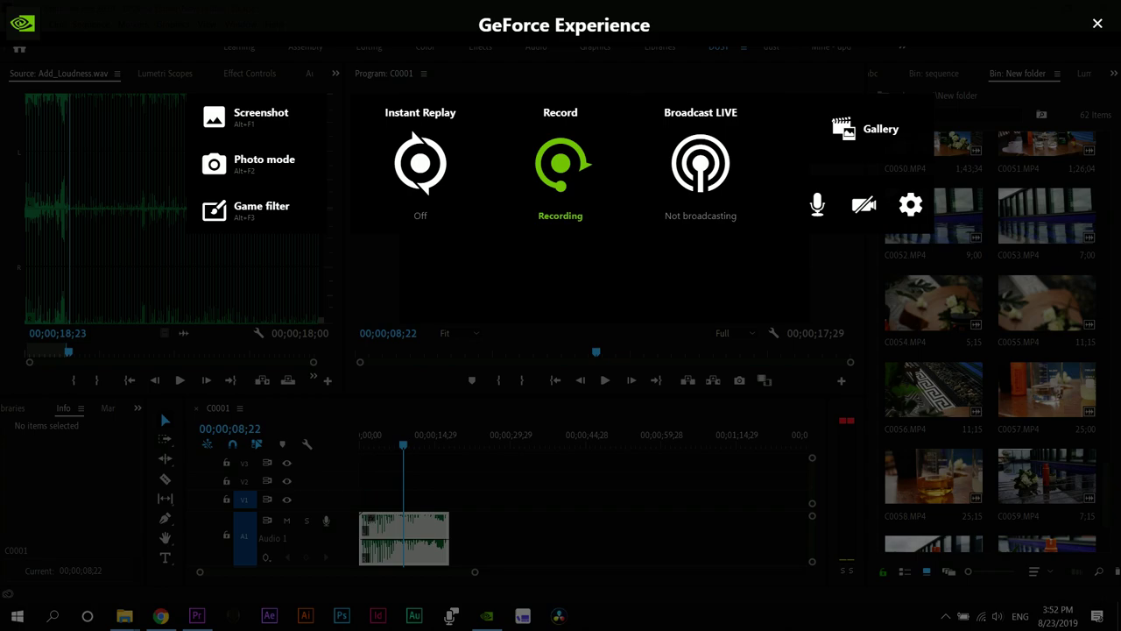
left_click(1098, 24)
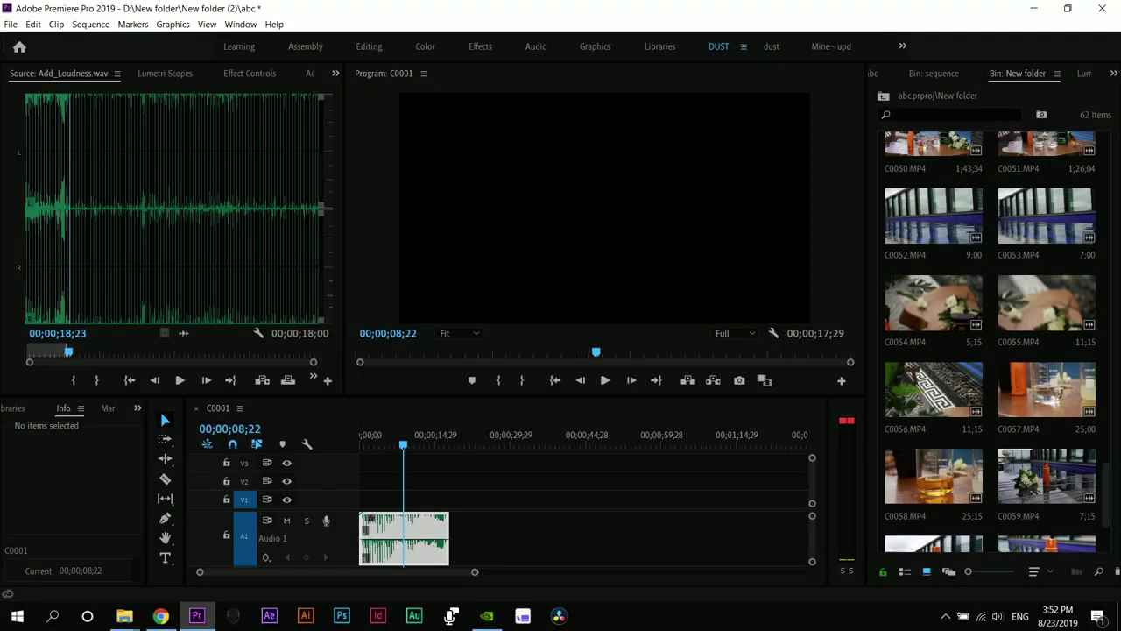
- Set the C0001 sequence playhead to 00;00;01;00 and preview C0002.MP4 from the New folder bin in the Source Monitor
left_click_drag(403, 444, 364, 444)
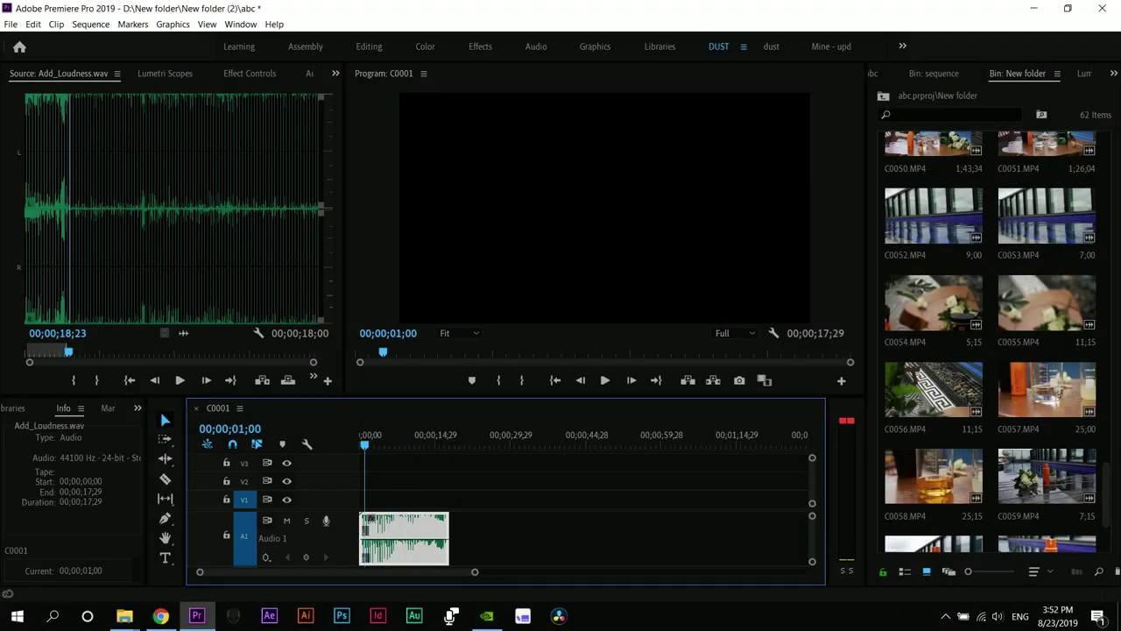
scroll(990, 342, "up", 10)
scroll(990, 341, "up", 5)
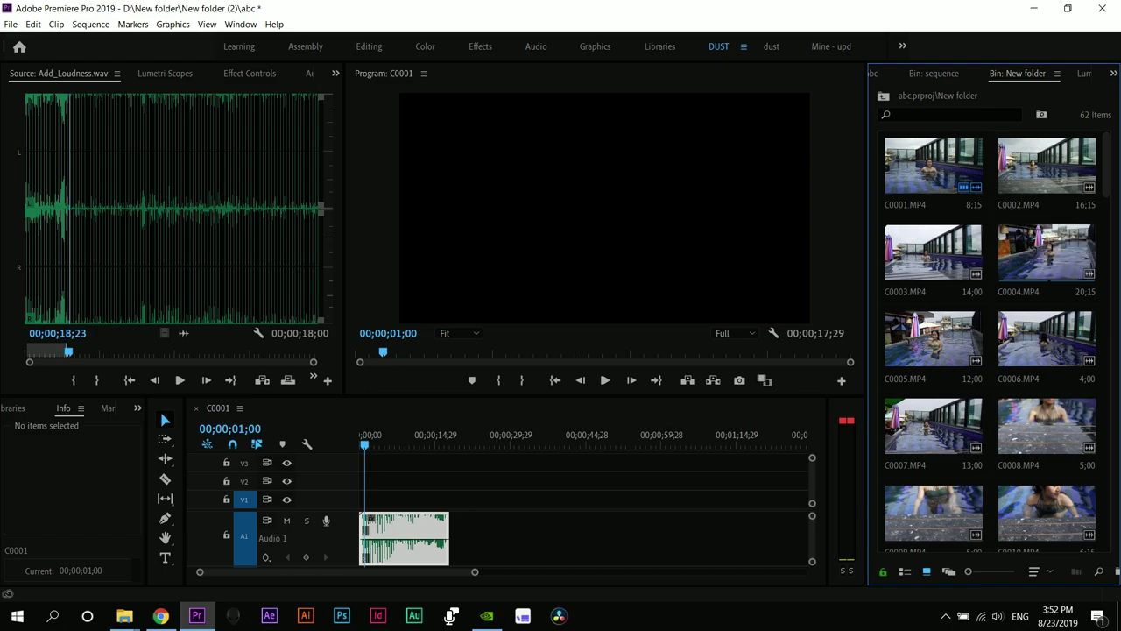
double_click(1047, 171)
key("space")
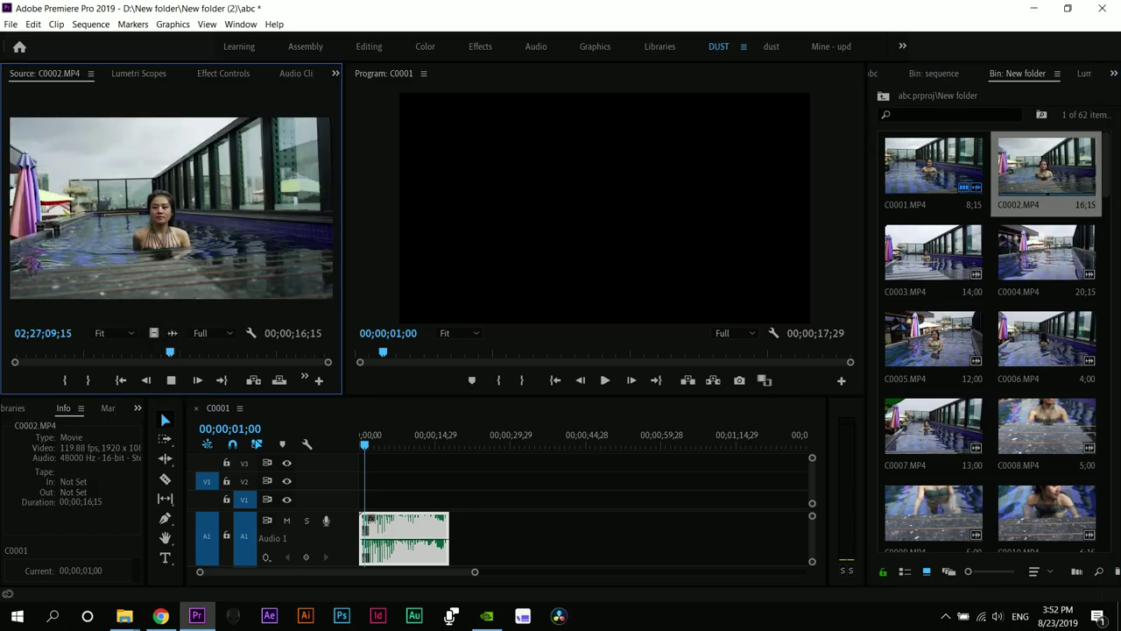
key("space")
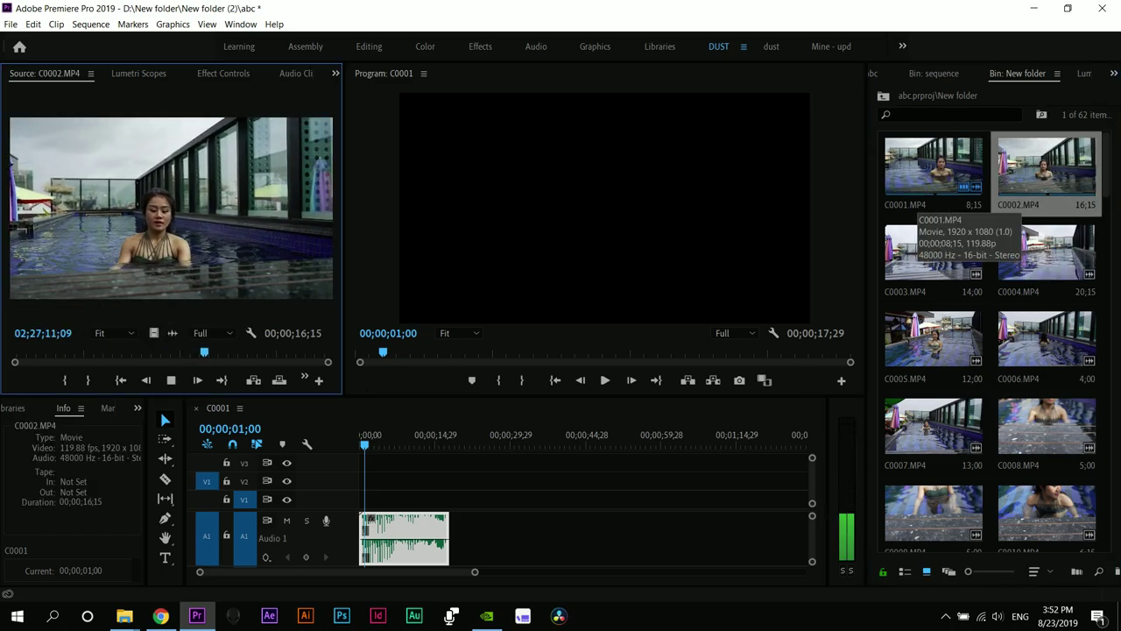
- Preview clips C0004.MP4, C0003.MP4, C0001.MP4 and C0007.MP4 in the Source Monitor, skimming C0007.MP4 to 02;28;17;23
double_click(1034, 256)
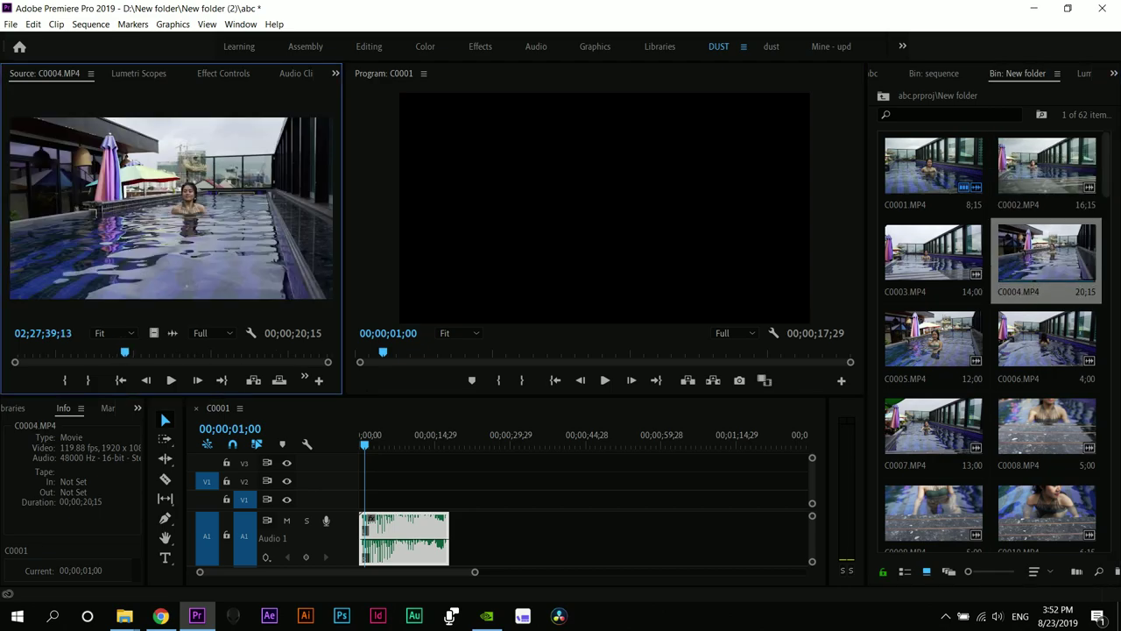
double_click(945, 255)
double_click(933, 165)
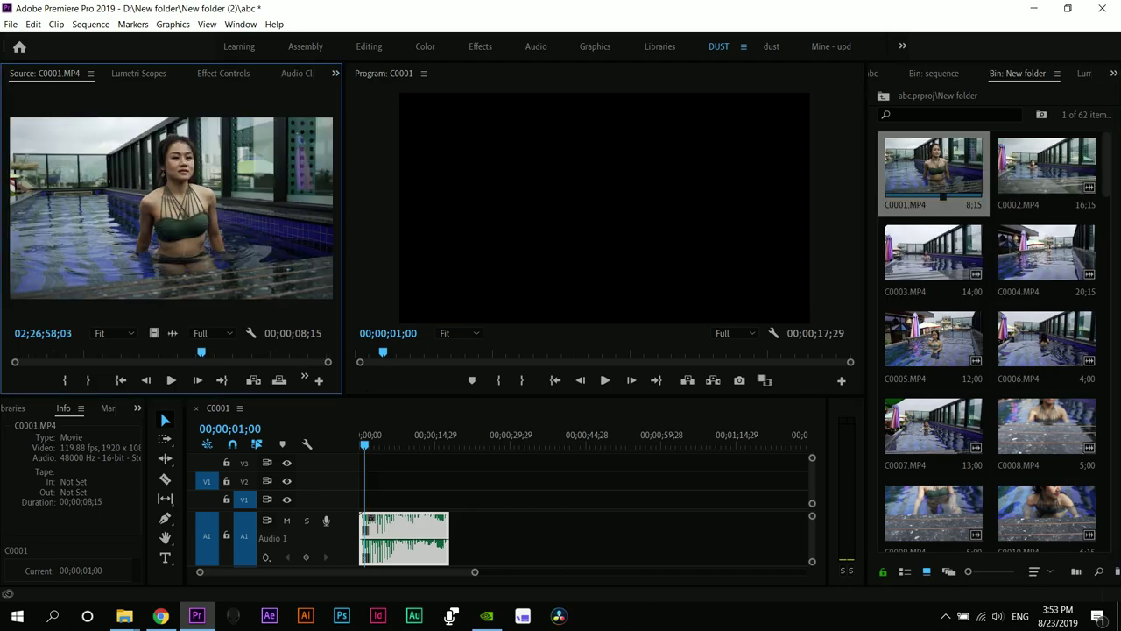
key("Home")
key("space")
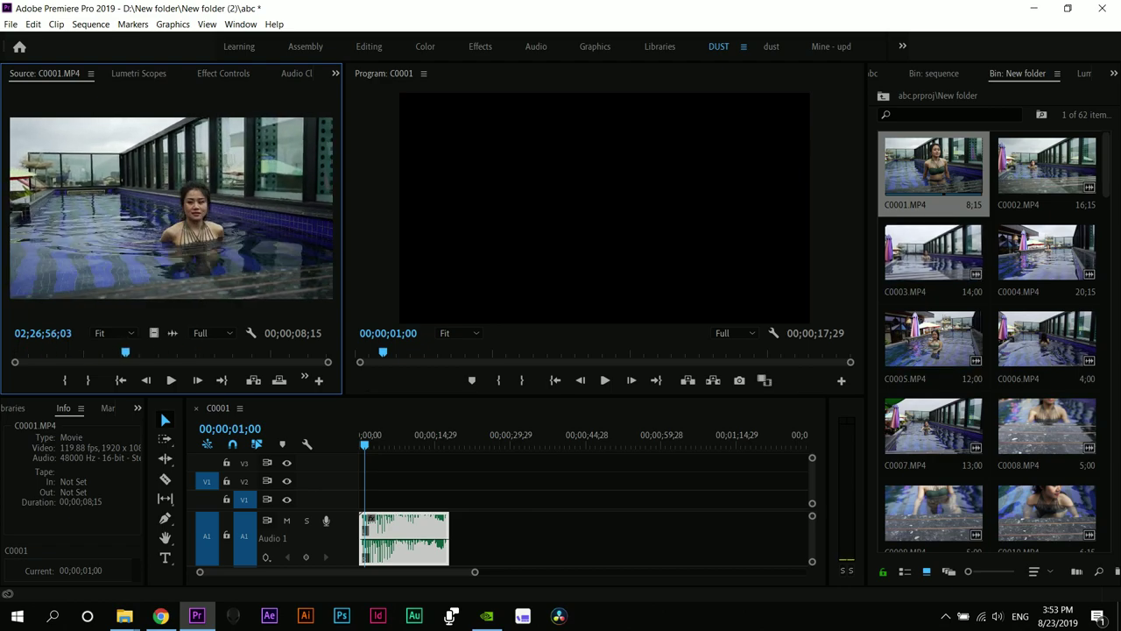
double_click(933, 427)
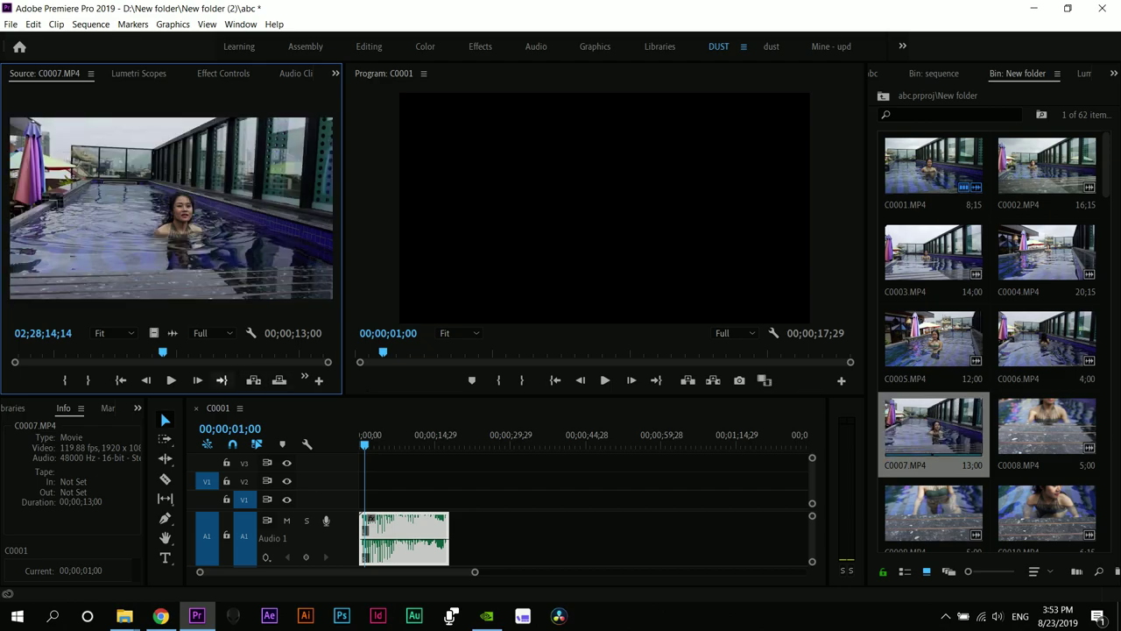
left_click_drag(163, 352, 243, 352)
- Look through the remaining New folder clips and preview C0040.MP4 up to 02;33;10;19 in the Source Monitor
scroll(990, 350, "down", 4)
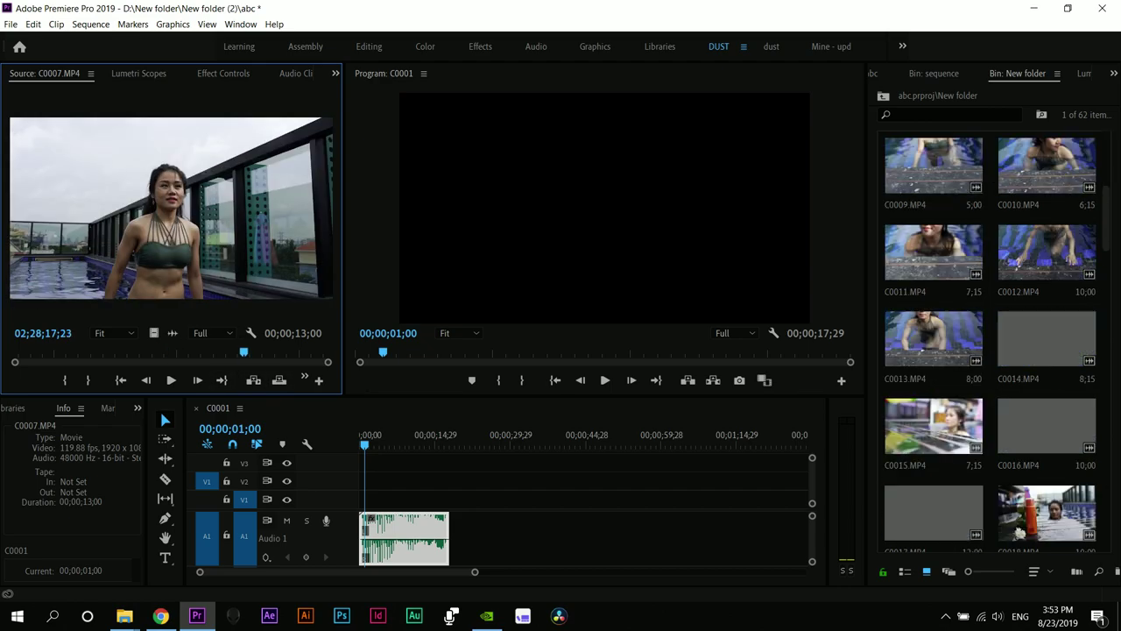
scroll(990, 342, "down", 2)
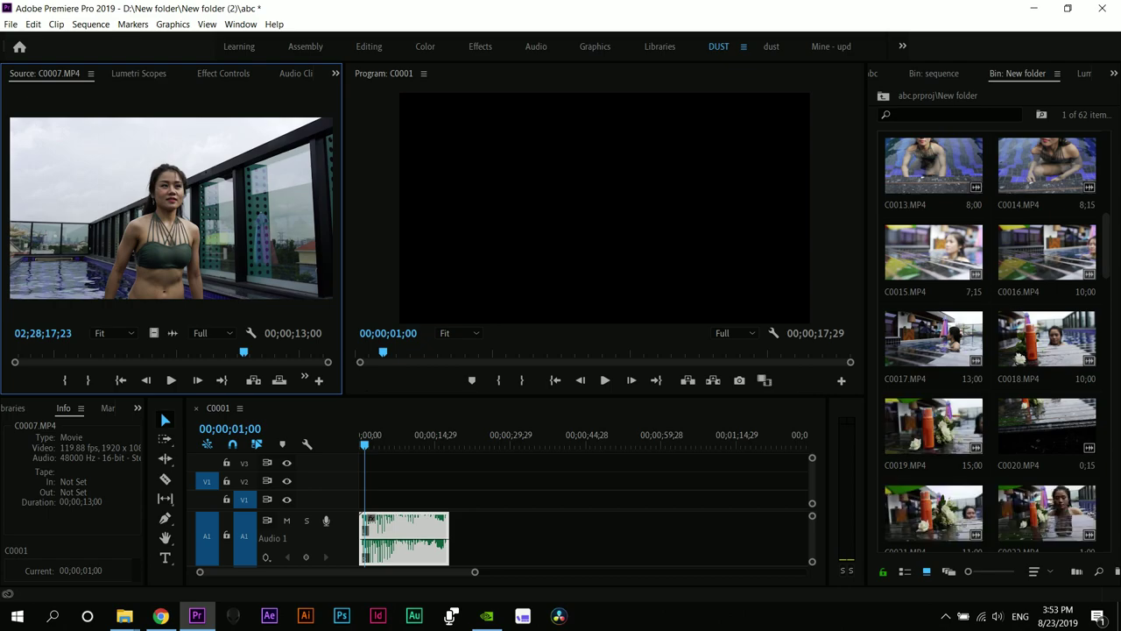
scroll(990, 342, "down", 4)
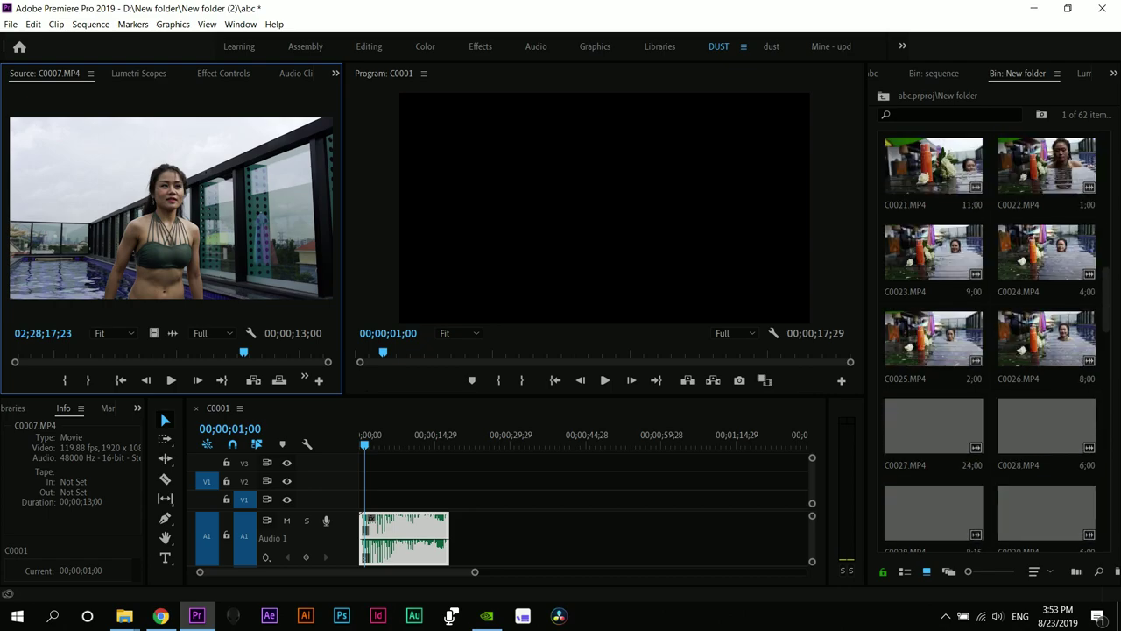
scroll(990, 342, "down", 4)
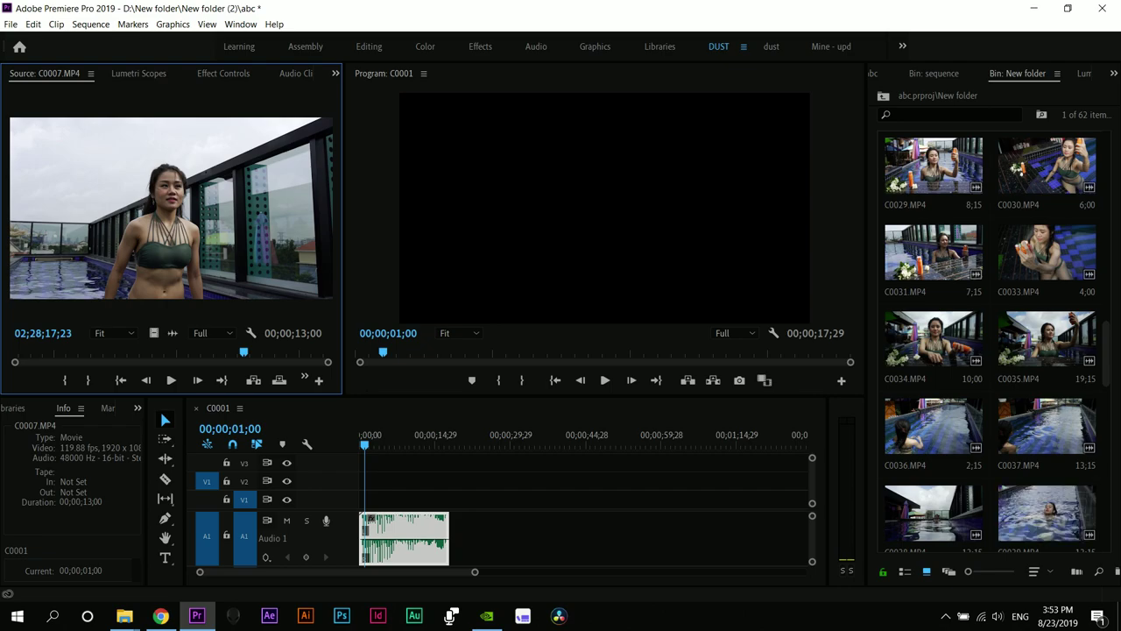
scroll(990, 341, "down", 2)
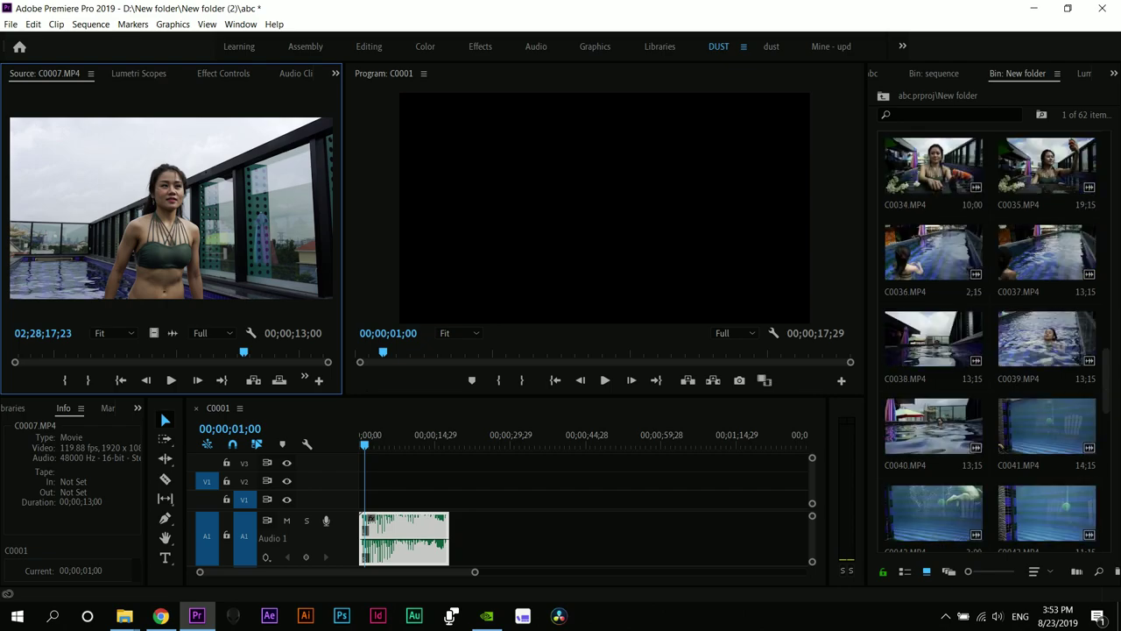
double_click(957, 427)
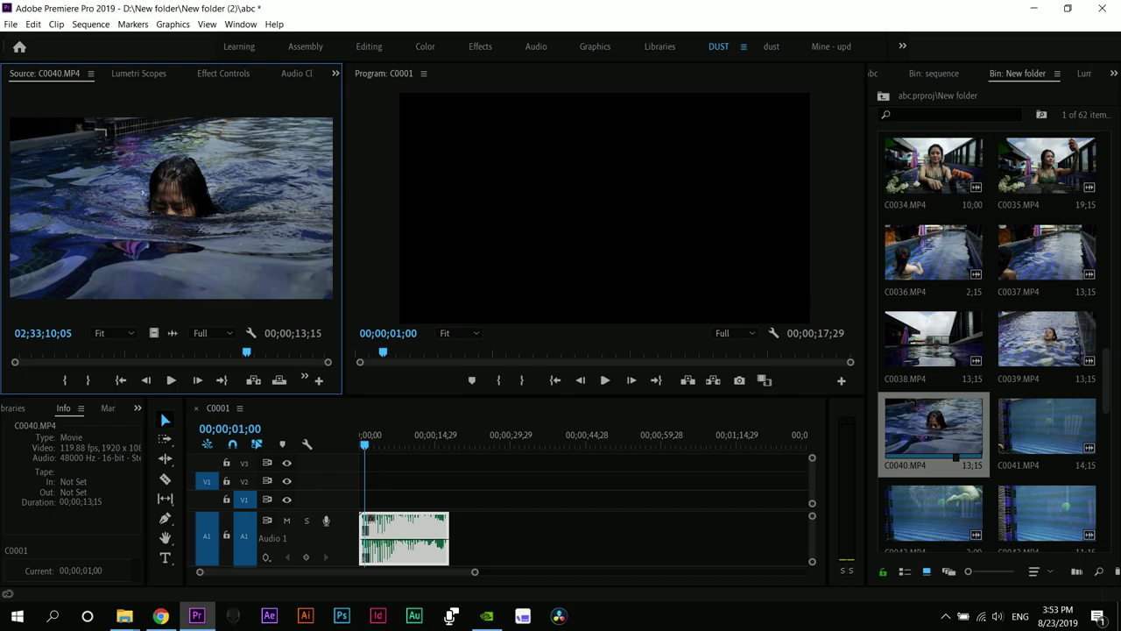
key("space")
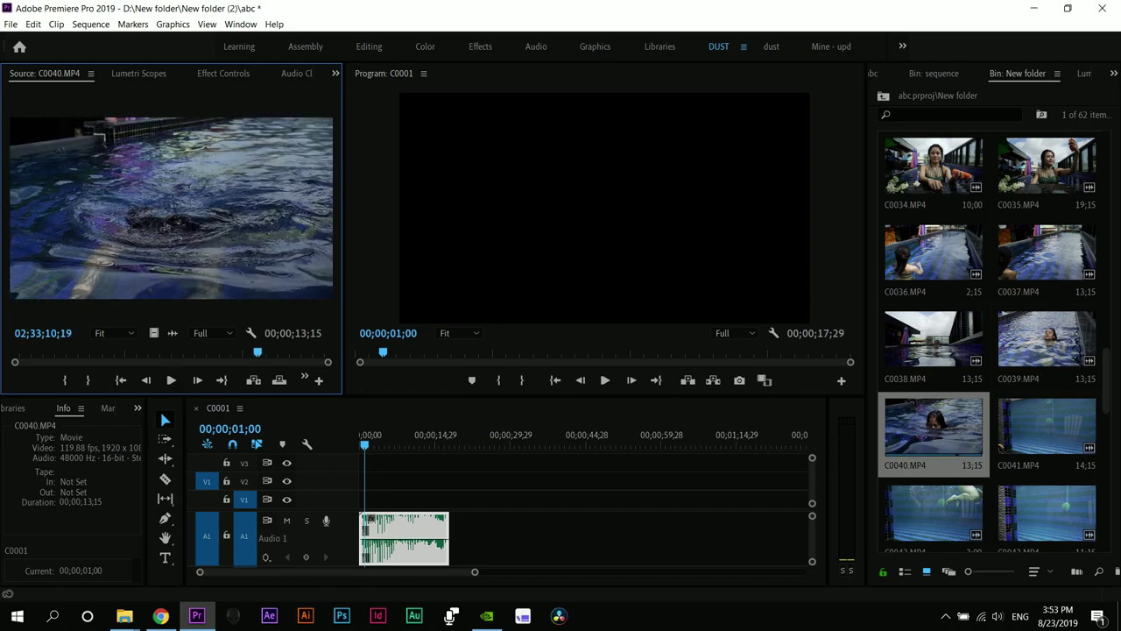
- Load C0044.MP4 in the Source Monitor and play it from its beginning
scroll(1043, 526, "down", 2)
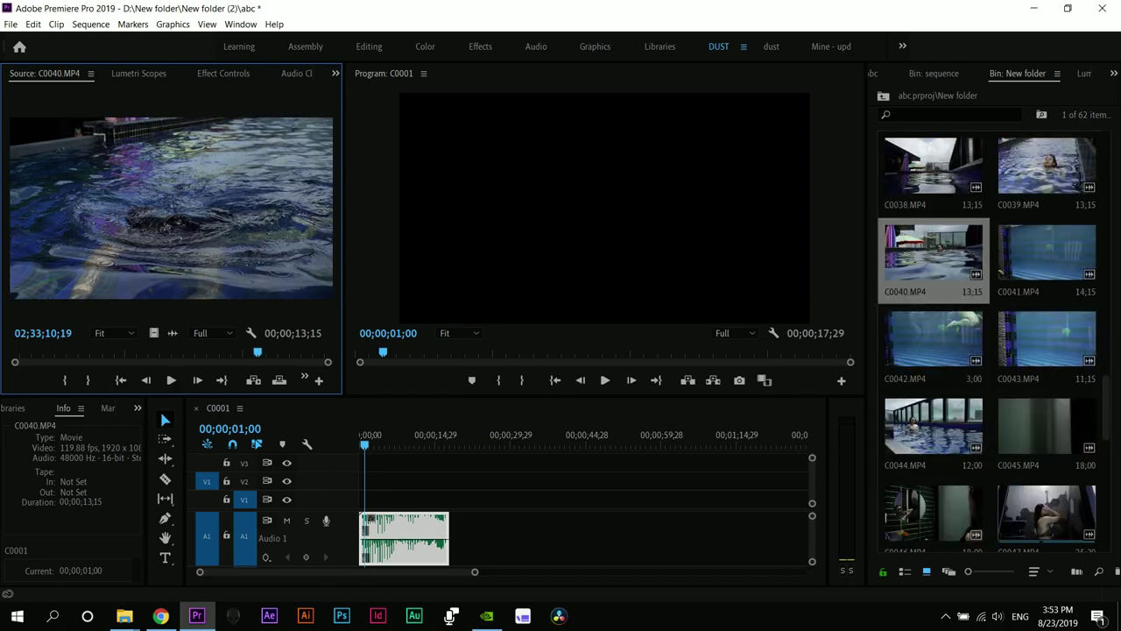
double_click(934, 427)
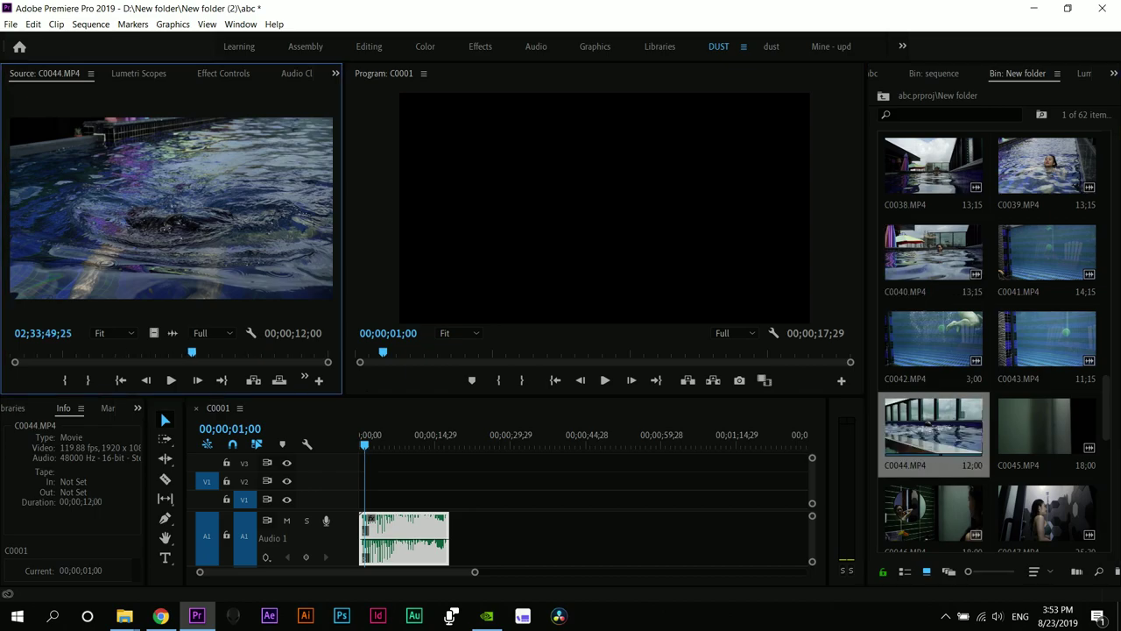
key("Home")
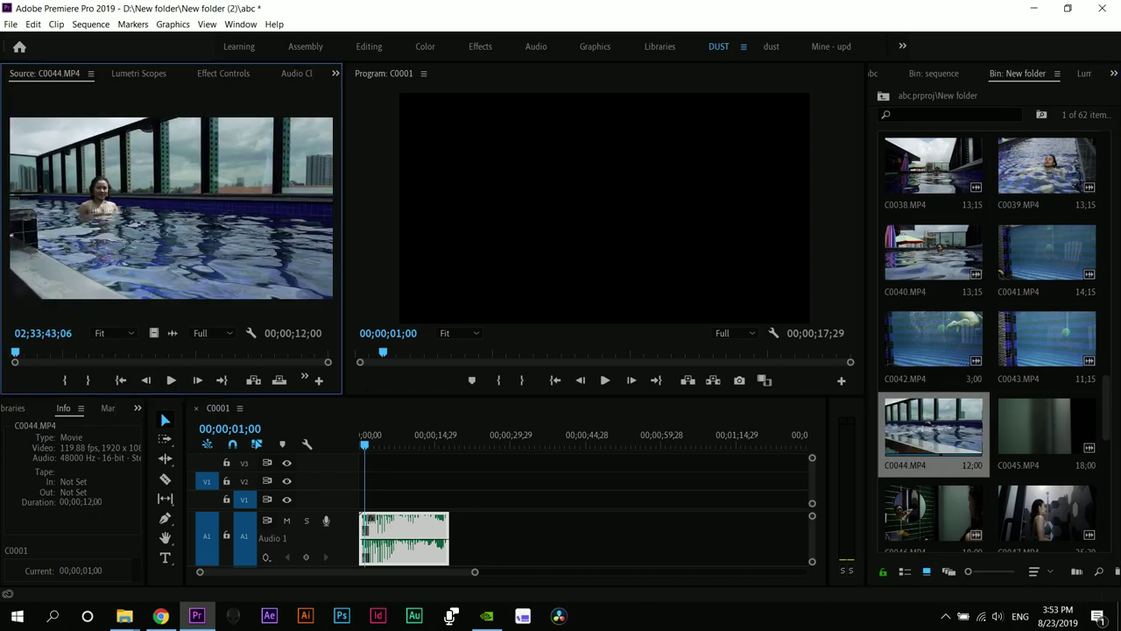
key("space")
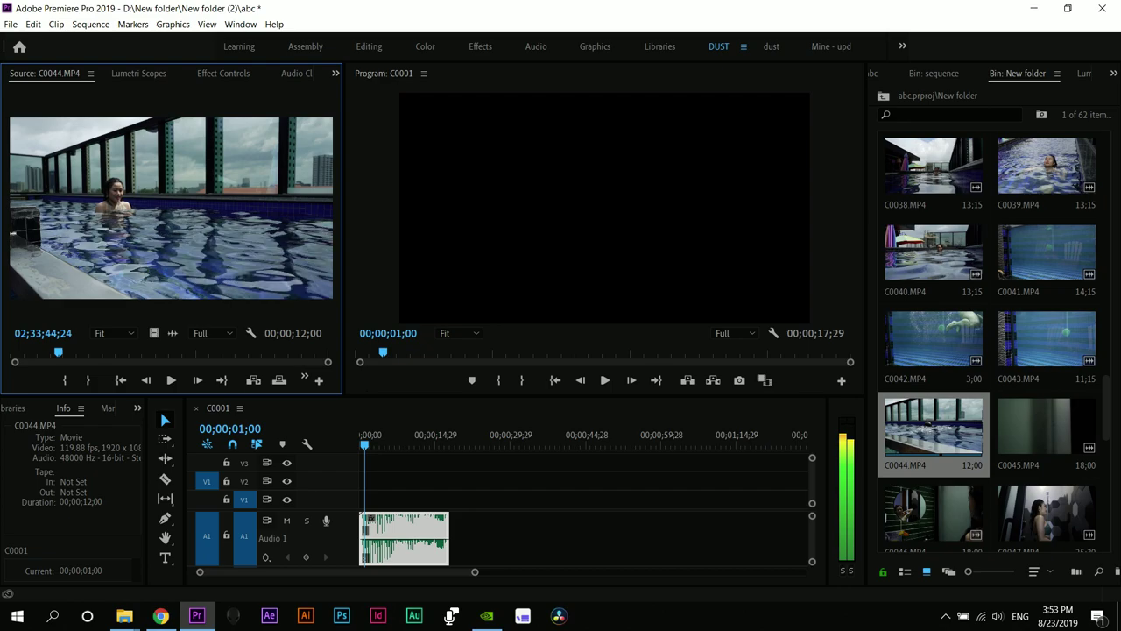
key("space")
- Step through C0044.MP4 frame by frame around 02;33;44;29 and play it on to 02;33;45;14
key("Left")
key("Left")
key("Left")
key("Left")
key("Left")
key("Left")
key("Left")
key("Left")
key("Left")
key("Left")
key("Left")
key("Left")
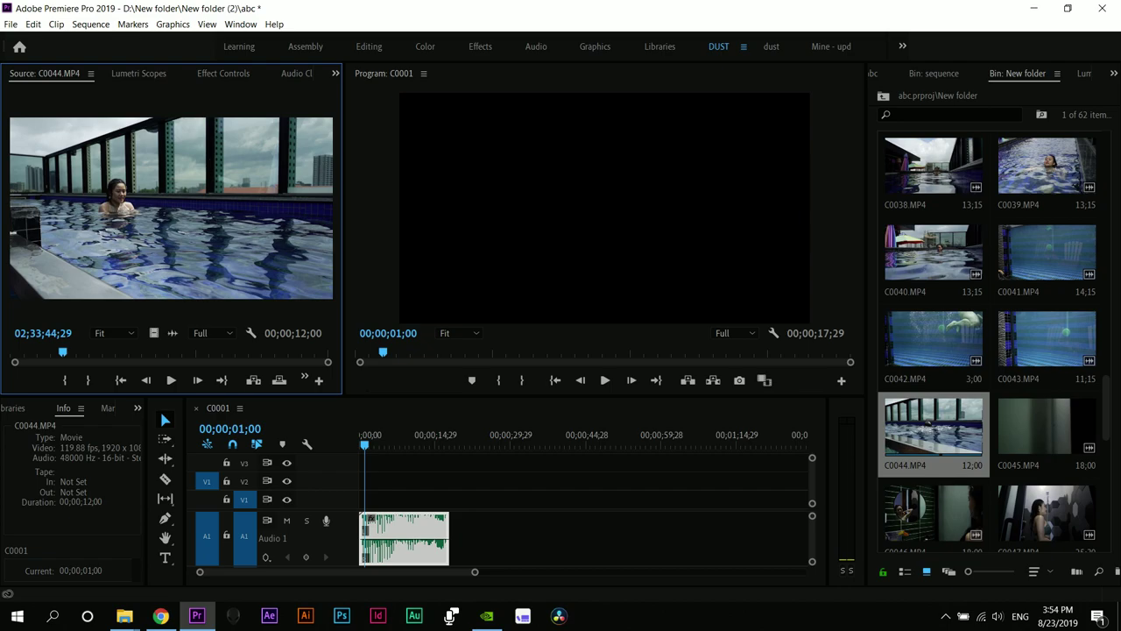
mouse_move(63, 352)
left_mouse_down()
mouse_move(37, 353)
mouse_move(63, 353)
left_mouse_up()
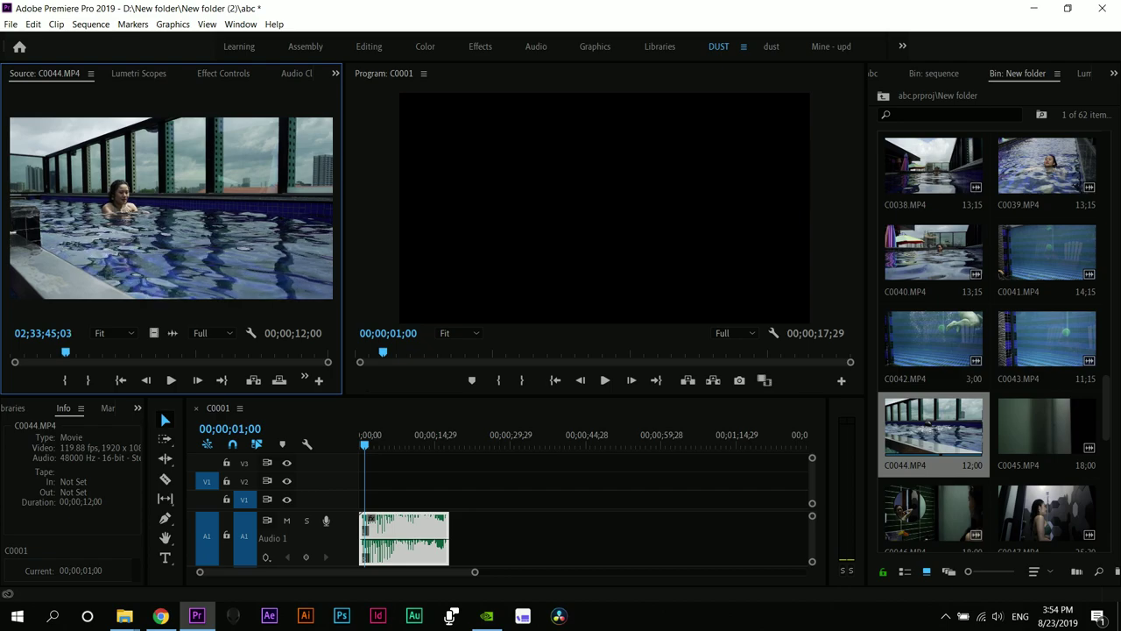
key("space")
key("space")
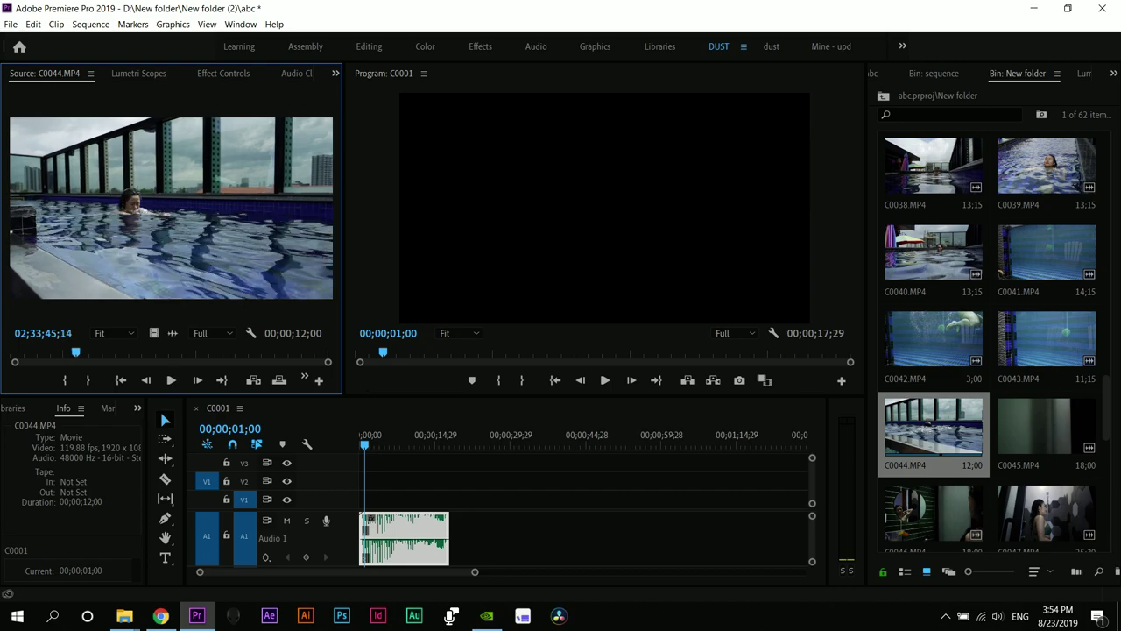
- Mark the swimming section of C0044.MP4 with an In point at 02;33;45;04 and an Out point at 02;33;45;28
key("Left")
key("Left")
key("Left")
key("Left")
key("Left")
key("Left")
key("Left")
key("Left")
key("Left")
key("Left")
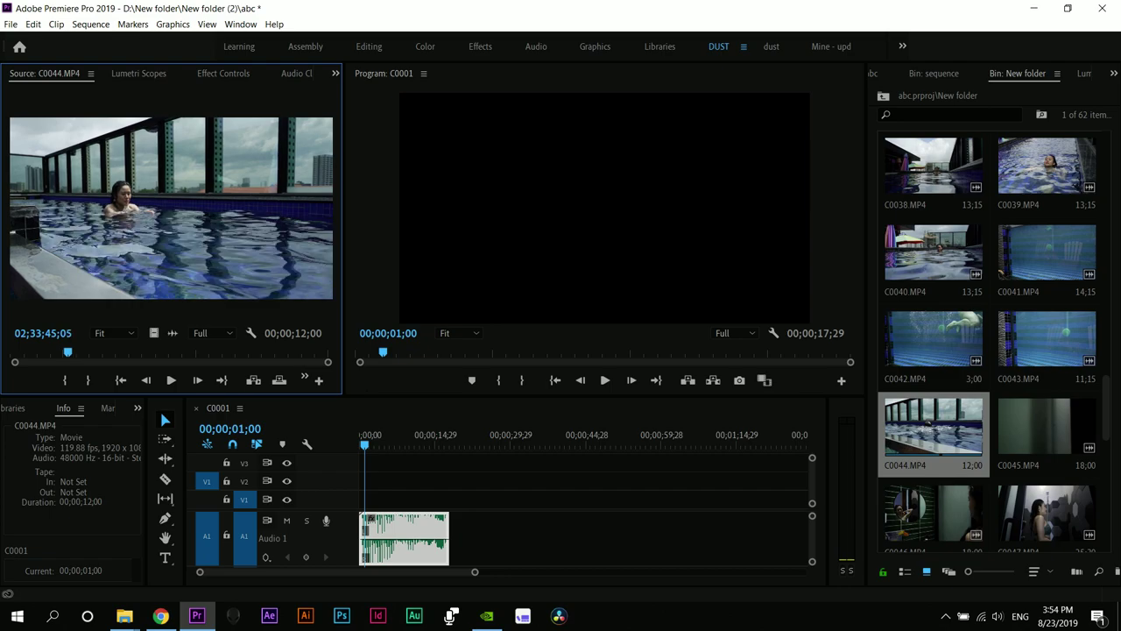
key("i")
key("l")
key("o")
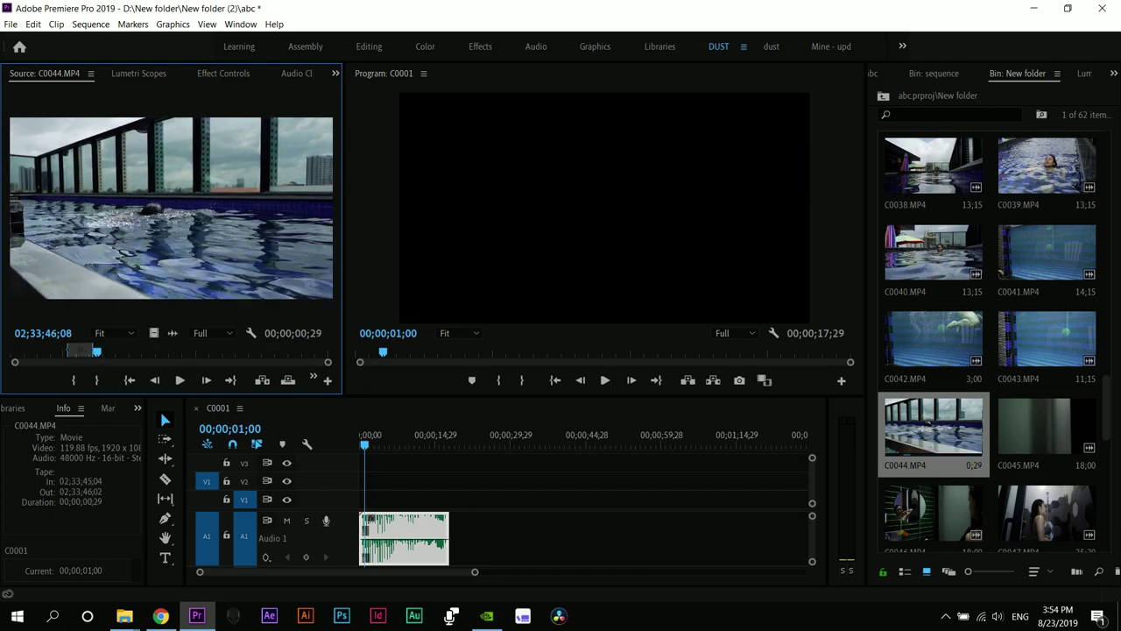
key("j")
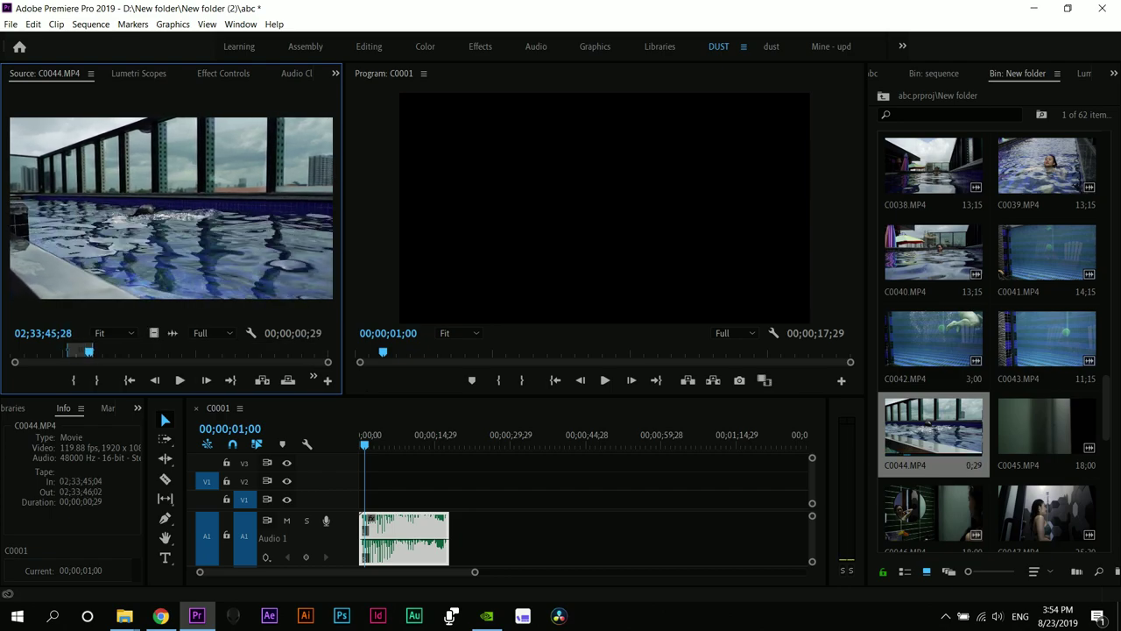
key("o")
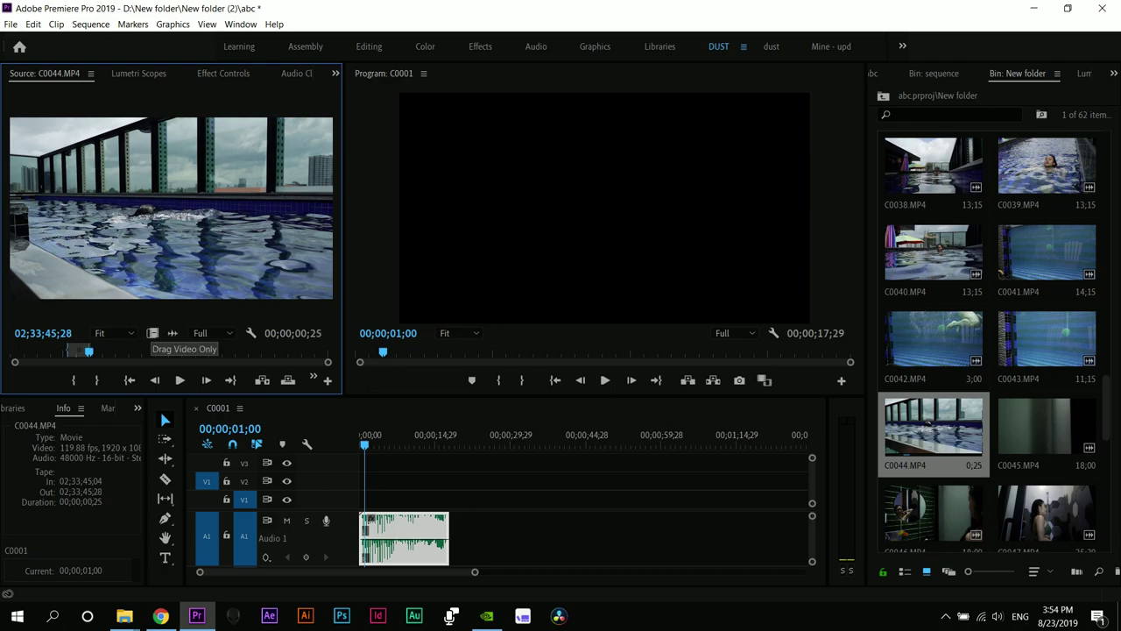
- Place only the video of the marked C0044.MP4 range at the start of track V1 above the audio
left_click_drag(152, 333, 362, 499)
key("equal")
key("equal")
key("equal")
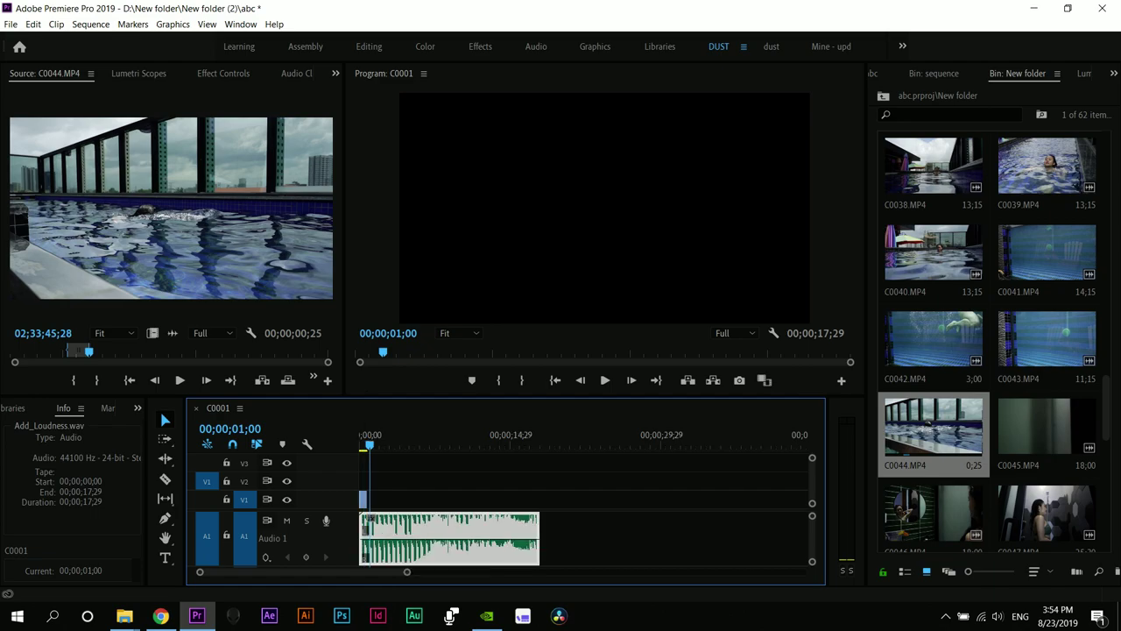
- Play the sequence from its start and extend the end of C0044.MP4 on V1 to 00;00;00;29
left_click_drag(401, 442, 364, 442)
key("Home")
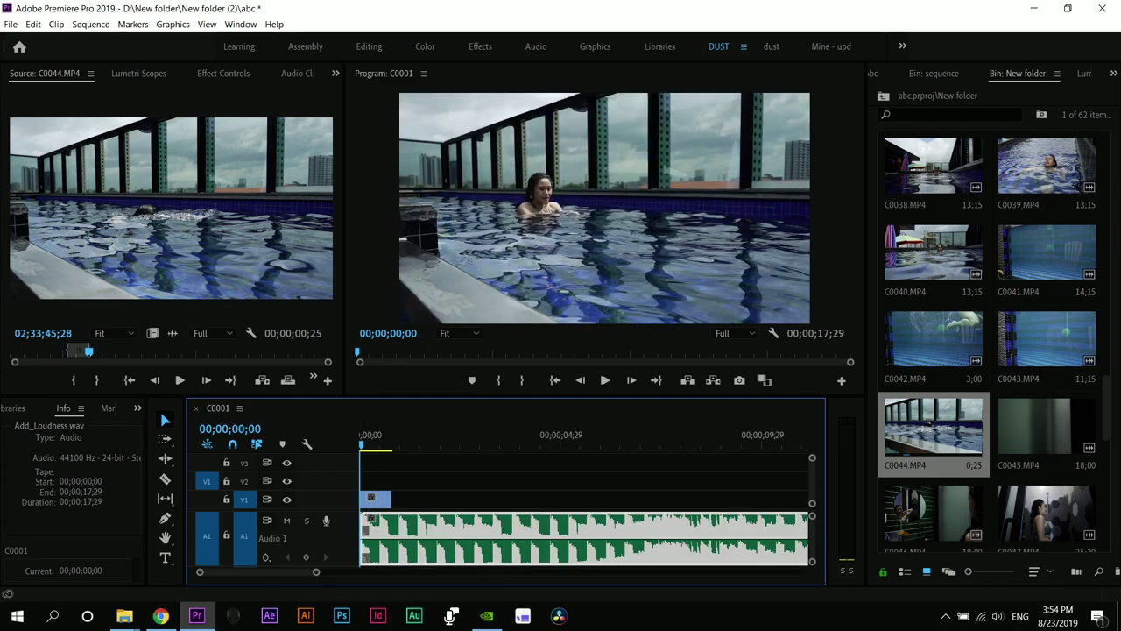
key("space")
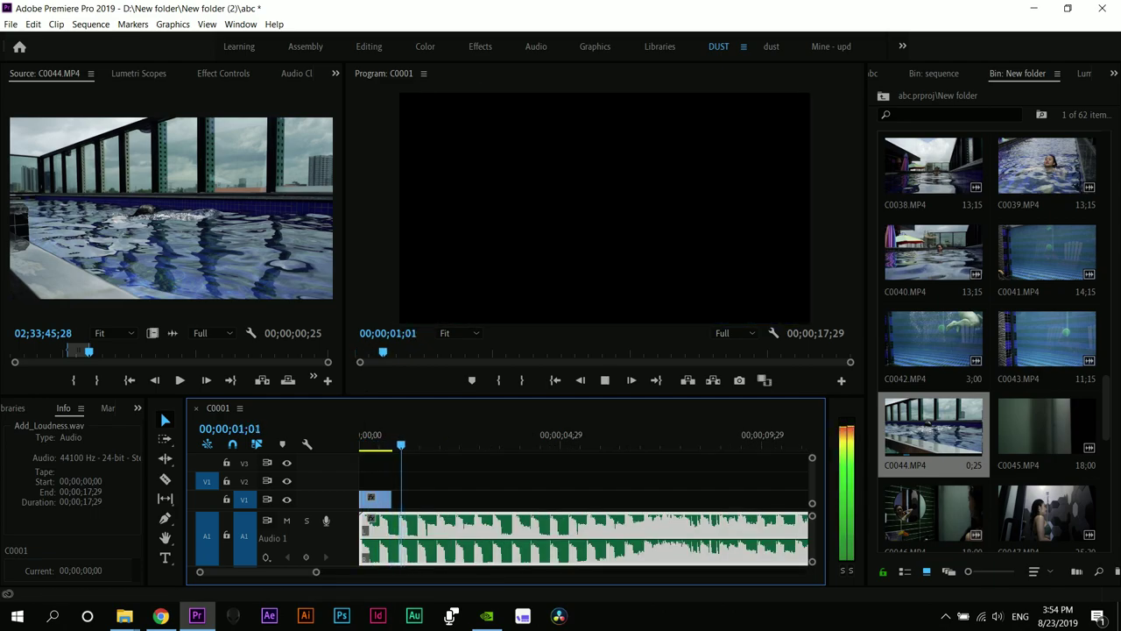
left_click_drag(391, 498, 395, 499)
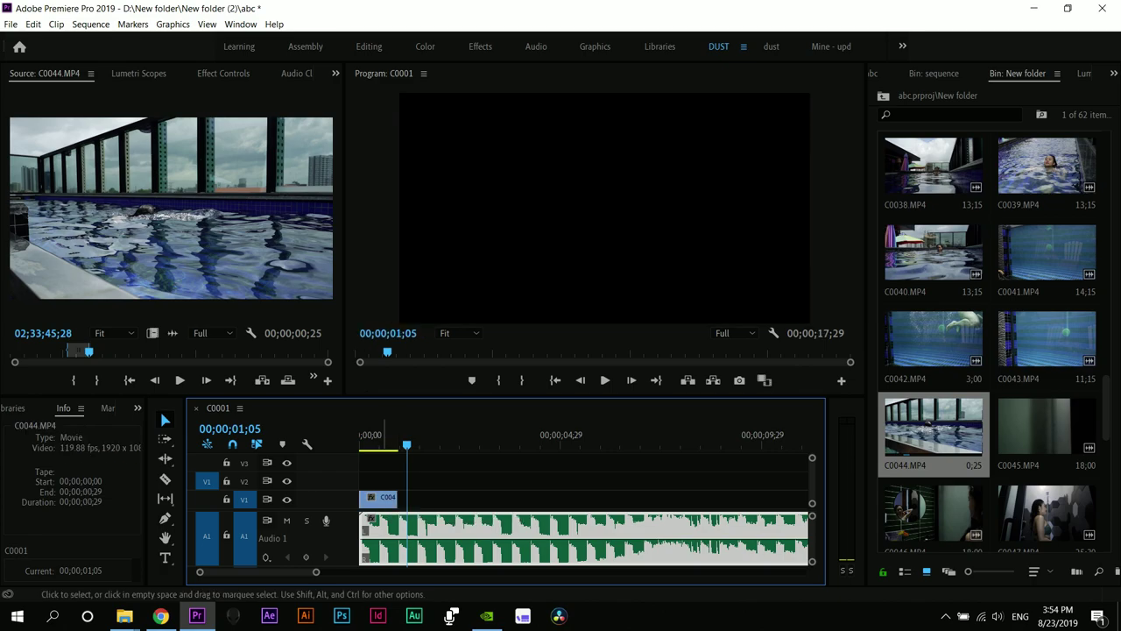
left_click(380, 438)
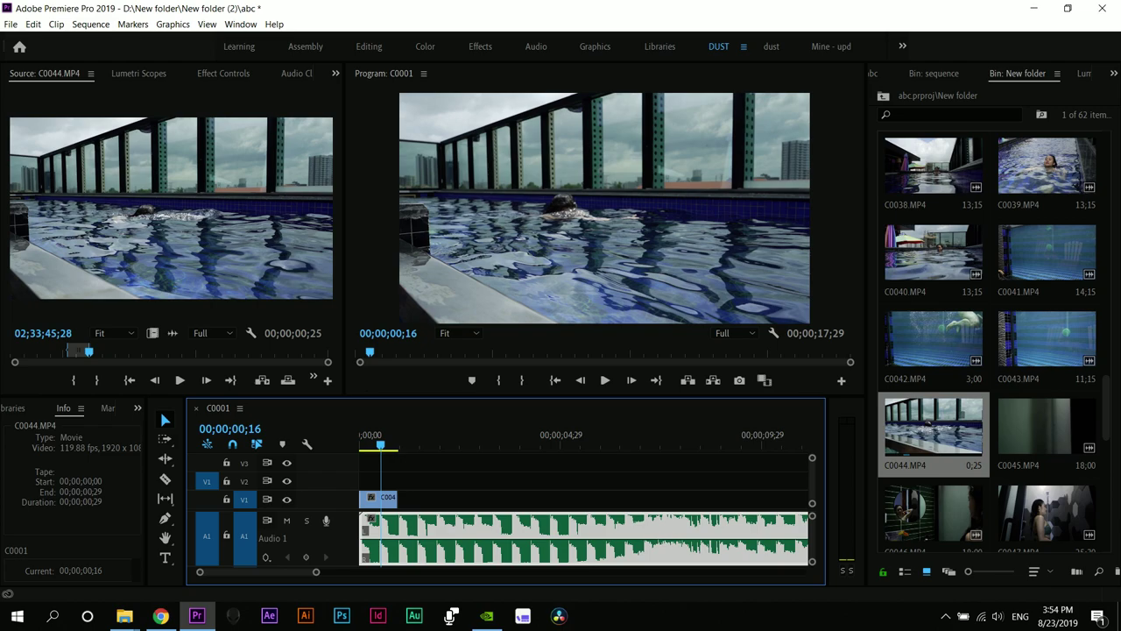
key("equal")
key("space")
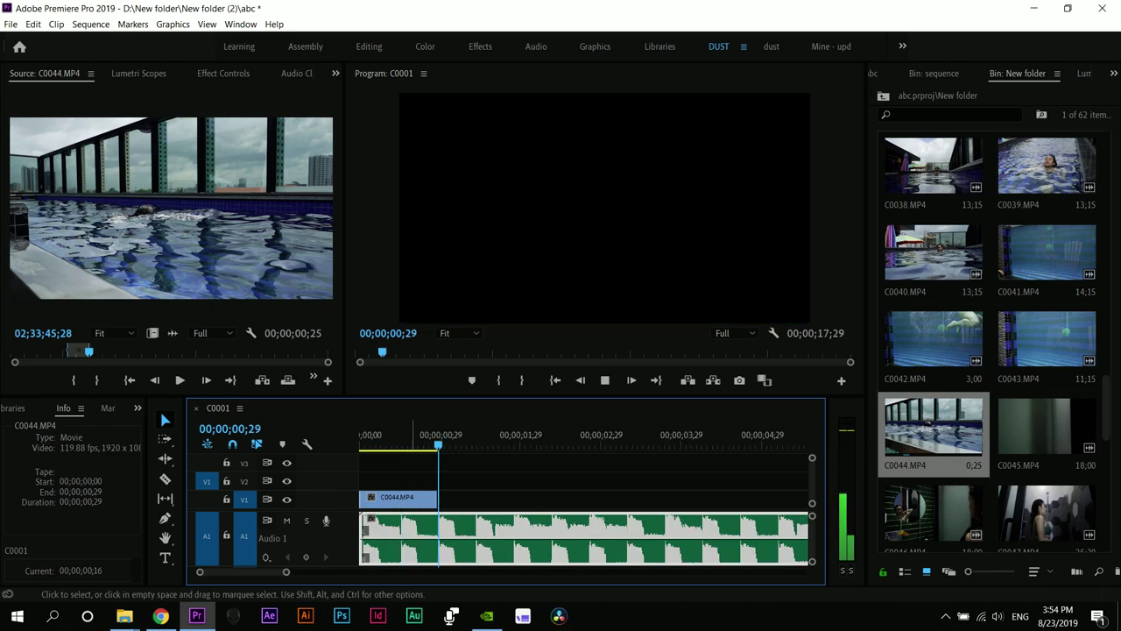
- Mark a 00;00;01;06 range of C0043.MP4 starting at 02;33;36;04 and place its video directly after C0044.MP4 on V1
double_click(1010, 340)
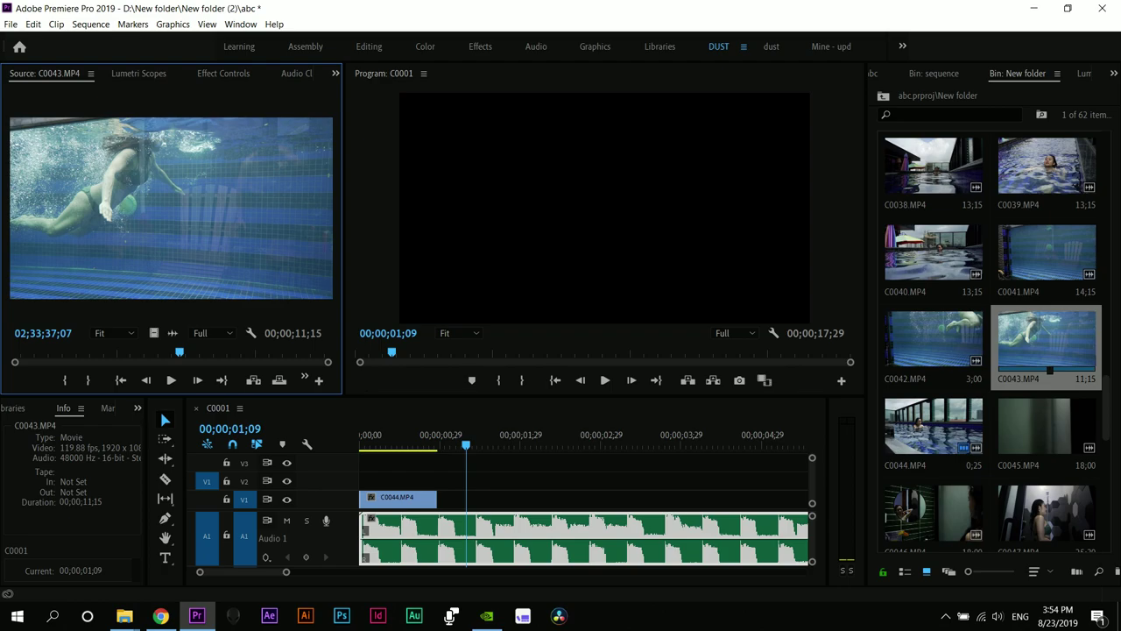
left_click_drag(180, 353, 136, 352)
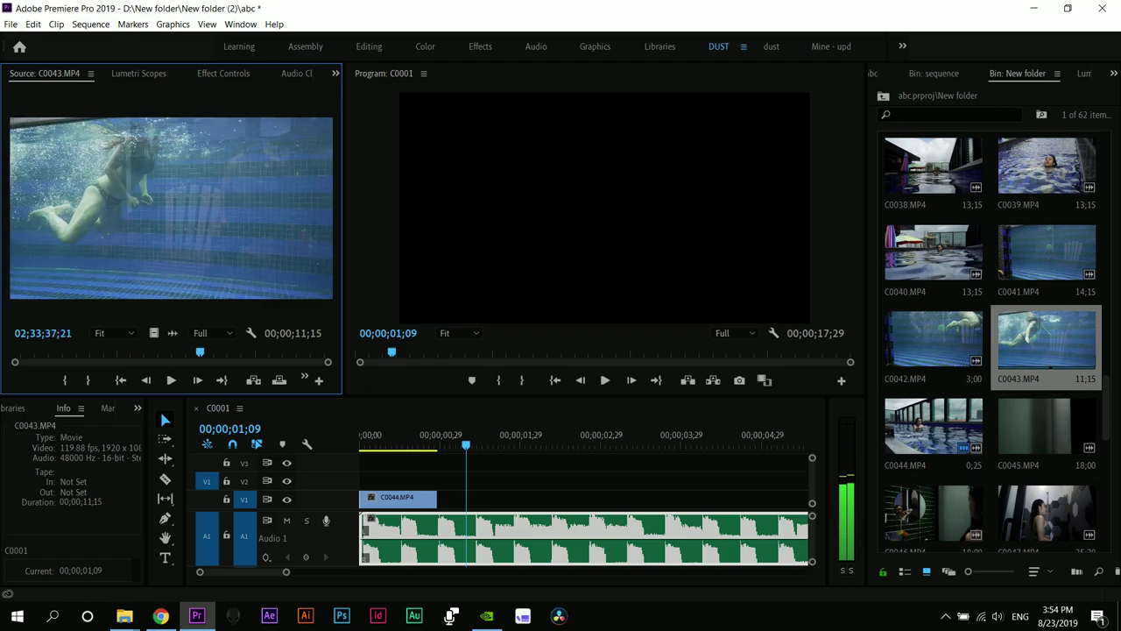
key("j")
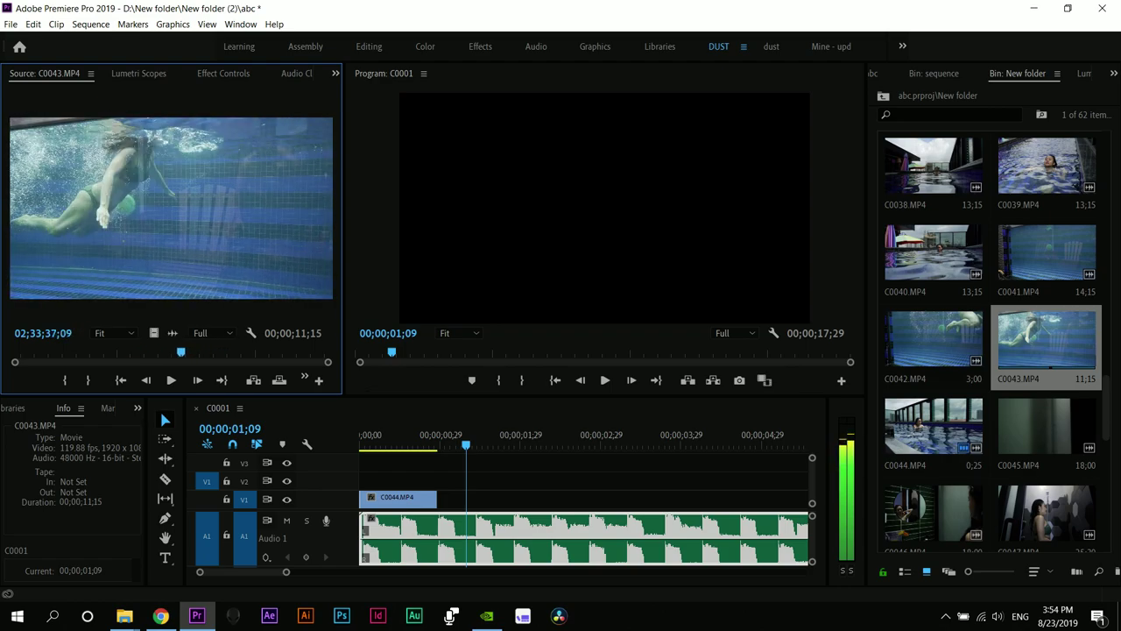
key("k")
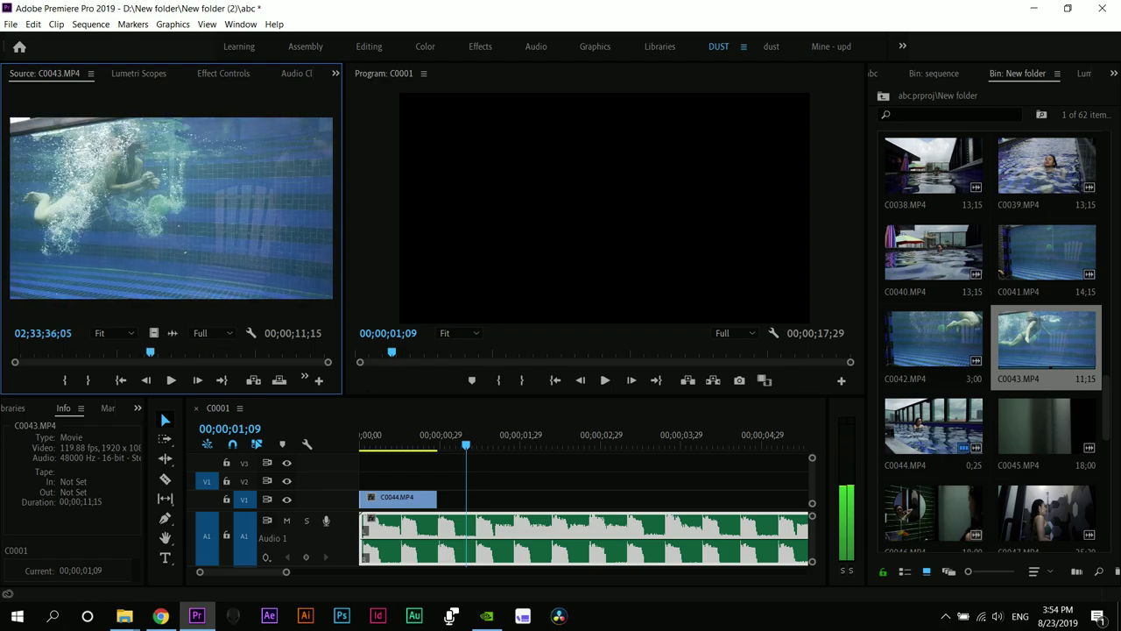
key("i")
key("l")
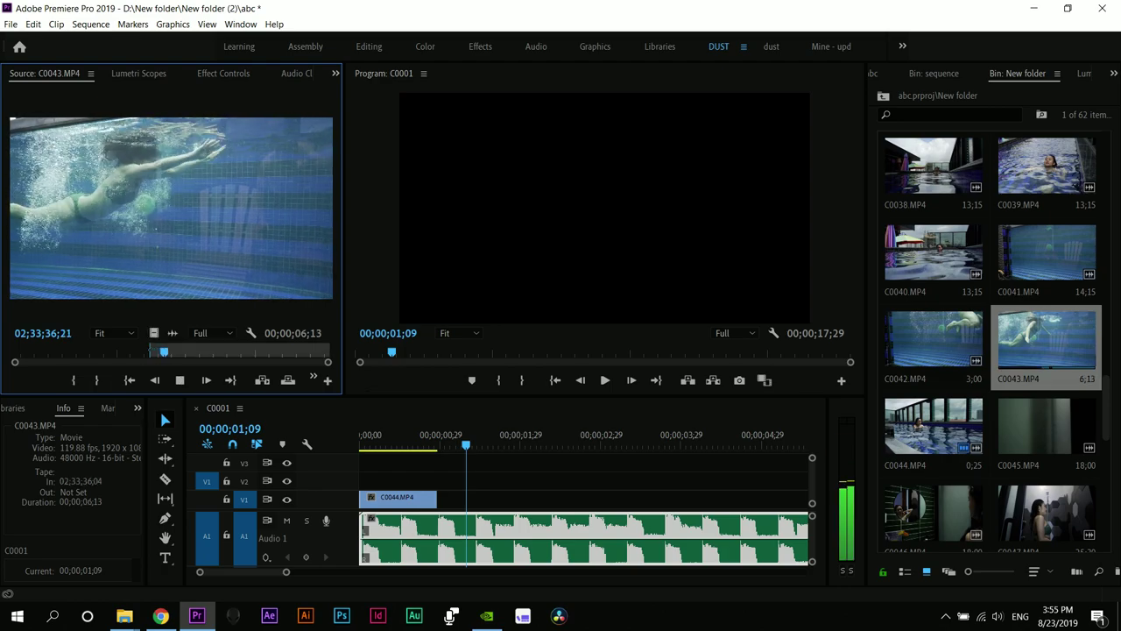
key("o")
left_click_drag(154, 332, 486, 498)
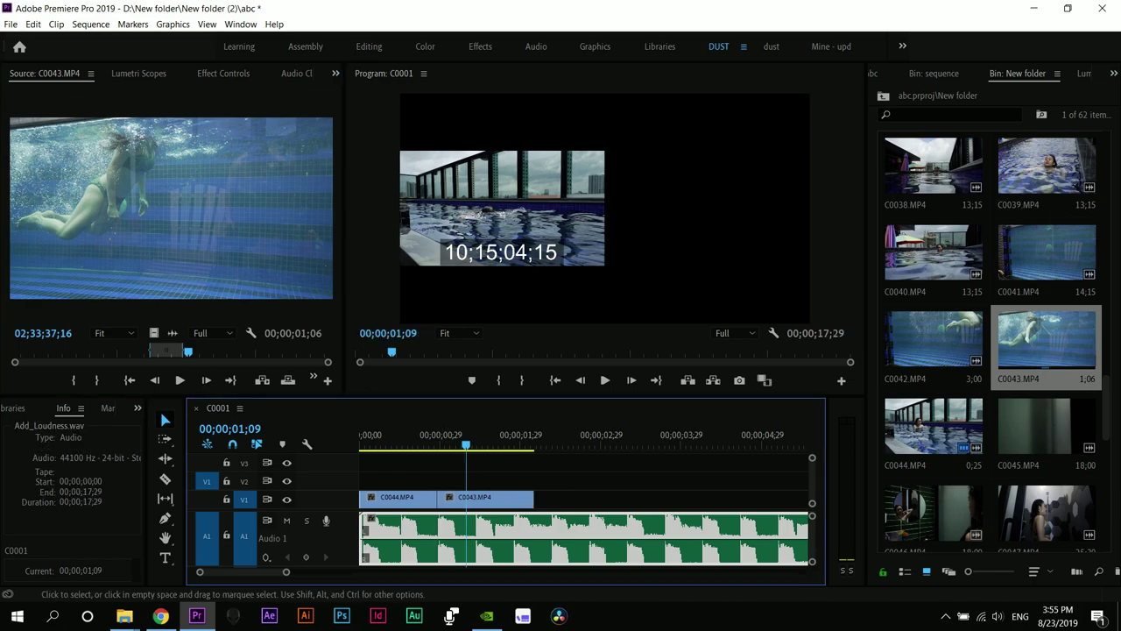
- Play the sequence from the beginning twice to check the cut from C0044.MP4 to C0043.MP4 against the music
left_click_drag(421, 434, 359, 435)
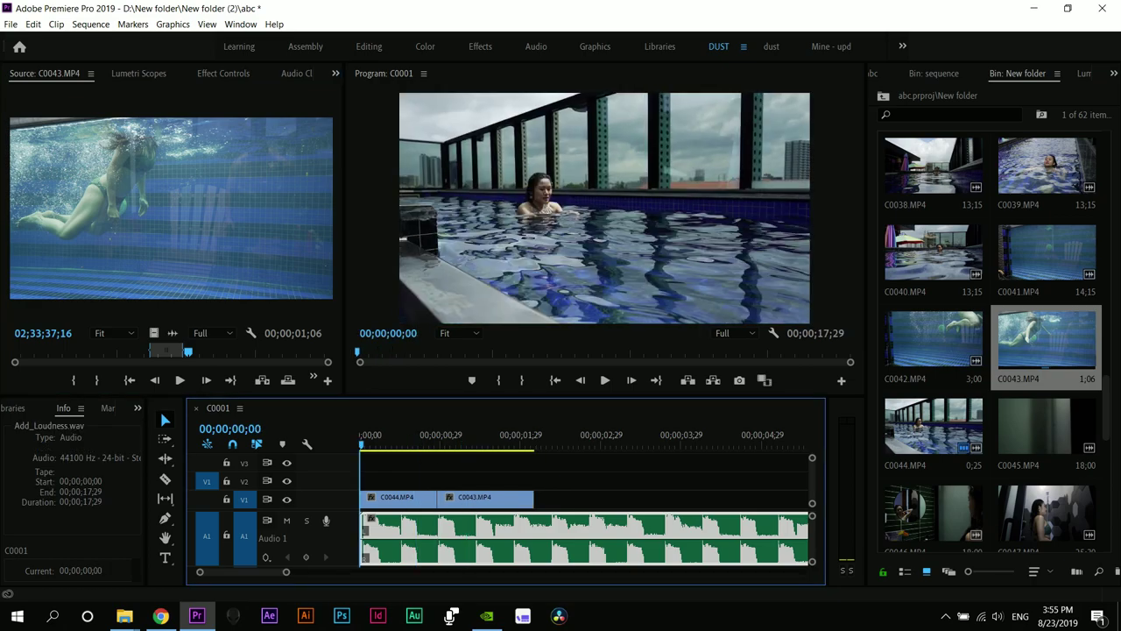
key("space")
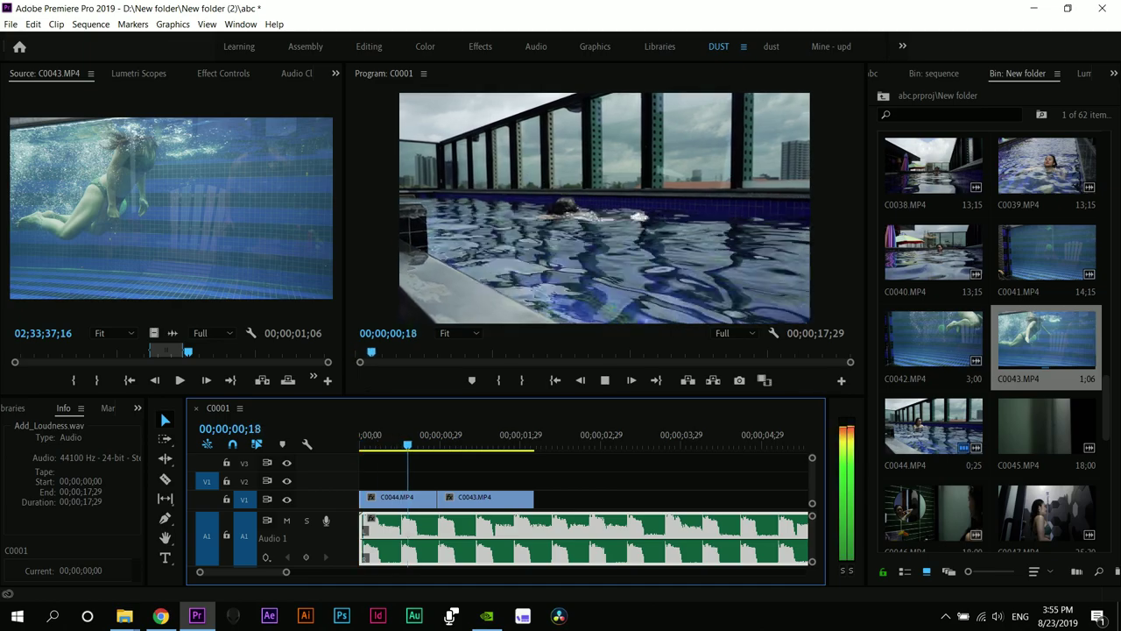
key("space")
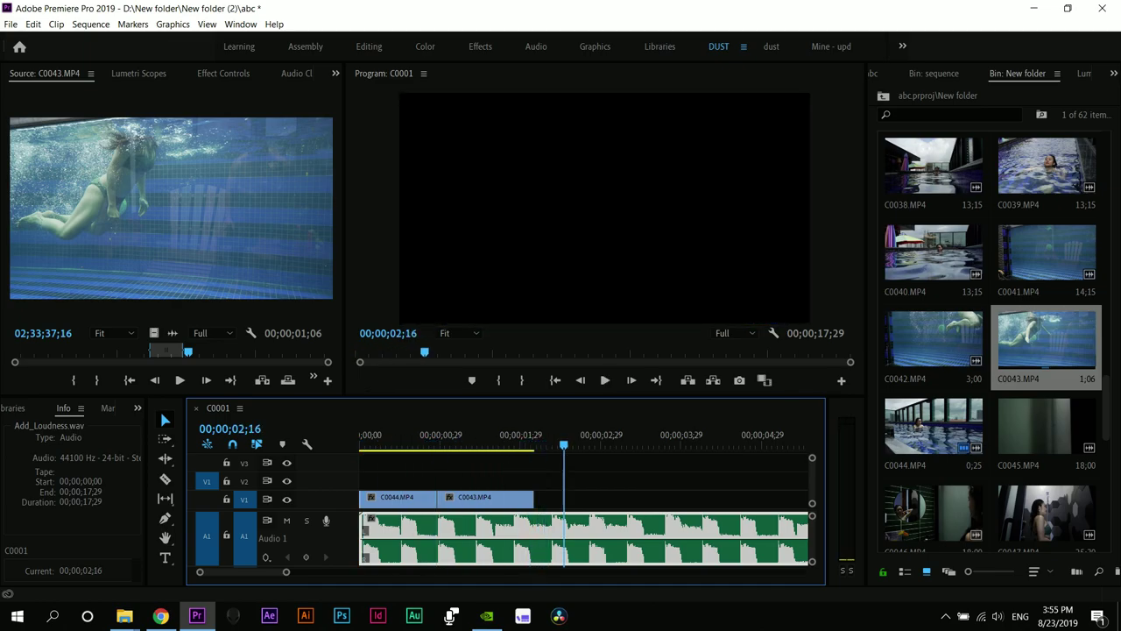
key("Home")
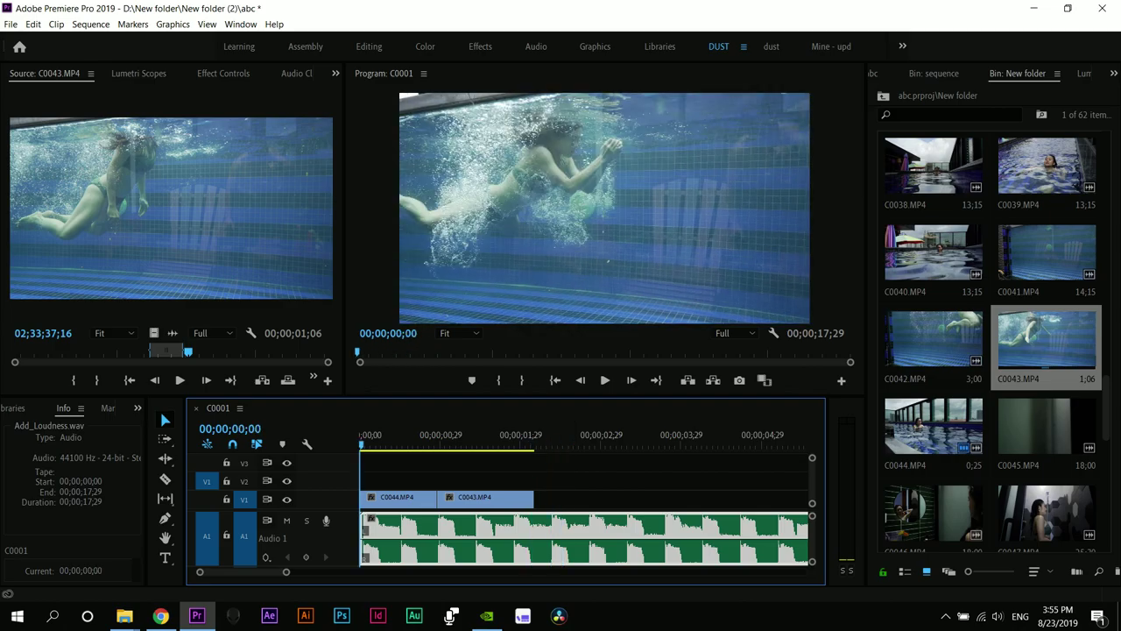
key("space")
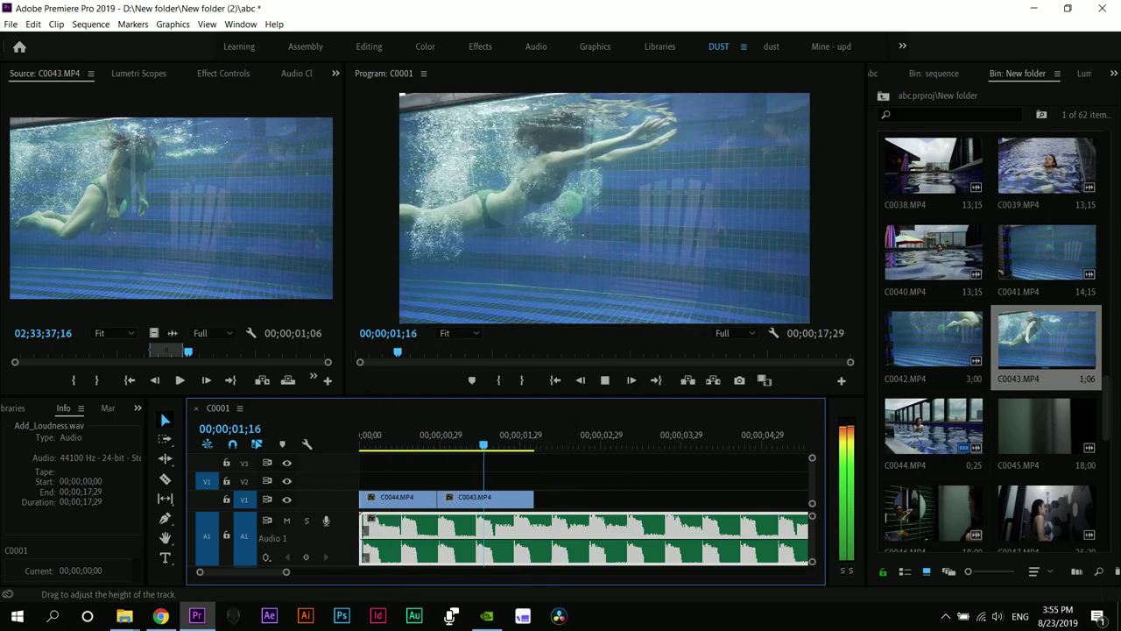
key("space")
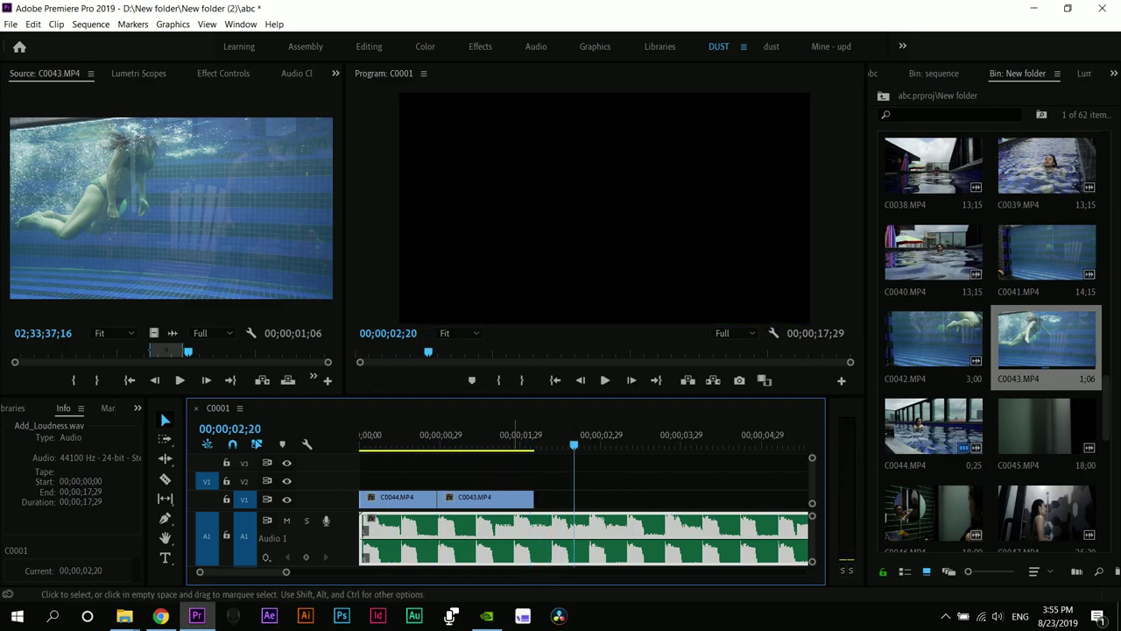
- Extend the end of C0043.MP4 on V1 to 00;00;02;11
left_click(487, 500)
left_click(482, 440)
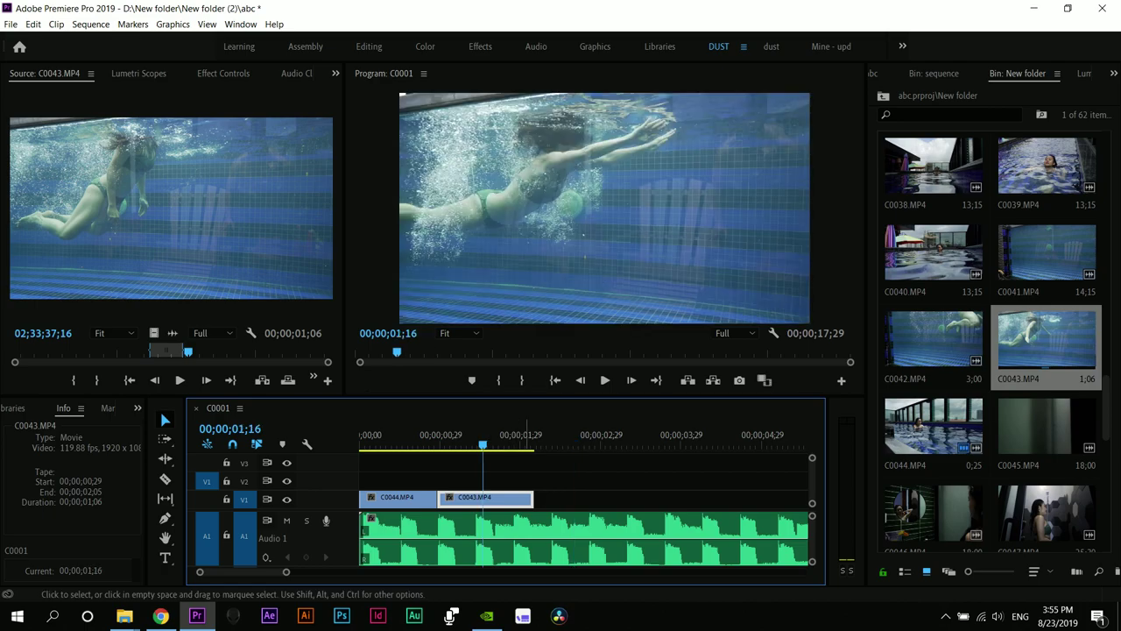
left_click_drag(532, 499, 553, 498)
- Enlarge track V1 and show the Time Remapping Speed line on the C0043.MP4 clip
left_click_drag(483, 444, 460, 444)
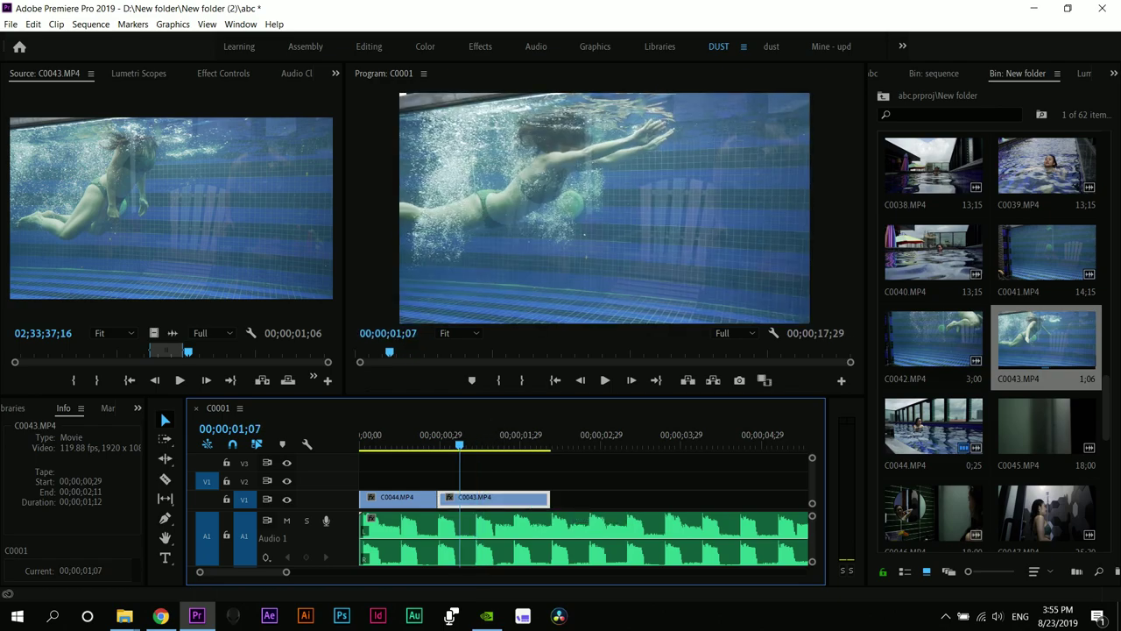
key("Left")
key("shift+equal")
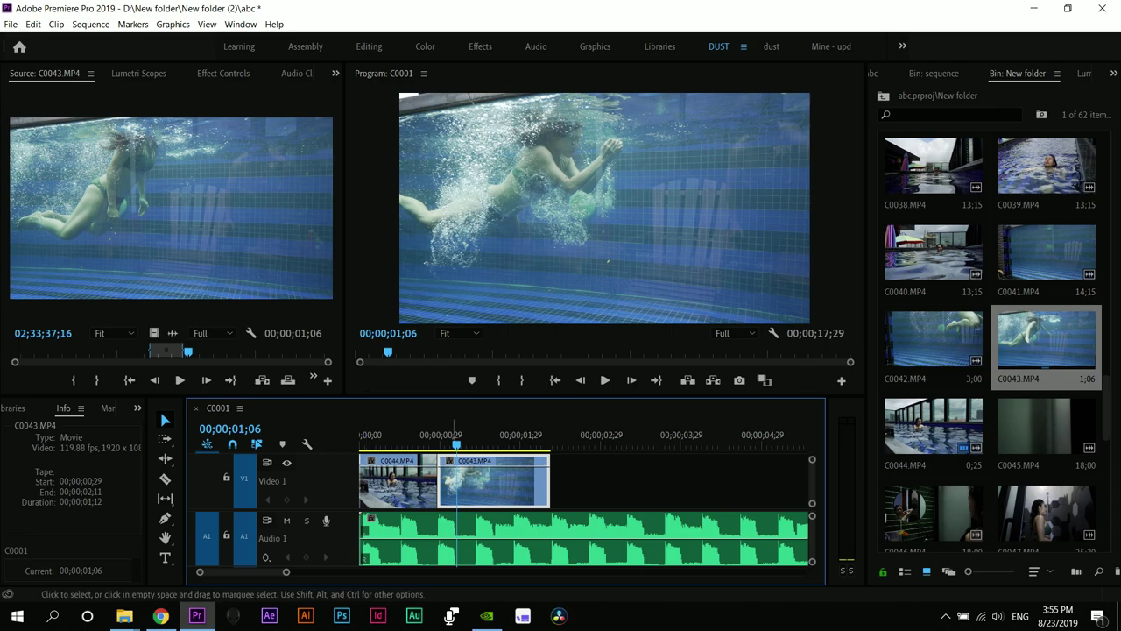
left_click(450, 461)
mouse_move(499, 501)
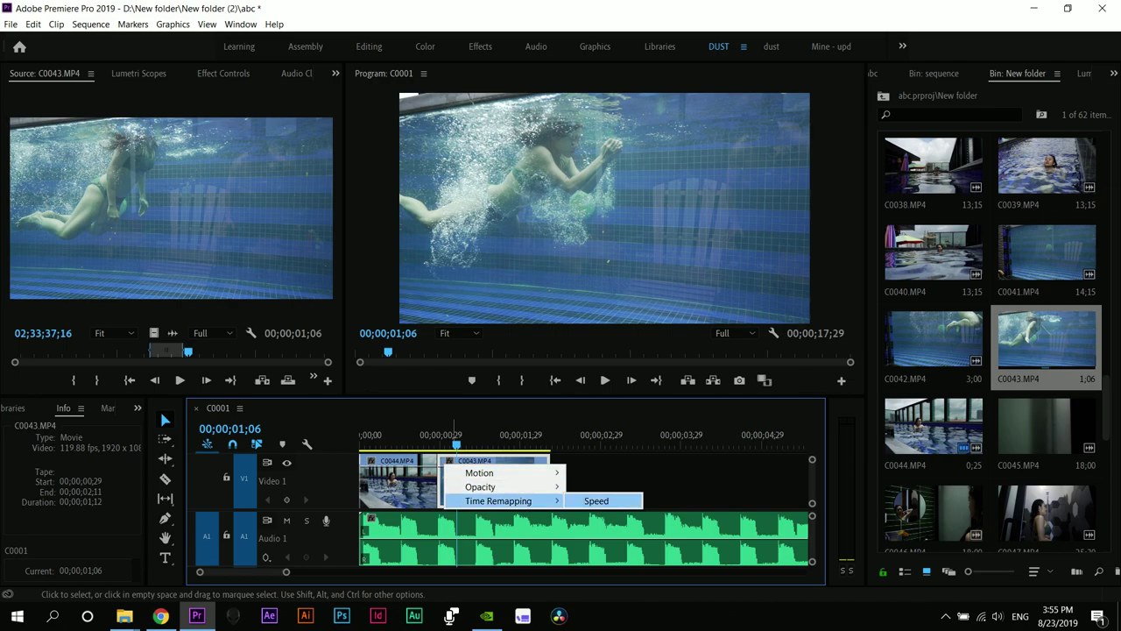
left_click(596, 501)
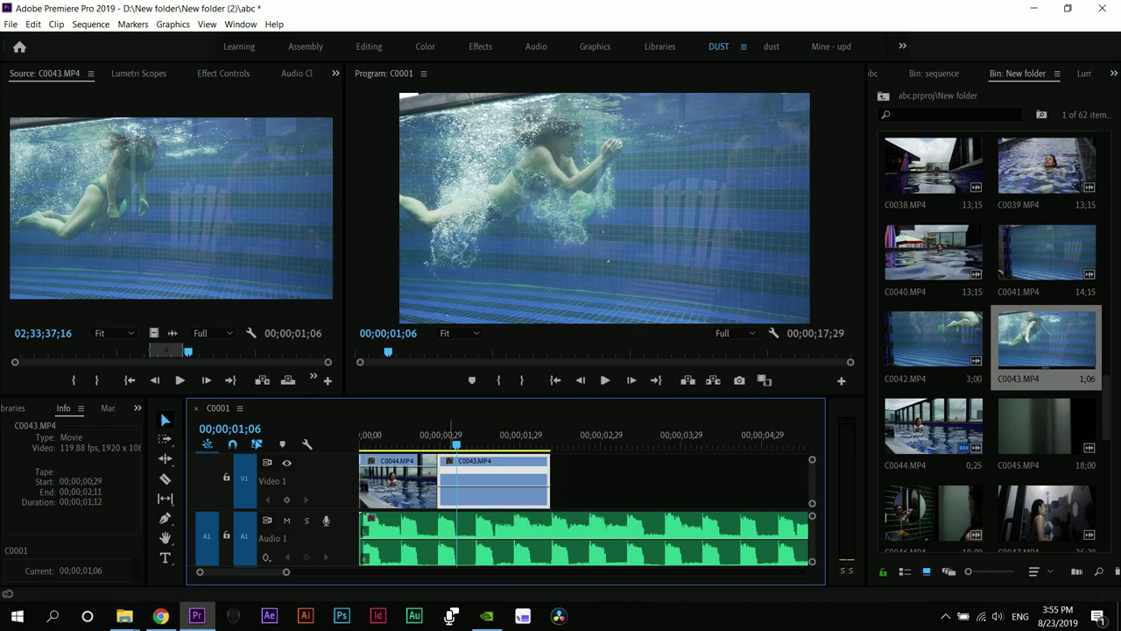
- Step back and forth through C0043.MP4 between 00;00;01;01 and 00;00;01;14 to match the swim stroke with the beat
key("Right")
key("Right")
key("Right")
key("Right")
key("Right")
key("Right")
key("Right")
key("Right")
key("Right")
key("Right")
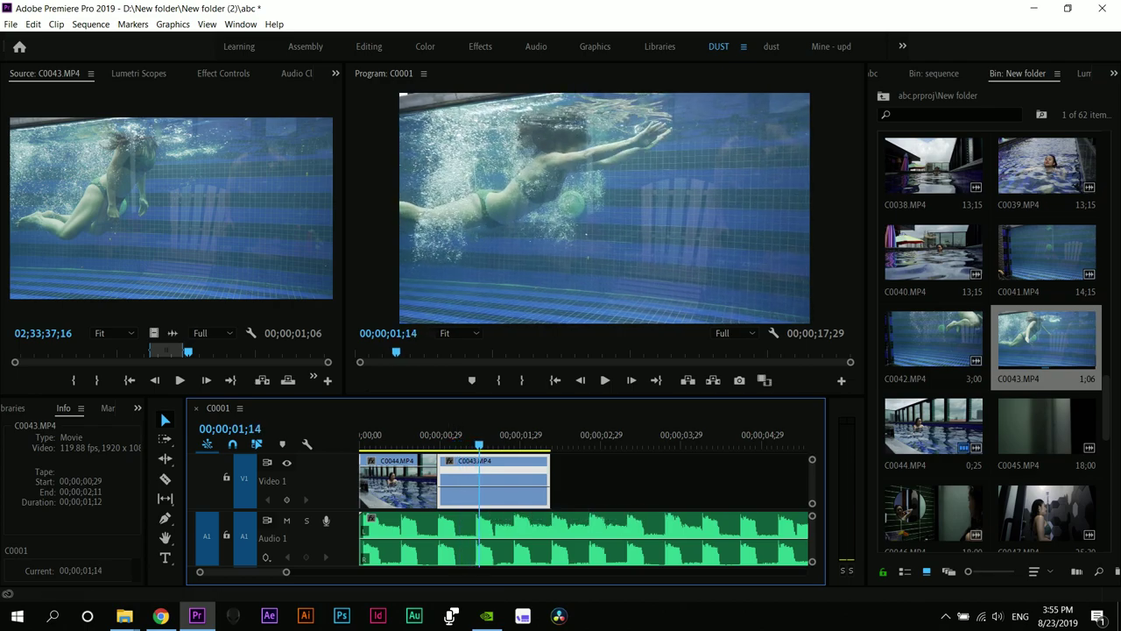
key("Left")
key("Left")
key("Left")
key("Left")
key("Left")
key("Left")
key("Left")
key("Left")
key("Left")
key("Left")
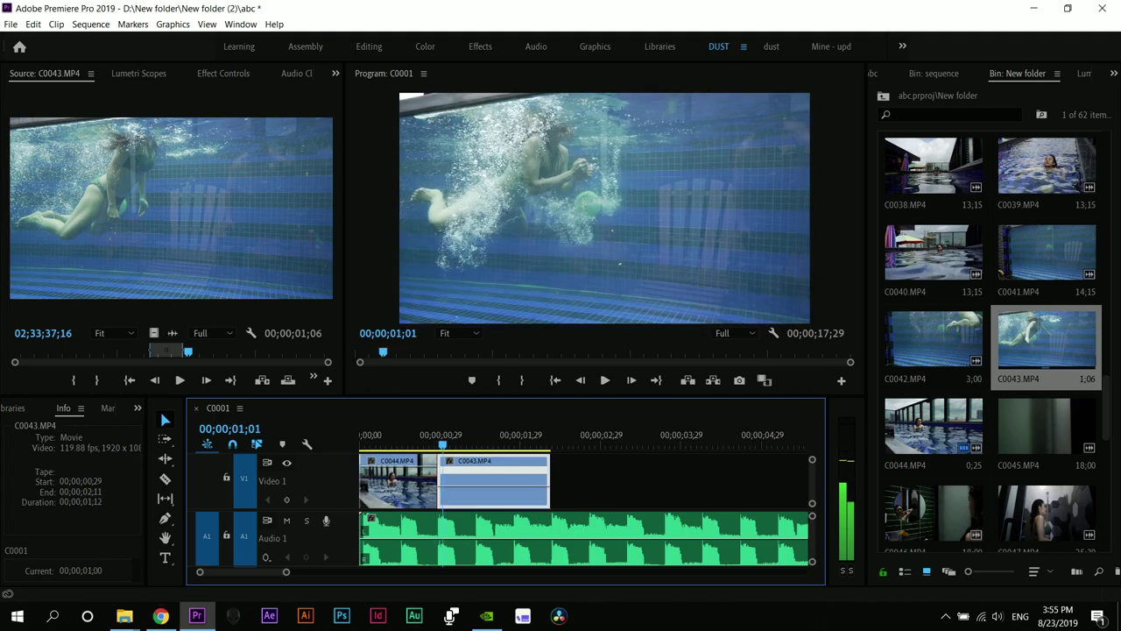
key("Right")
key("Right")
key("Right")
key("Right")
key("Right")
key("Right")
key("Right")
key("Right")
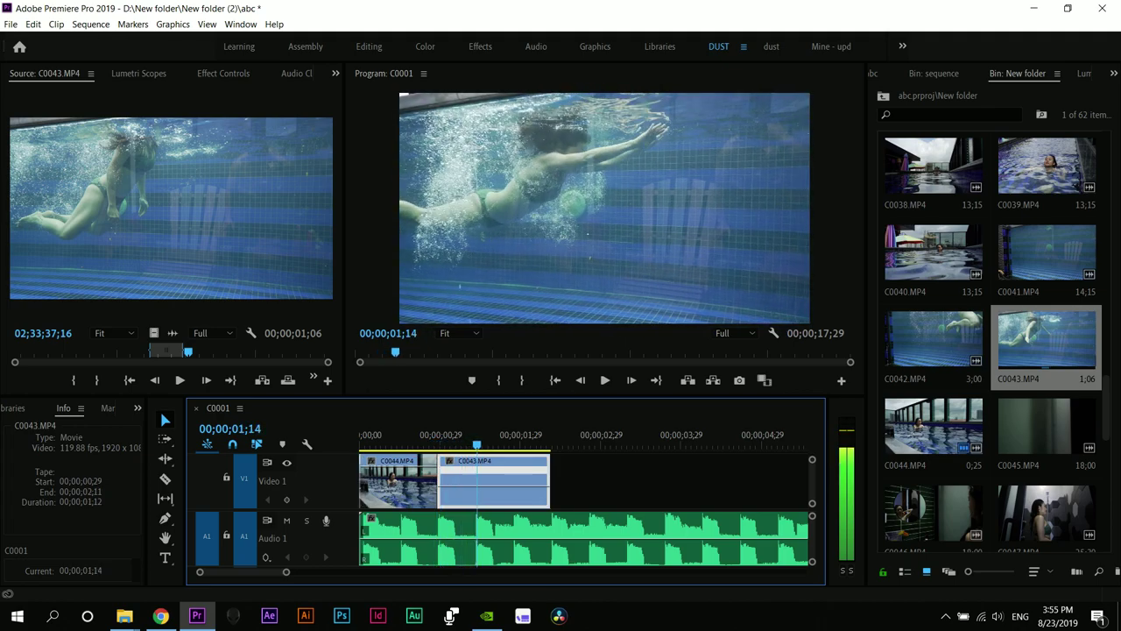
- Review the end of C0044.MP4 around the cut and add a speed keyframe to C0043.MP4 at 00;00;01;15
key("Left")
key("Left")
key("Left")
key("Left")
key("Left")
key("Left")
key("Left")
key("Left")
key("Left")
key("Left")
key("Left")
key("Left")
key("Left")
key("Left")
key("Left")
key("Left")
key("Left")
key("Left")
key("Left")
key("Left")
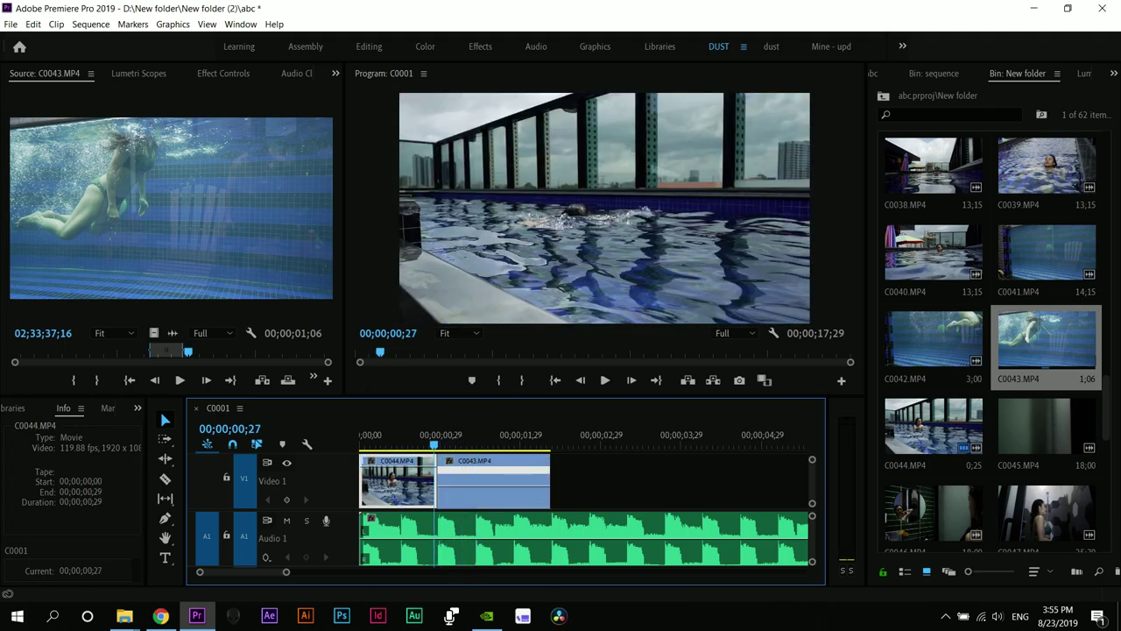
key("space")
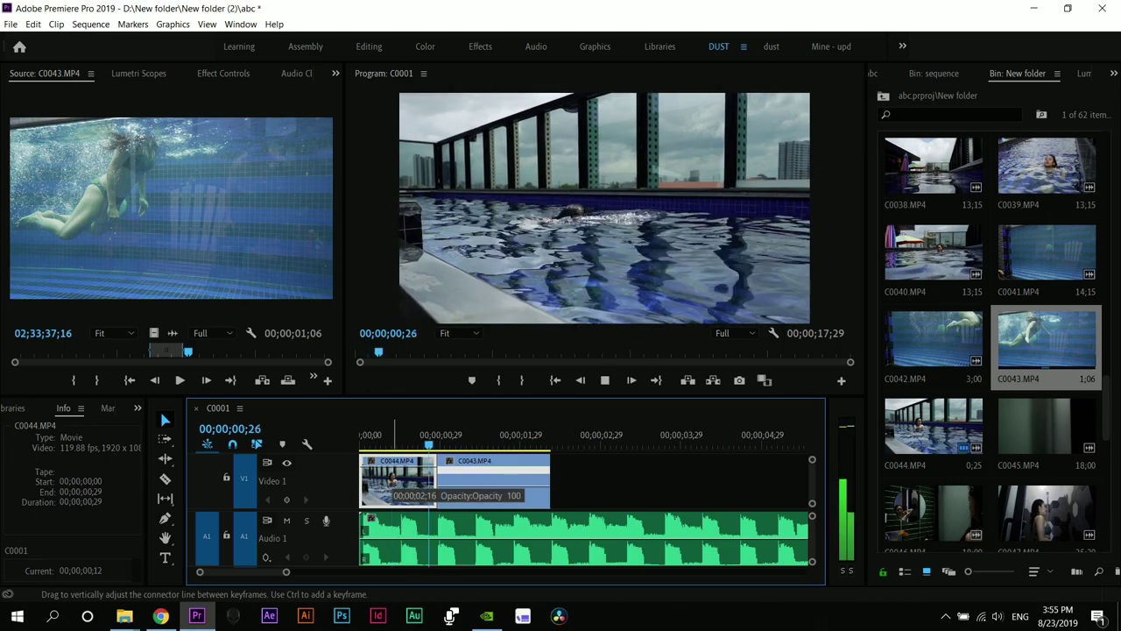
key("space")
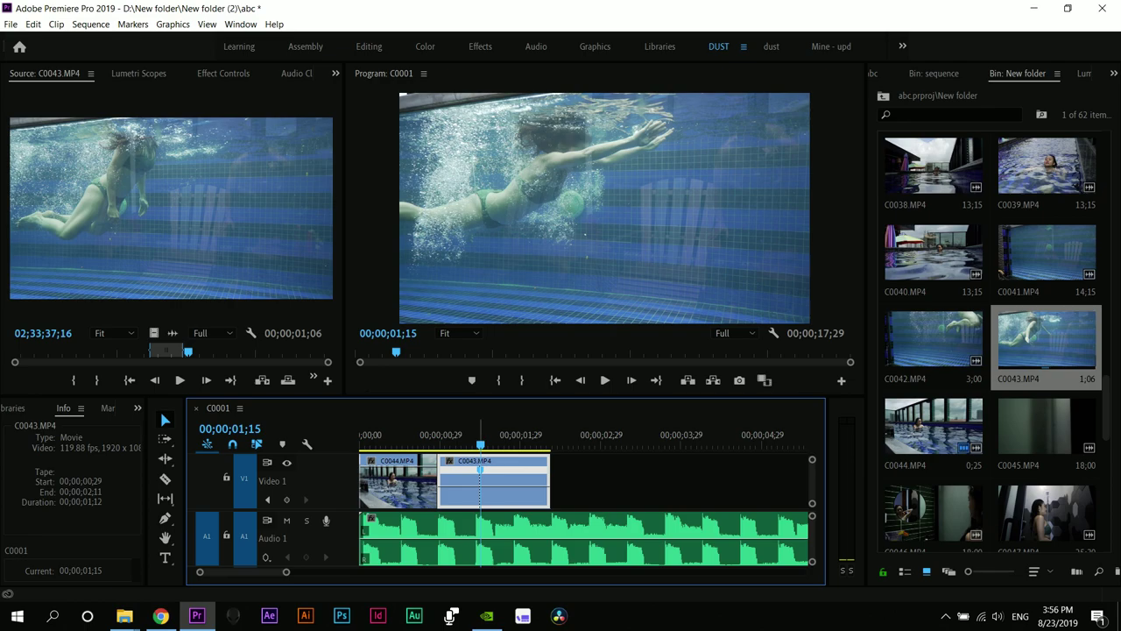
- Add a second speed keyframe to C0043.MP4 at 00;00;01;27, at the end of the arm stroke
key("Right")
key("Right")
key("Right")
key("Right")
key("Right")
key("Right")
key("Right")
key("Right")
key("Right")
key("Right")
key("Right")
key("Right")
key("Right")
key("Right")
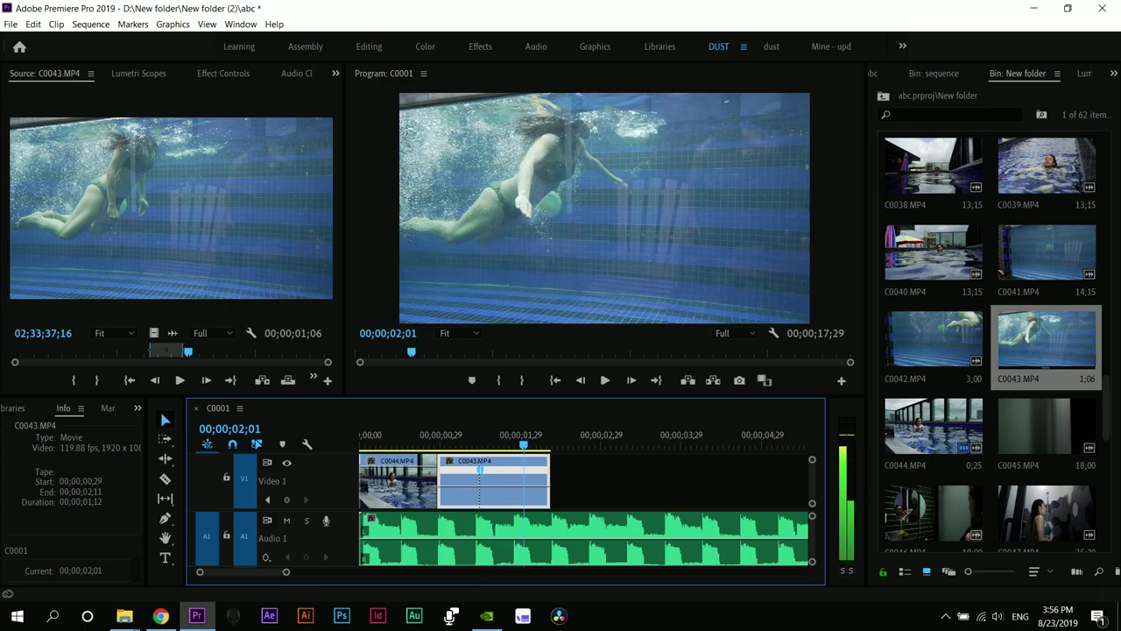
key("space")
key("Left")
key("Left")
key("Left")
key("Left")
key("Left")
key("Left")
key("Left")
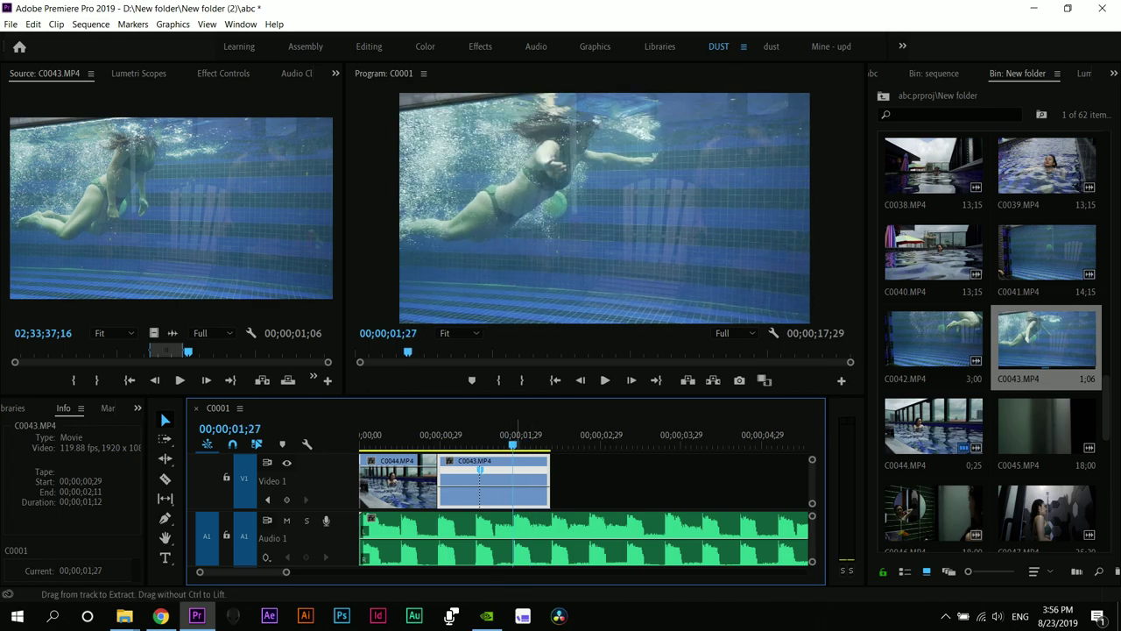
left_click(512, 470, "ctrl")
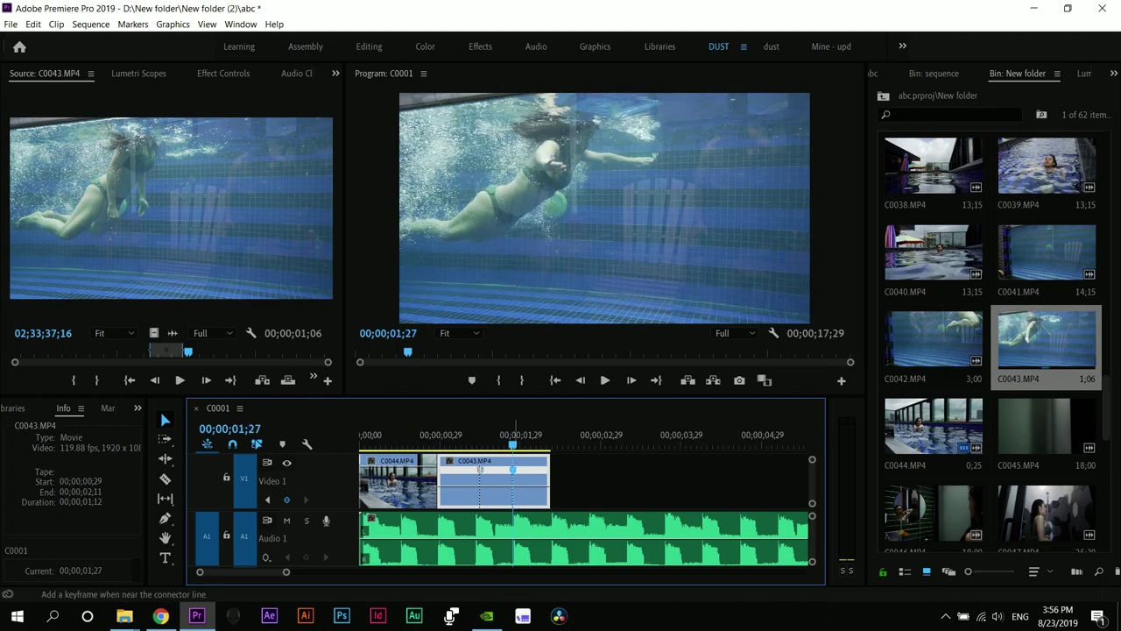
- Split the C0043.MP4 speed keyframes into gradual ramps and slow the section between them until the clip ends at 00;00;02;19
left_click_drag(513, 471, 486, 485)
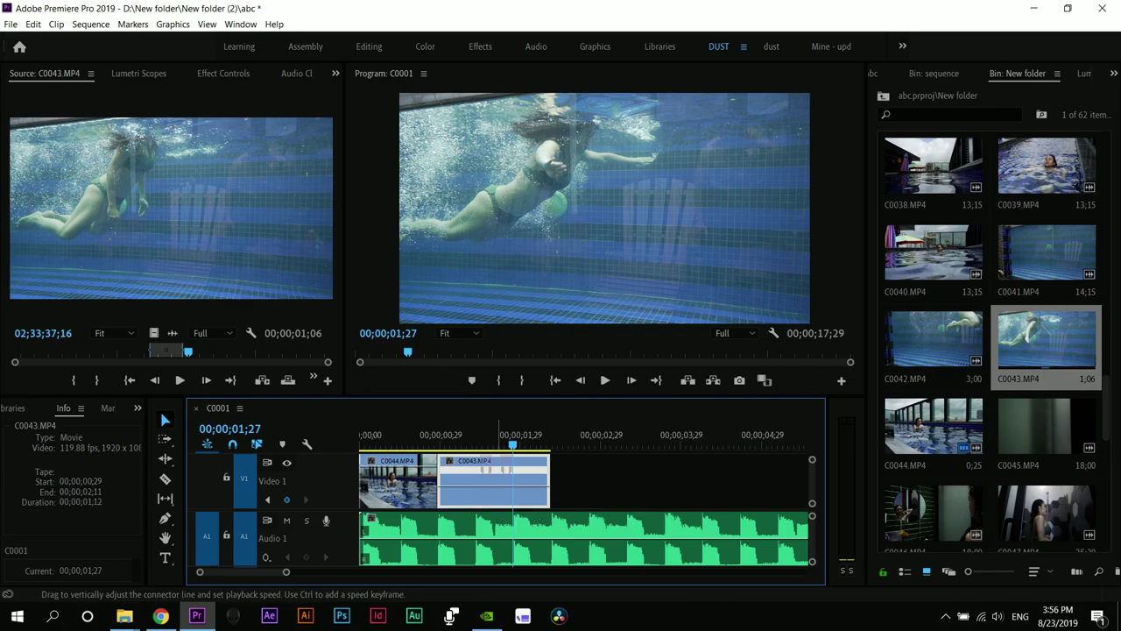
left_click_drag(499, 486, 499, 488)
left_click_drag(513, 487, 513, 492)
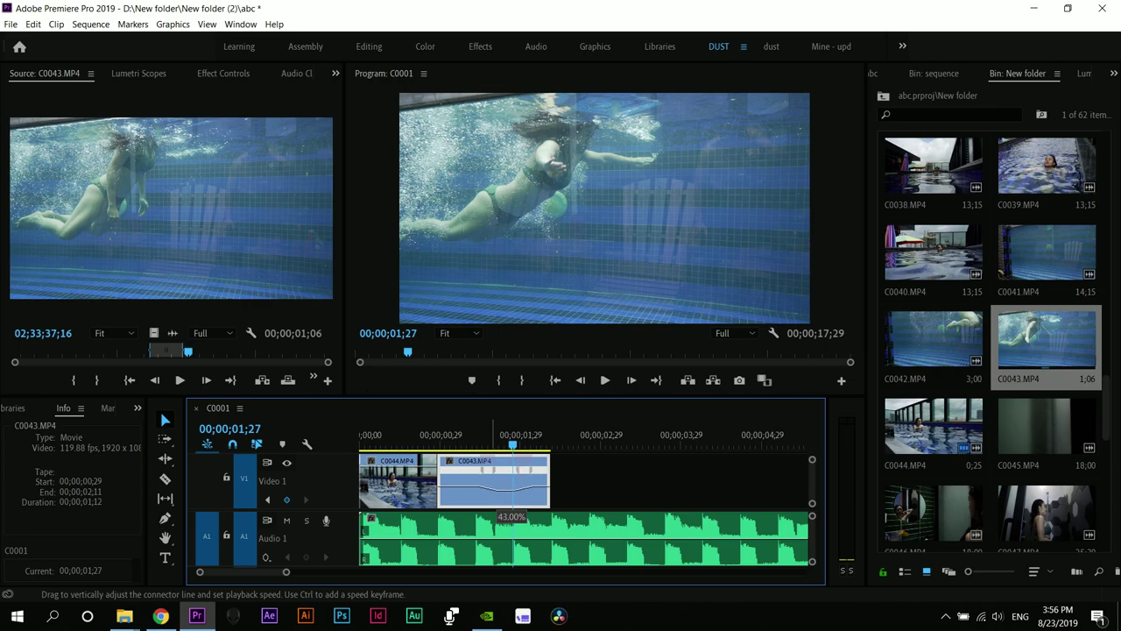
left_click_drag(512, 496, 512, 499)
key("ctrl+s")
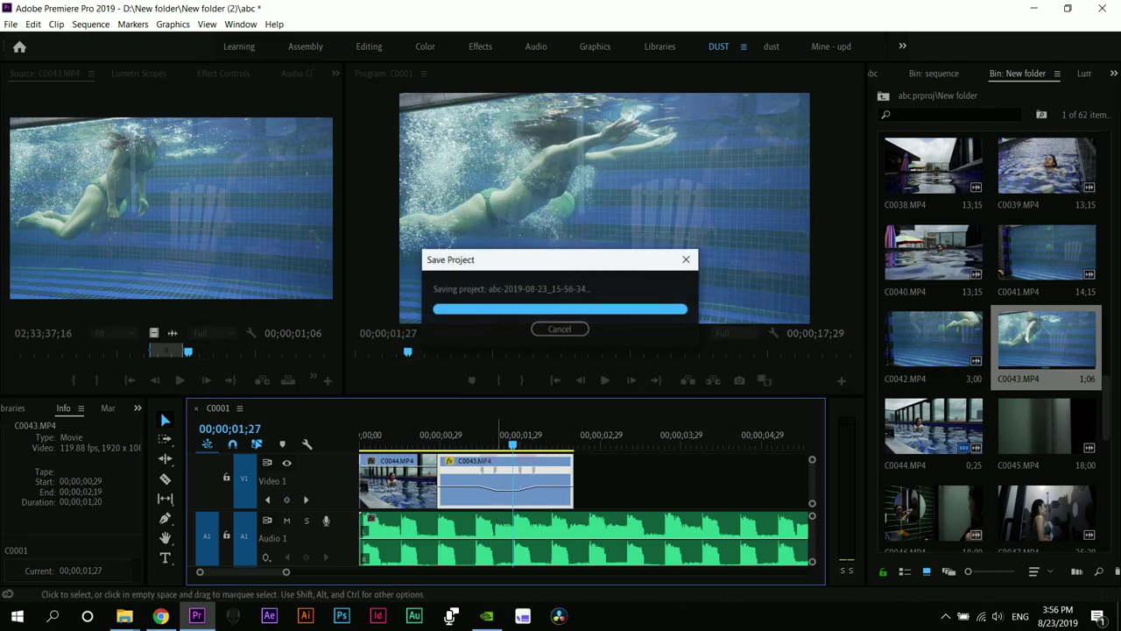
- Play C0043.MP4 back against the music and slow its middle section further until the clip ends at 00;00;02;25
key("Up")
key("space")
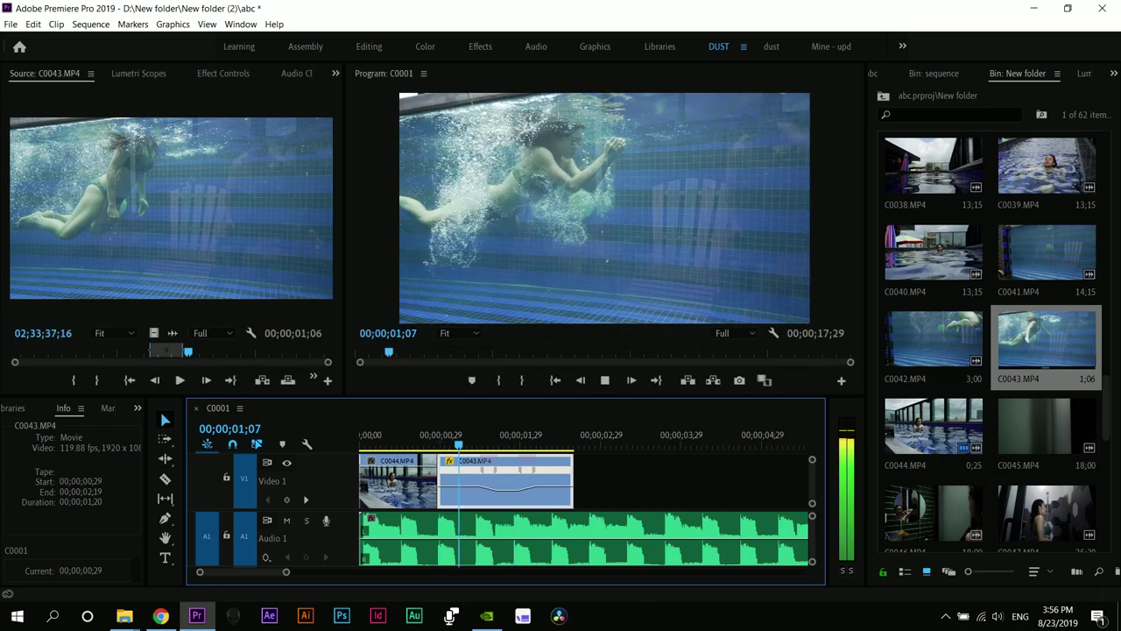
key("space")
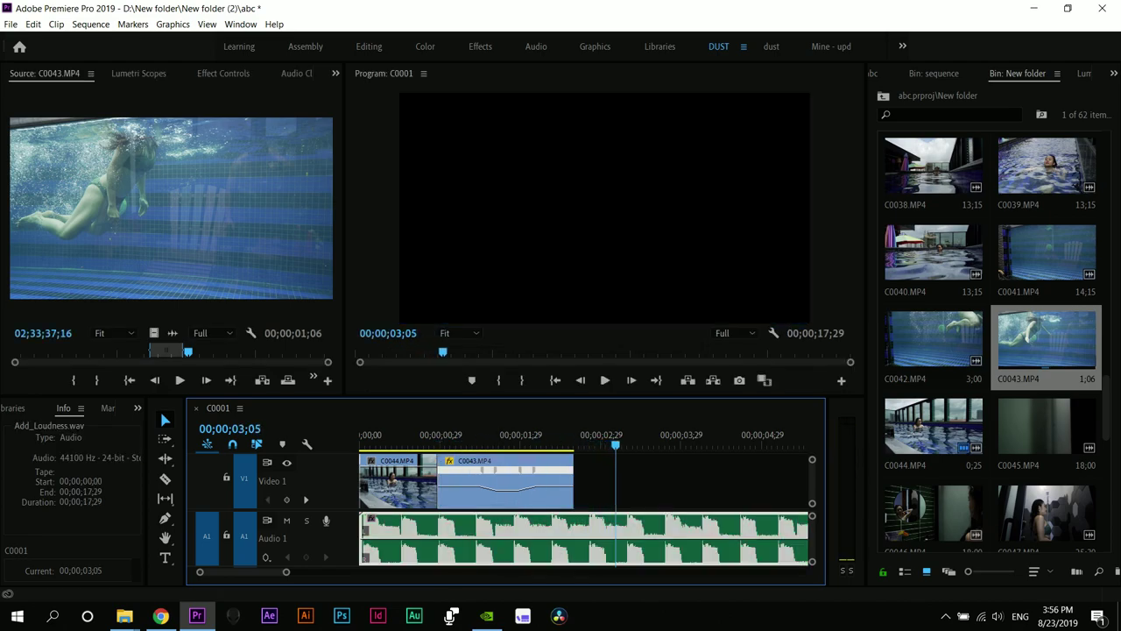
left_click_drag(508, 491, 509, 493)
left_click(446, 436)
key("space")
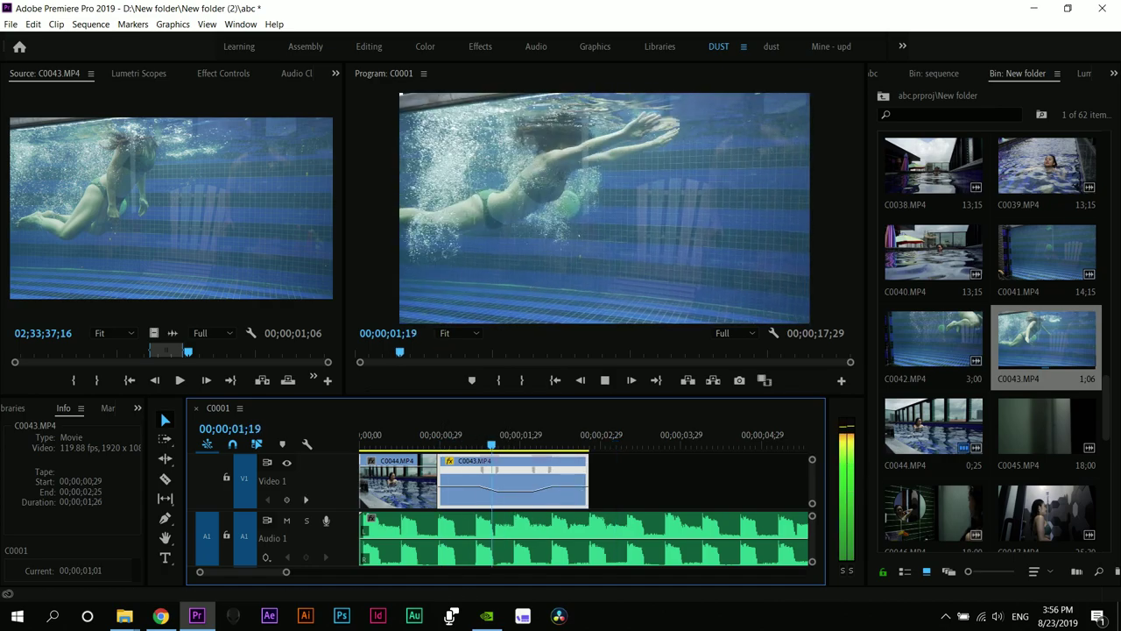
key("space")
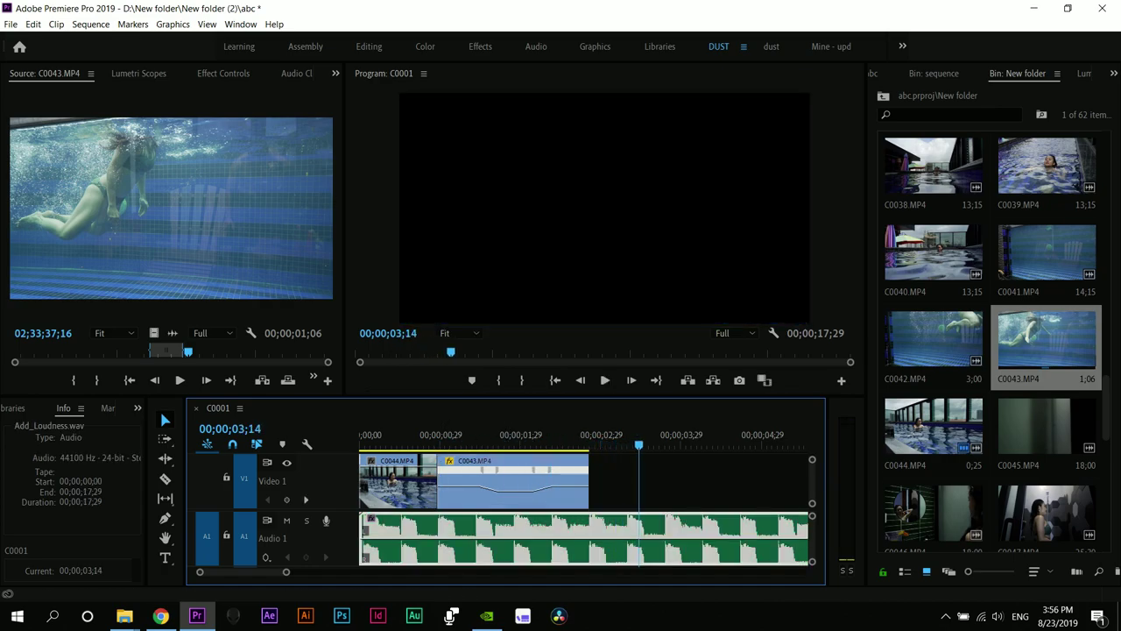
- Browse the bin for the next shot, previewing C0011.MP4, C0012.MP4, C0014.MP4 and C0010.MP4 in the Source monitor
scroll(990, 342, "up", 6)
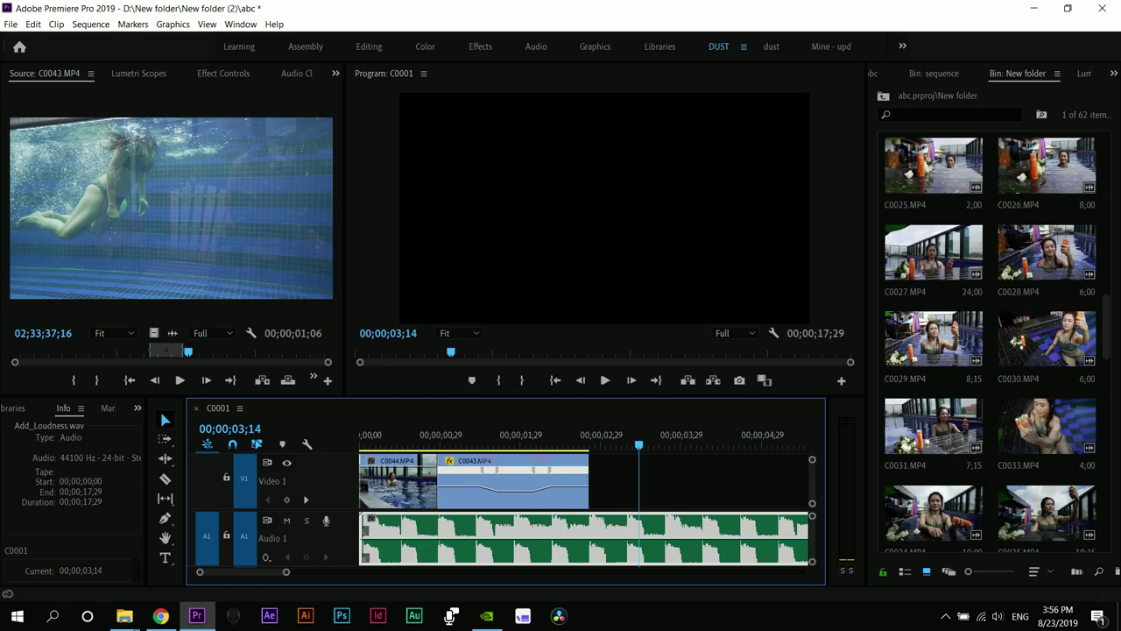
scroll(990, 341, "up", 3)
scroll(990, 342, "up", 3)
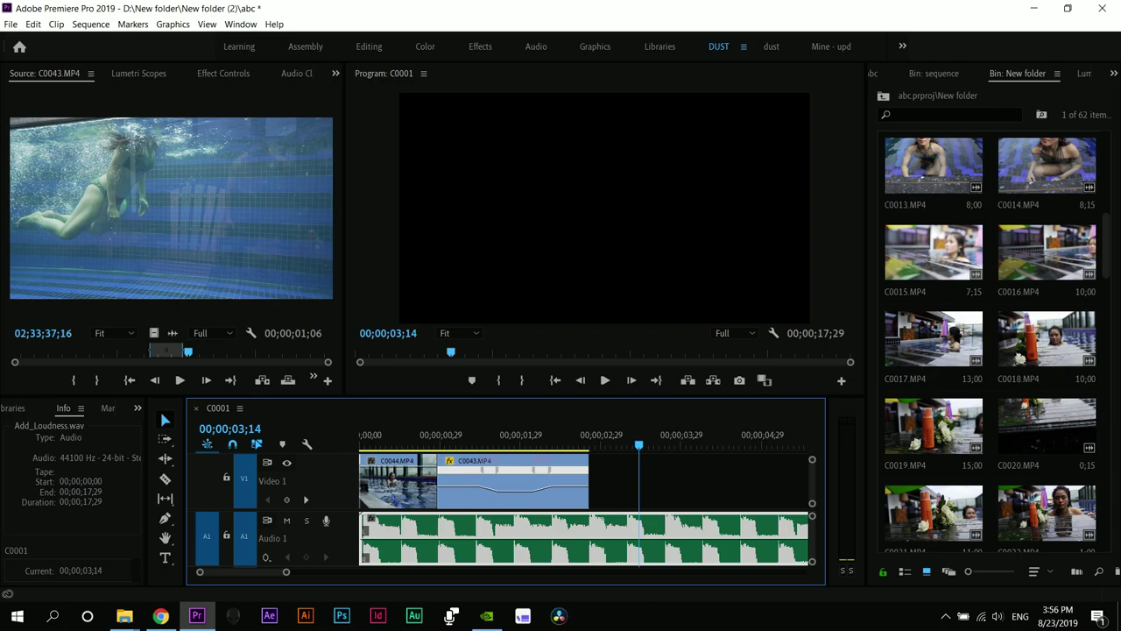
scroll(990, 342, "up", 1)
scroll(990, 342, "up", 1)
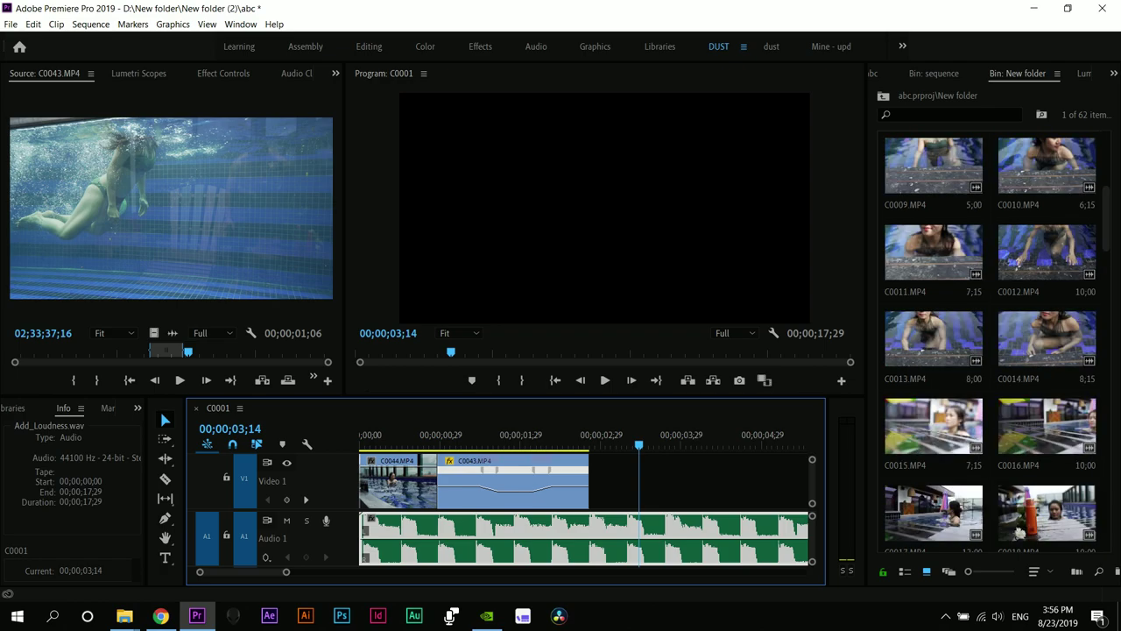
double_click(933, 252)
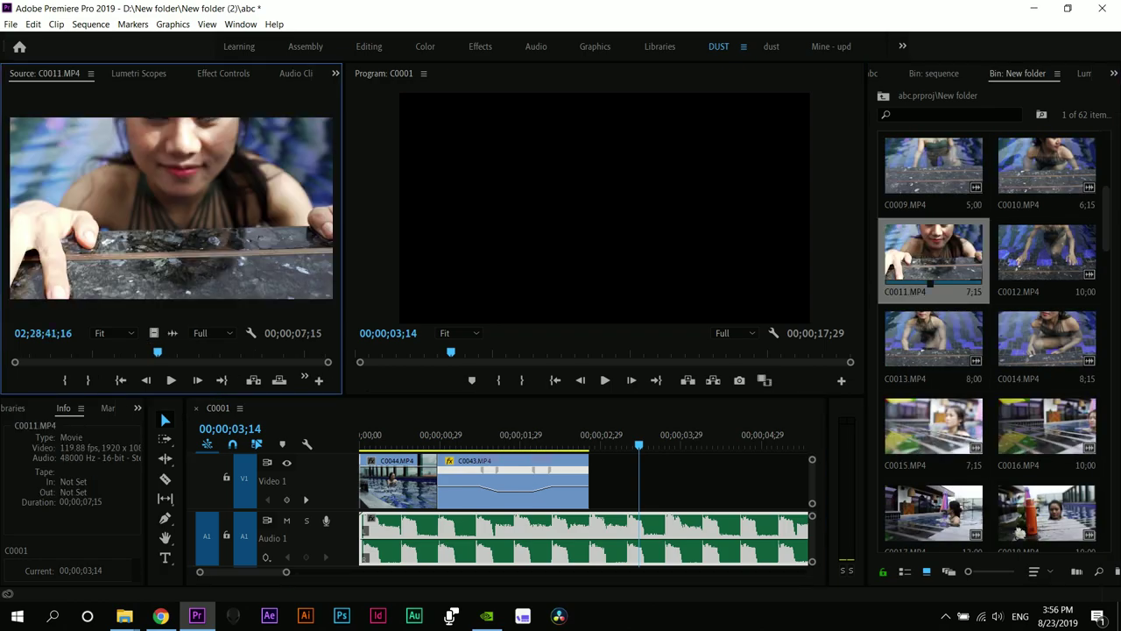
double_click(1019, 263)
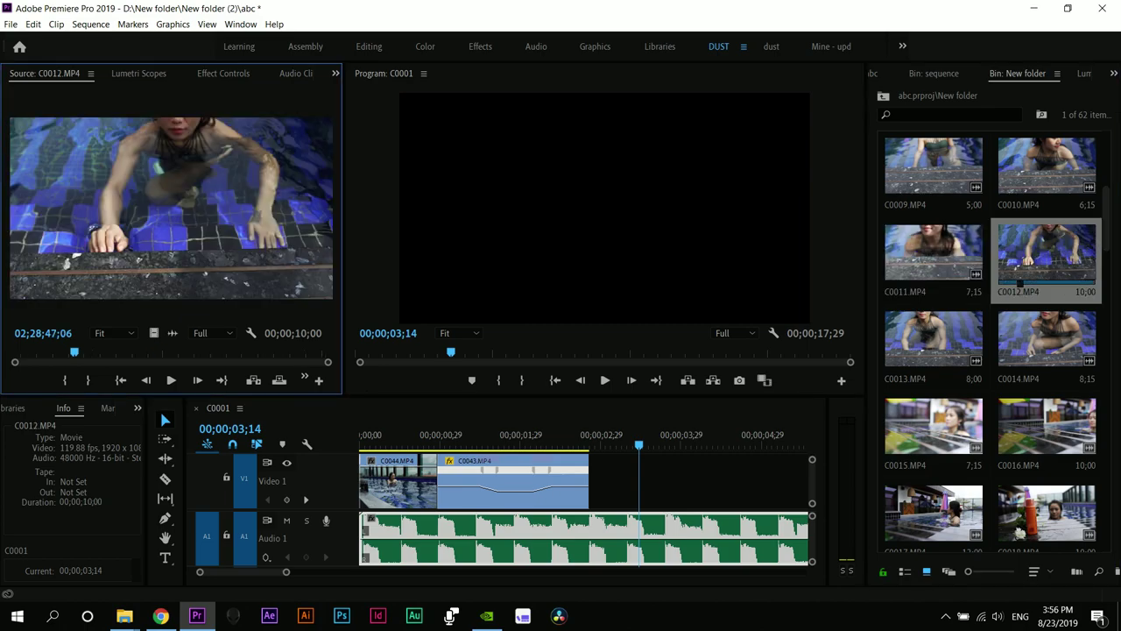
double_click(1046, 338)
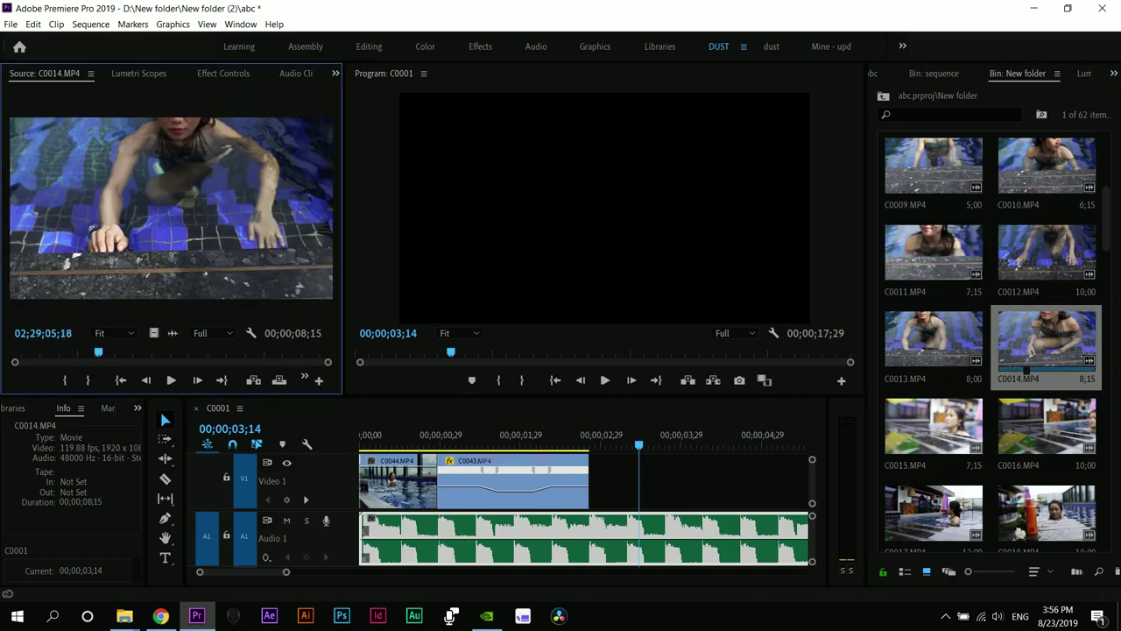
scroll(1047, 338, "up", 2)
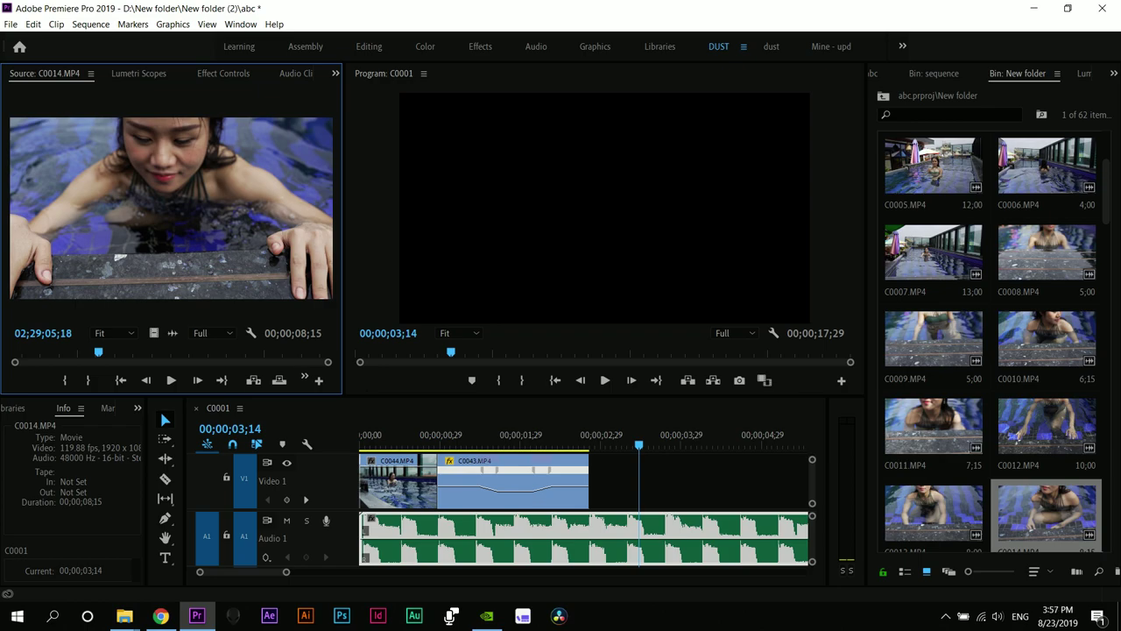
double_click(1046, 339)
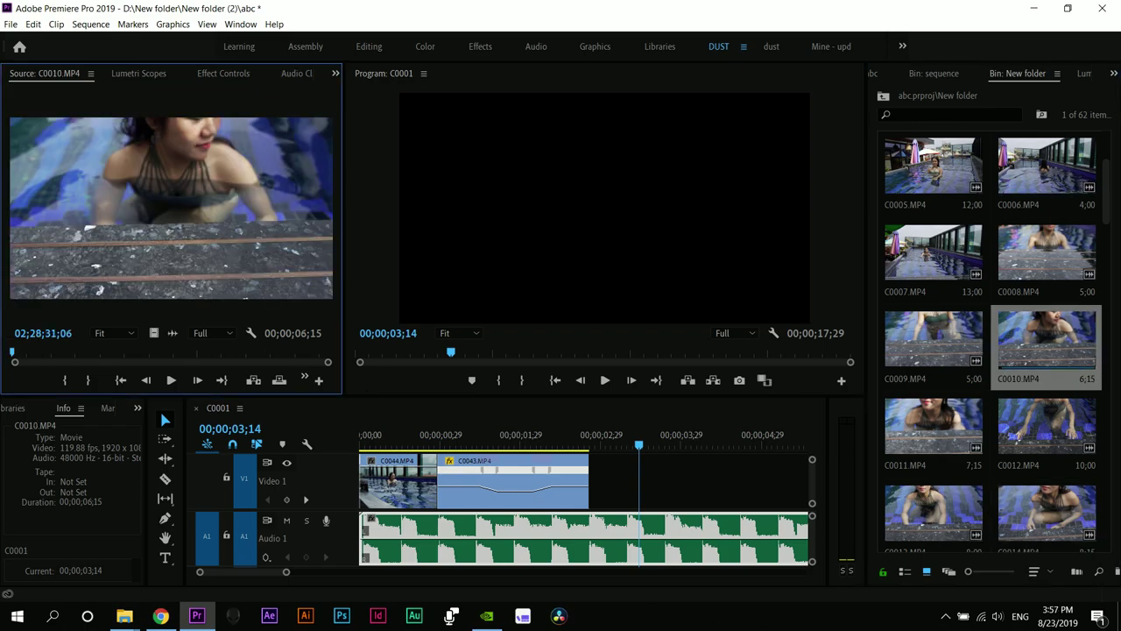
scroll(990, 342, "down", 2)
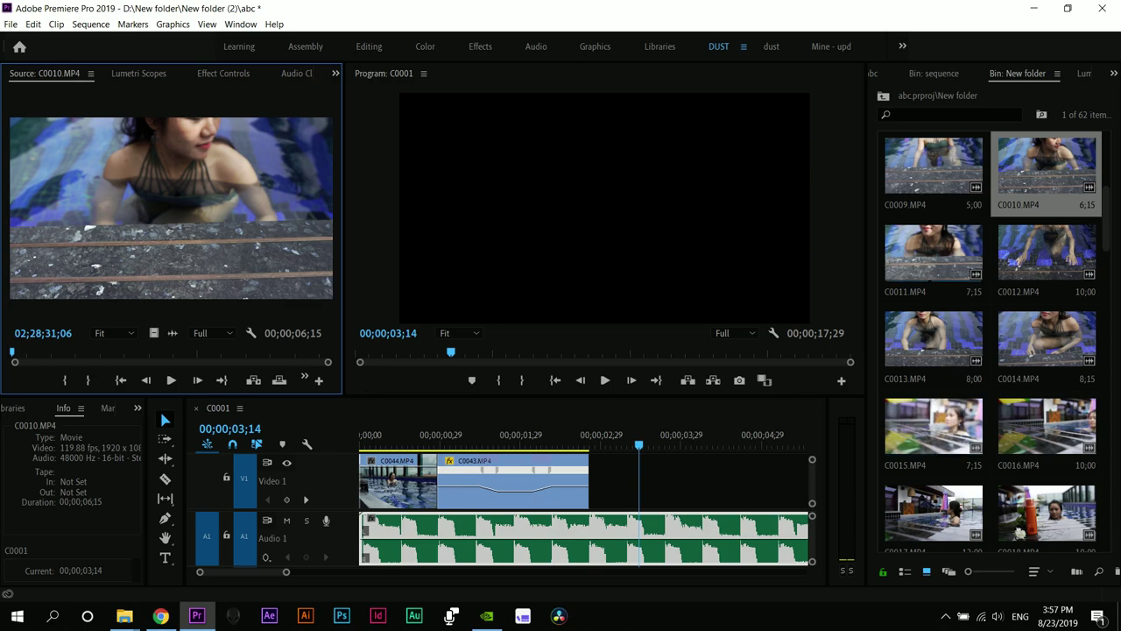
double_click(930, 254)
left_click_drag(153, 352, 236, 352)
- Open C0014.MP4 in the Source monitor and mark its In point at 02;29;06;03 and Out point at 02;29;06;28
double_click(1046, 340)
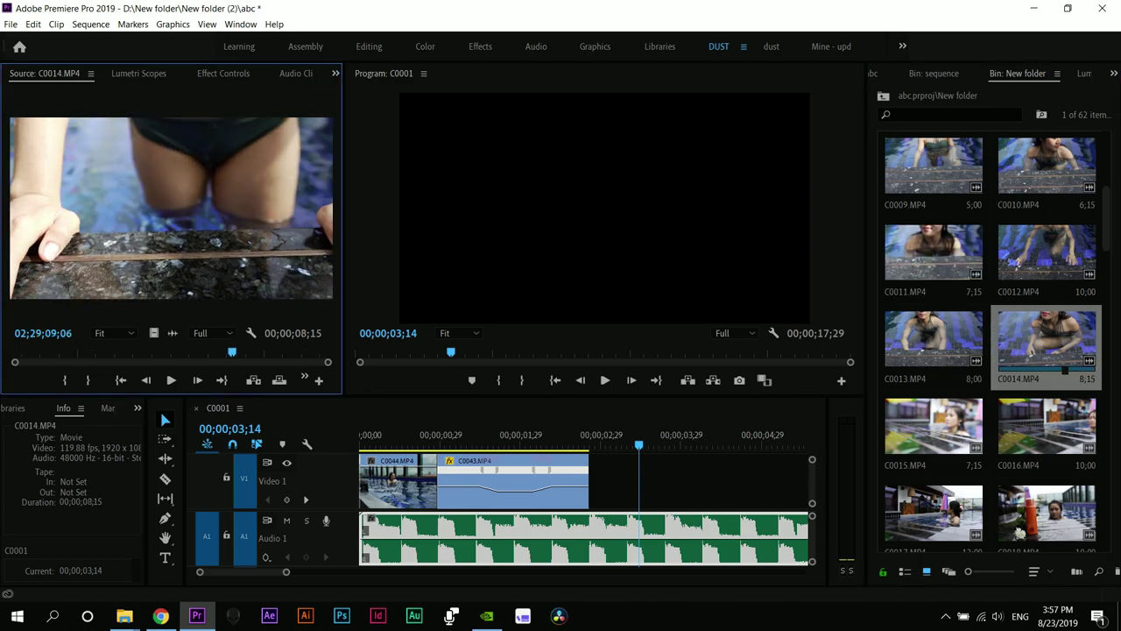
left_click_drag(93, 352, 126, 352)
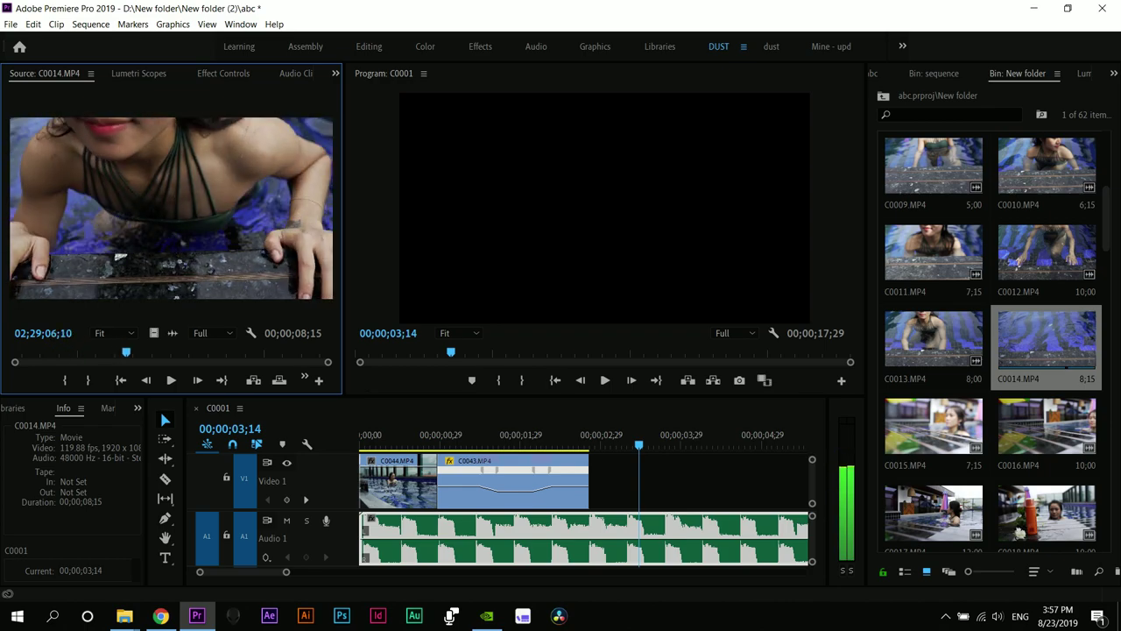
key("i")
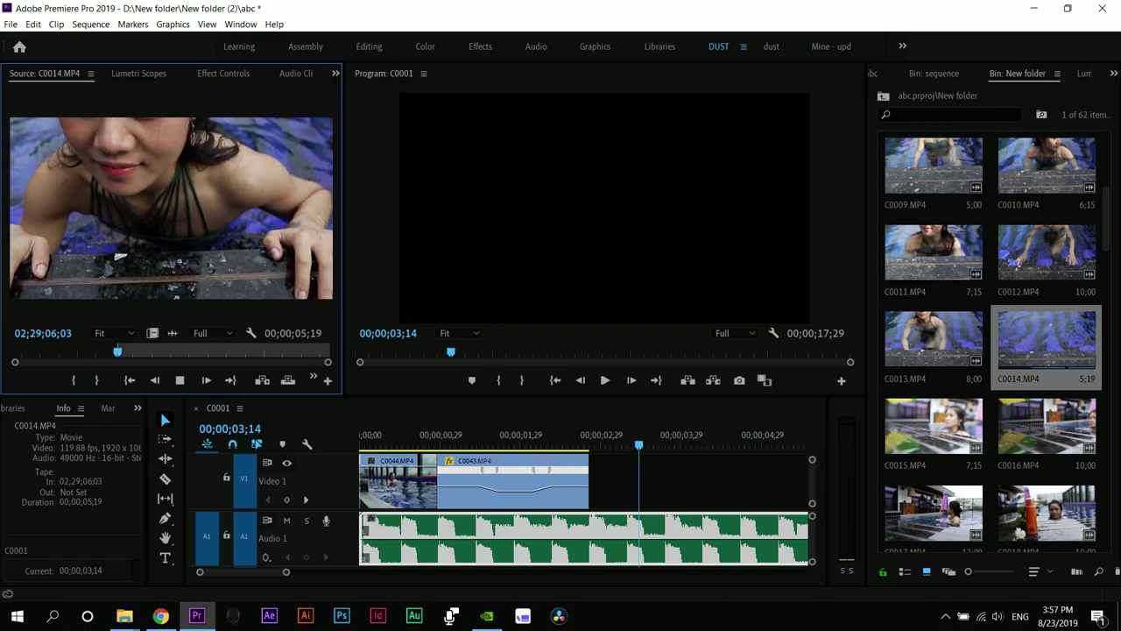
key("o")
key("k")
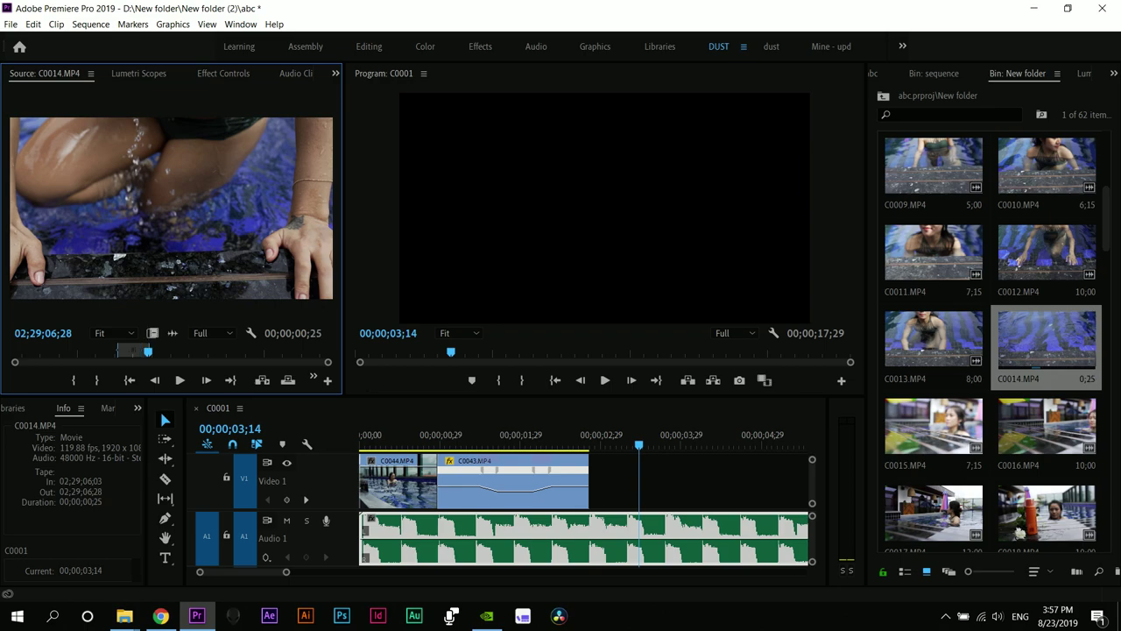
- Place only the video of the marked C0014.MP4 range on V1 directly after C0043.MP4 and play the transition
left_click_drag(152, 333, 594, 480)
left_click(501, 437)
key("space")
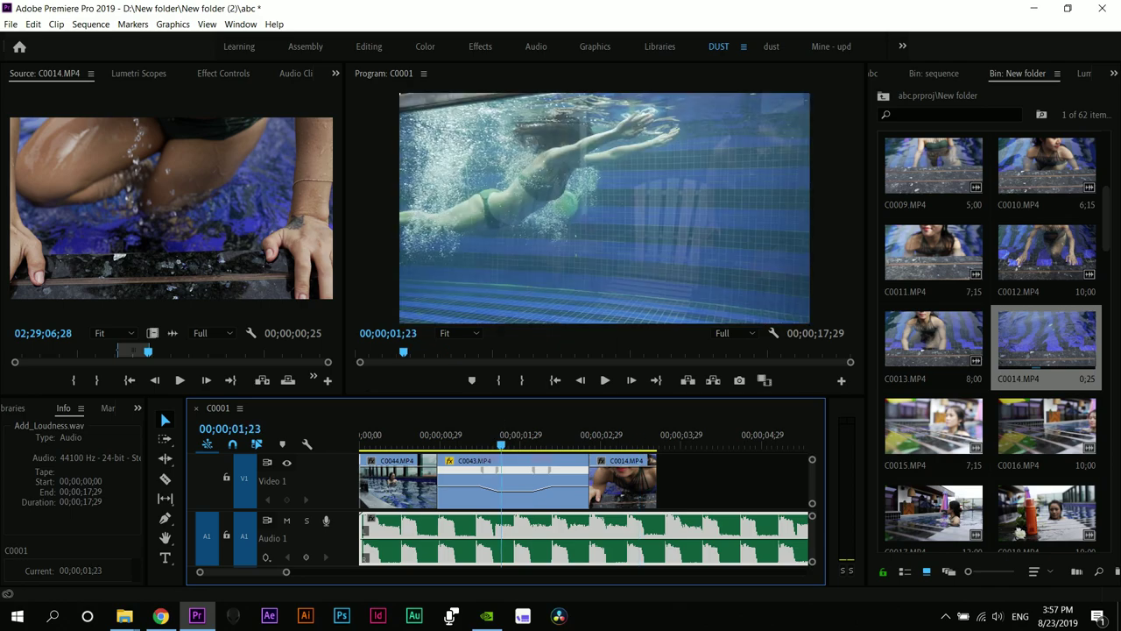
key("space")
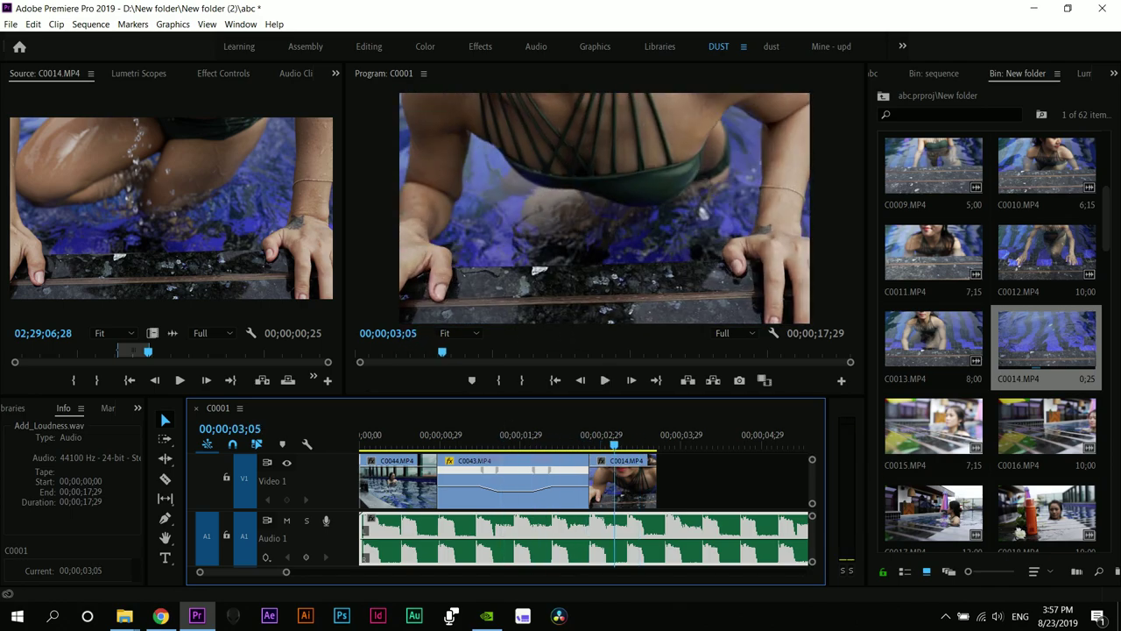
- Show the Time Remapping Speed line on the C0014.MP4 clip and add a speed keyframe at 00;00;03;00
key("Left")
key("Left")
key("Left")
key("Left")
key("Left")
key("Left")
key("Left")
key("Left")
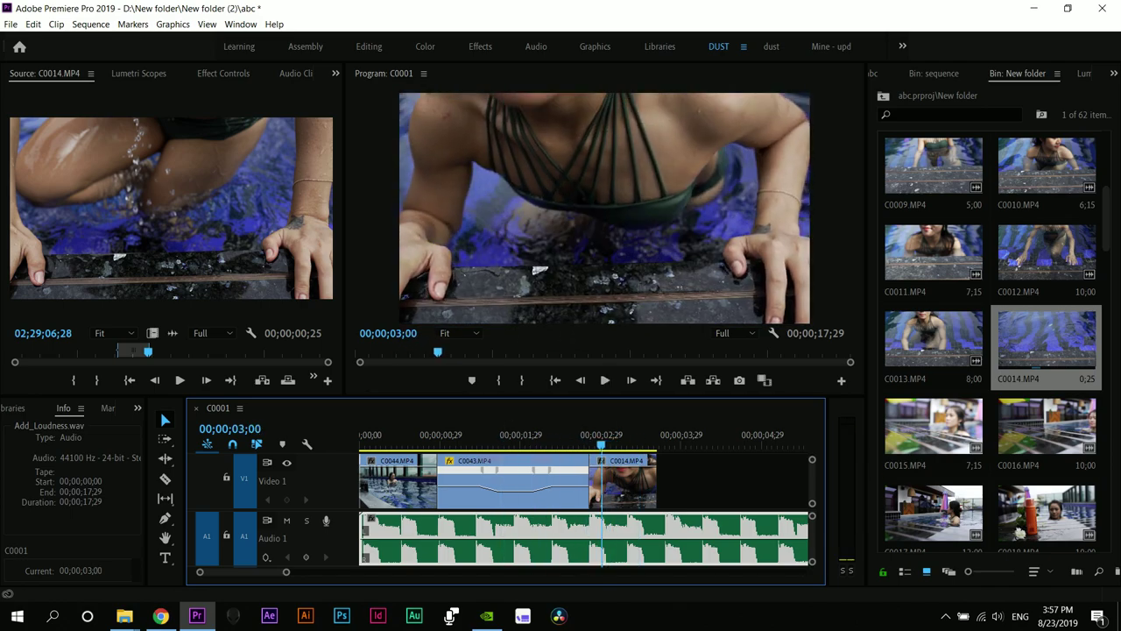
key("Right")
key("Right")
key("Right")
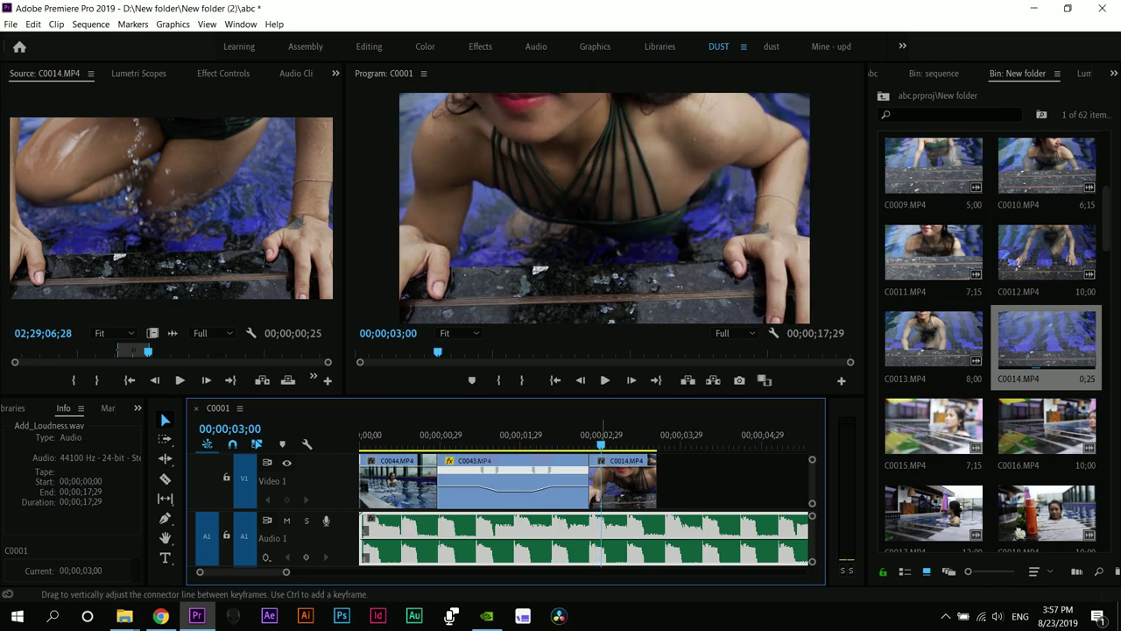
left_click(605, 469)
right_click(599, 462)
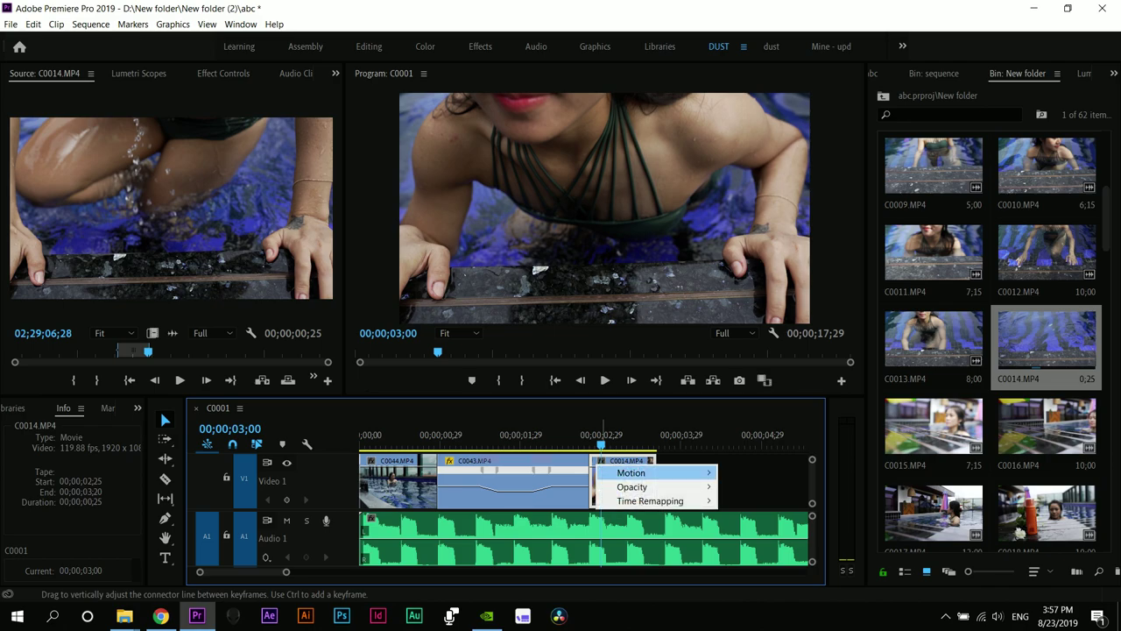
mouse_move(683, 501)
left_click(752, 500)
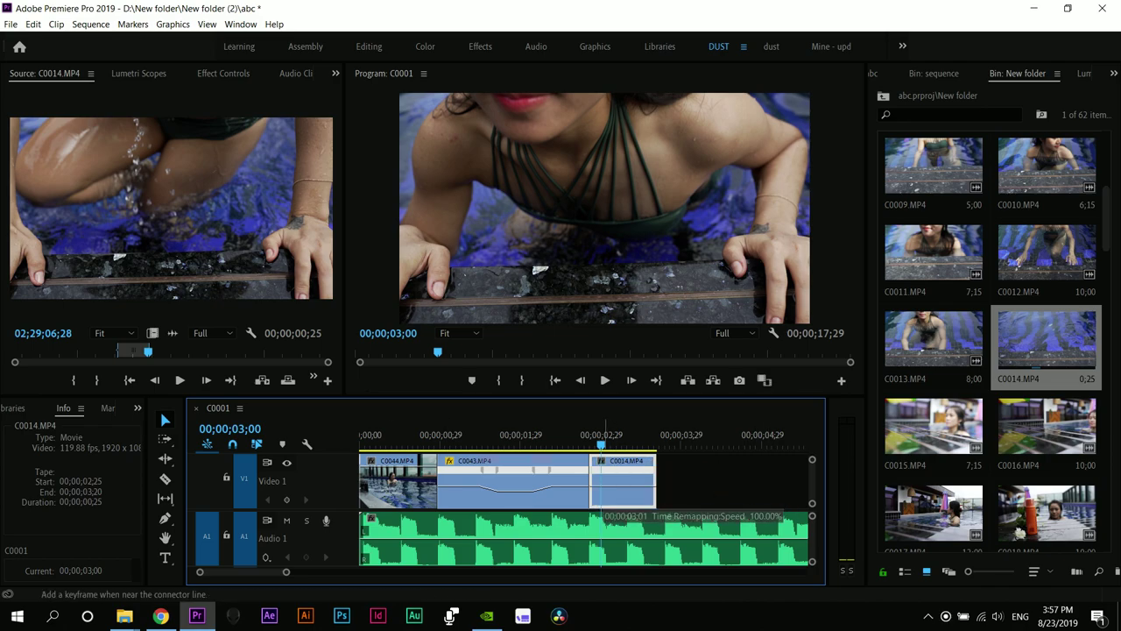
left_click(601, 487, "ctrl")
key("ctrl+s")
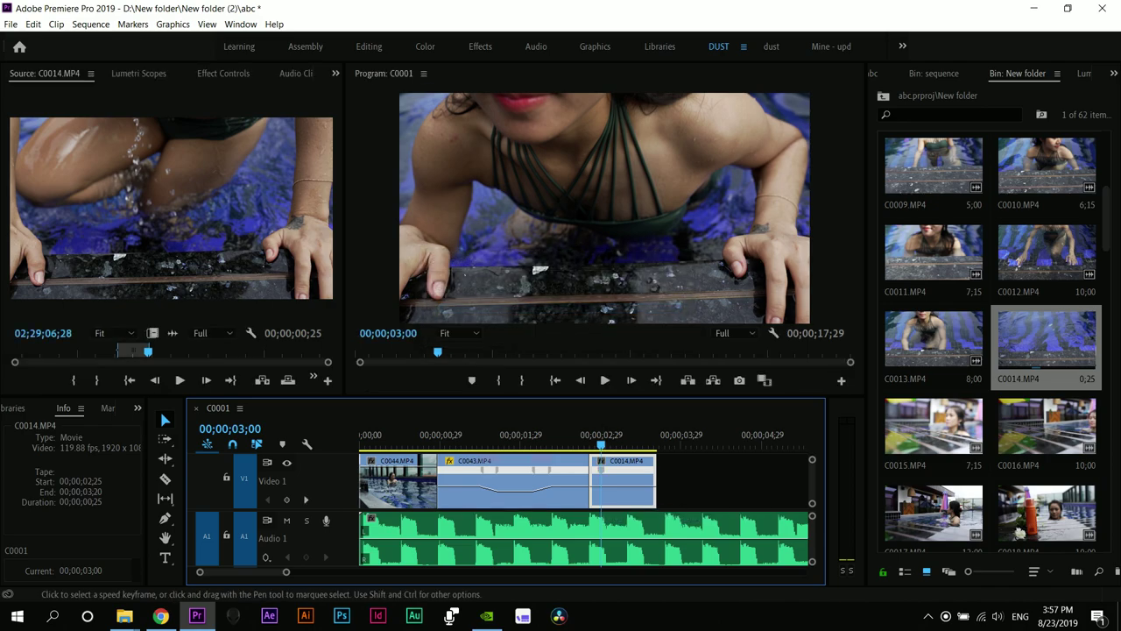
- Split the C0014.MP4 speed keyframe into a ramp and slow the section after it until the clip ends at 00;00;04;25
left_click_drag(605, 470, 625, 470)
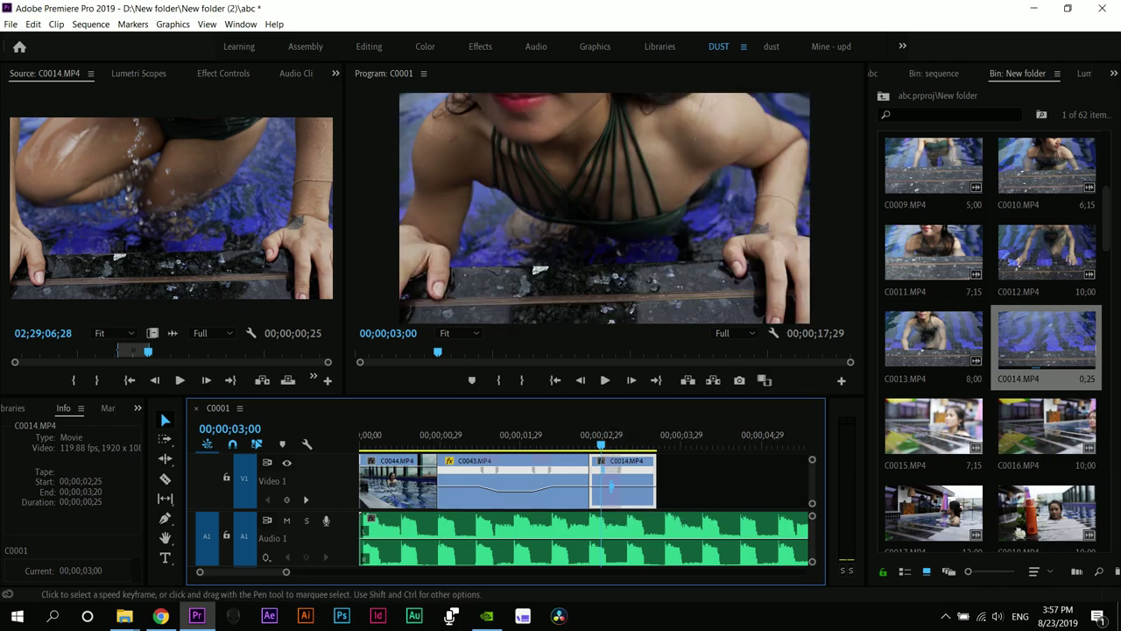
left_click_drag(611, 485, 632, 508)
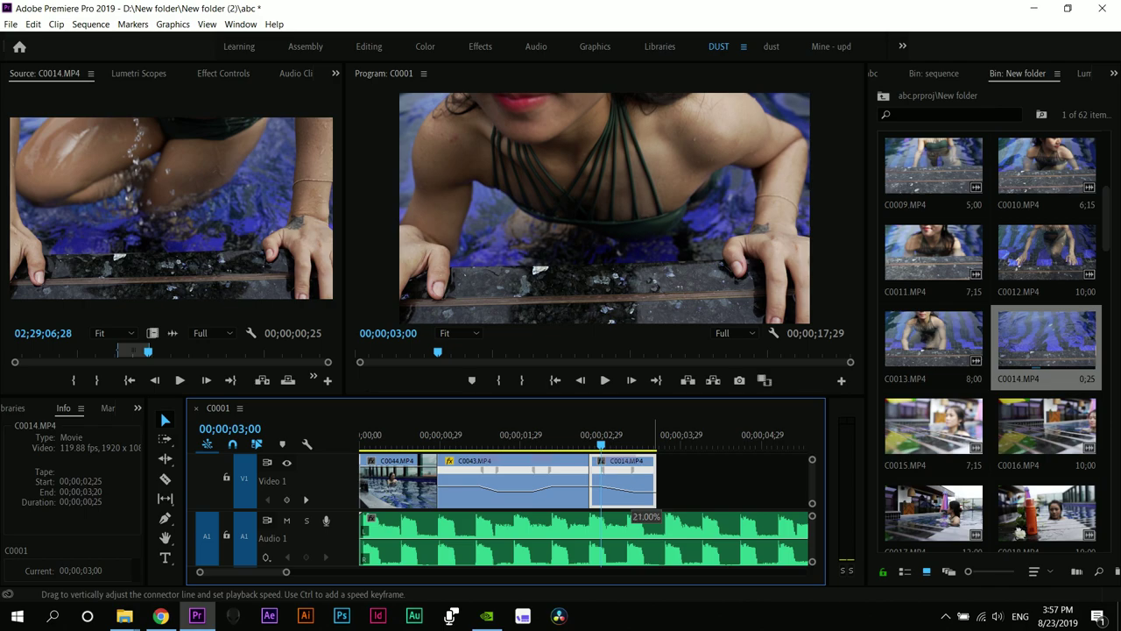
left_click_drag(633, 515, 633, 517)
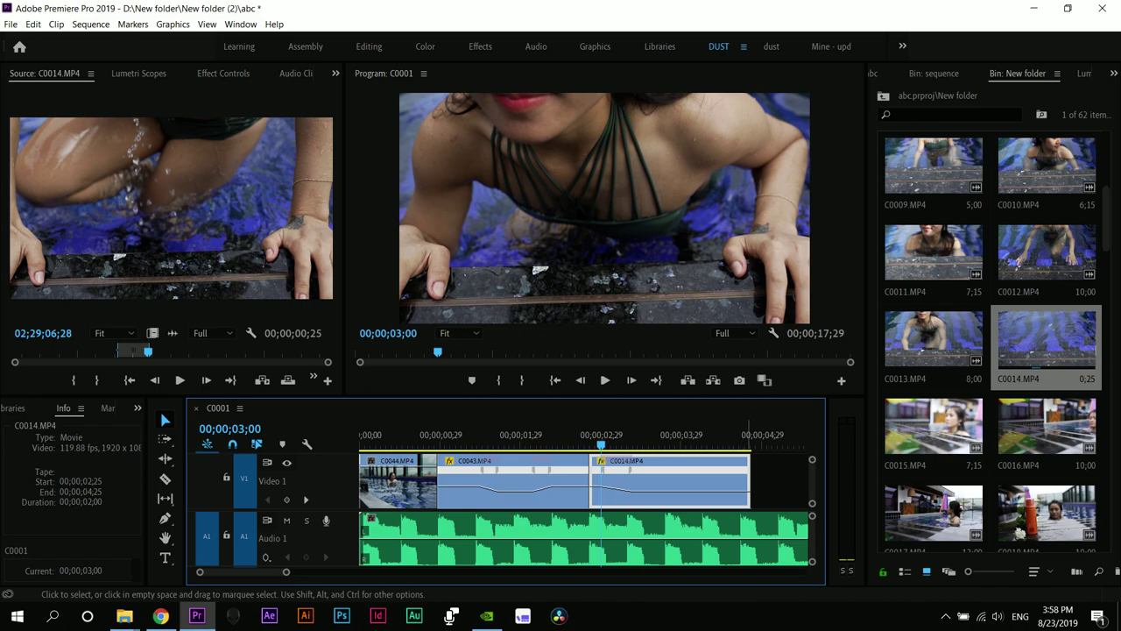
- Play the sequence from within C0043.MP4 through C0014.MP4 to check both speed ramps against the music
left_click(525, 434)
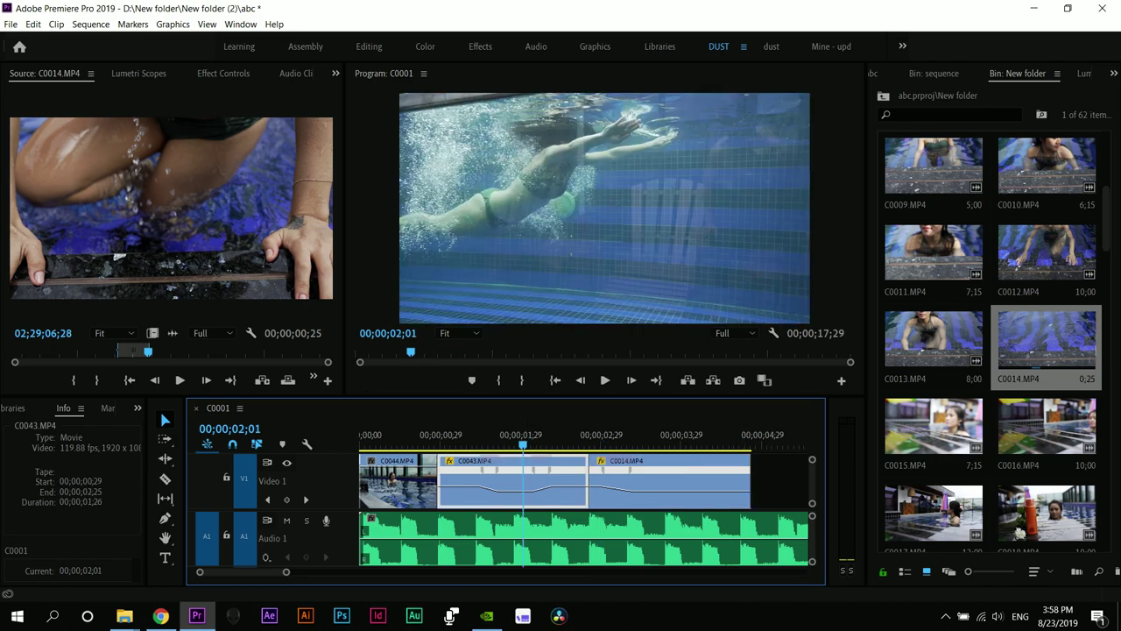
key("space")
key("space")
left_click(502, 435)
key("space")
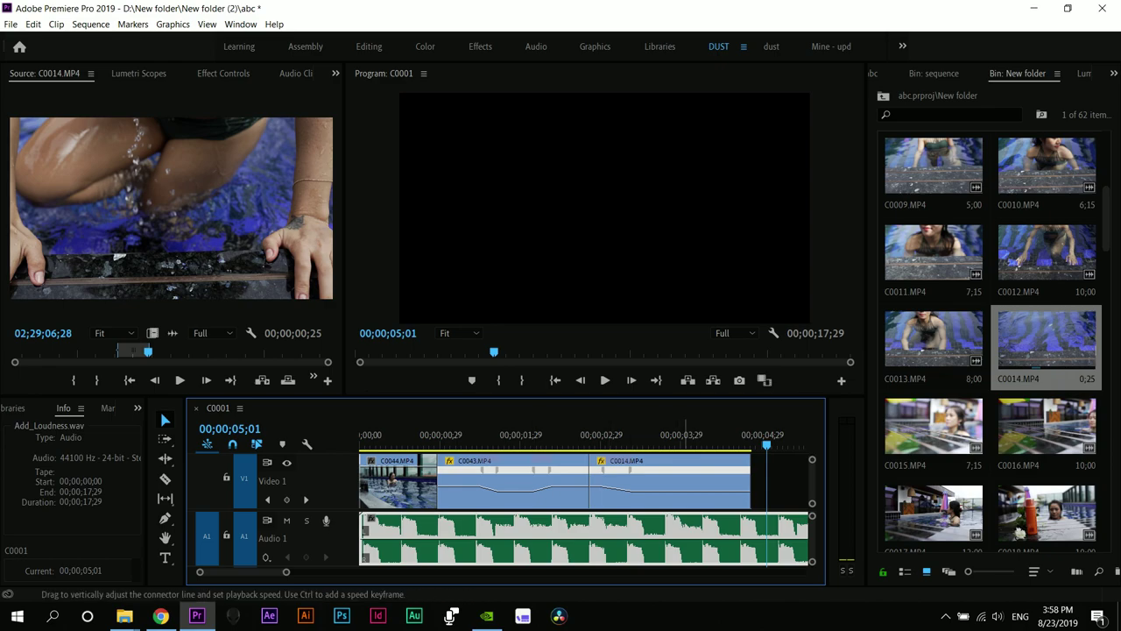
- Slow the section after the C0014.MP4 speed ramp until the clip ends at 00;00;05;15, and play from within C0043.MP4
left_click(688, 493)
left_click_drag(688, 493, 685, 495)
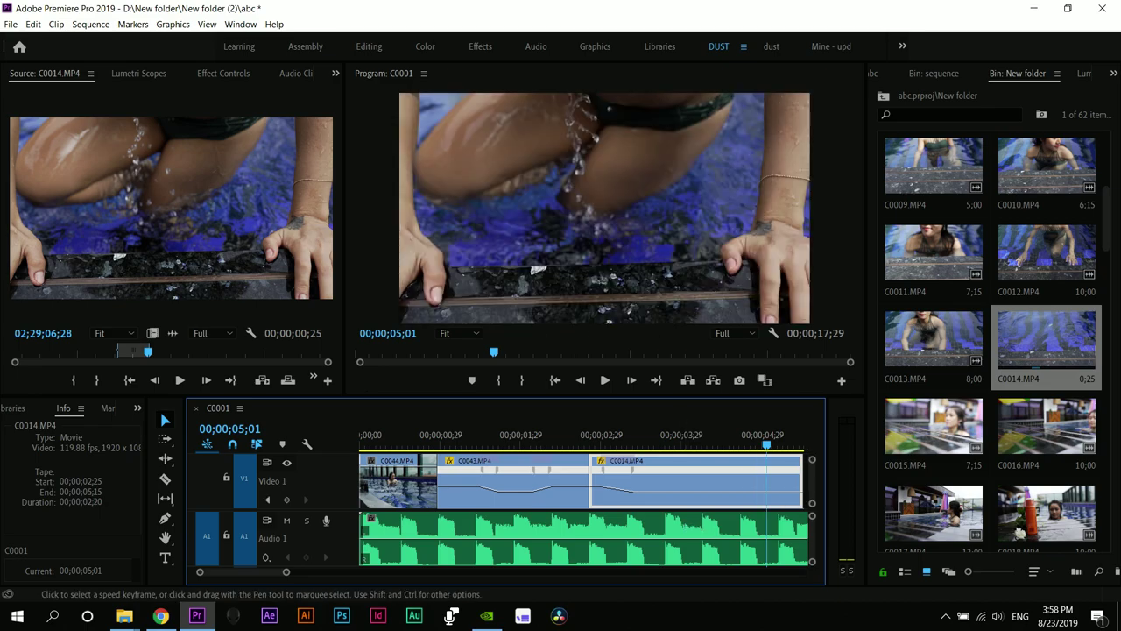
left_click(514, 436)
key("space")
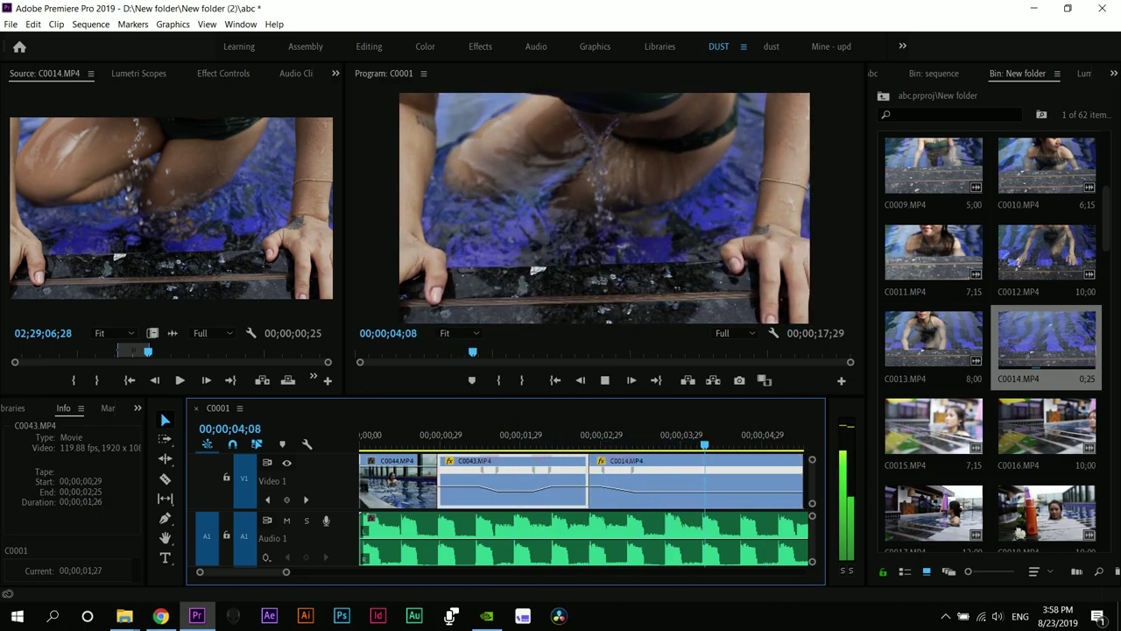
key("space")
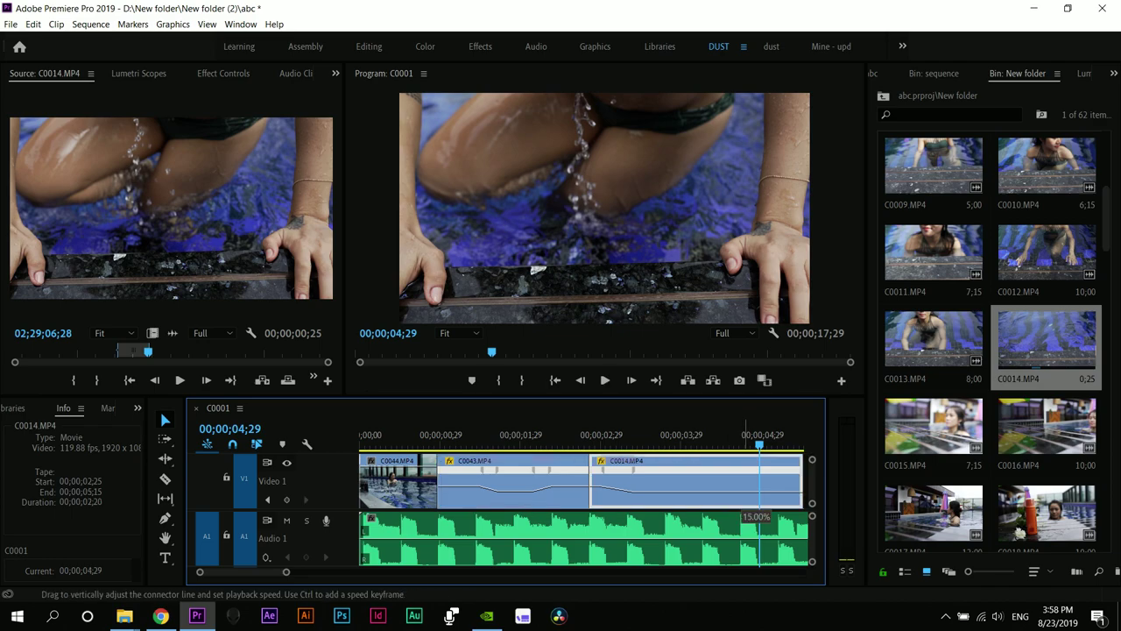
- Try slowing the end of C0014.MP4 until it reaches 00;00;06;17, play it, and restore the clip's end to 00;00;05;15
left_click(552, 481)
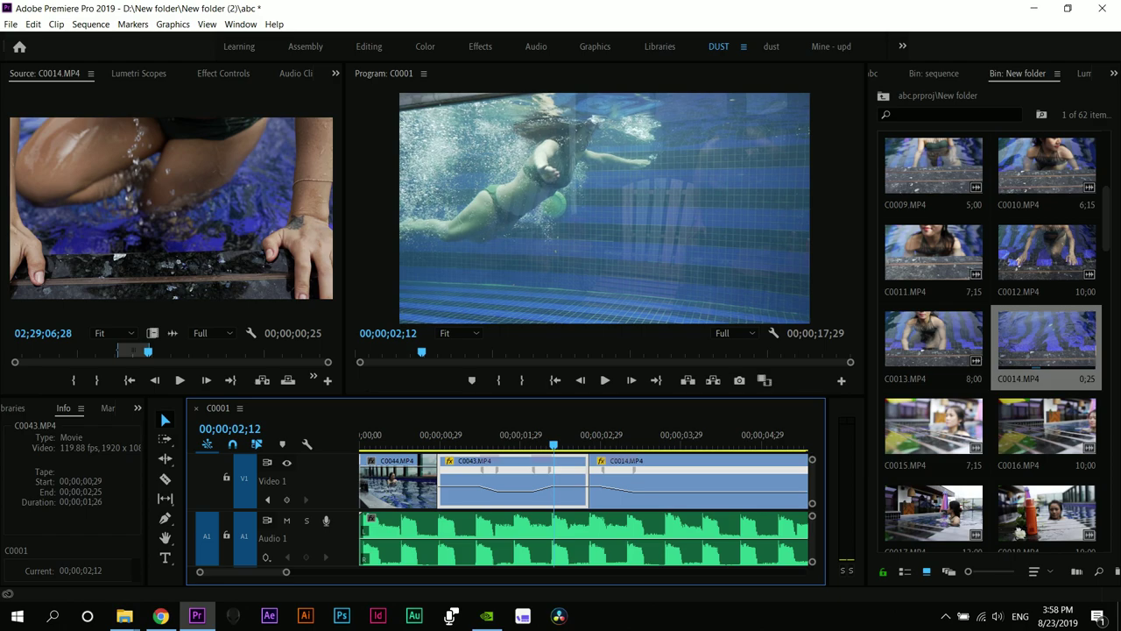
key("space")
key("space")
key("space")
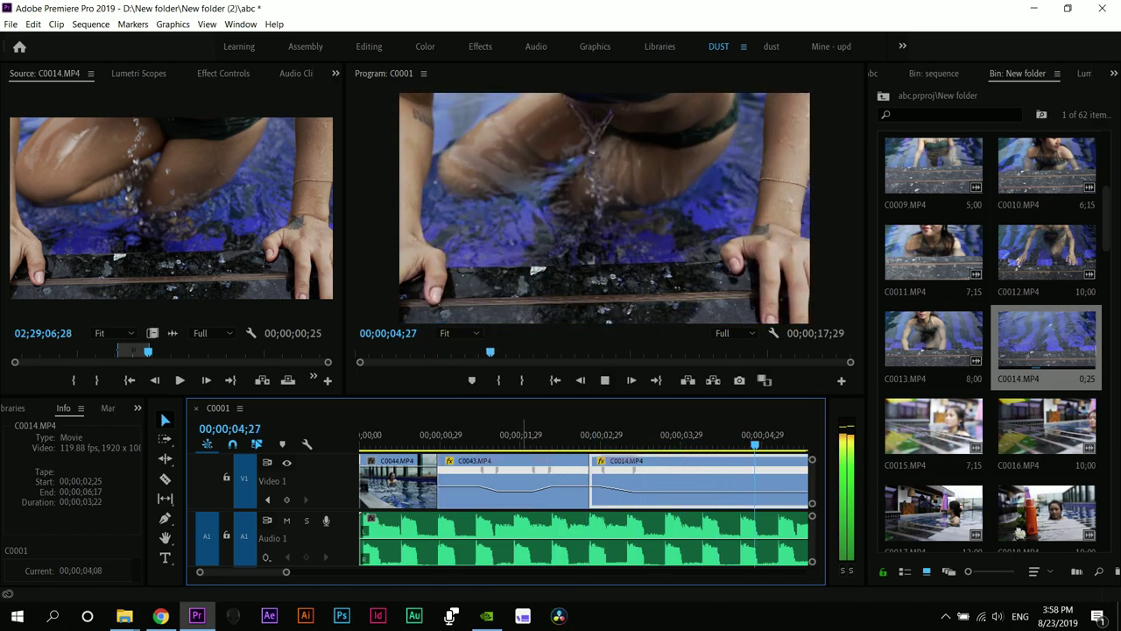
key("space")
scroll(497, 481, "down", 3)
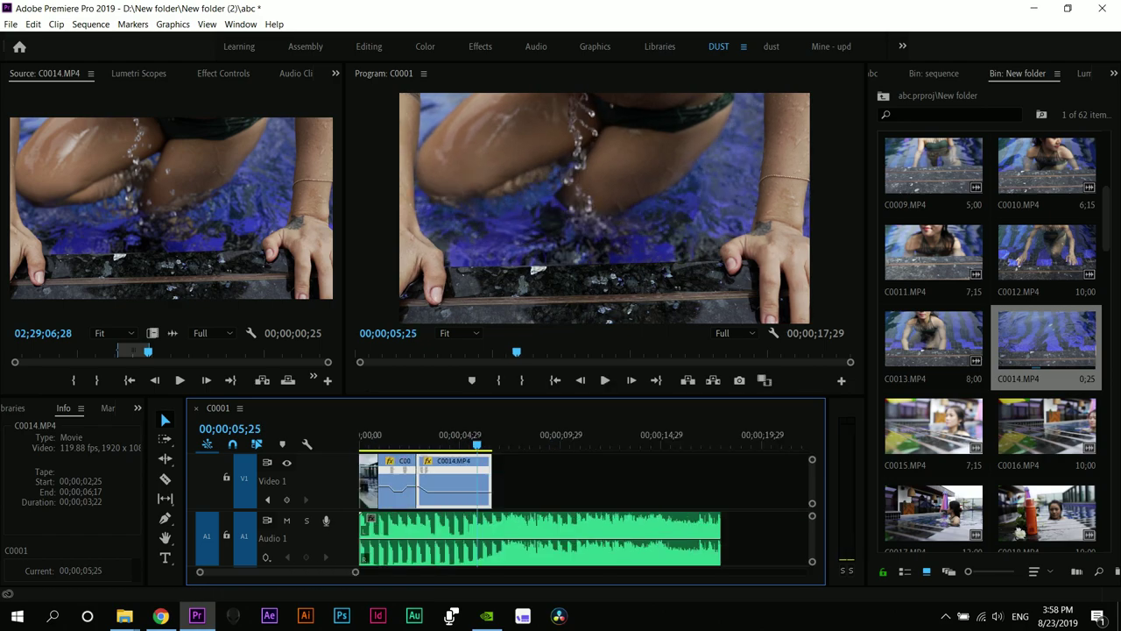
left_click_drag(437, 435, 411, 435)
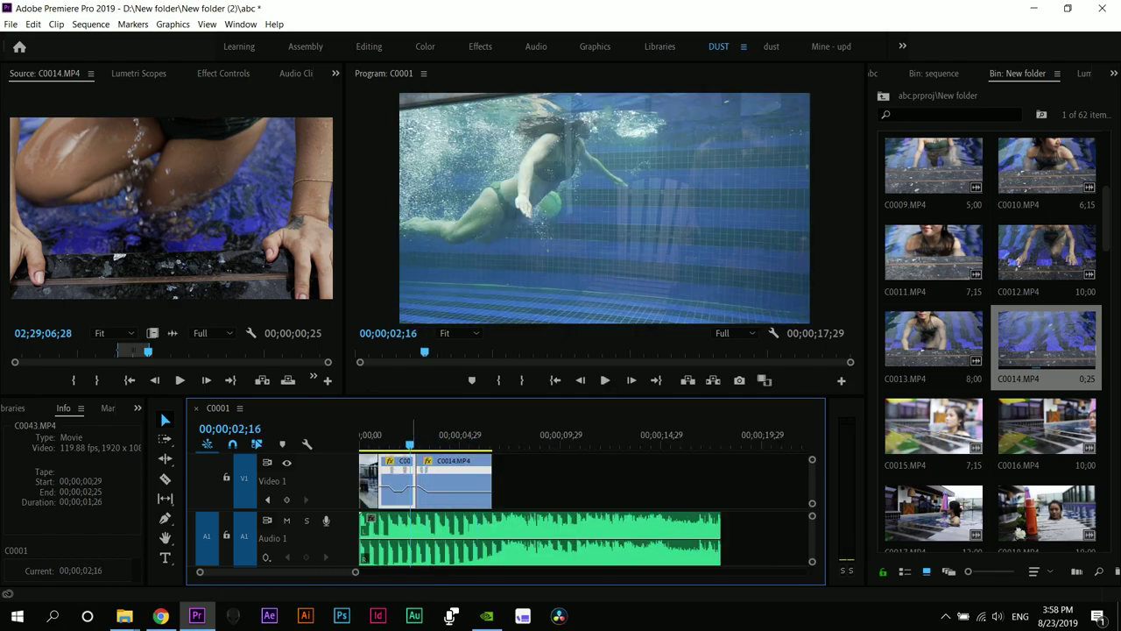
key("space")
key("space")
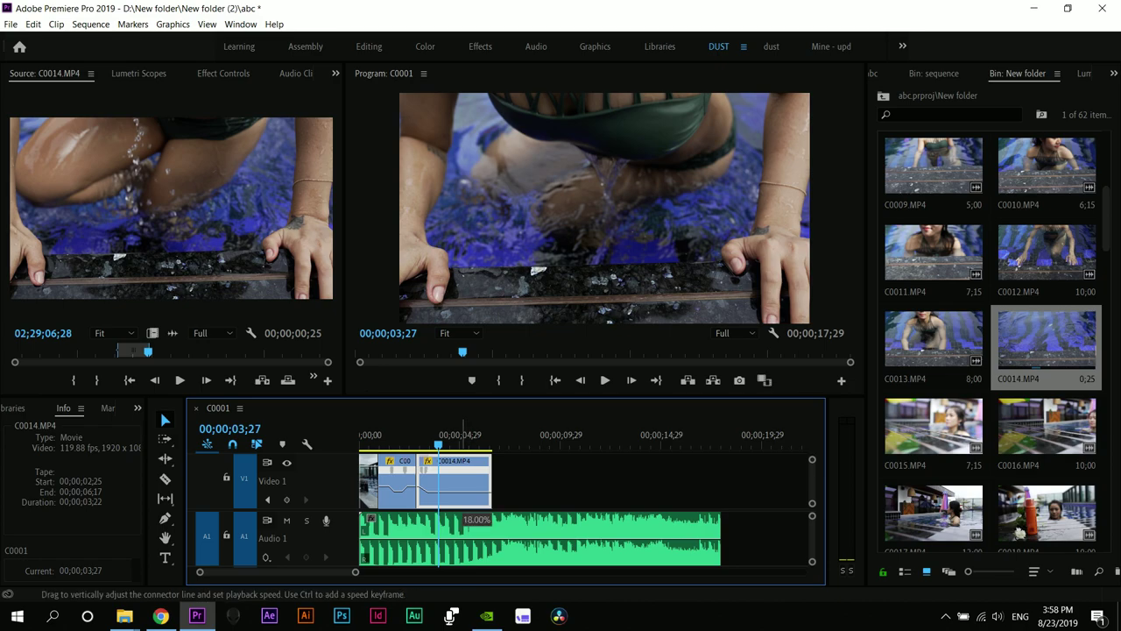
left_click_drag(463, 493, 463, 490)
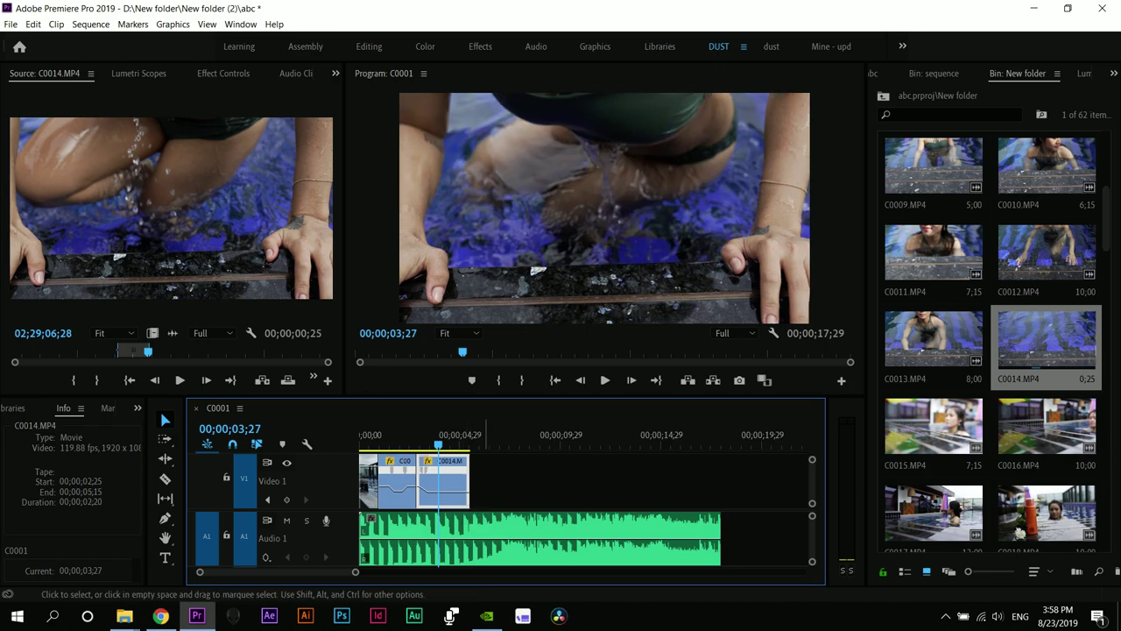
- Trim the end of the C0014.MP4 clip on V1 back to 00;00;05;06
key("=")
key("equal")
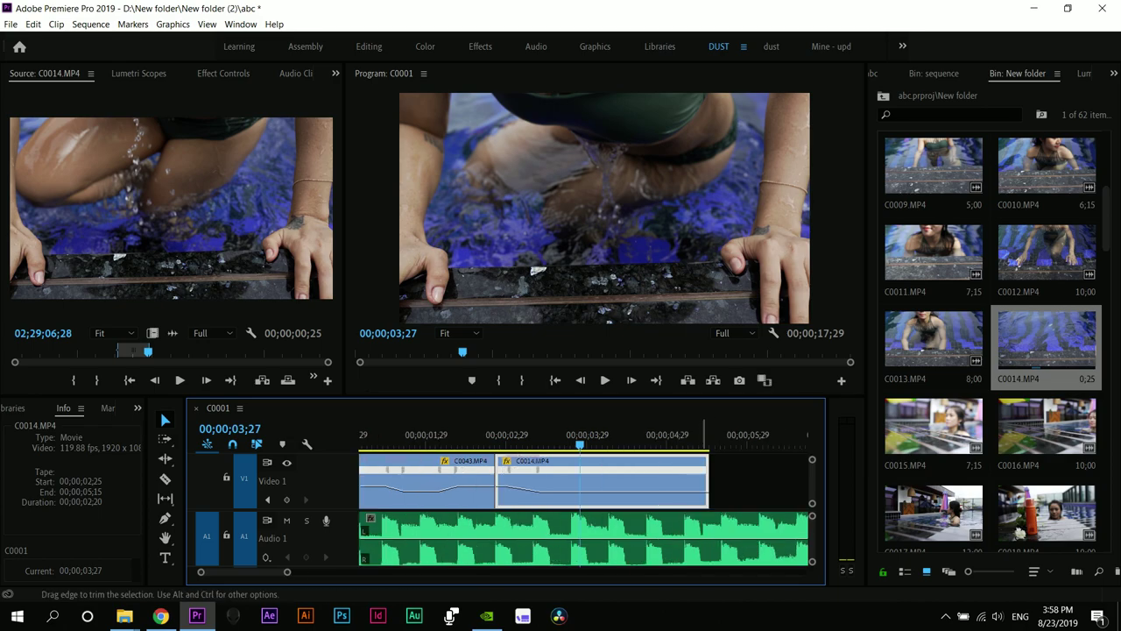
left_click_drag(708, 486, 685, 486)
key("minus")
key("ctrl+s")
key("minus")
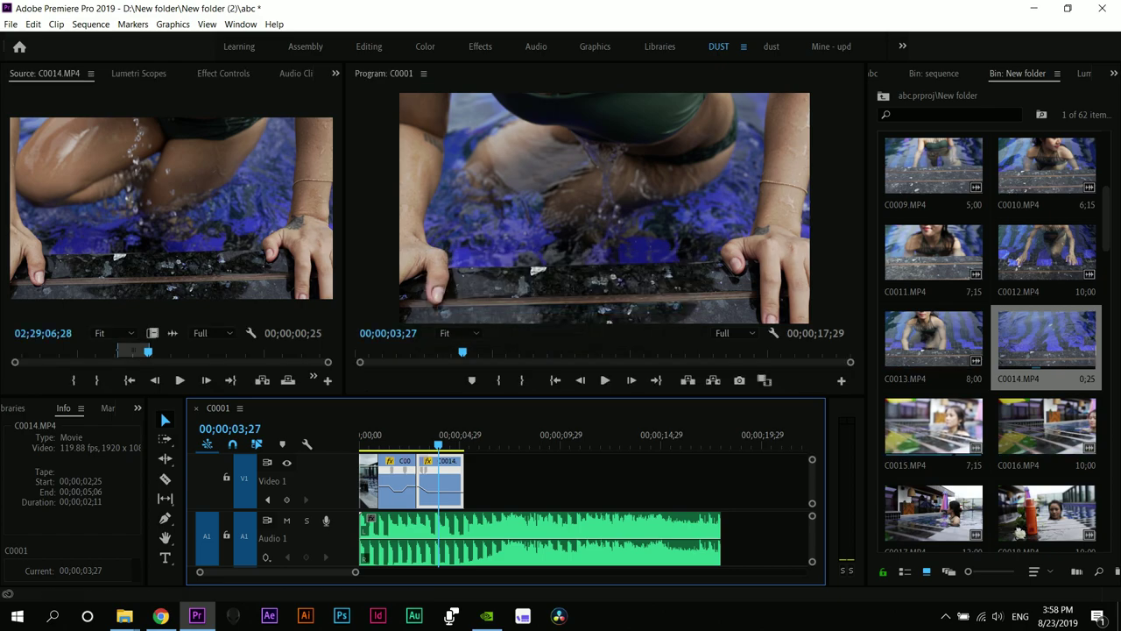
- Preview C0015.MP4 and C0016.MP4 in the source monitor and mark the In point of C0016.MP4 at 02;29;23;27
double_click(952, 428)
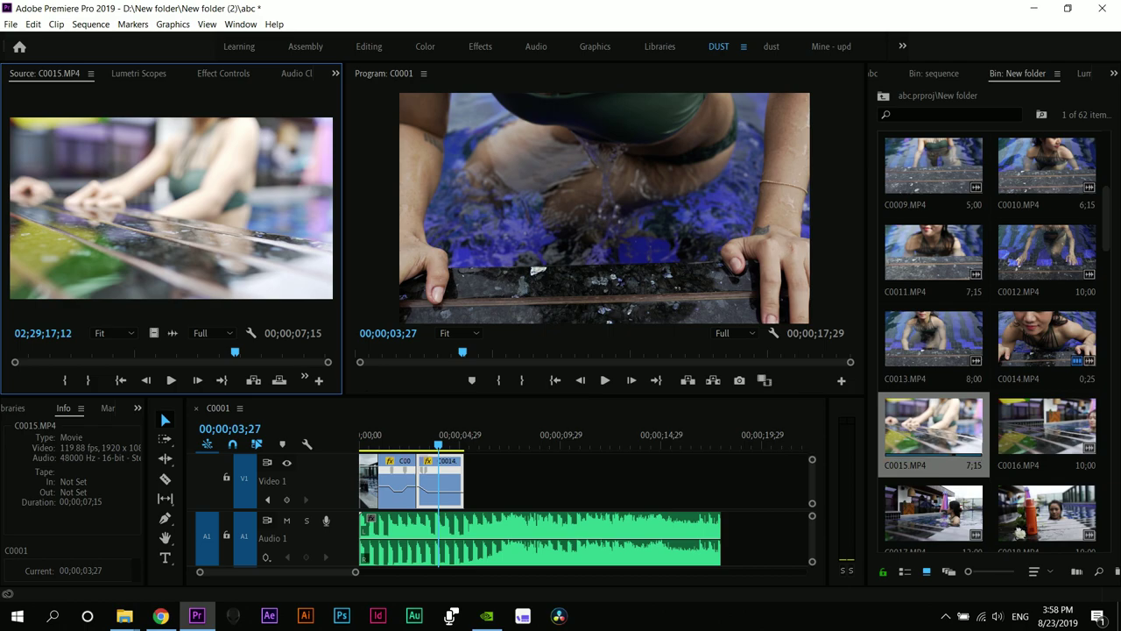
left_click_drag(25, 352, 239, 352)
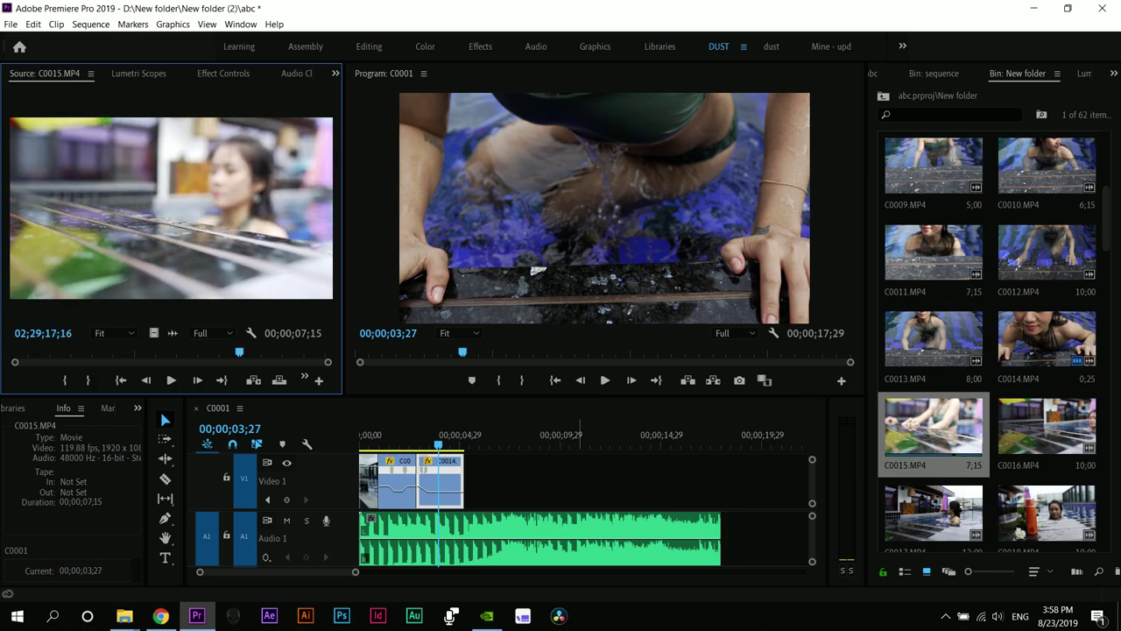
double_click(1068, 427)
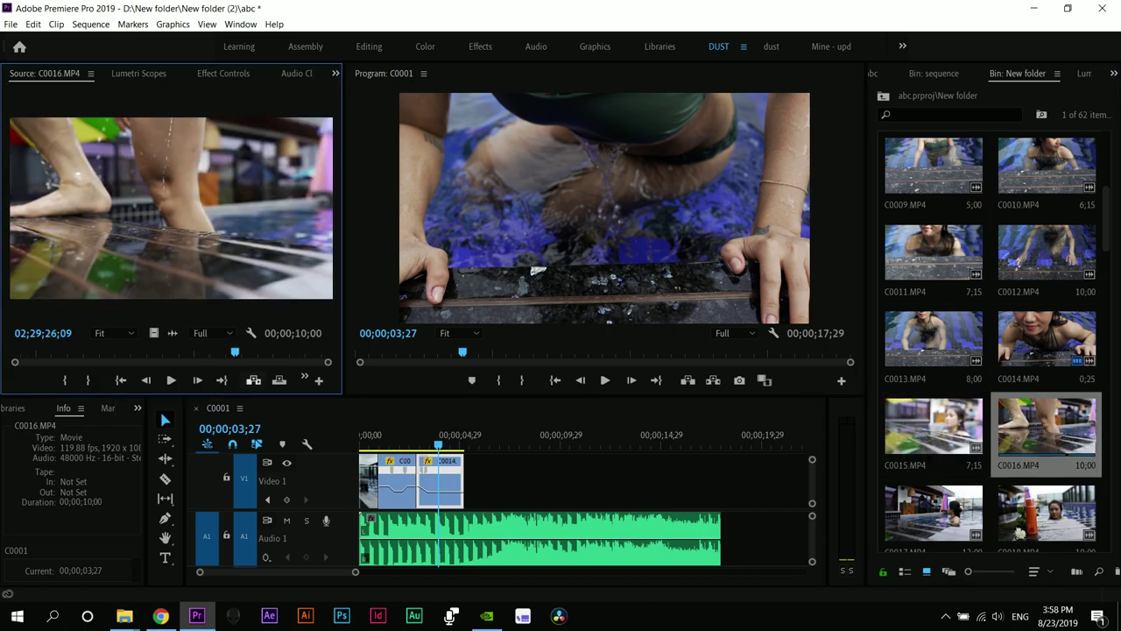
left_click_drag(11, 353, 47, 352)
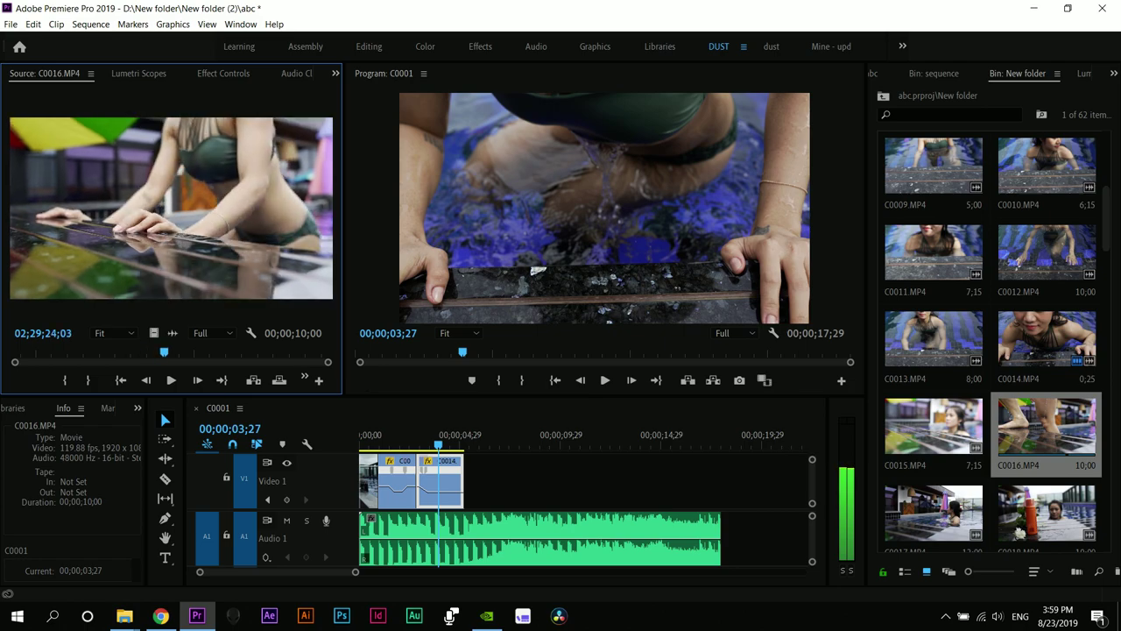
key("space")
key("i")
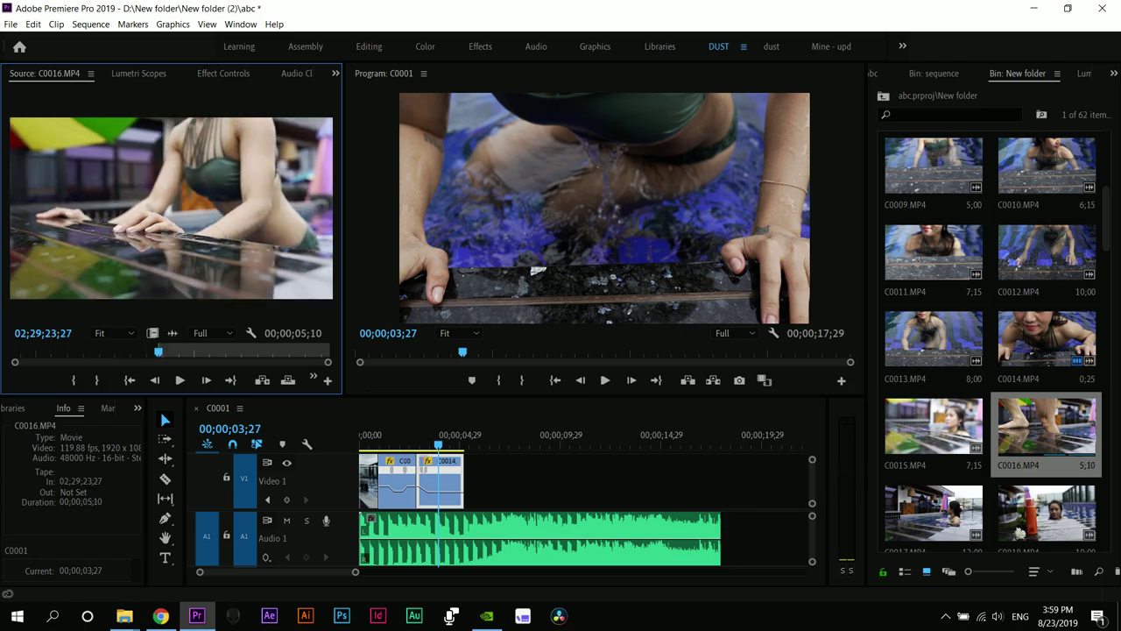
- Play the sequence from the end of C0014.MP4 to 00;00;06;00 to hear the music that follows
left_click_drag(439, 444, 460, 444)
key("Right")
key("Right")
key("Right")
key("Right")
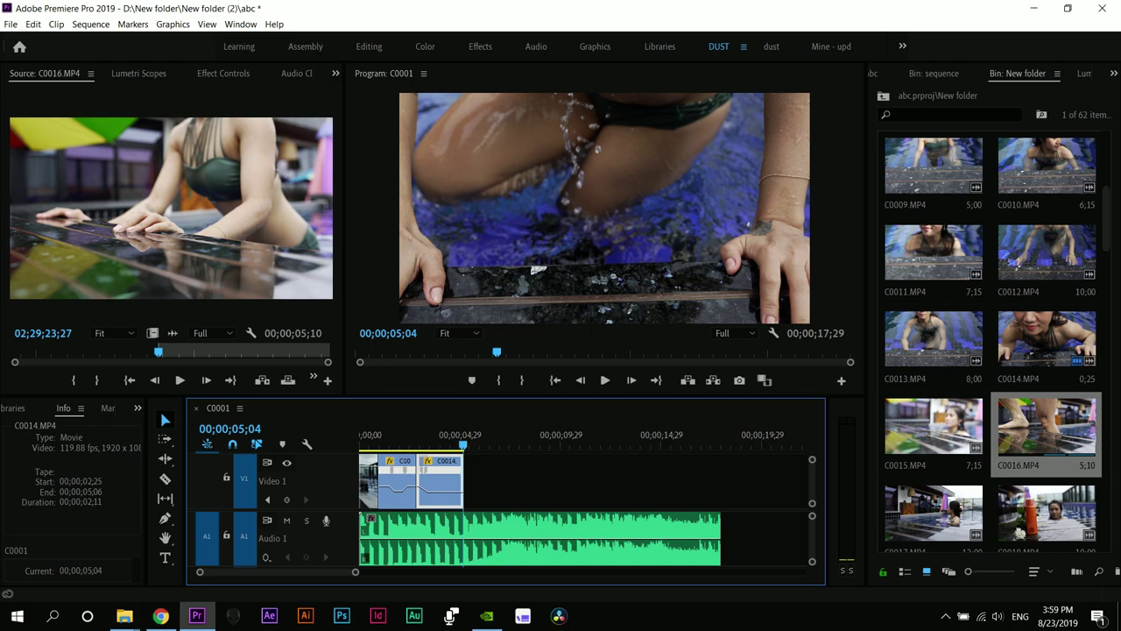
key("space")
key("space")
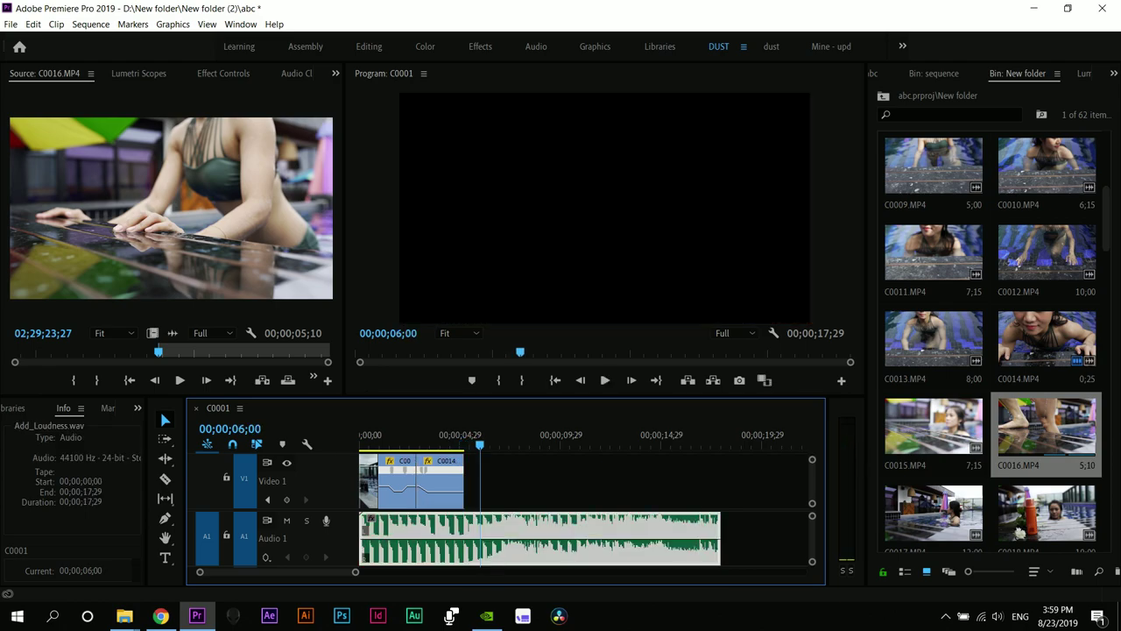
- Mark the Out point of C0016.MP4 at 02;29;25;09 and place only its video on V1 directly after C0014.MP4
key("shift+2")
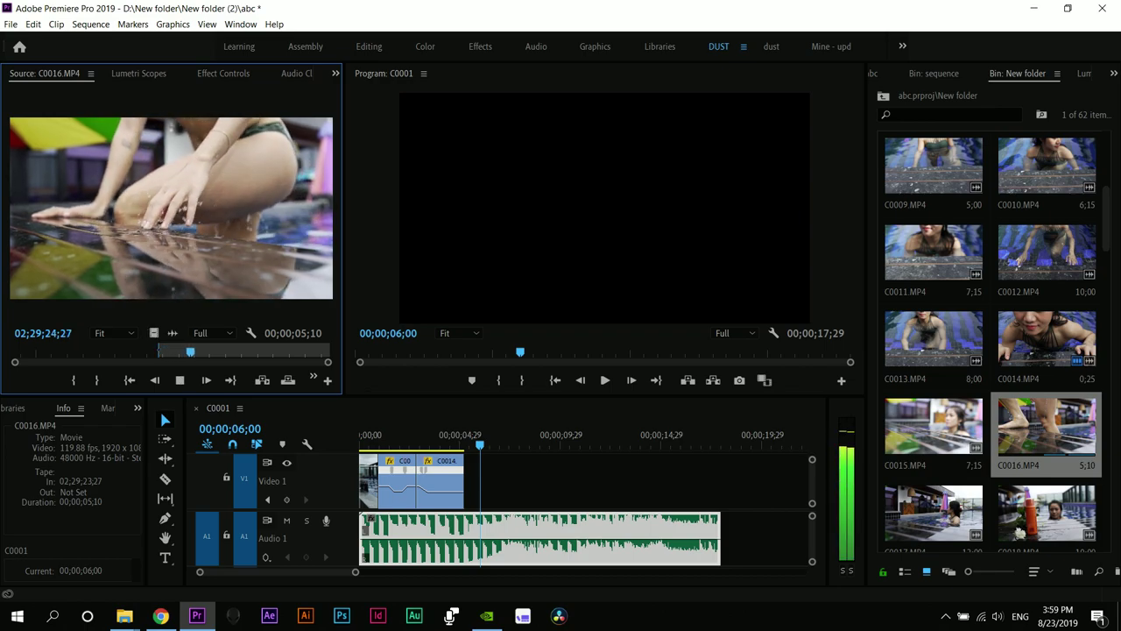
key("space")
key("space")
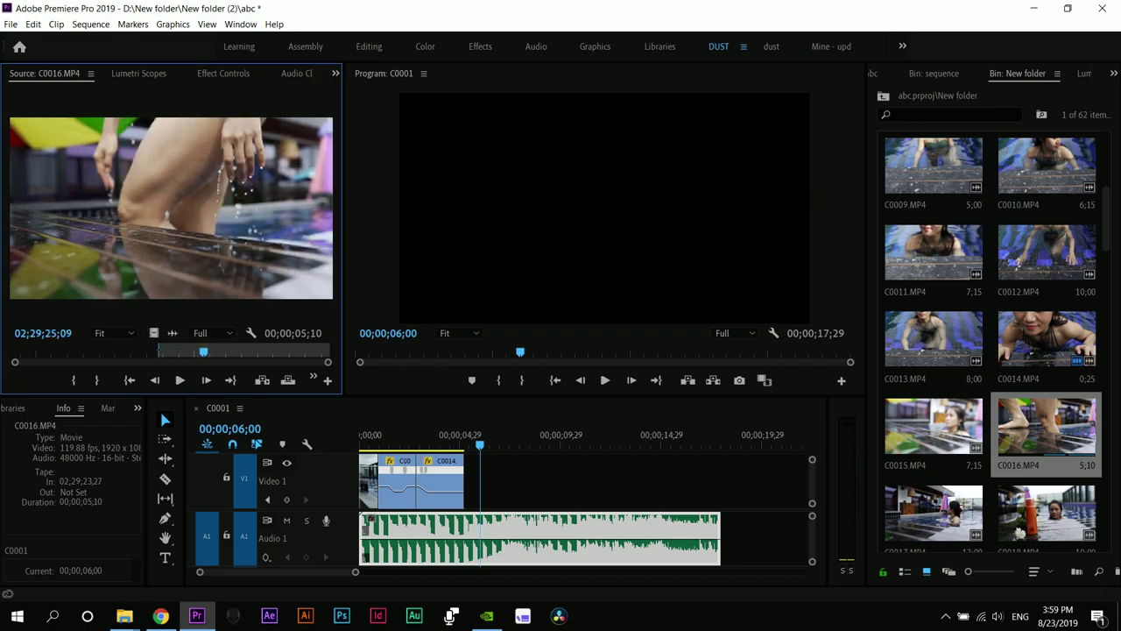
key("o")
left_click_drag(153, 333, 470, 481)
- Show the Time Remapping Speed line on the C0016.MP4 clip in the sequence
key("=")
key("=")
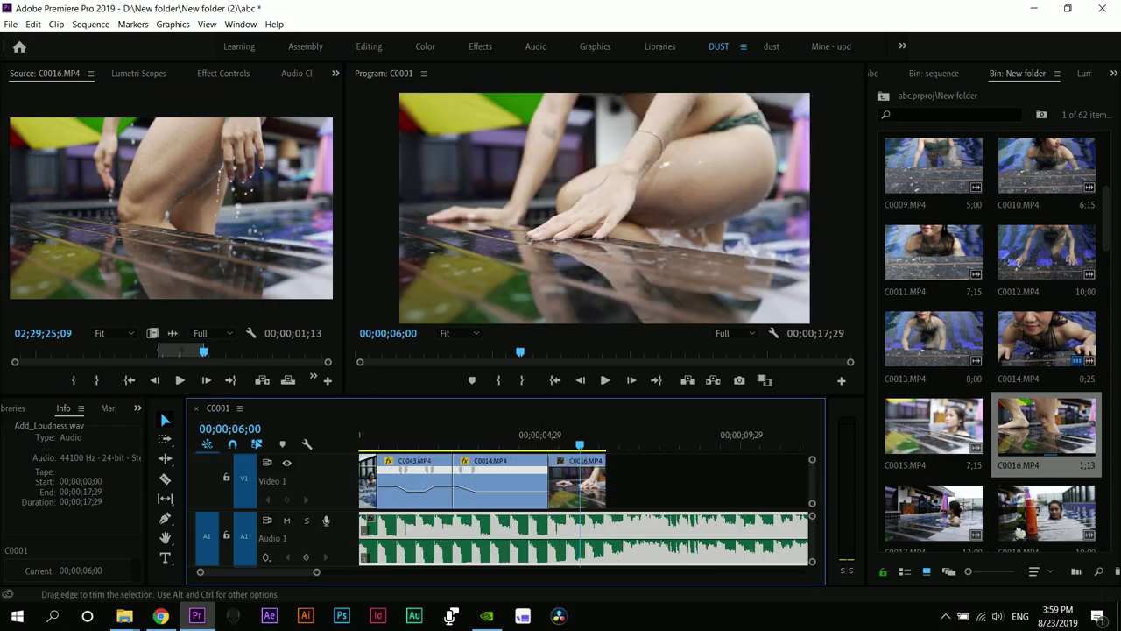
left_click(526, 437)
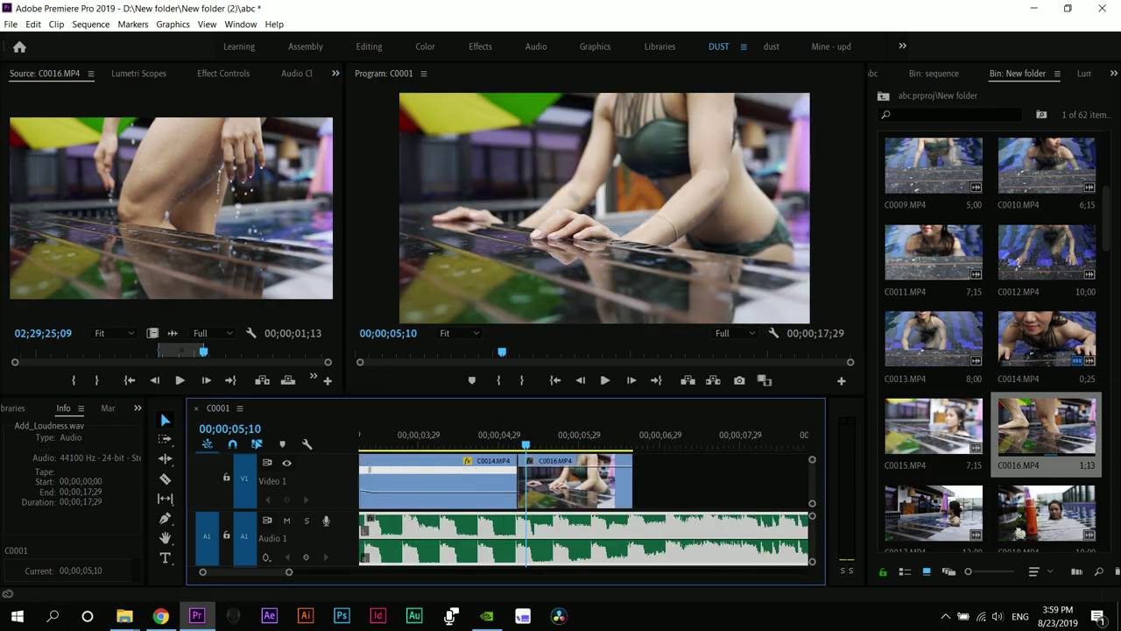
key("minus")
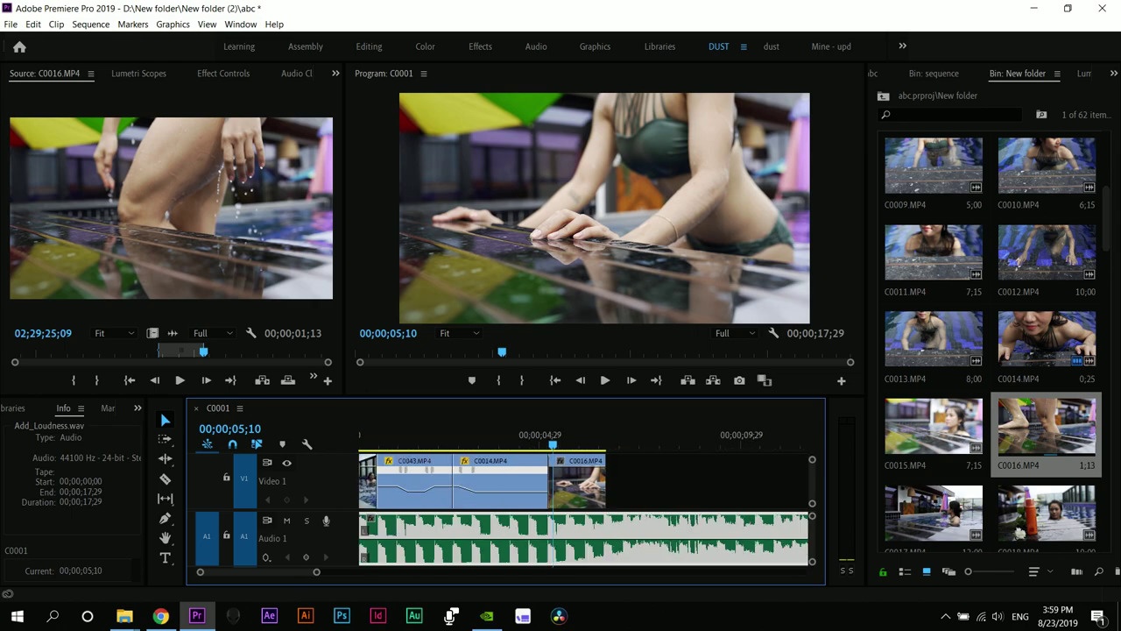
key("equal")
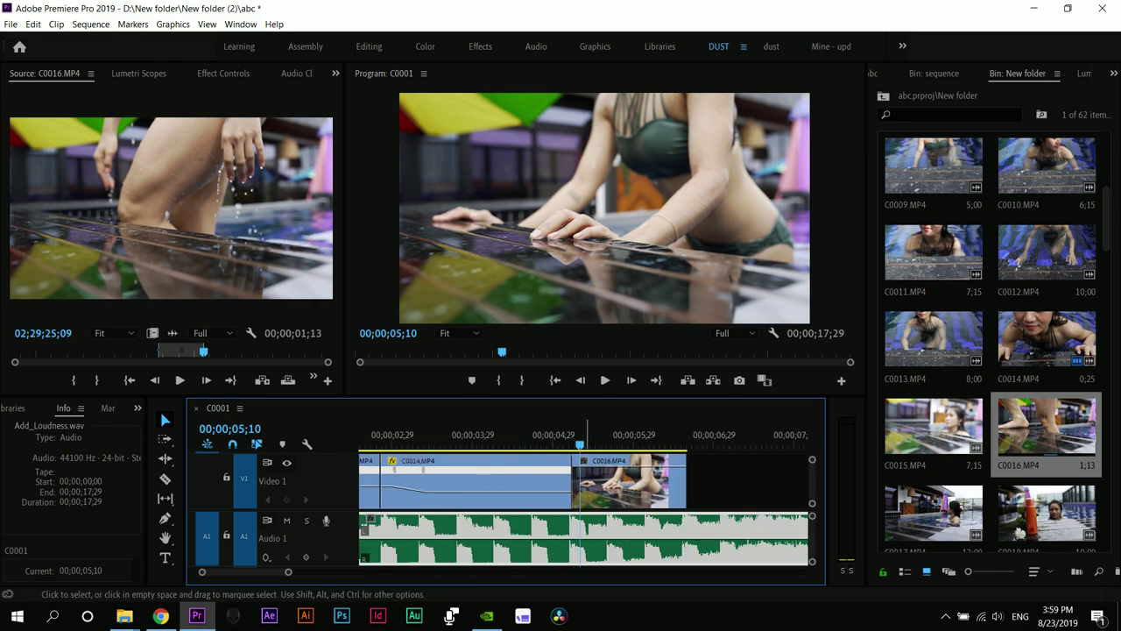
right_click(584, 461)
mouse_move(649, 500)
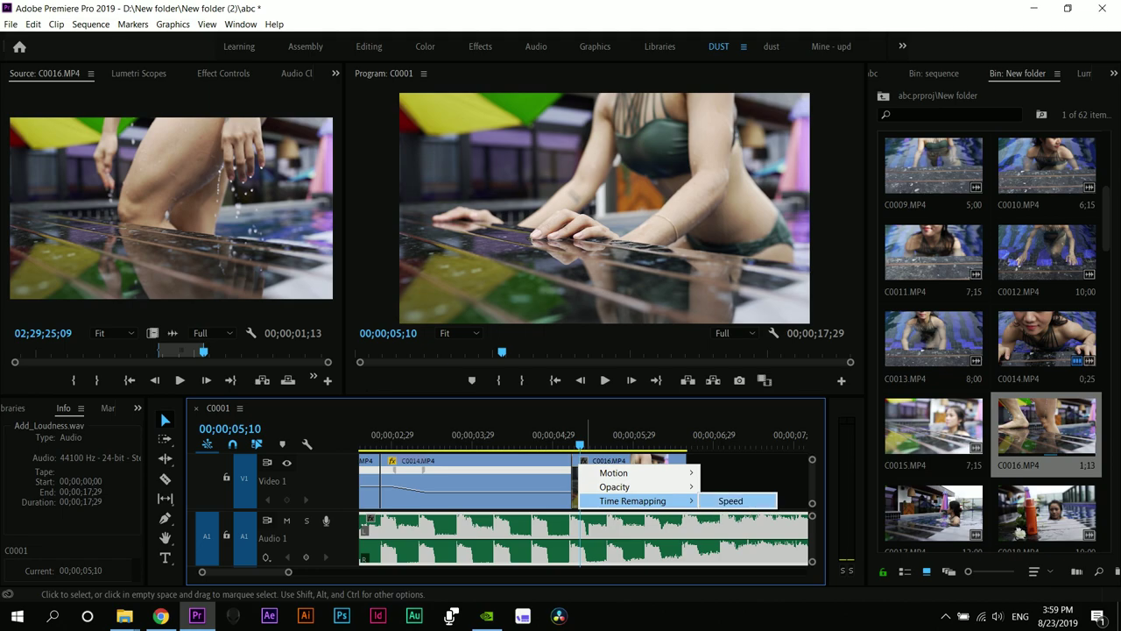
left_click(729, 500)
- Play the cut from C0014.MP4 into C0016.MP4 and reselect Time Remapping Speed for C0016.MP4
left_click_drag(581, 436, 485, 436)
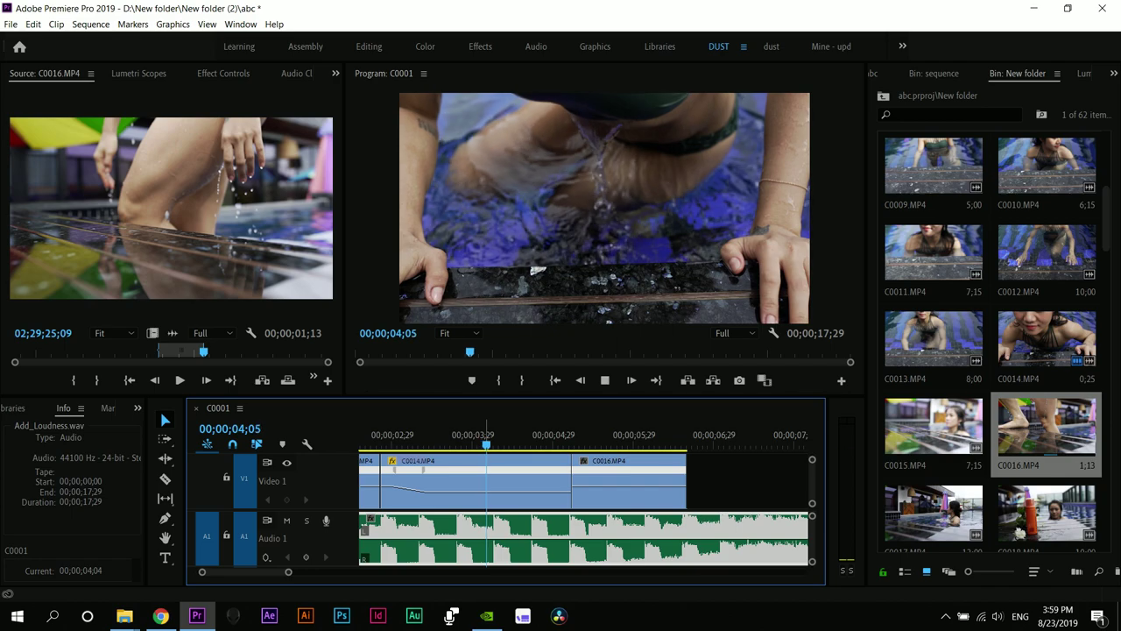
key("space")
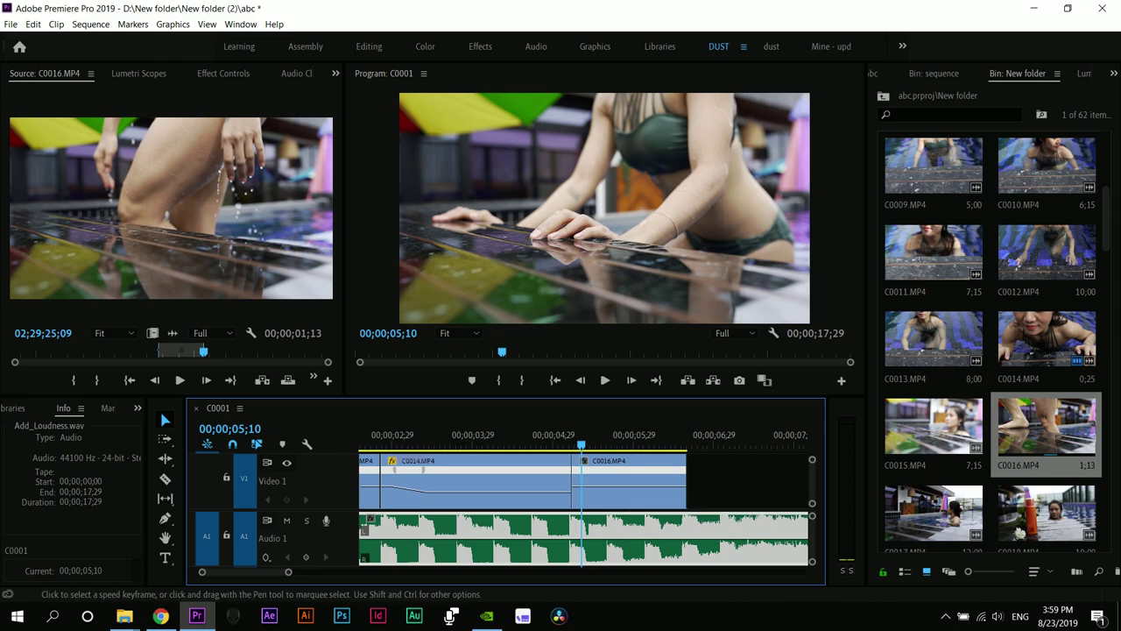
right_click(581, 463)
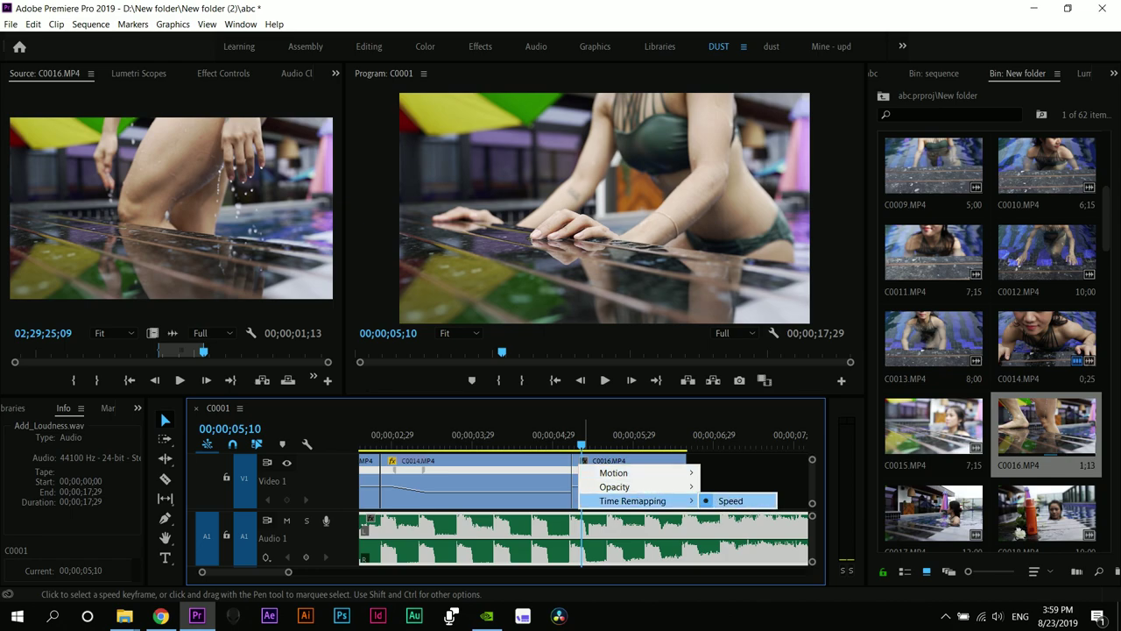
left_click(730, 500)
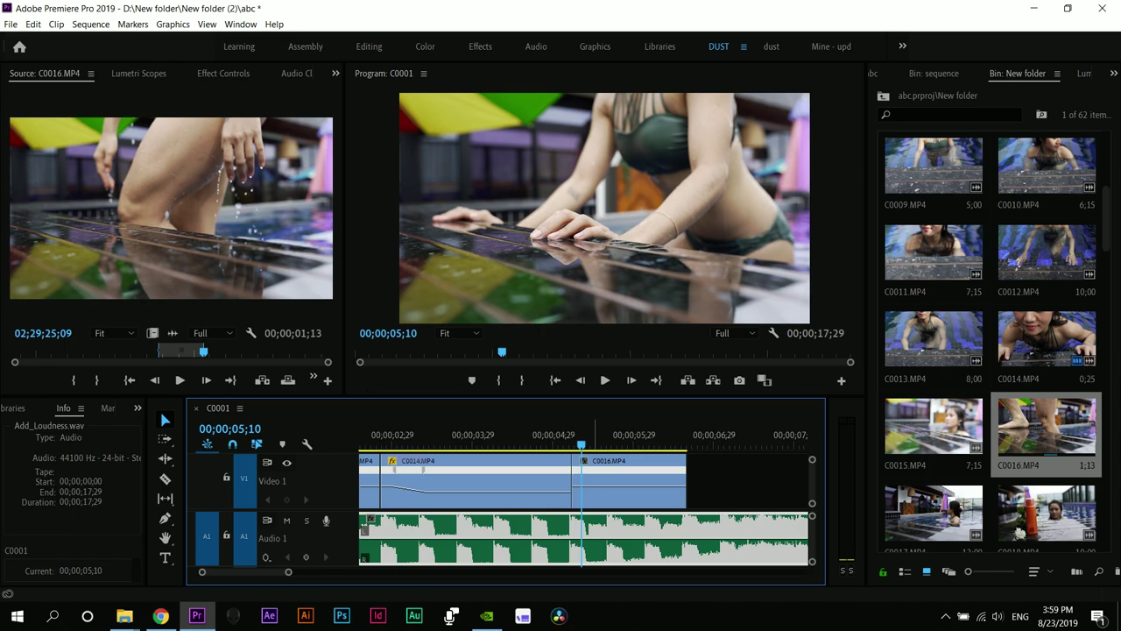
- Add a speed keyframe to C0016.MP4 at 00;00;06;10 and split it into a gradual ramp
key("space")
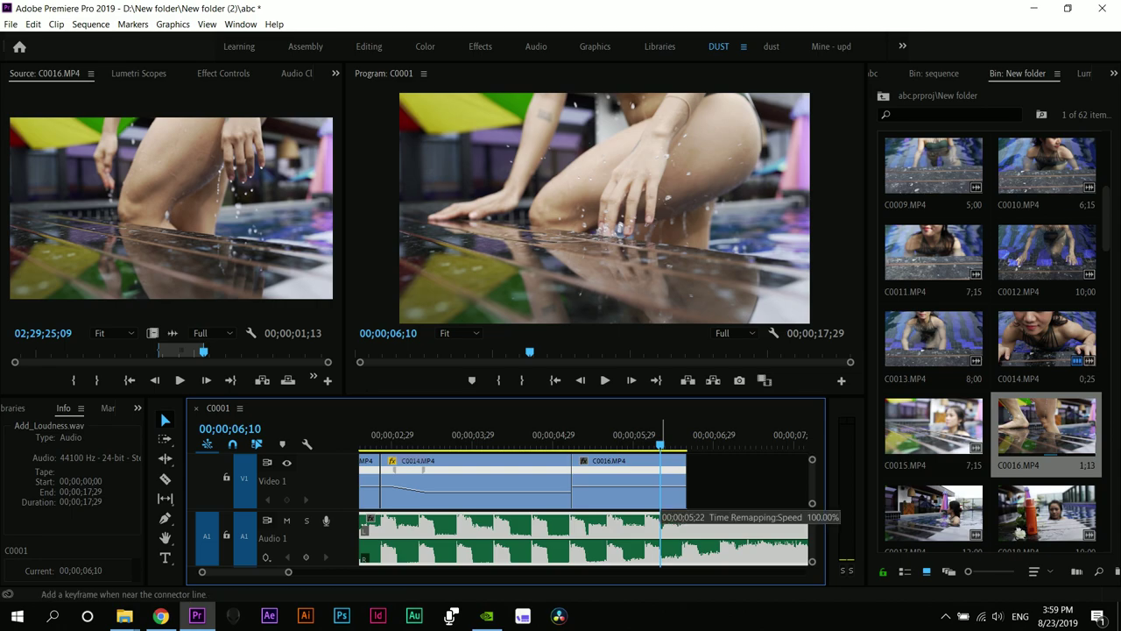
left_click(661, 473)
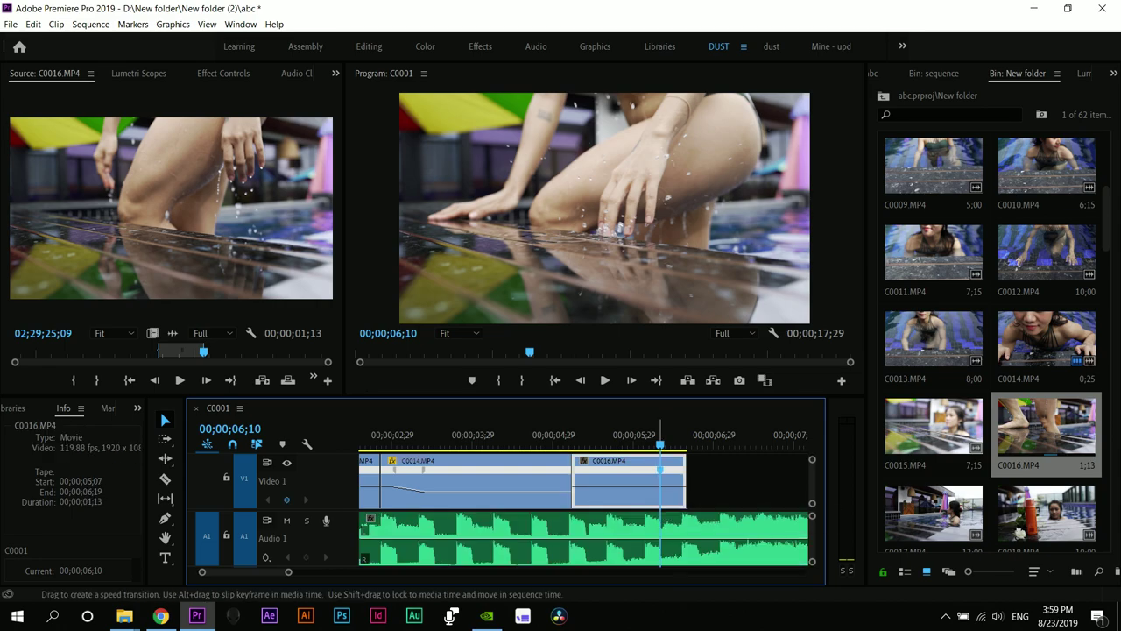
left_click_drag(661, 470, 632, 471)
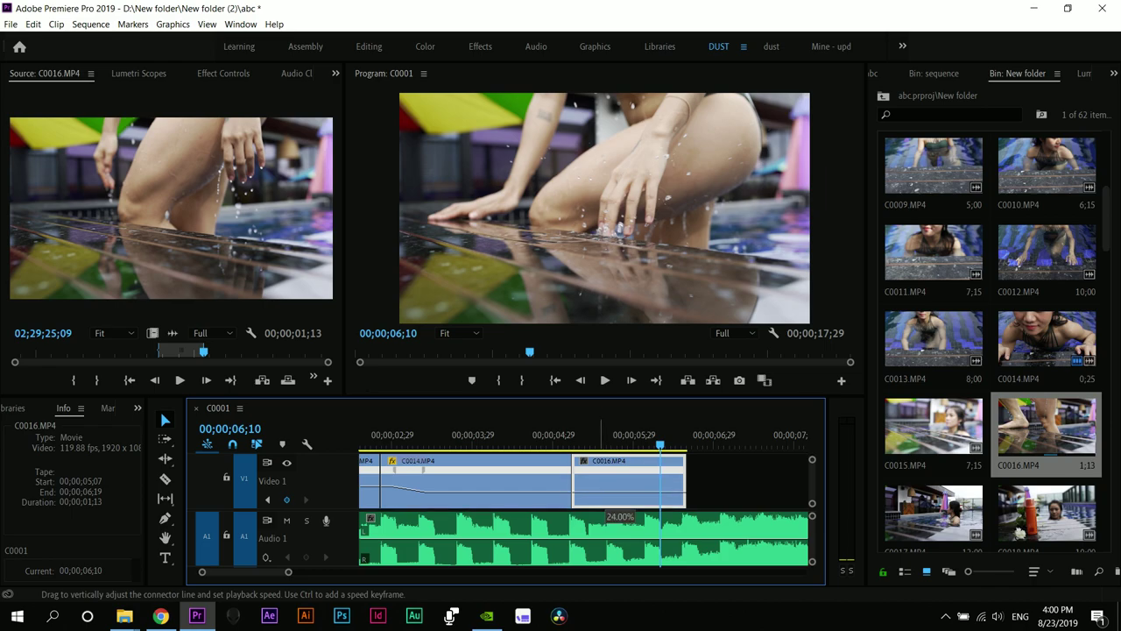
- Slow the section before the C0016.MP4 ramp until the clip ends at 00;00;09;25, and play from within C0014.MP4
left_click_drag(600, 493, 600, 495)
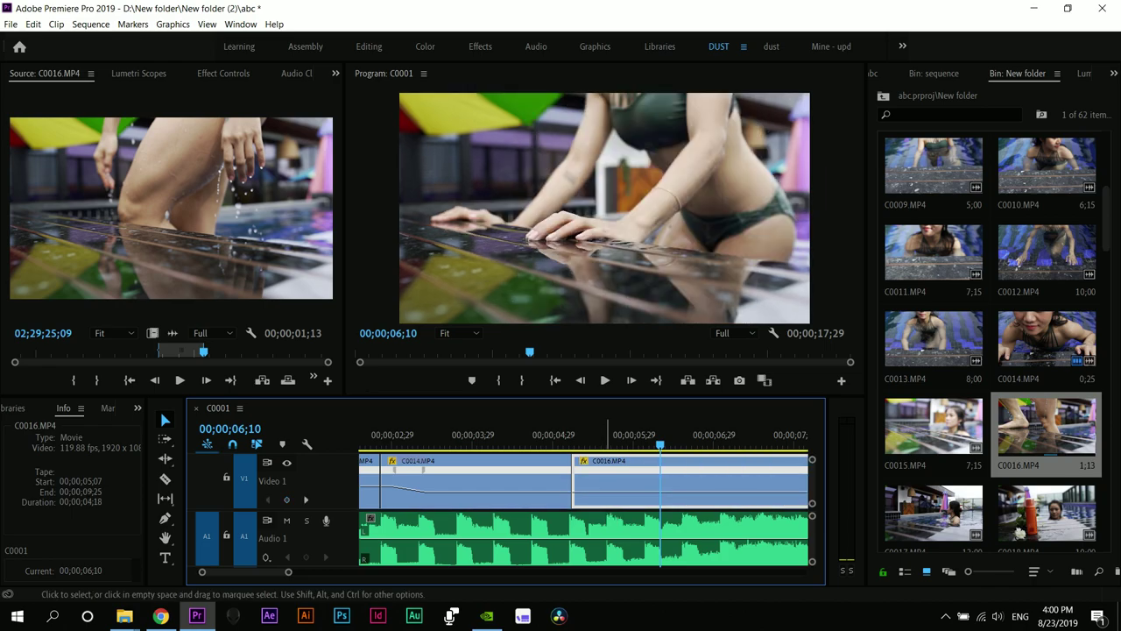
left_click(551, 438)
key("minus")
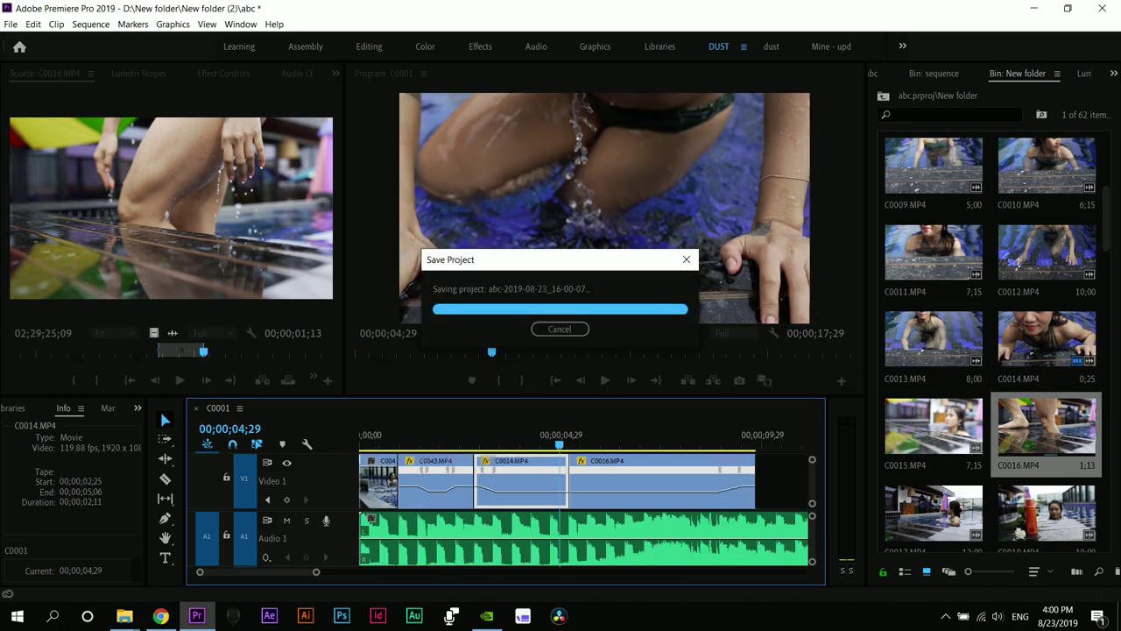
left_click(492, 438)
key("space")
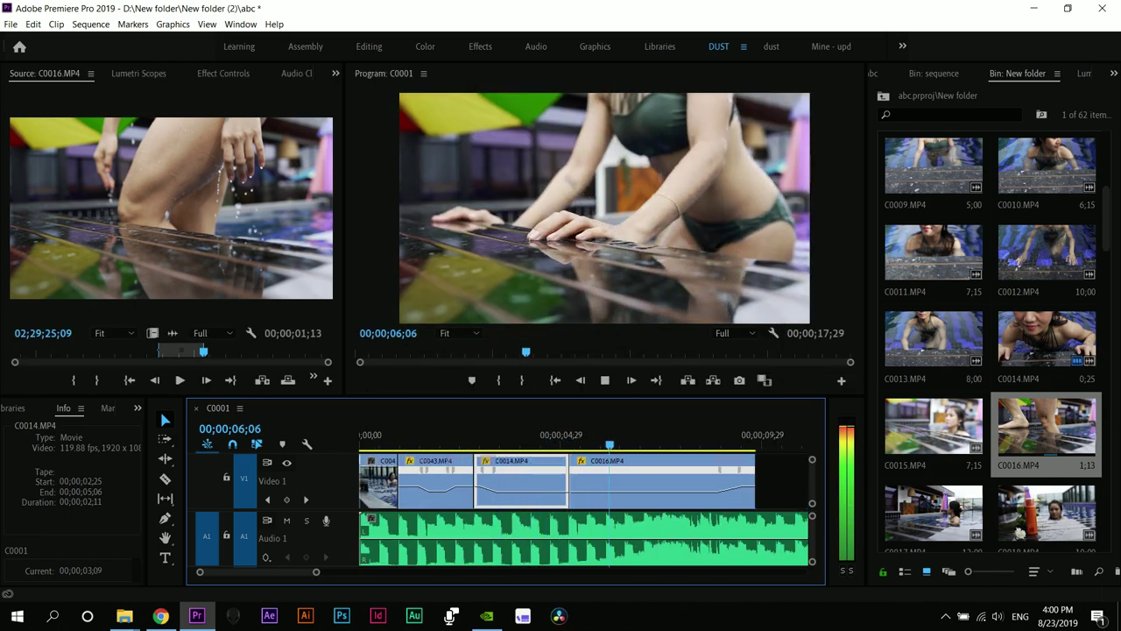
- Trim the start of the C0016.MP4 clip to a duration of 00;00;03;14, move it back against C0014.MP4, and play the cut
key("space")
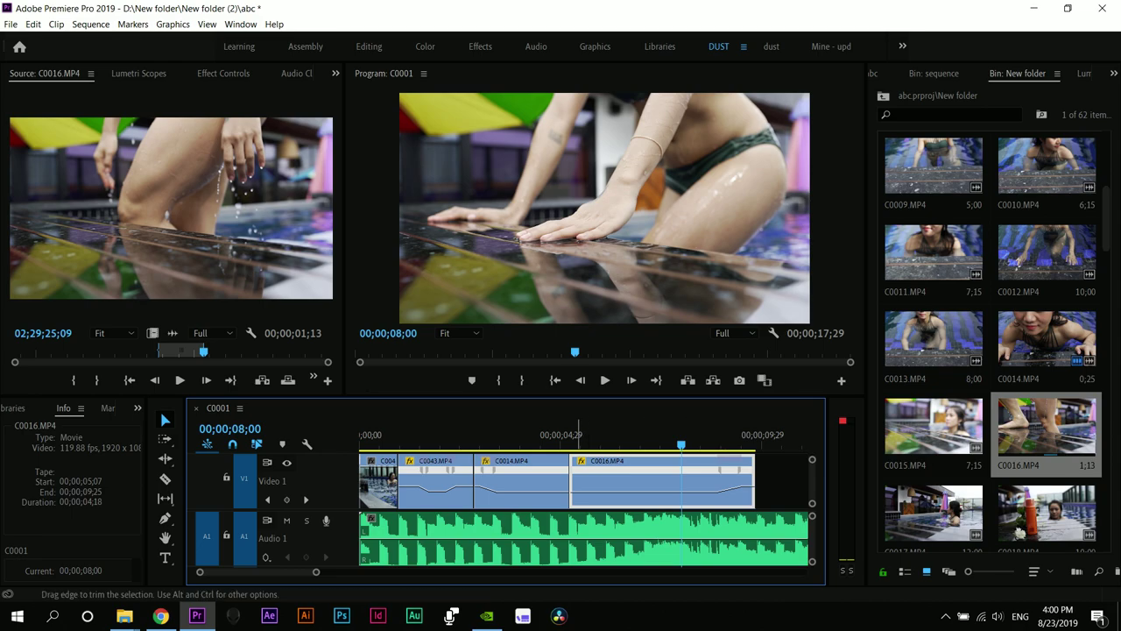
left_click_drag(571, 482, 612, 490)
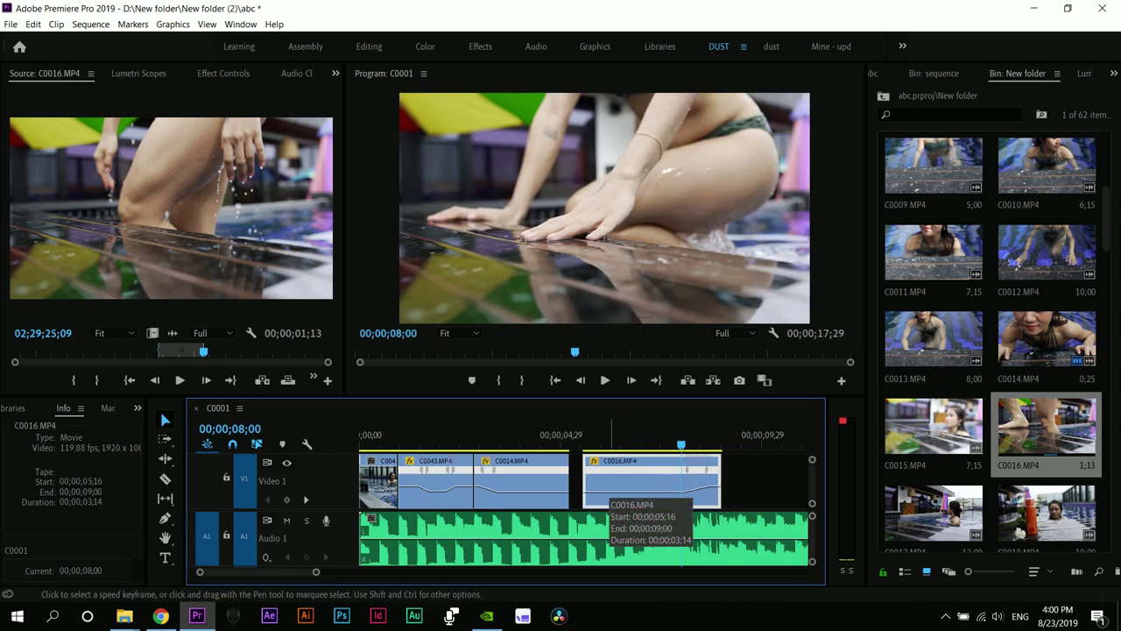
left_click_drag(627, 492, 615, 491)
left_click(551, 436)
key("space")
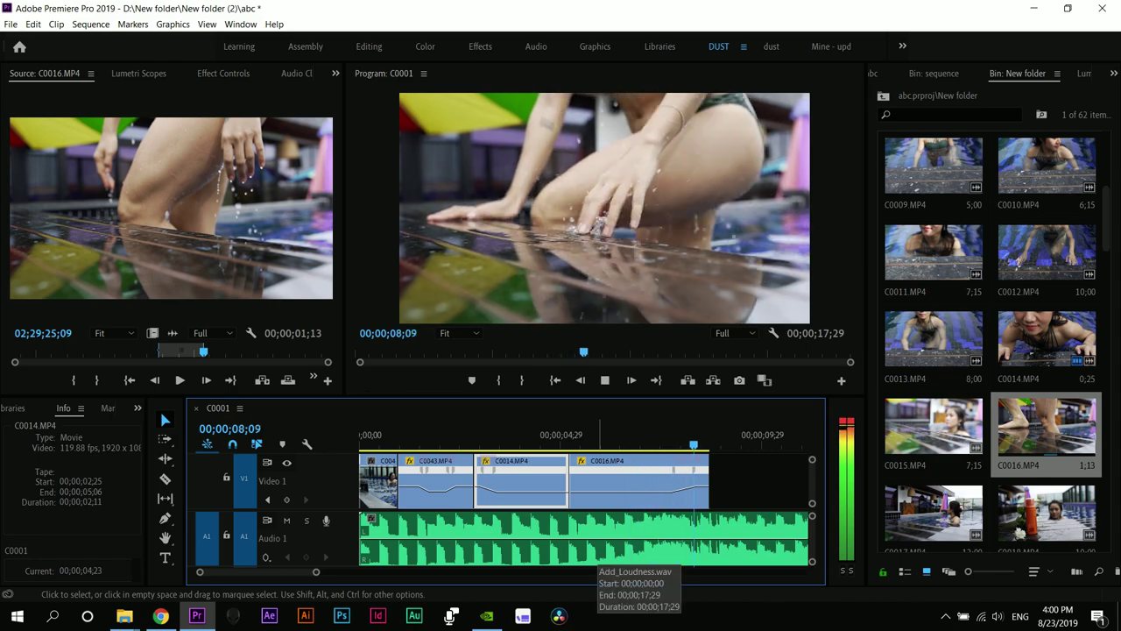
left_click(640, 486)
key("space")
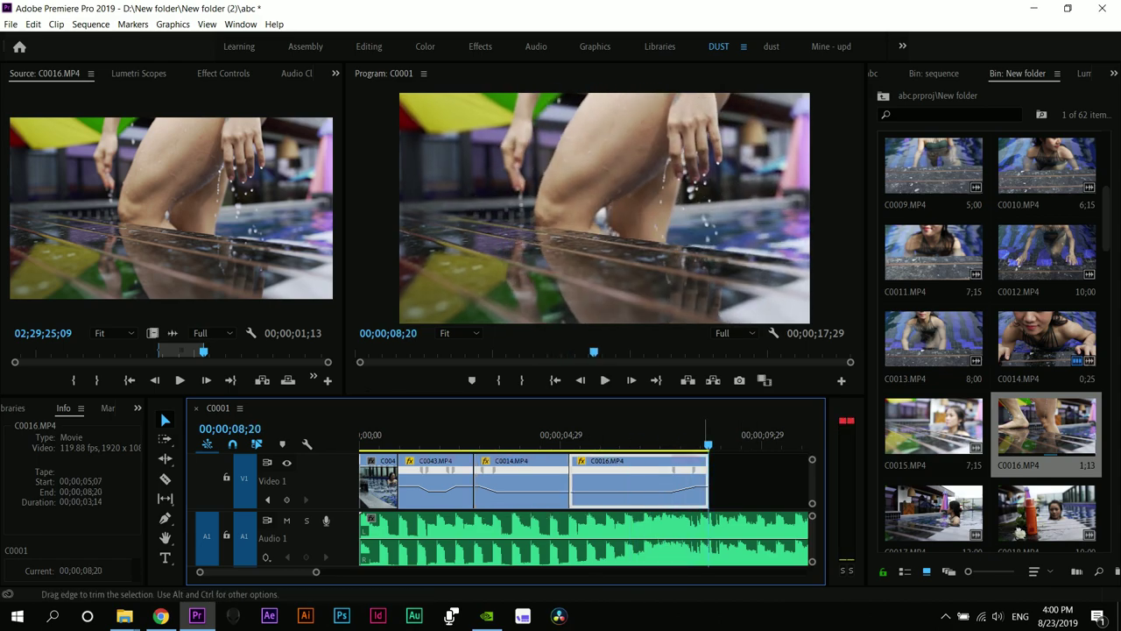
- Trim the start of C0016.MP4 further to a duration of 00;00;02;28, close the gap after C0014.MP4, and replay the cut
mouse_move(706, 493)
left_mouse_down()
mouse_move(695, 494)
mouse_move(705, 495)
left_mouse_up()
left_click_drag(639, 488, 686, 490)
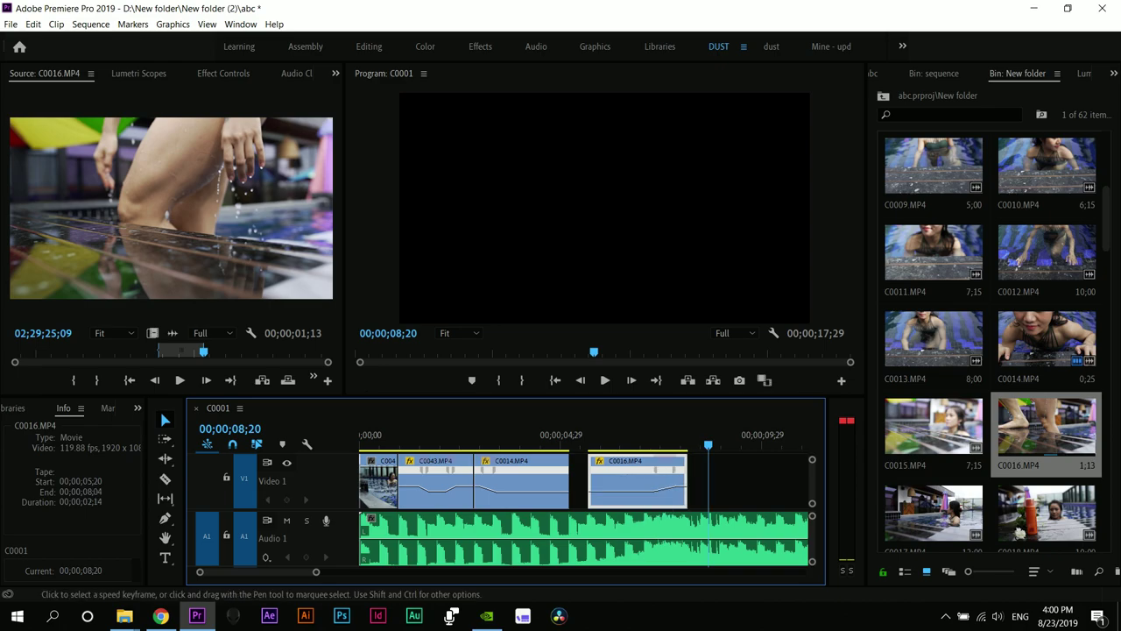
left_click_drag(591, 489, 572, 489)
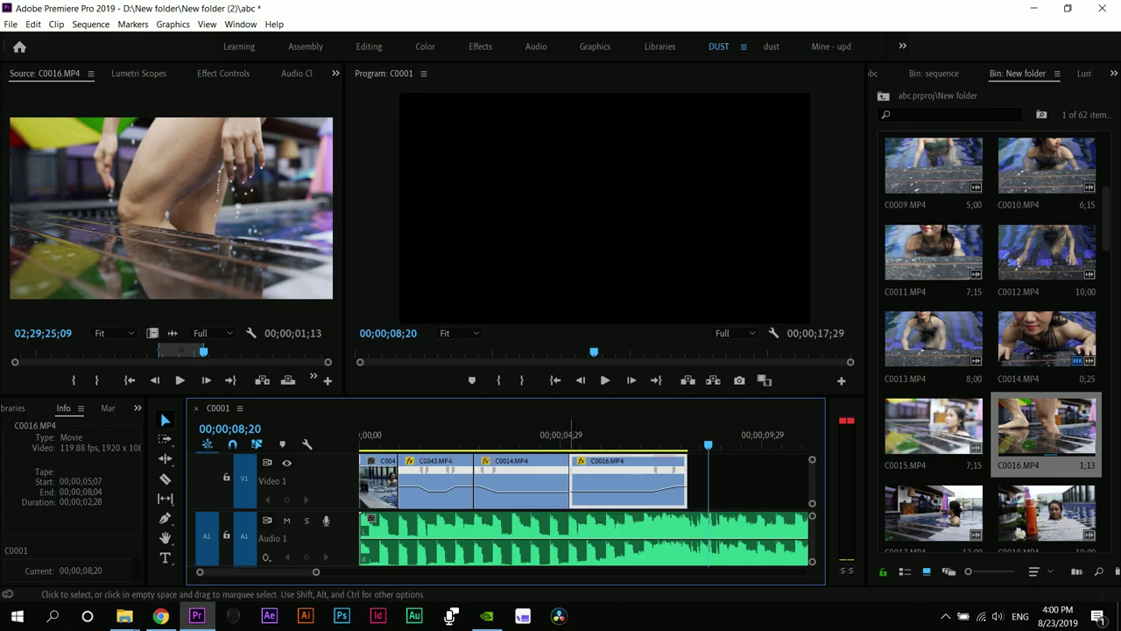
left_click(553, 436)
key("space")
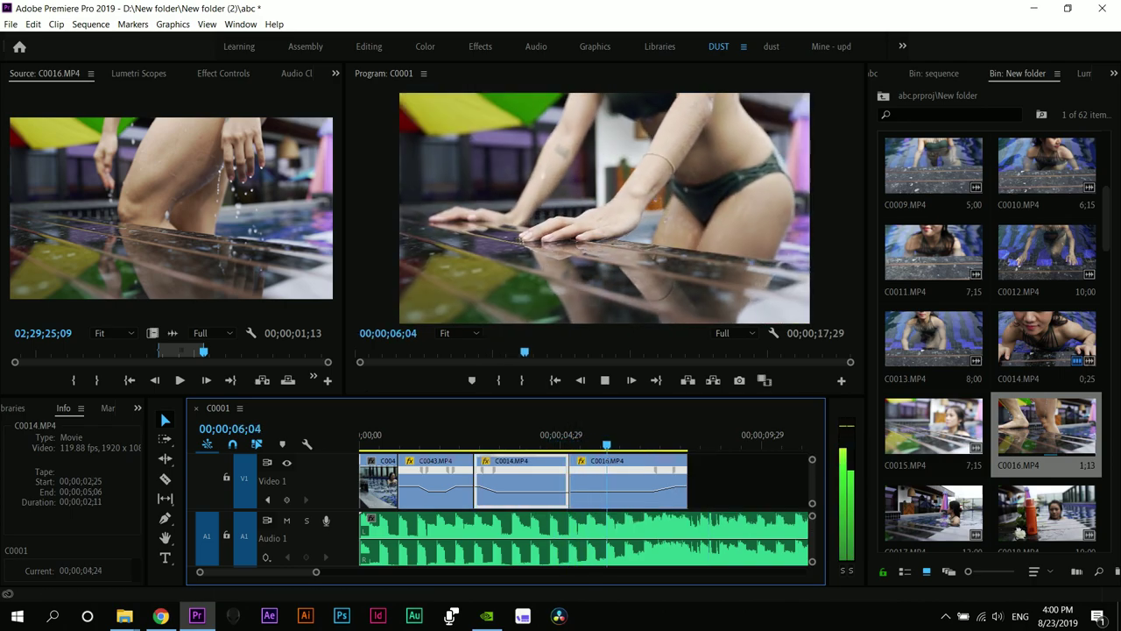
key("space")
left_click(559, 437)
key("space")
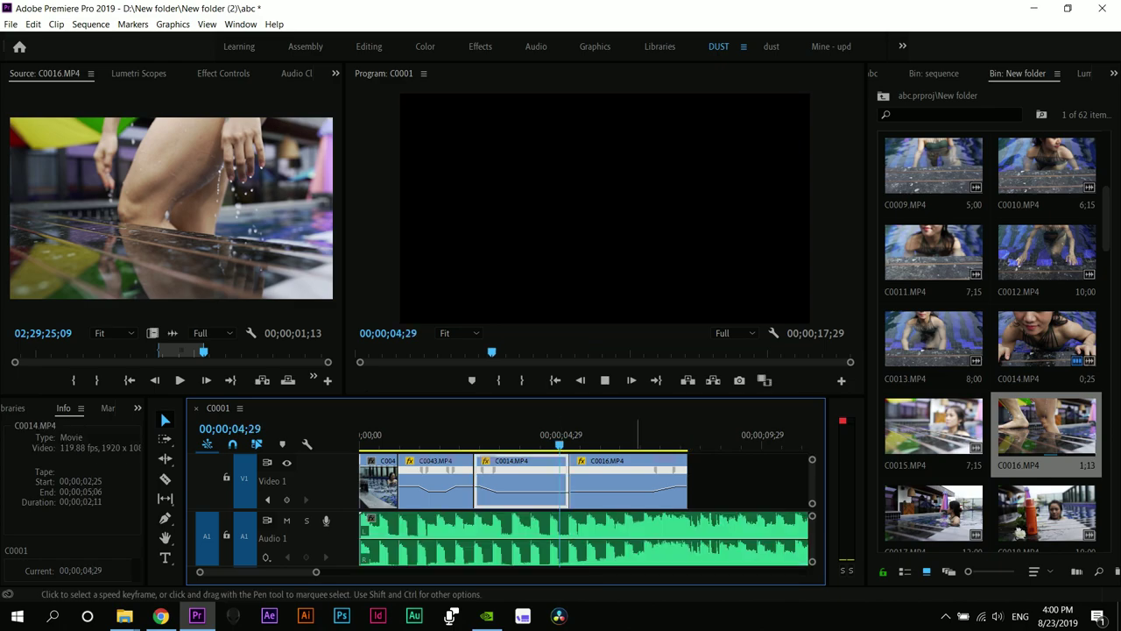
- Shorten C0016.MP4 to 00;00;01;24 directly after C0014.MP4 and play the result from 00;00;04;05
key("space")
left_click_drag(660, 470, 647, 490)
left_click(526, 436)
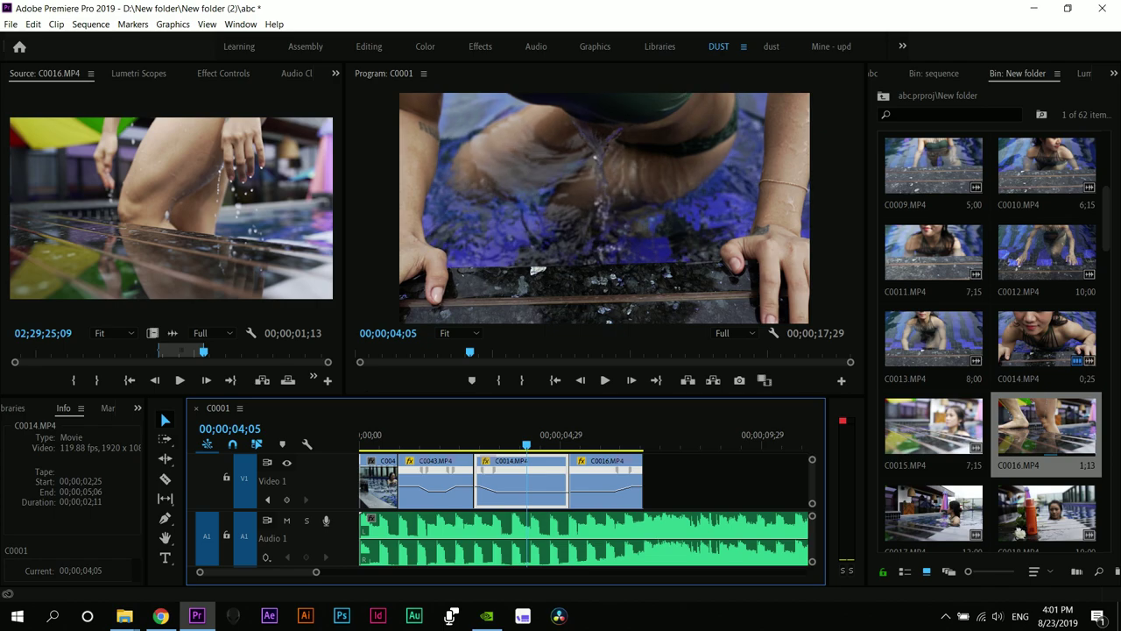
key("space")
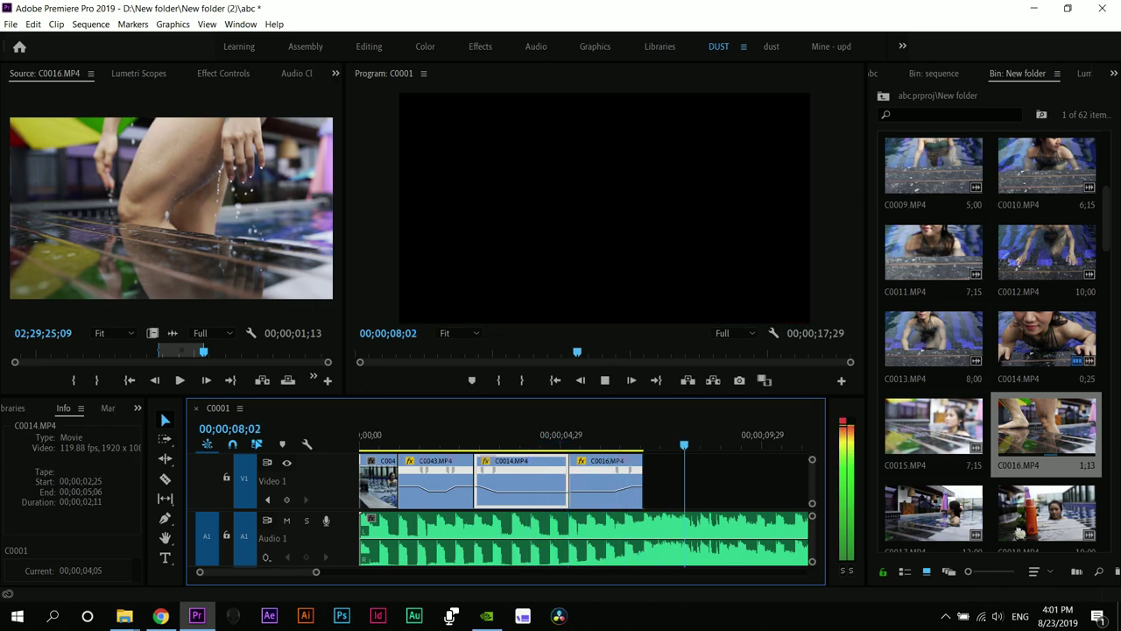
key("space")
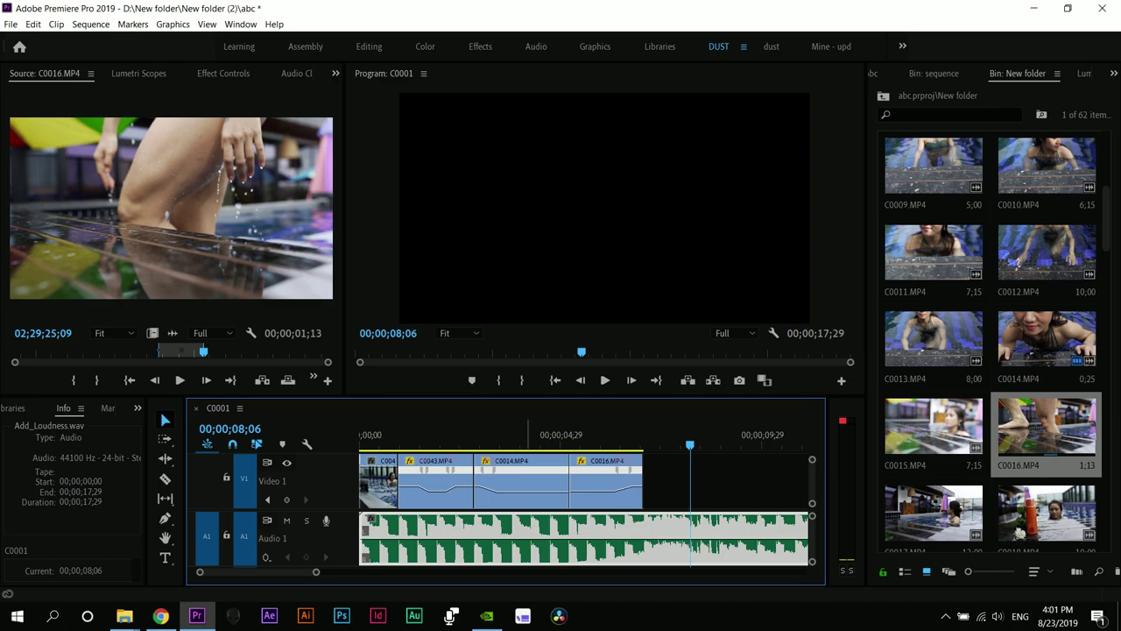
- Open C0019.MP4 from the bin as the source clip and preview the bottle and flower shot
scroll(934, 515, "down", 1)
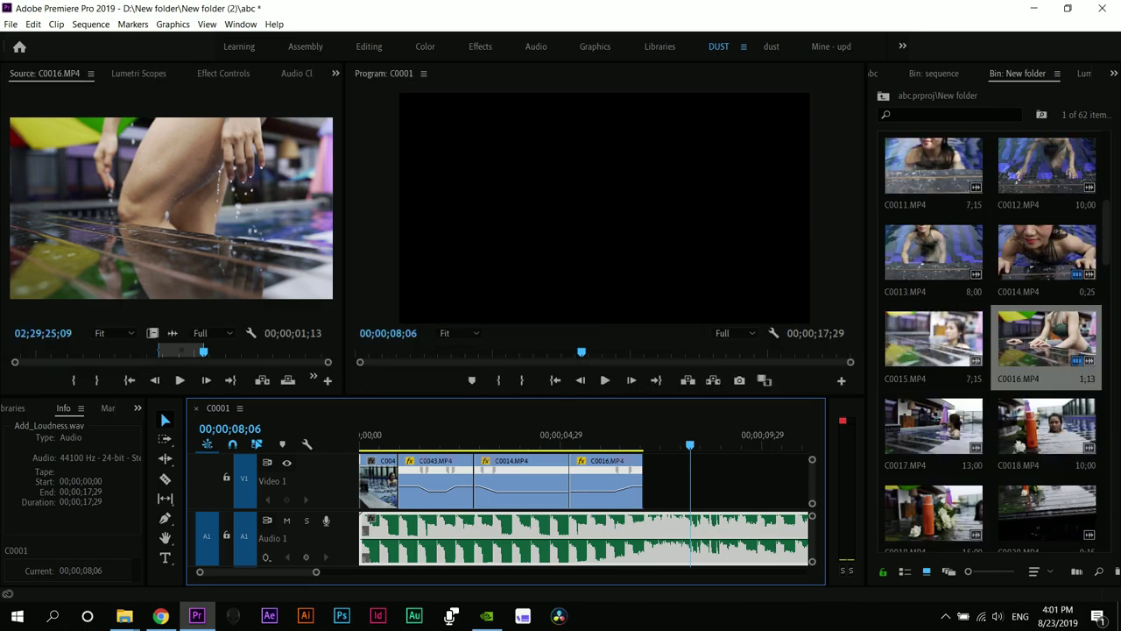
double_click(955, 515)
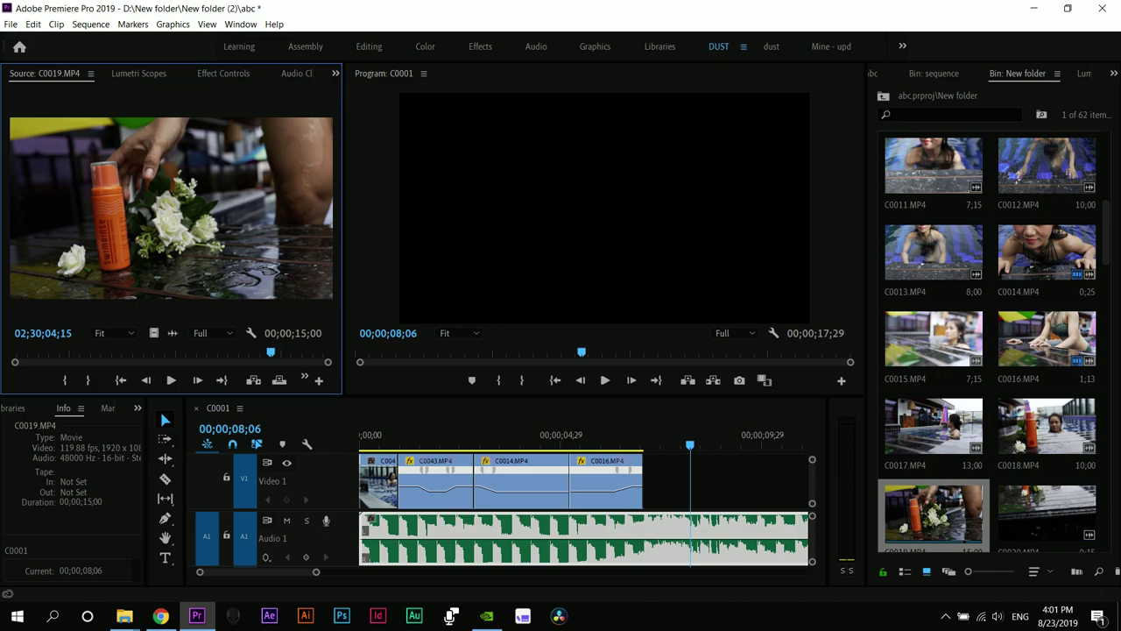
left_click_drag(26, 353, 114, 352)
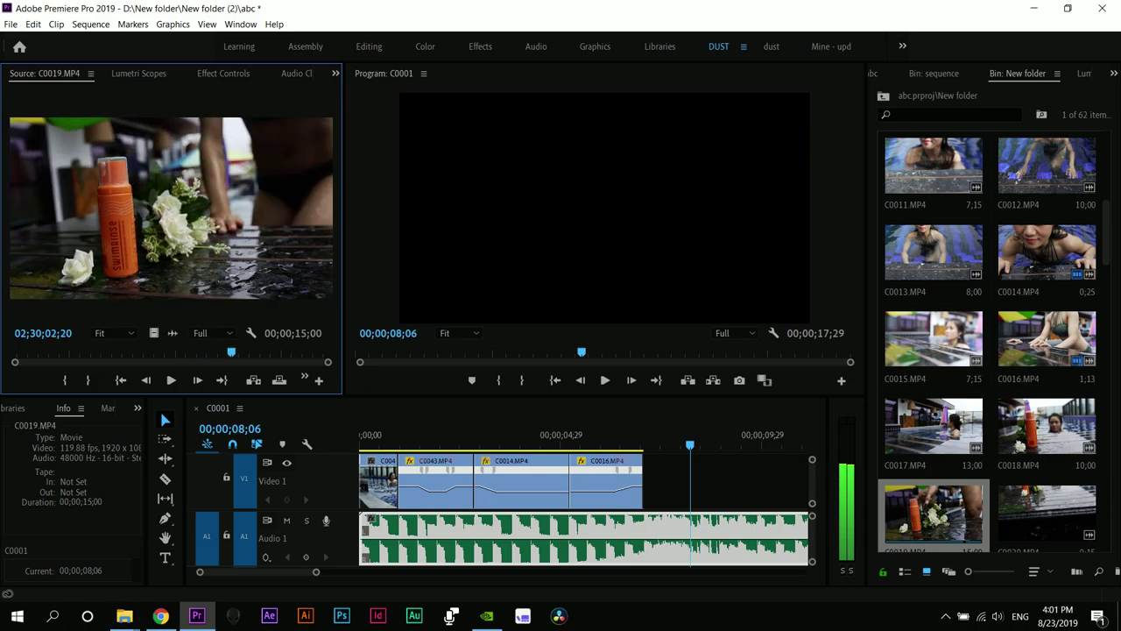
key("k")
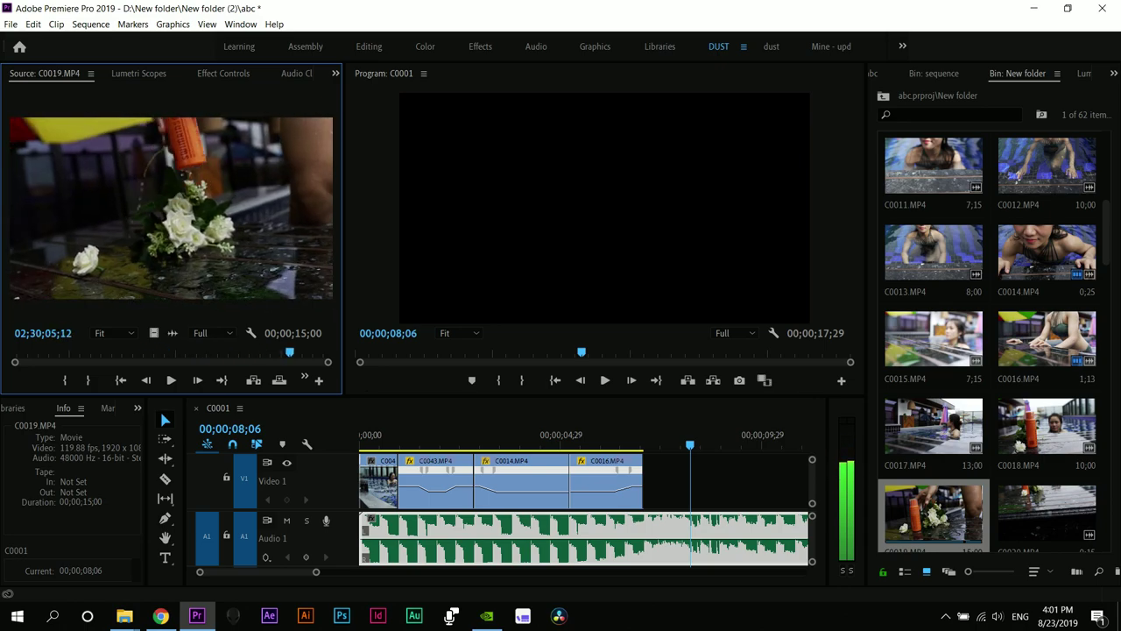
key("Left")
- Open C0018.MP4 as the source clip and mark its range from 02;29;47;11 to 02;29;50;18
double_click(1047, 427)
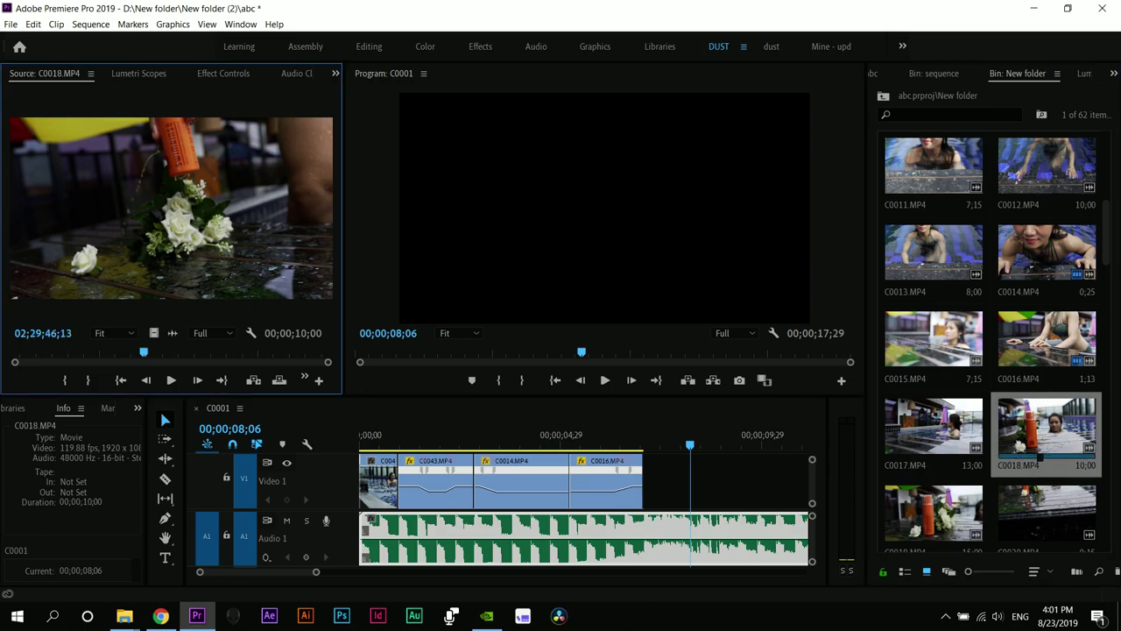
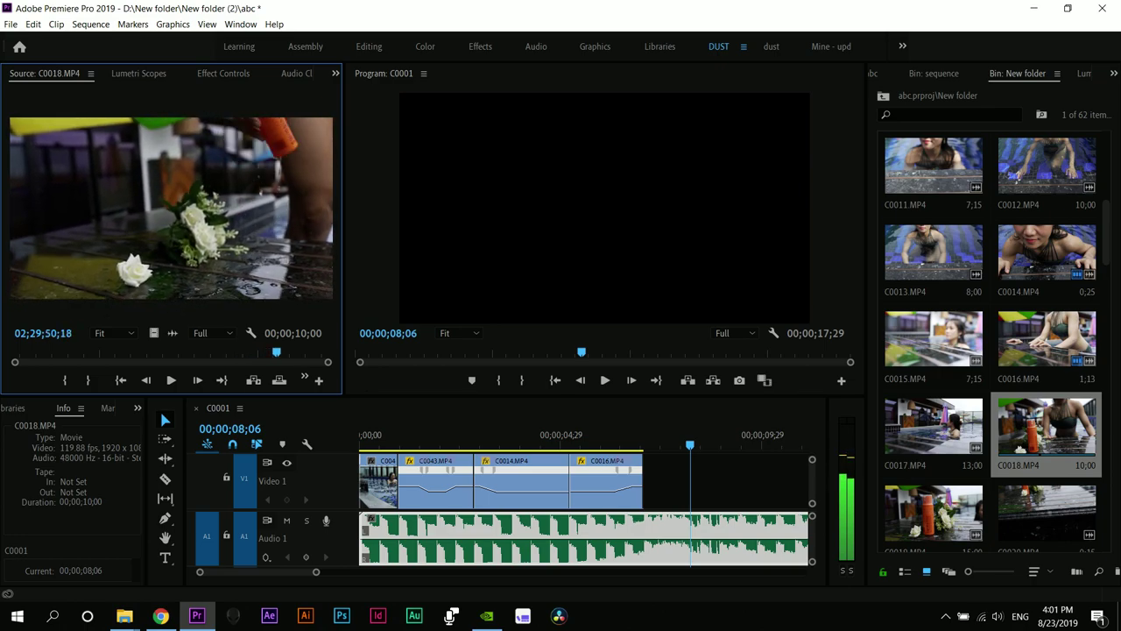
key("o")
left_click_drag(277, 352, 156, 352)
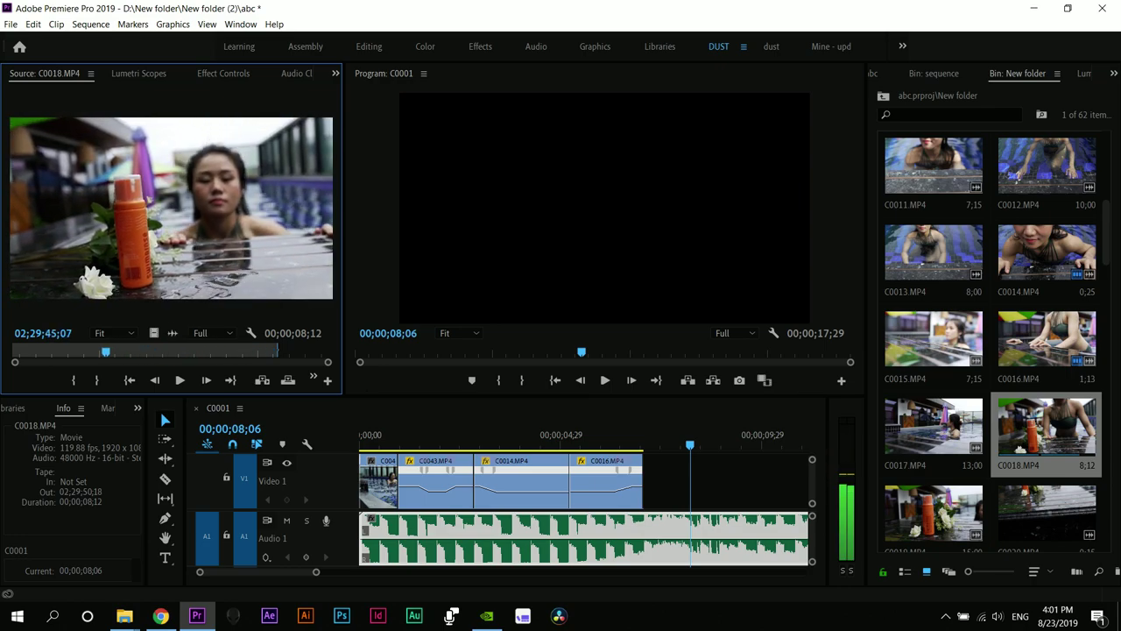
key("l")
key("l")
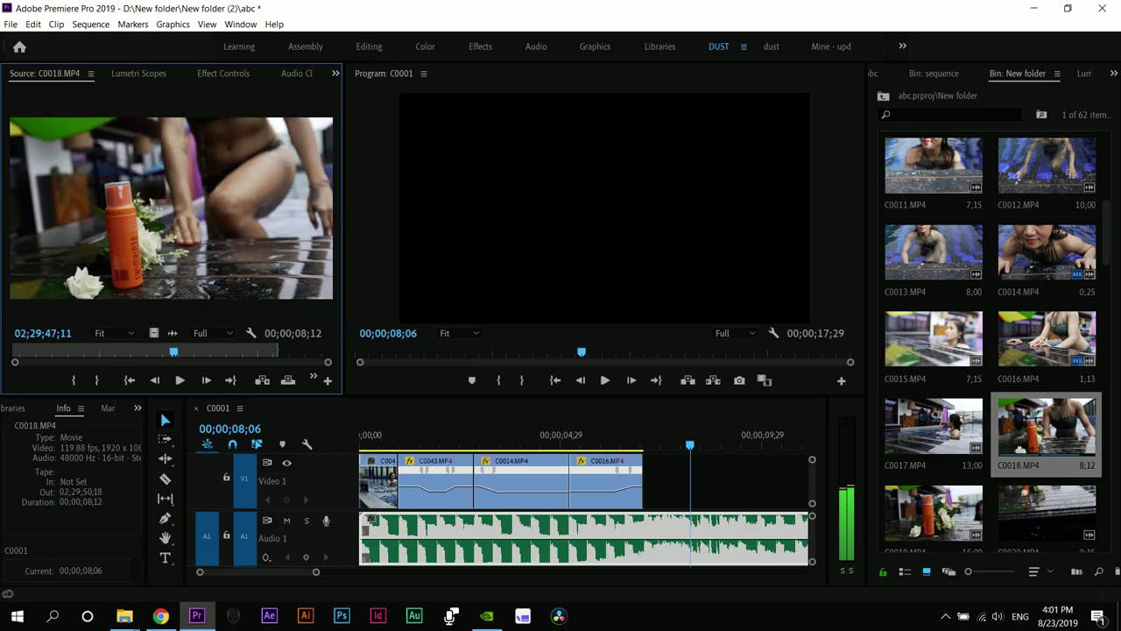
key("i")
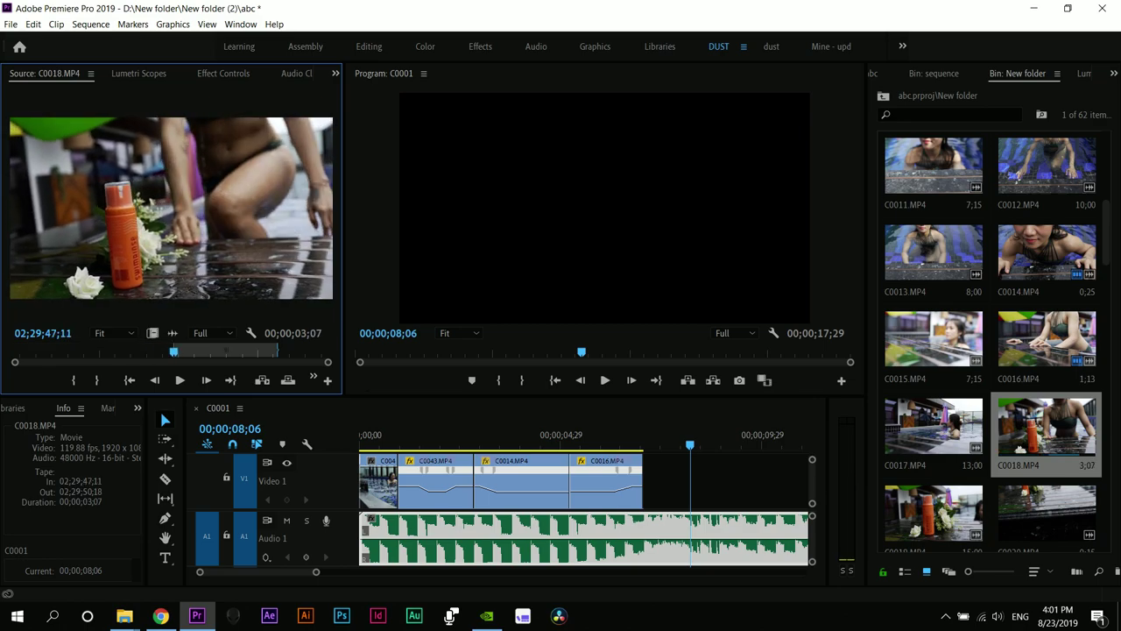
- Place only the video of the marked C0018.MP4 range directly after C0016.MP4 and play across the new cut
left_click_drag(153, 333, 653, 484)
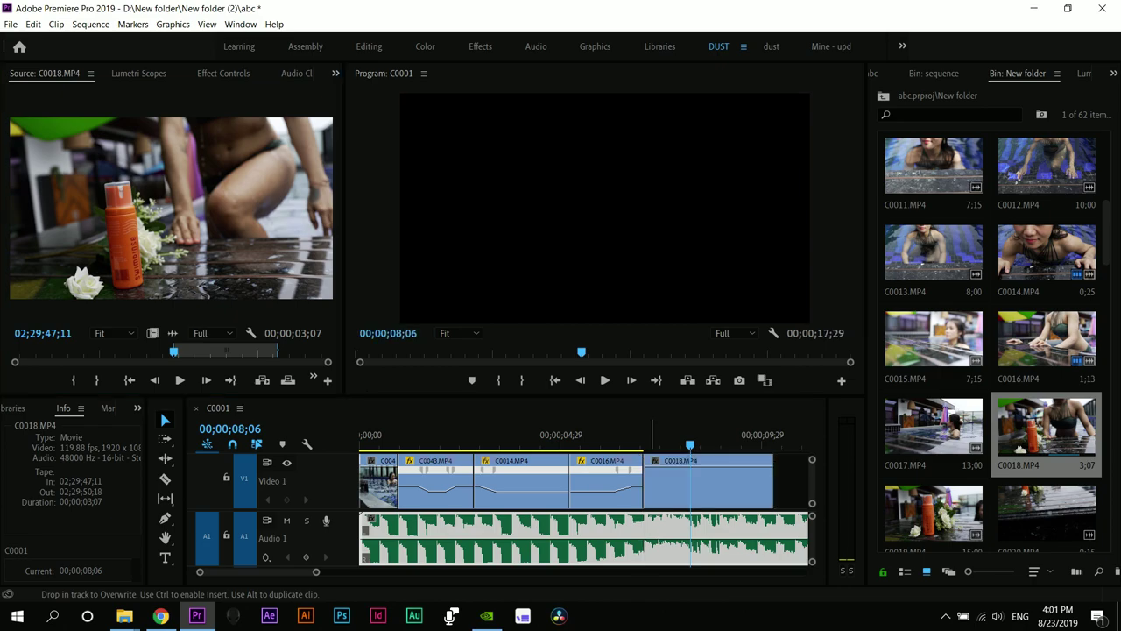
key("Up")
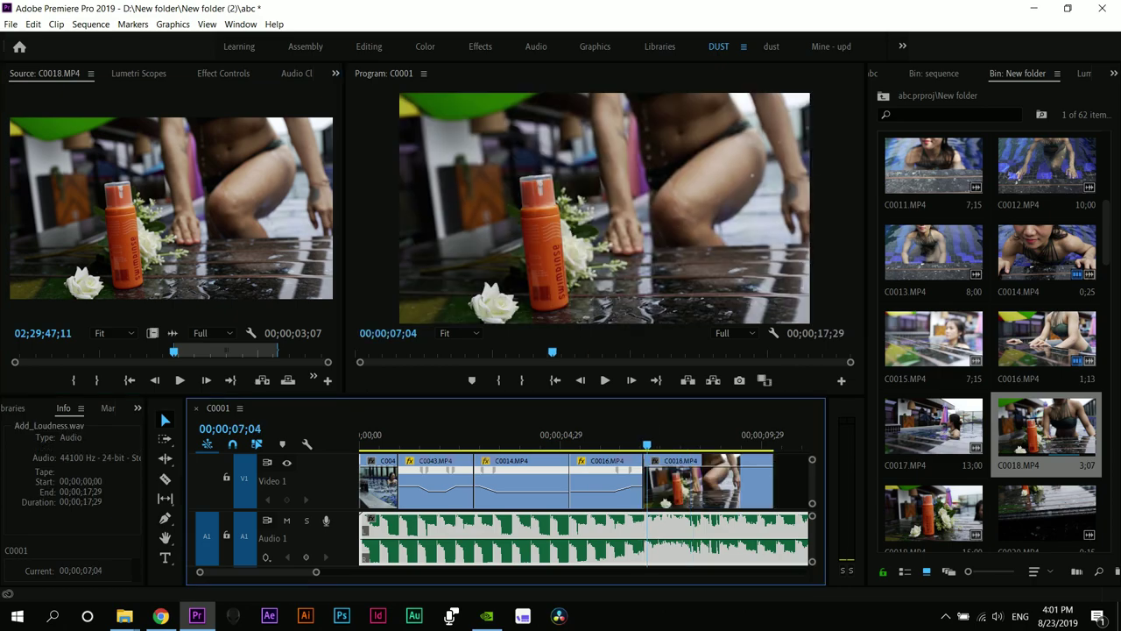
key("space")
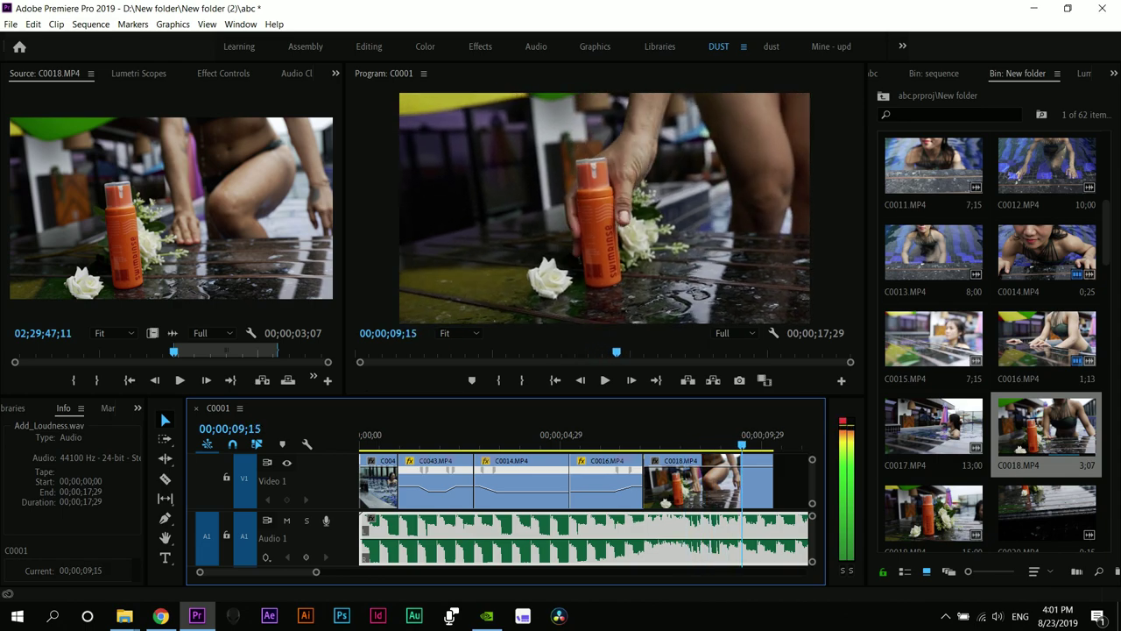
key("space")
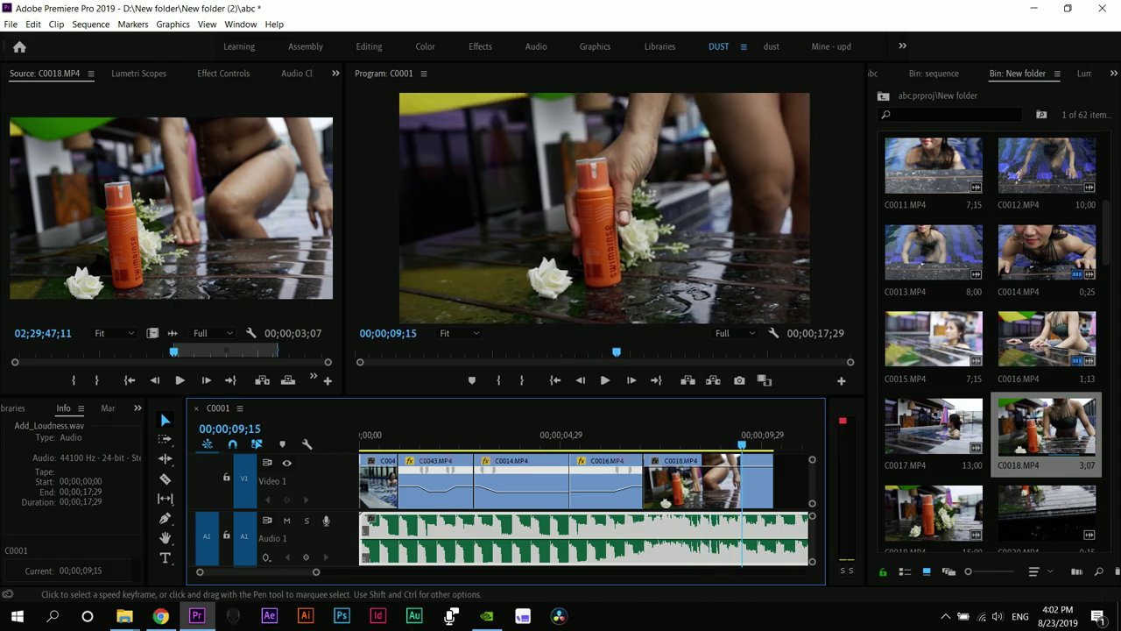
key("Up")
key("Up")
key("space")
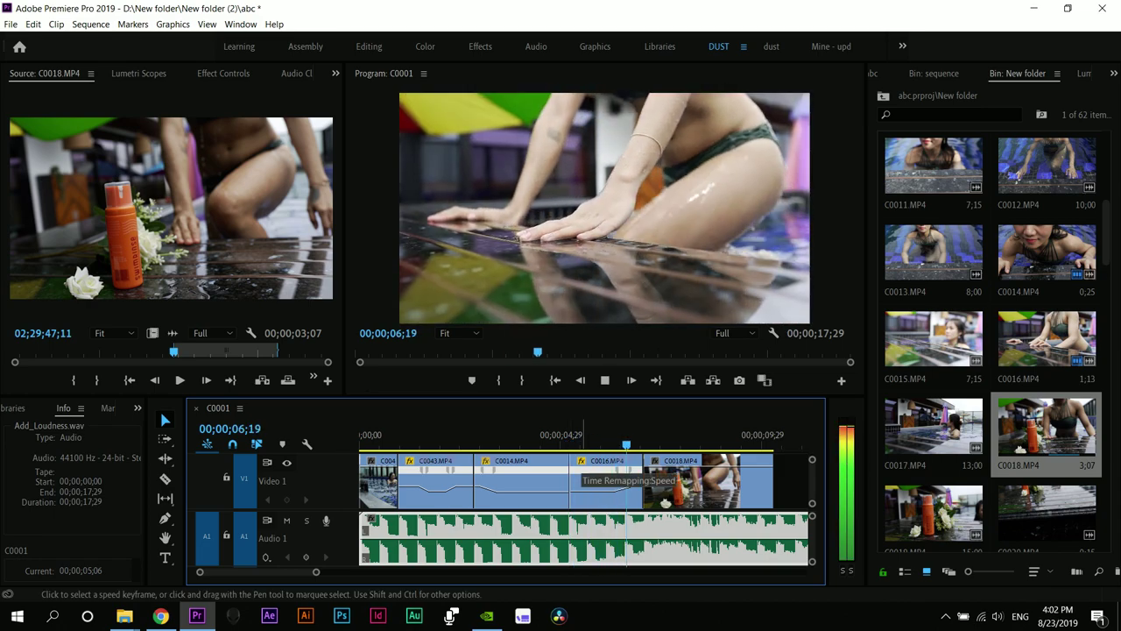
key("space")
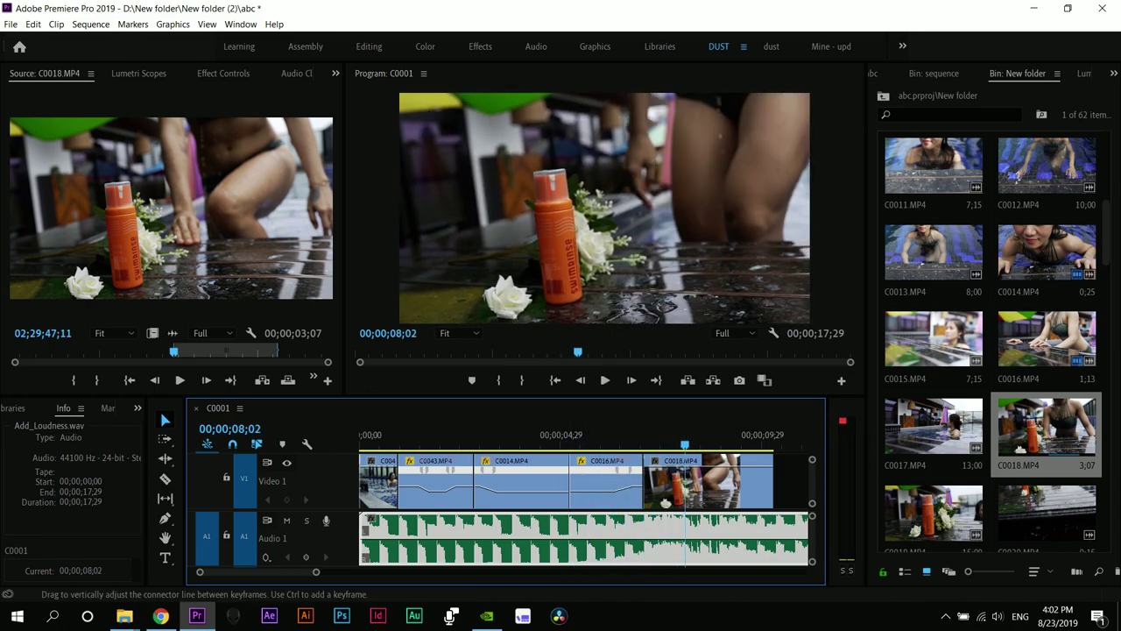
- Trim the start of C0018.MP4 to a duration of 00;00;01;05, keep it against C0016.MP4, and play the cut
mouse_move(652, 483)
left_mouse_down()
mouse_move(718, 485)
mouse_move(653, 492)
mouse_move(701, 498)
mouse_move(657, 484)
left_mouse_up()
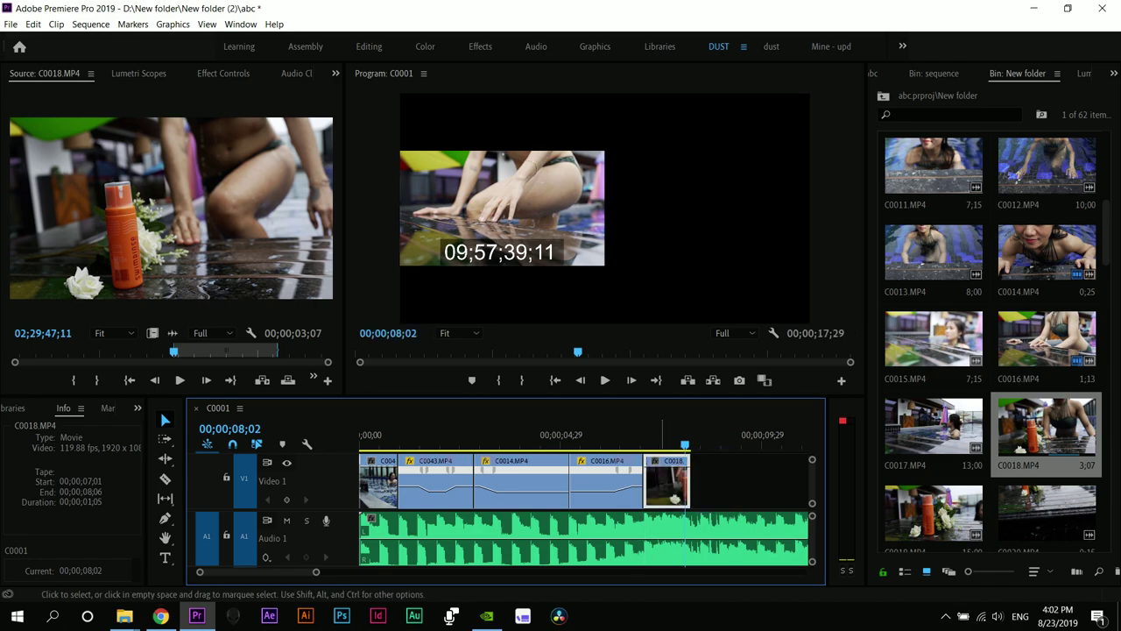
left_click(631, 435)
key("space")
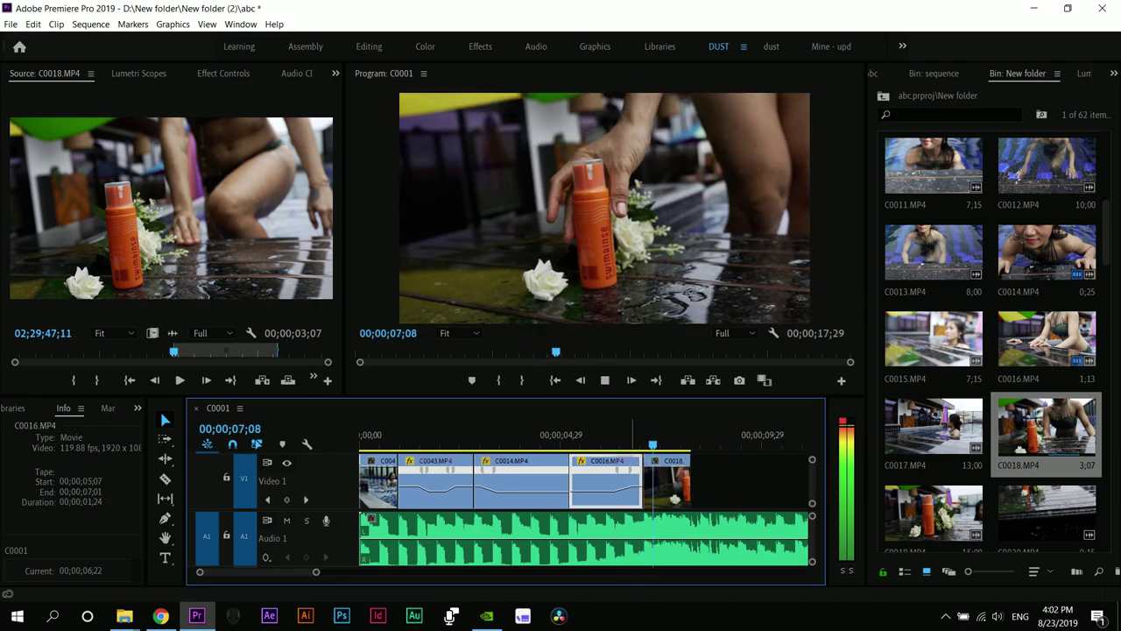
key("space")
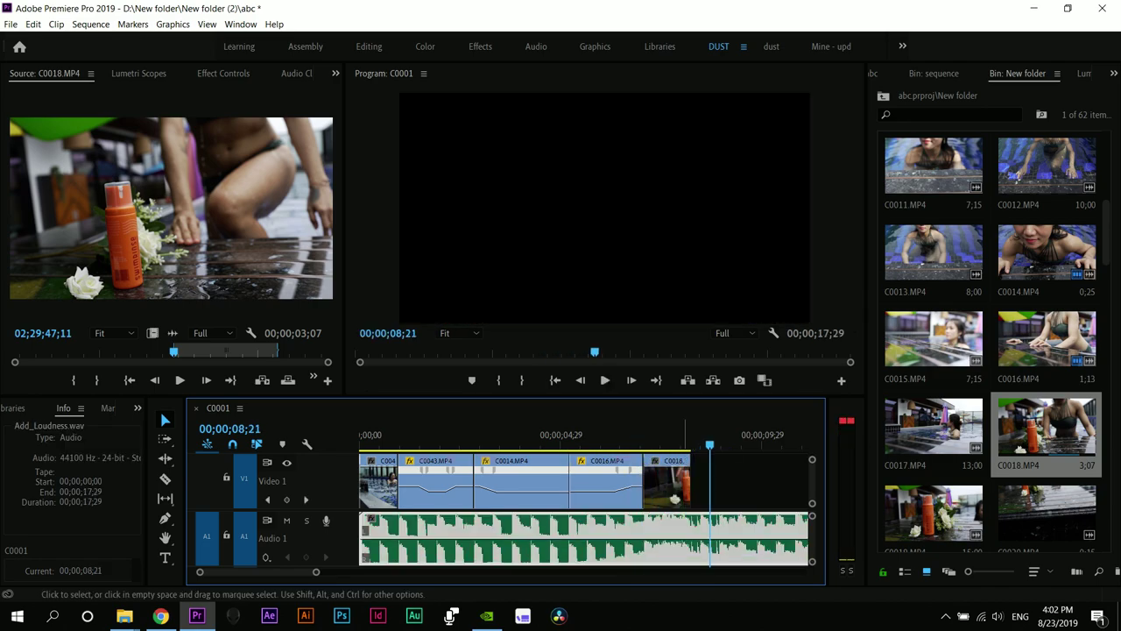
left_click(688, 484)
- Preview the source clips C0022.MP4, C0021.MP4 and C0023.MP4 to look for the next shot
scroll(991, 342, "down", 1)
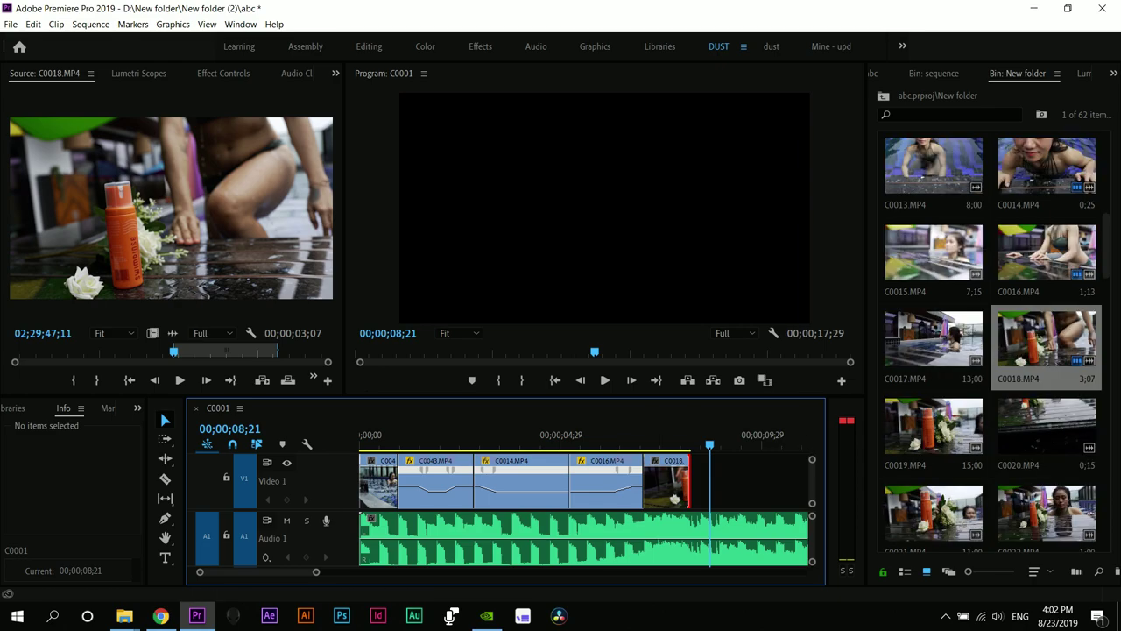
double_click(1040, 517)
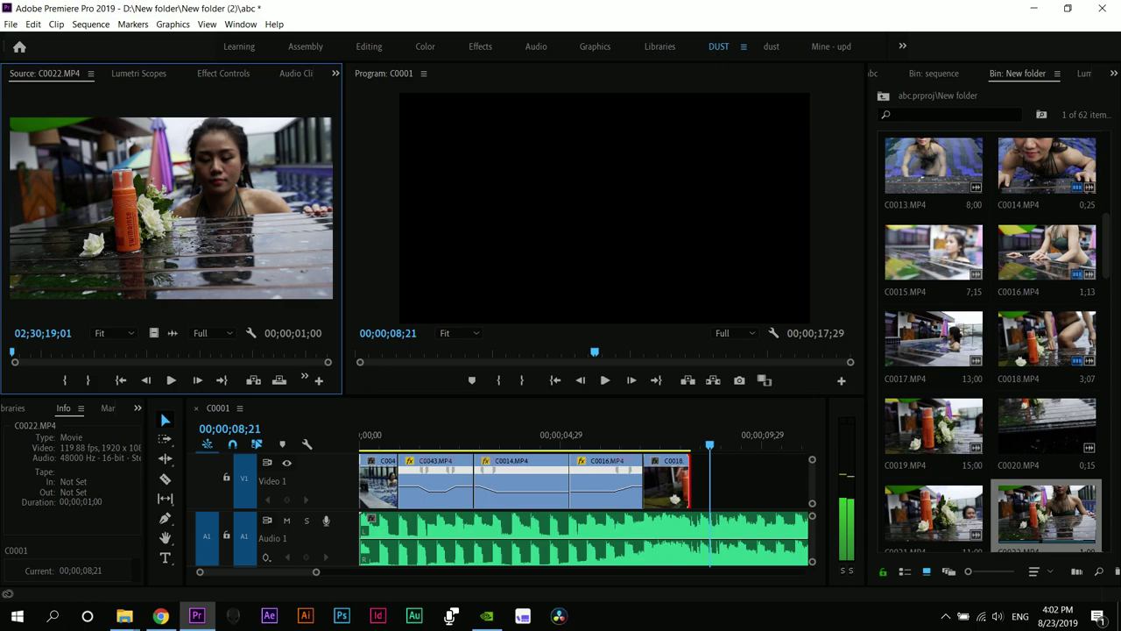
double_click(934, 516)
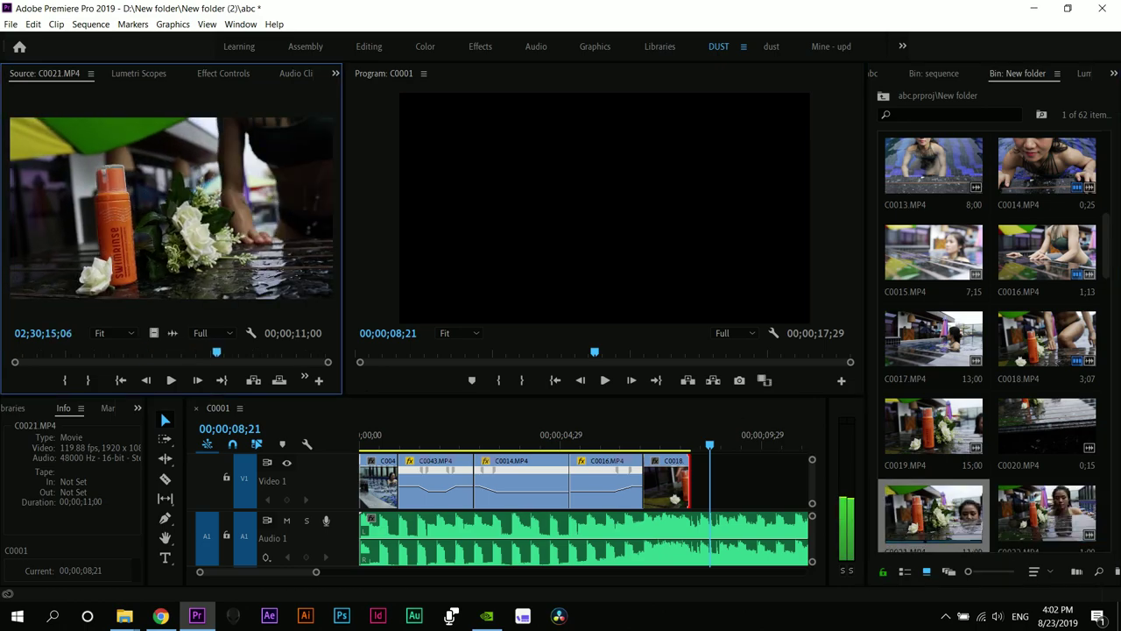
key("space")
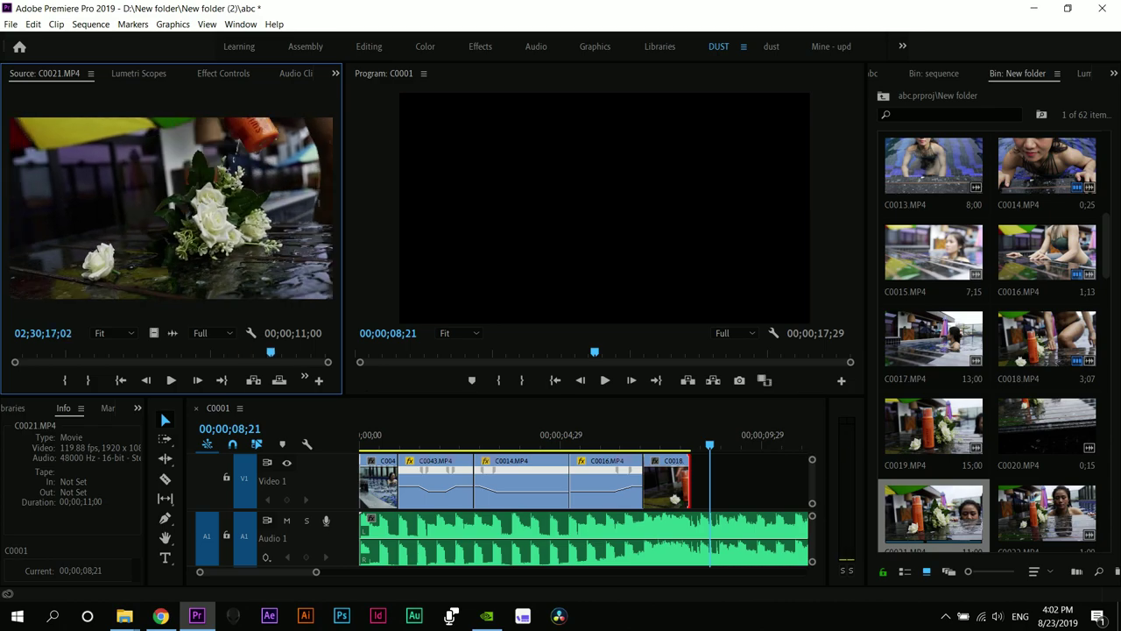
scroll(973, 517, "down", 1)
double_click(934, 515)
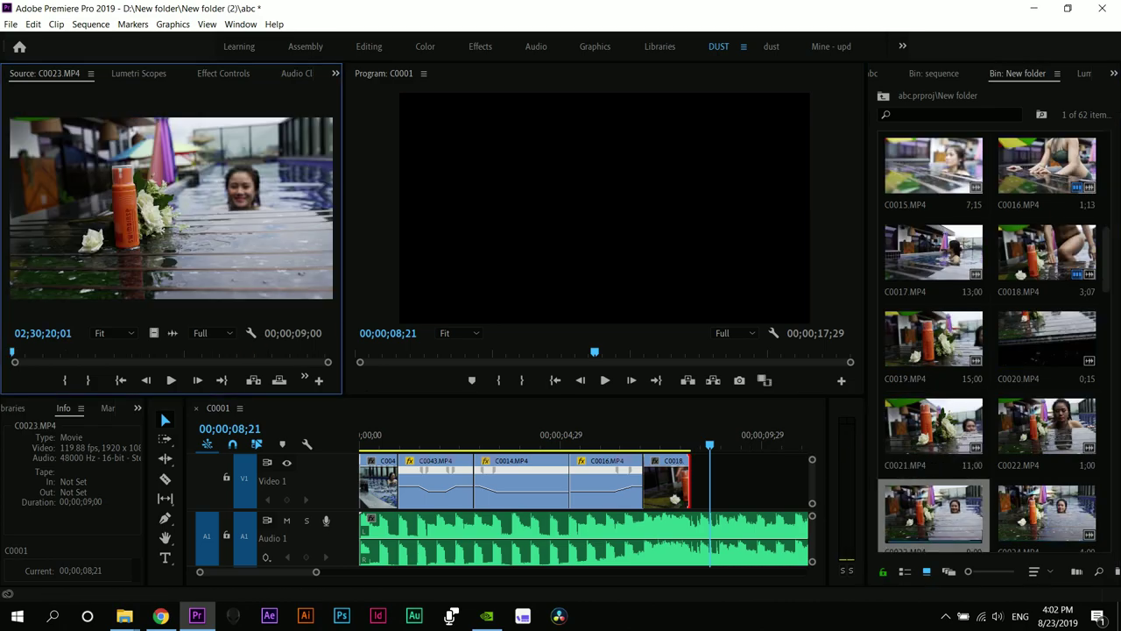
key("space")
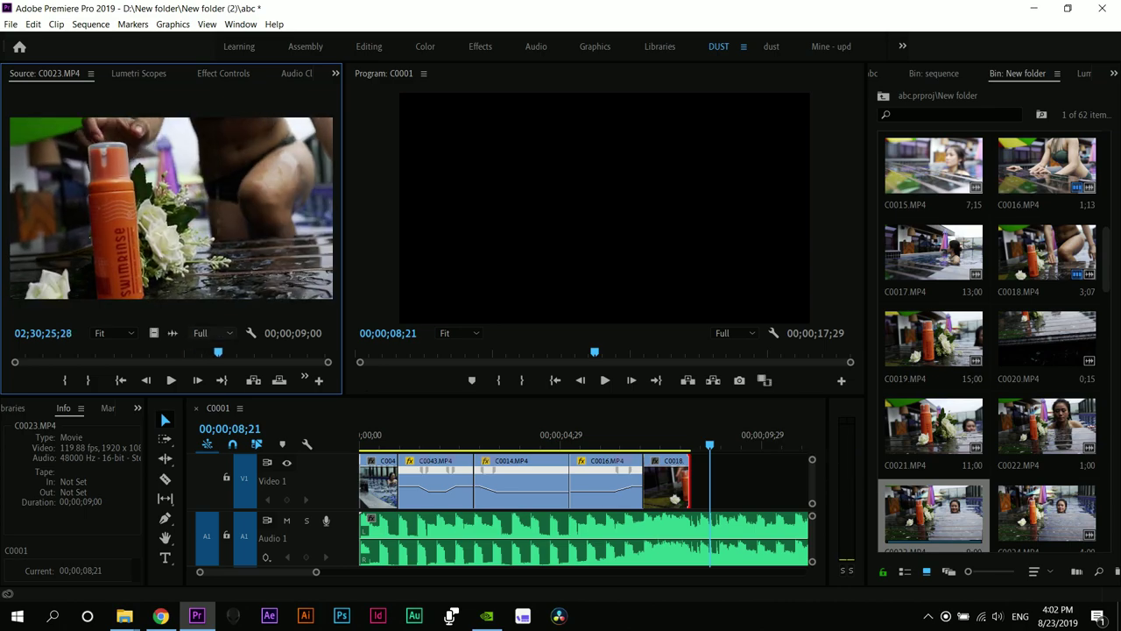
- Mark a 00;00;01;26 range of the source clip C0023.MP4 starting at 02;30;25;28
key("i")
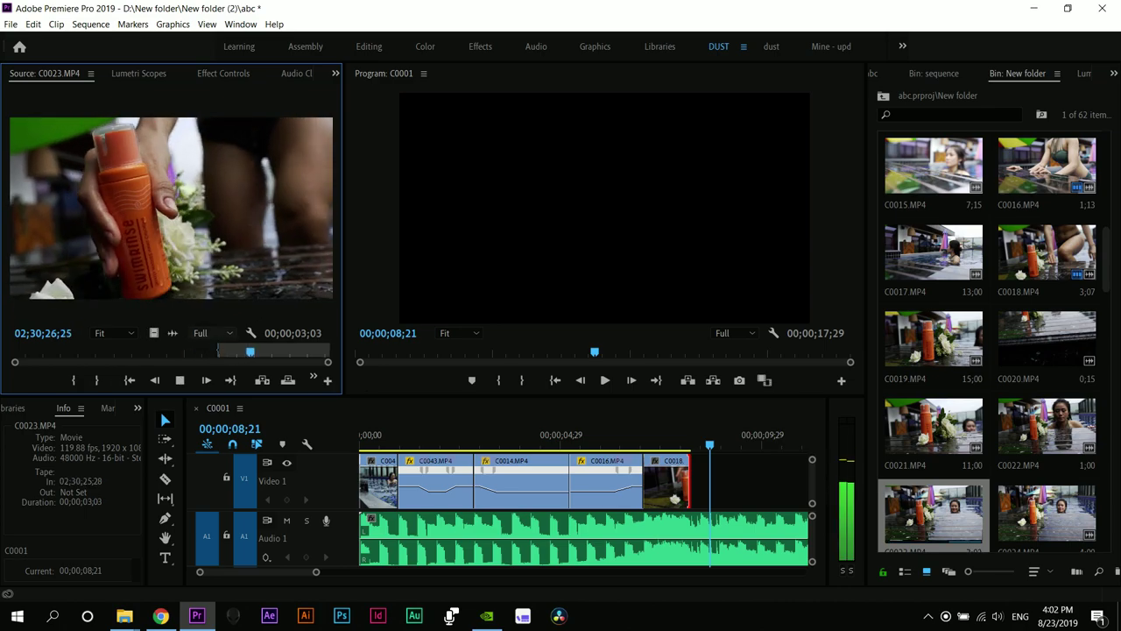
key("o")
key("space")
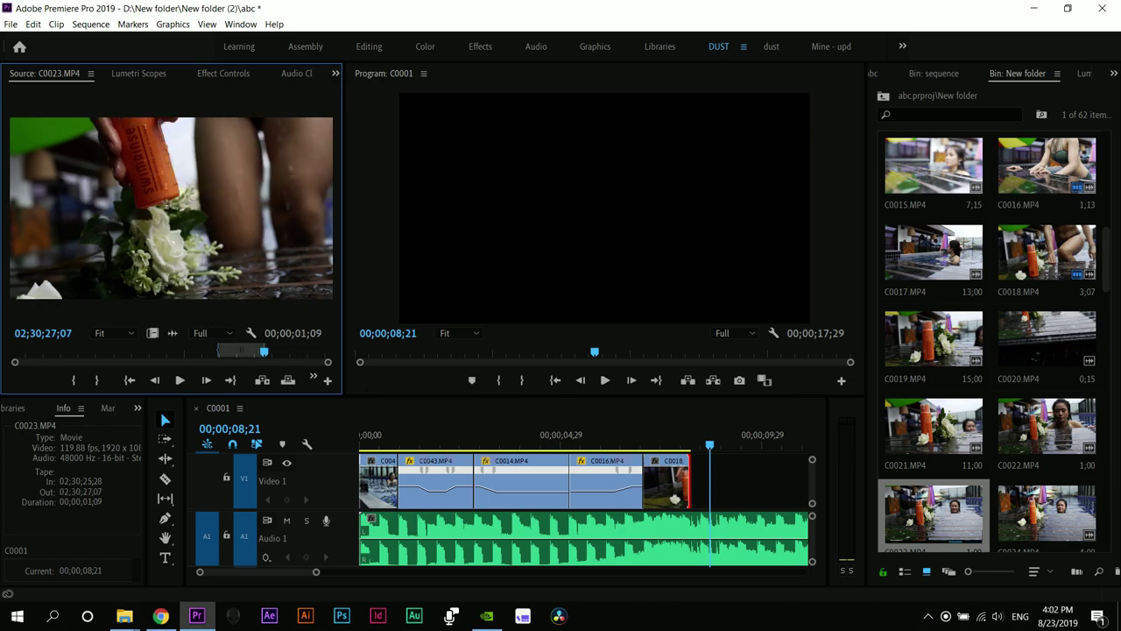
key("space")
key("o")
key("space")
- Replace C0018.MP4 in the sequence with only the video of the marked C0023.MP4 range, directly after C0016.MP4
left_click(675, 498)
key("Delete")
left_click_drag(155, 333, 646, 483)
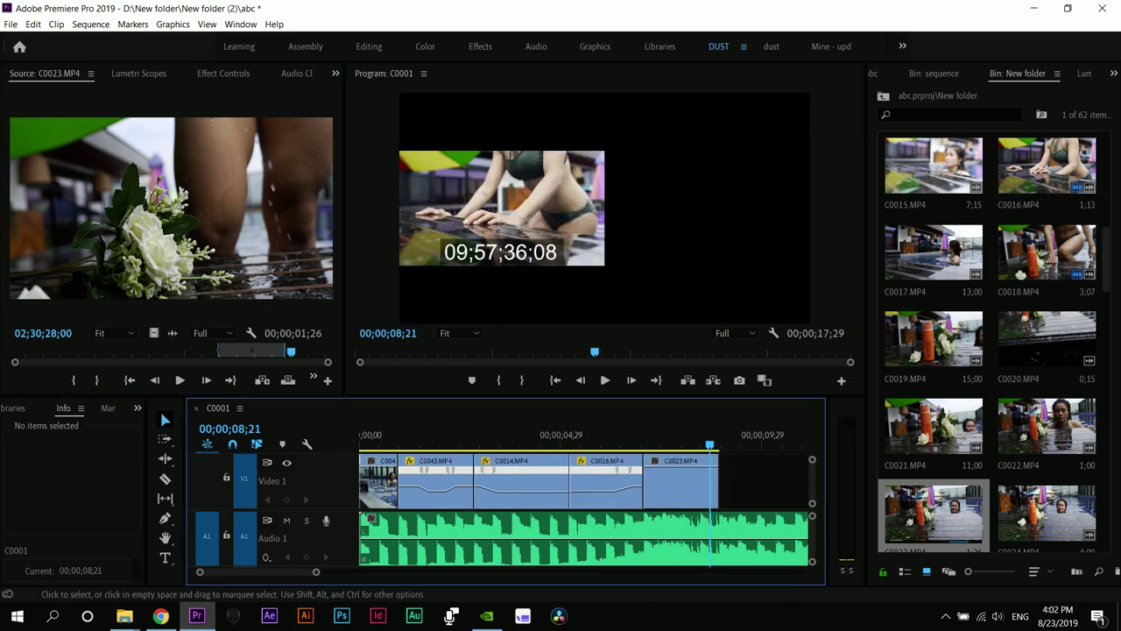
- Play repeatedly across the cut from C0016.MP4 to C0023.MP4 to judge its timing against the music
left_click(617, 438)
key("space")
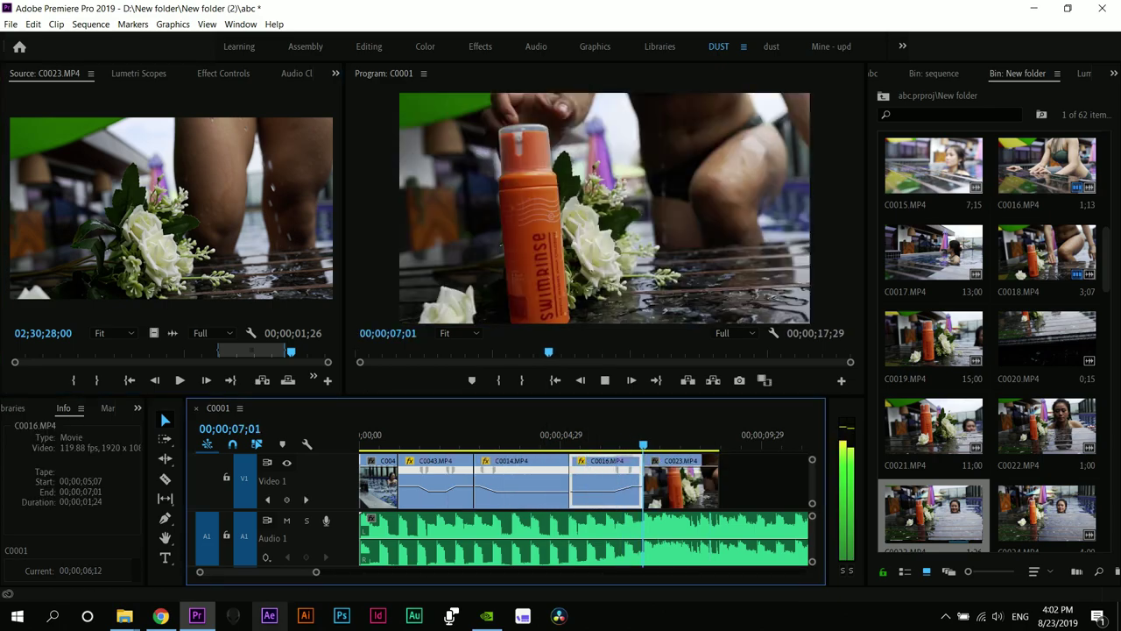
left_click(680, 484)
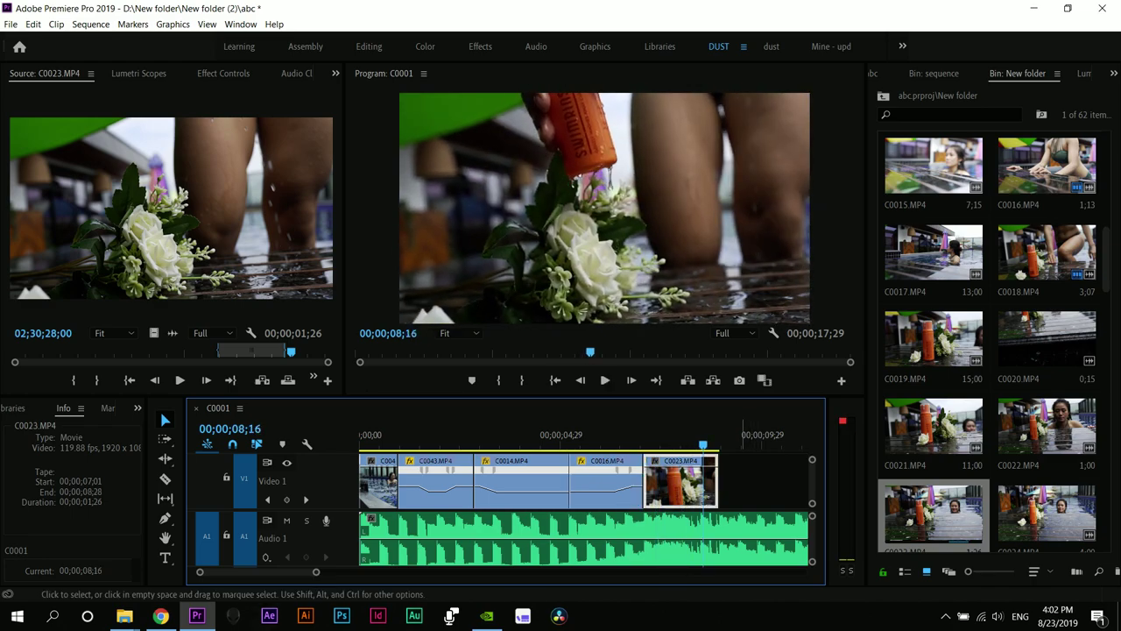
key("space")
key("space")
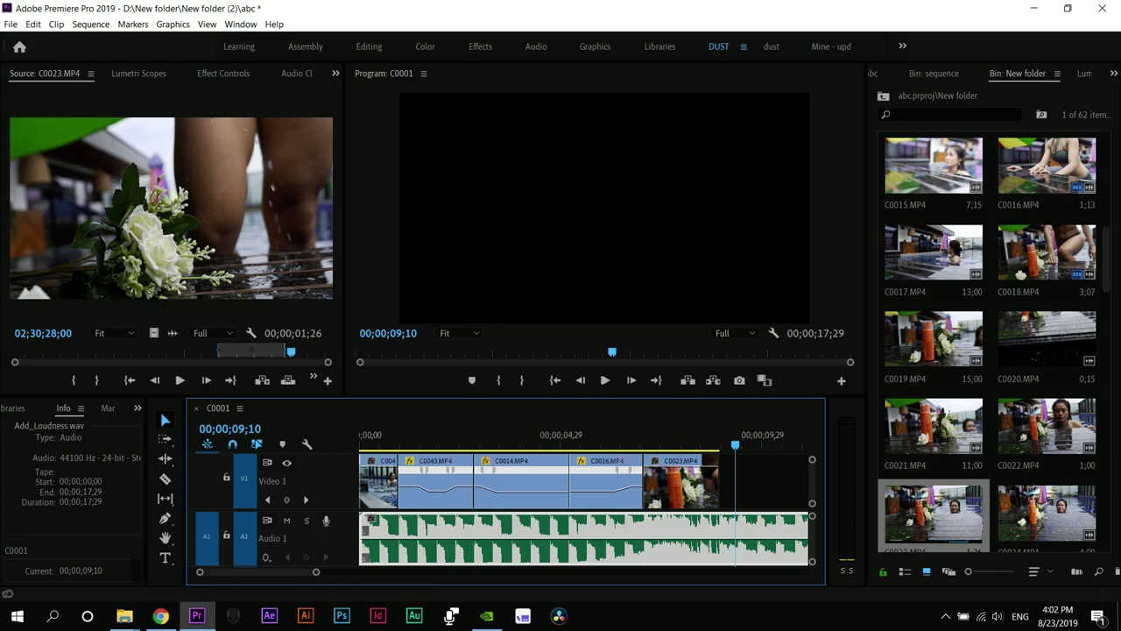
left_click(645, 436)
key("space")
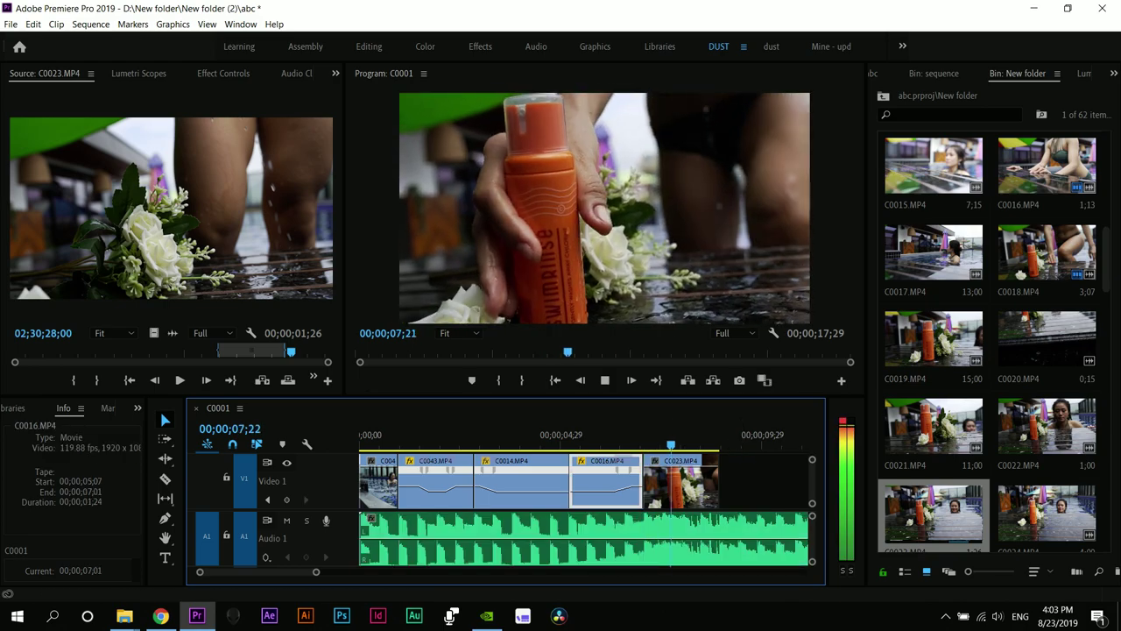
key("space")
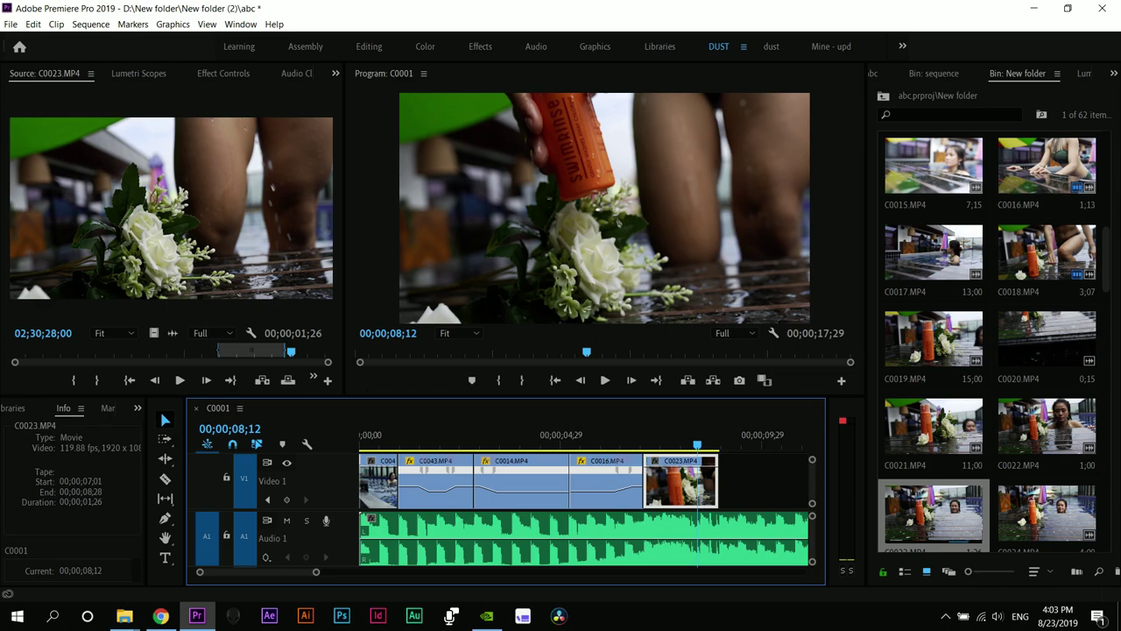
left_click(585, 435)
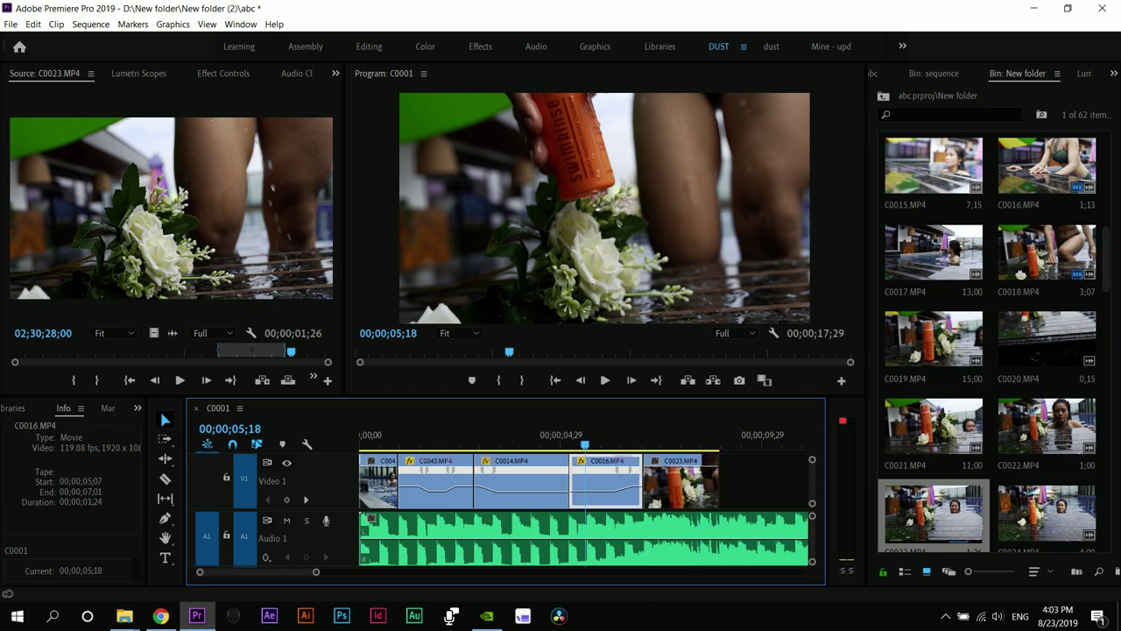
key("space")
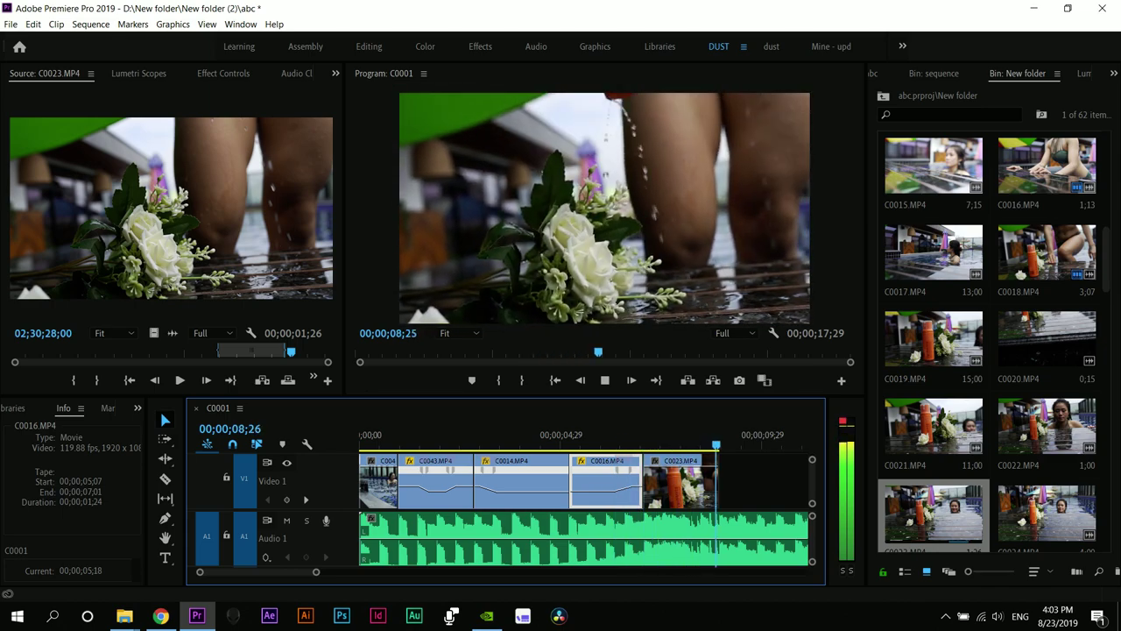
key("space")
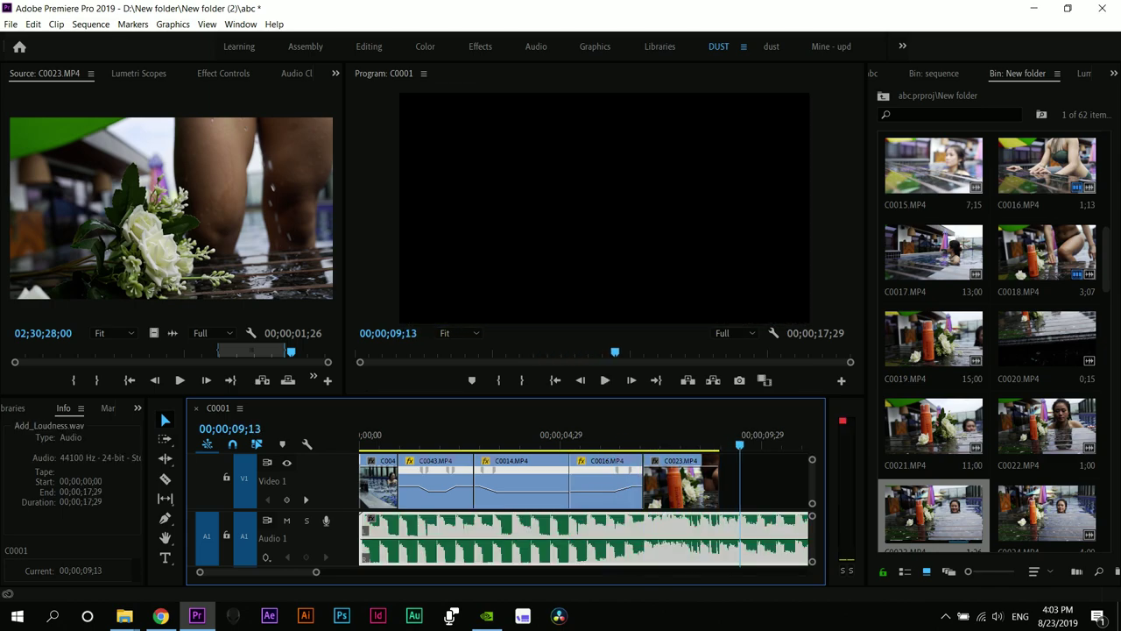
left_click(586, 435)
key("space")
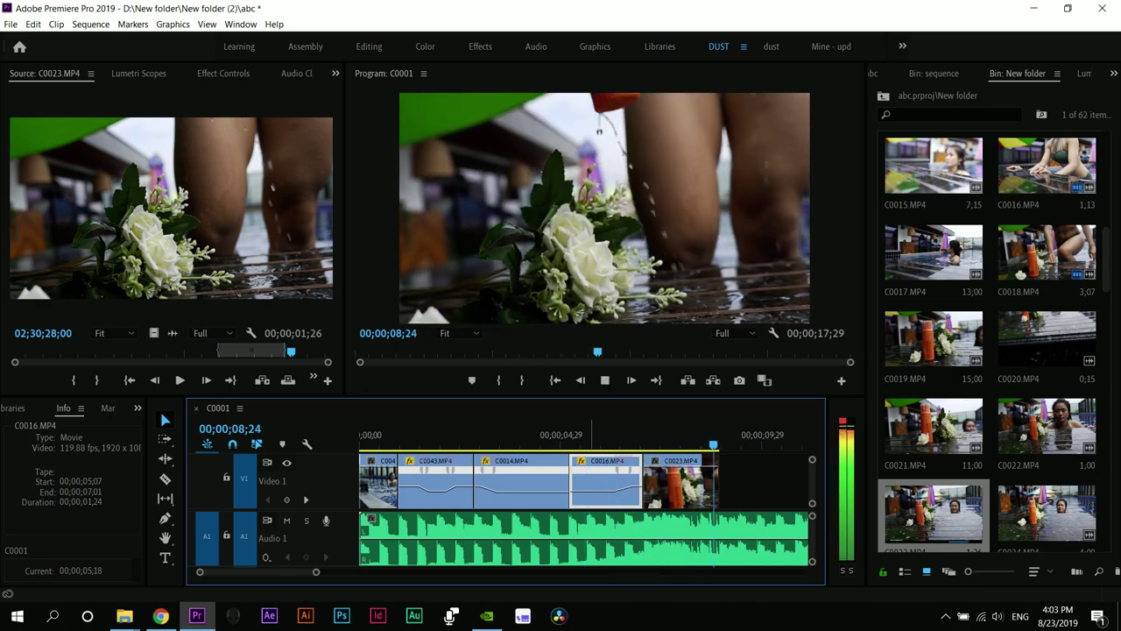
key("space")
left_click(589, 436)
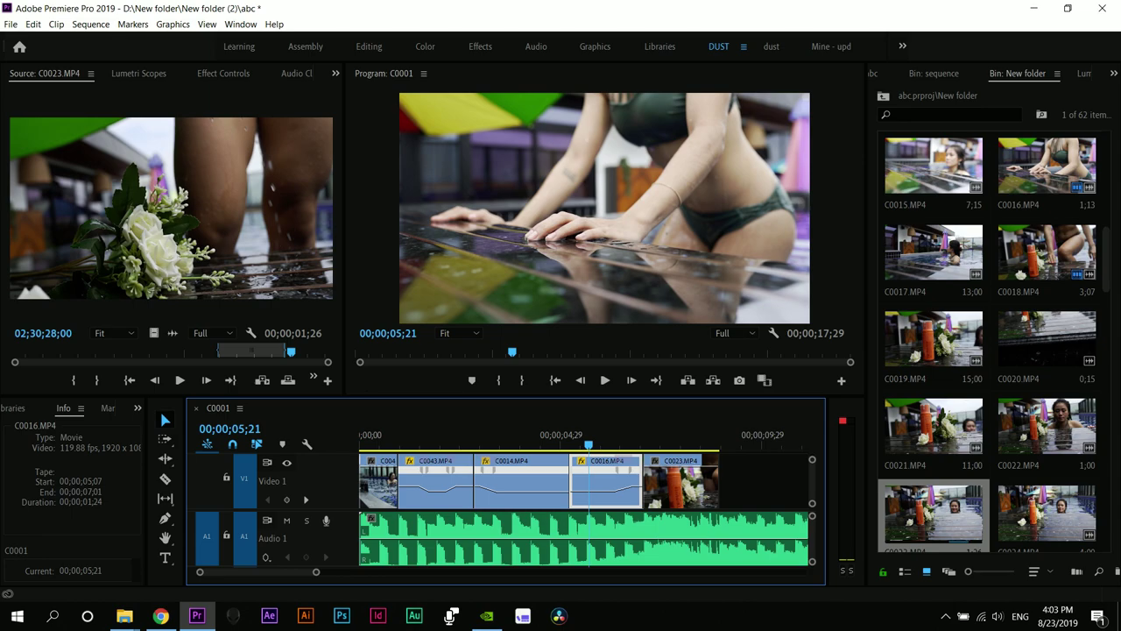
key("space")
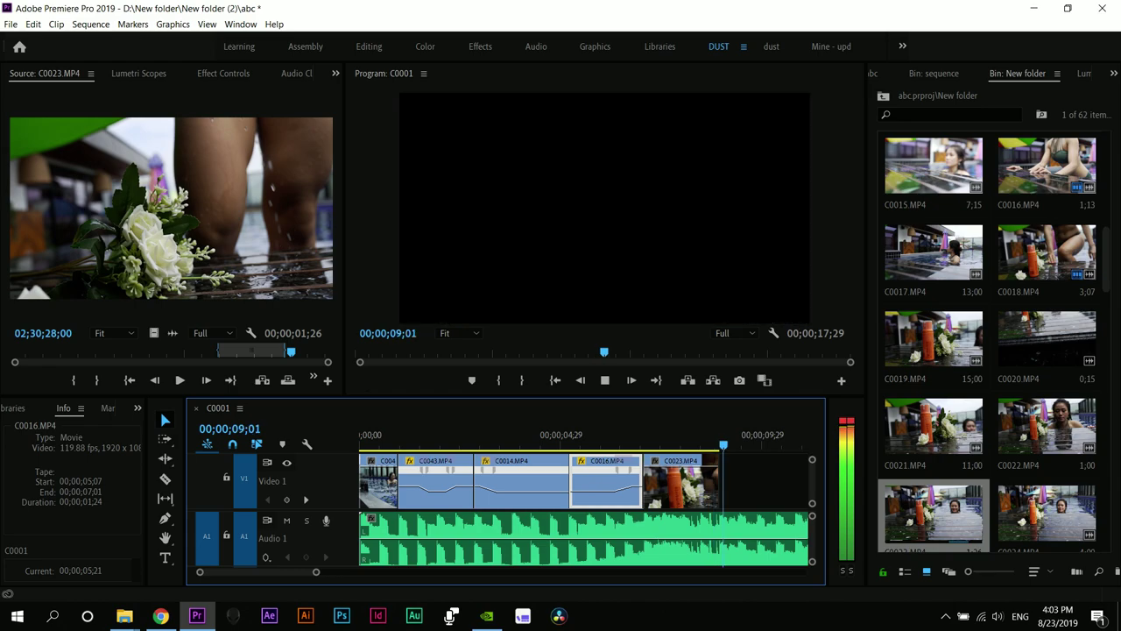
key("space")
- Nudge C0023.MP4 in the sequence so that it starts at 00;00;07;01, right against C0016.MP4
left_click(675, 436)
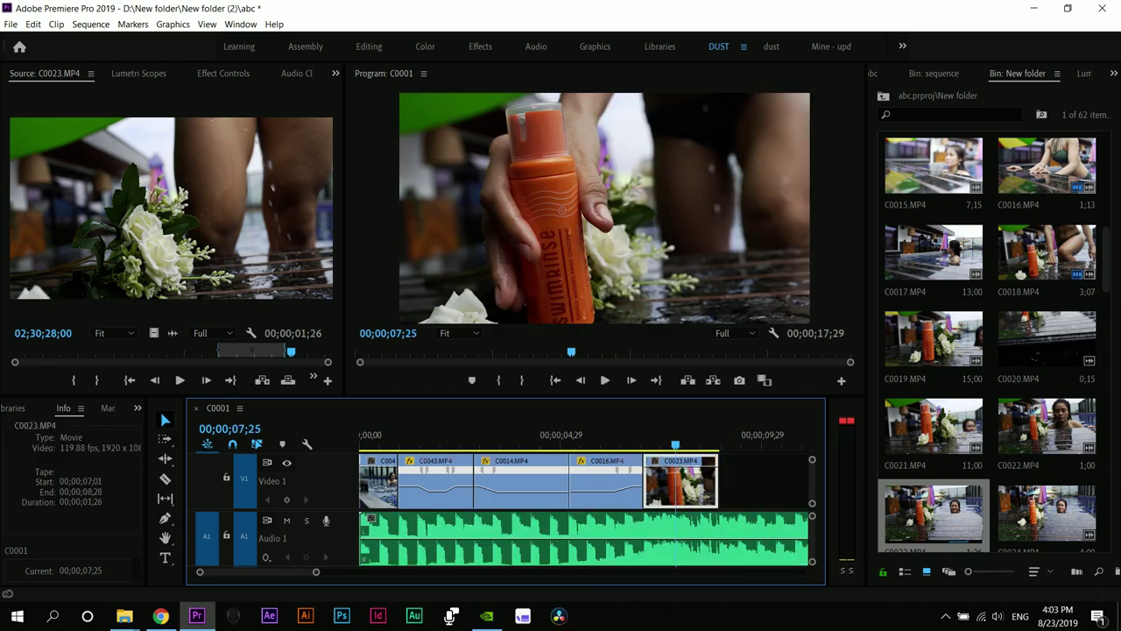
key("alt+Right")
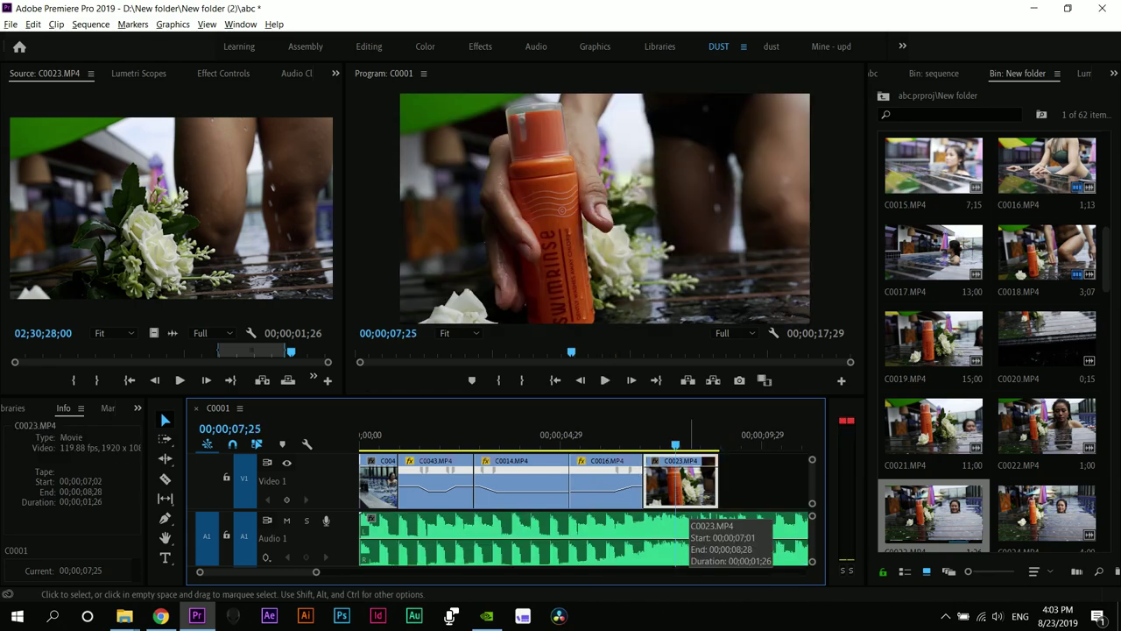
key("alt+Left")
key("alt+Left")
key("alt+Left")
key("alt+Left")
key("alt+Left")
key("alt+Left")
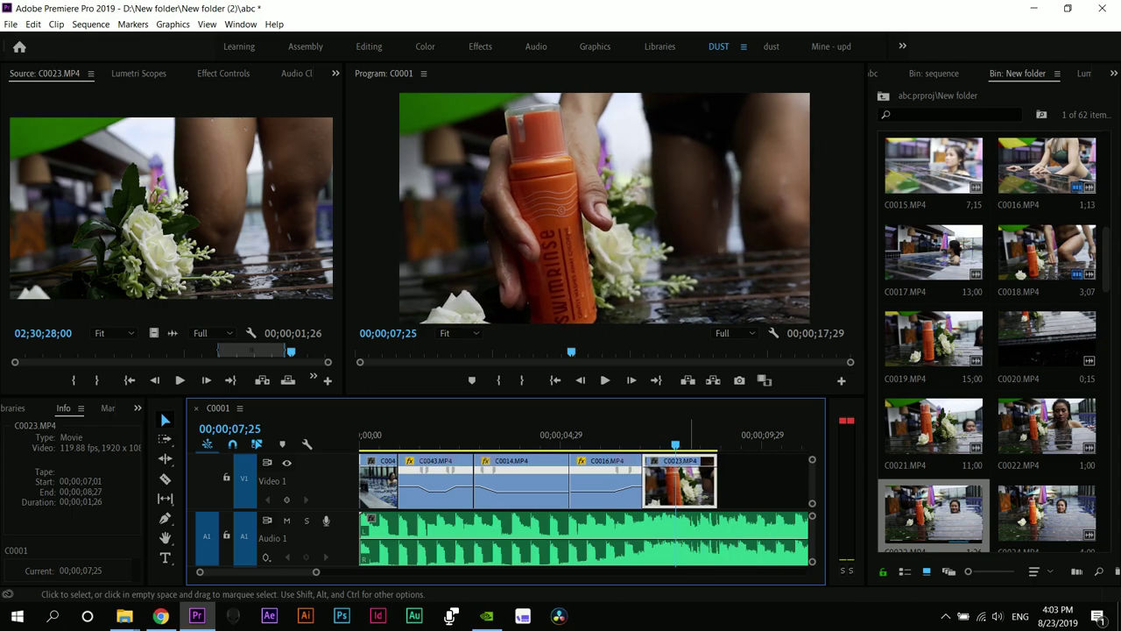
- Trim the end of C0023.MP4 to the beat at 00;00;08;14 and play the shortened clip
key("space")
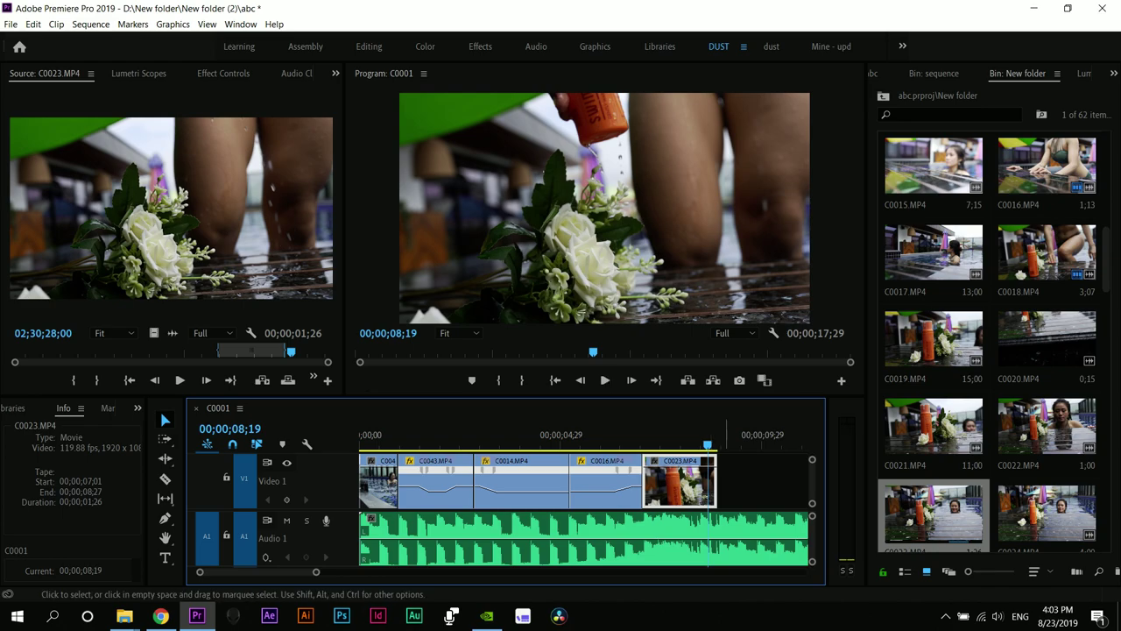
key("equal")
key("equal")
key("Left")
key("Left")
key("Left")
key("Left")
key("Left")
key("Left")
key("Right")
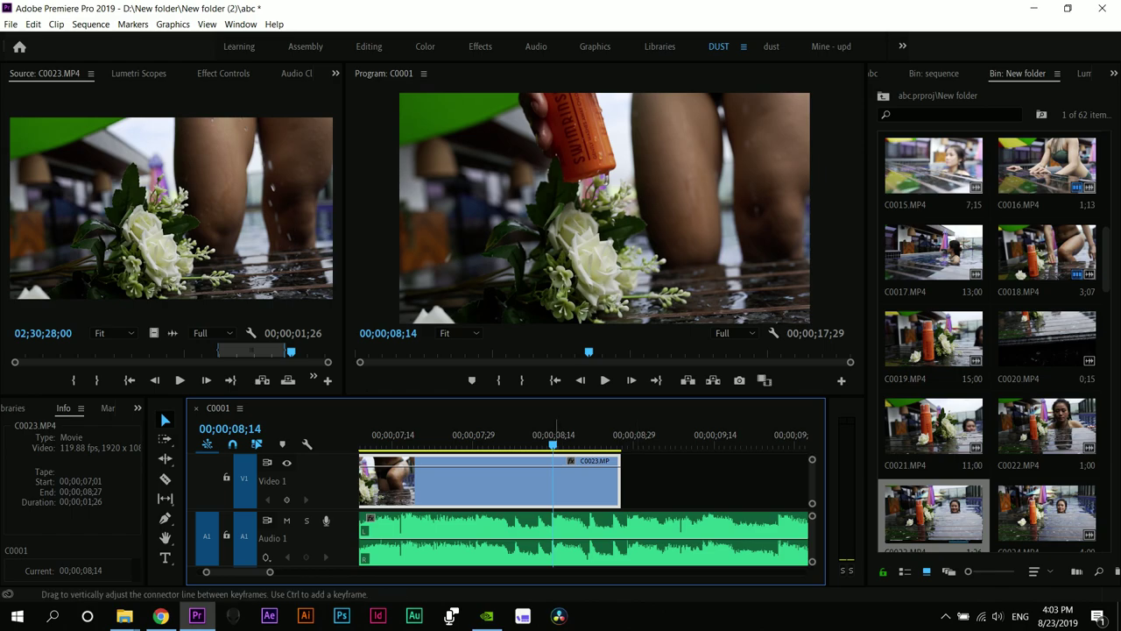
left_click_drag(621, 484, 553, 483)
key("minus")
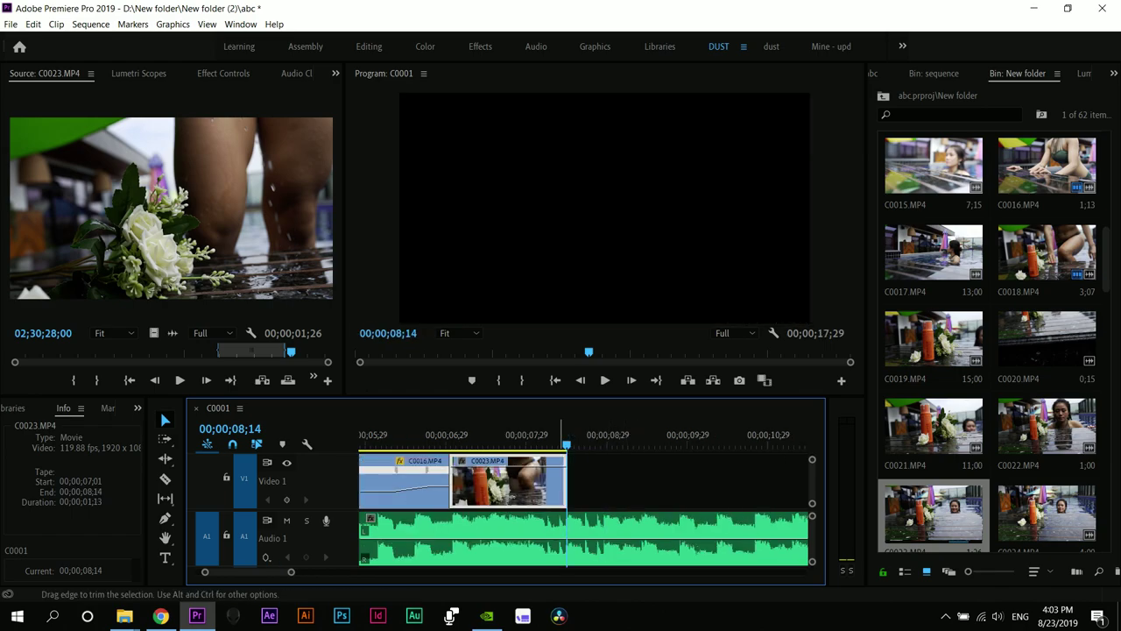
key("minus")
key("Up")
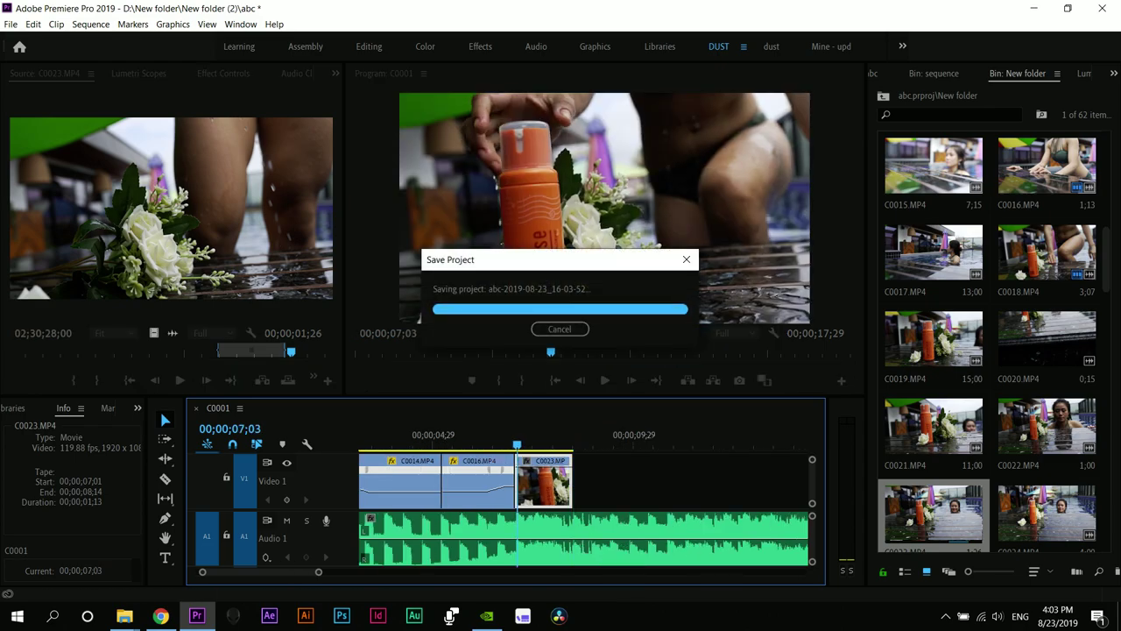
key("space")
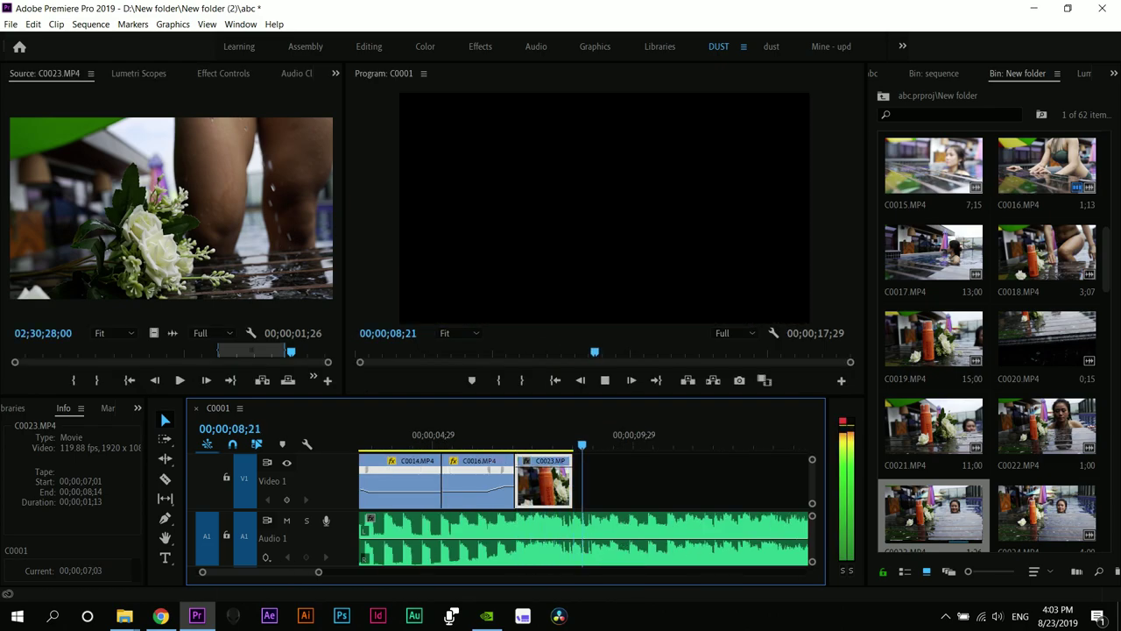
key("space")
- Browse the footage bin for the next shot, open C0035.MP4 as the source clip and scrub back towards its beginning
left_click(572, 484)
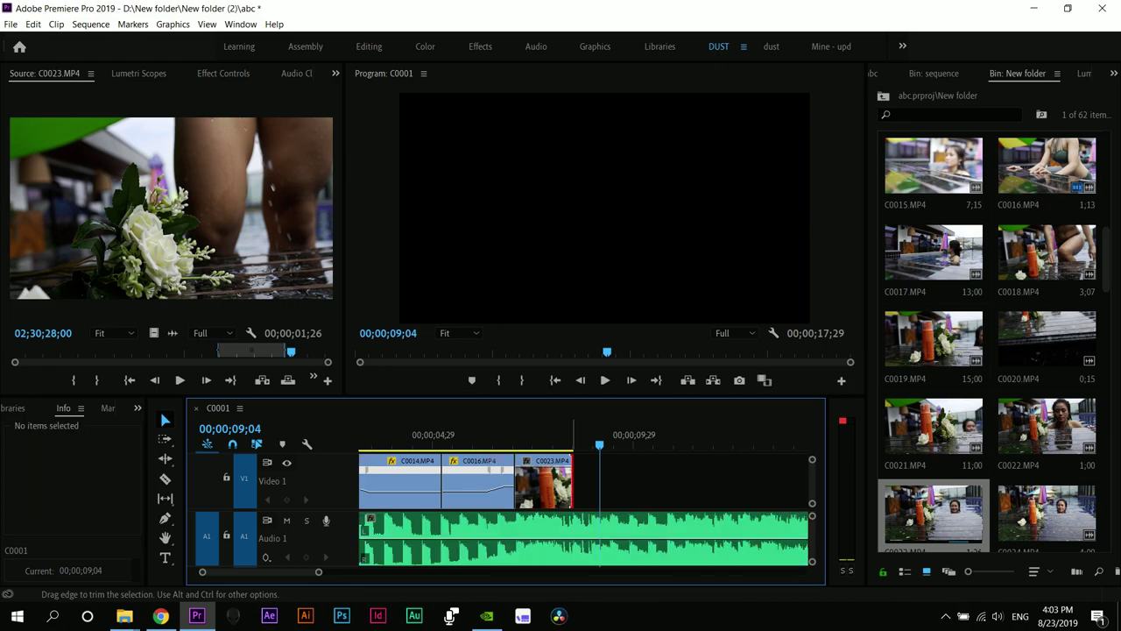
left_click(1047, 513)
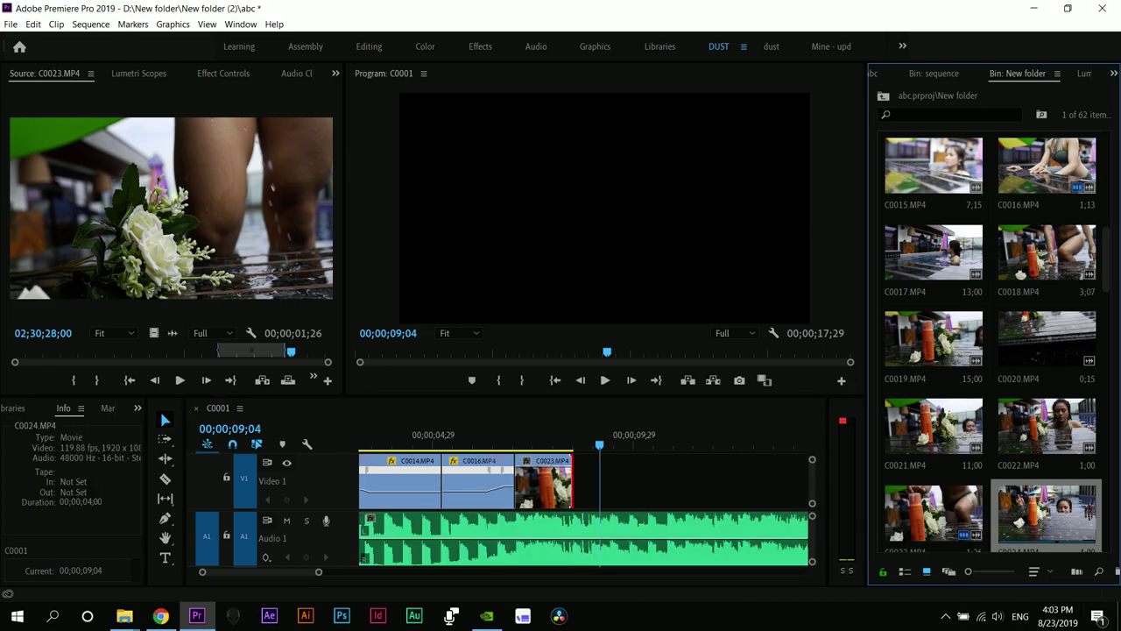
scroll(1008, 302, "down", 5)
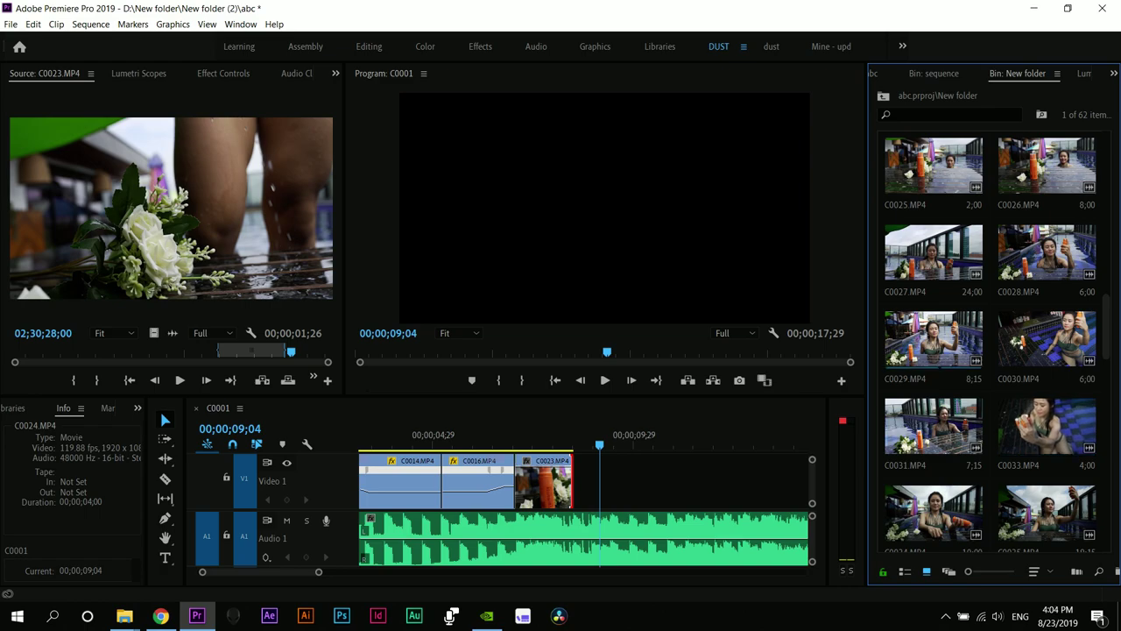
scroll(933, 342, "down", 2)
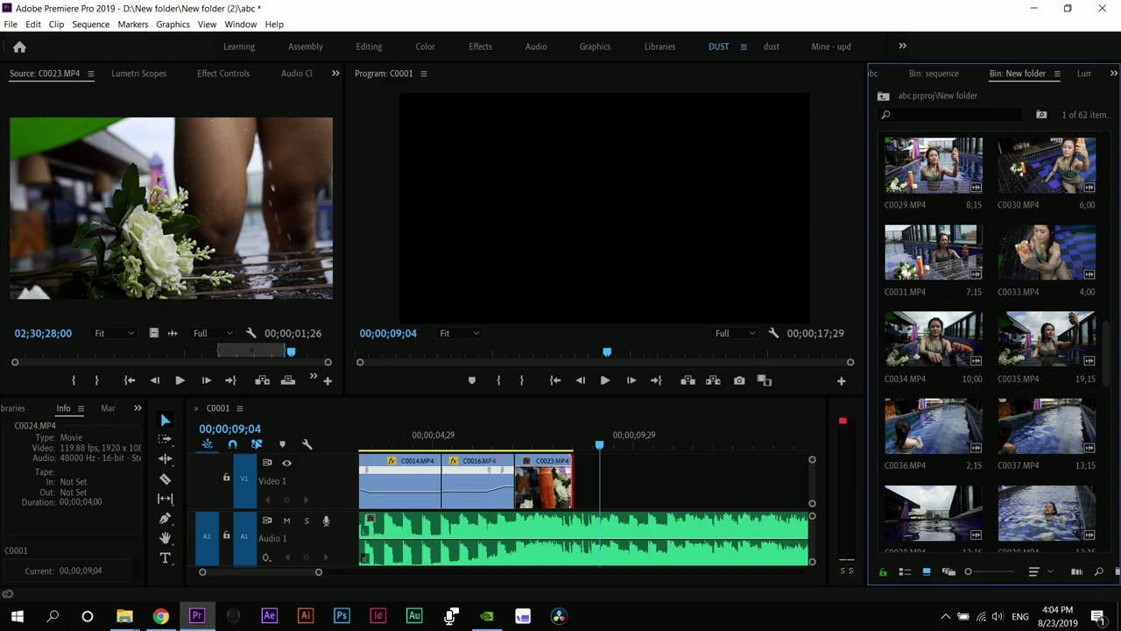
scroll(990, 342, "down", 1)
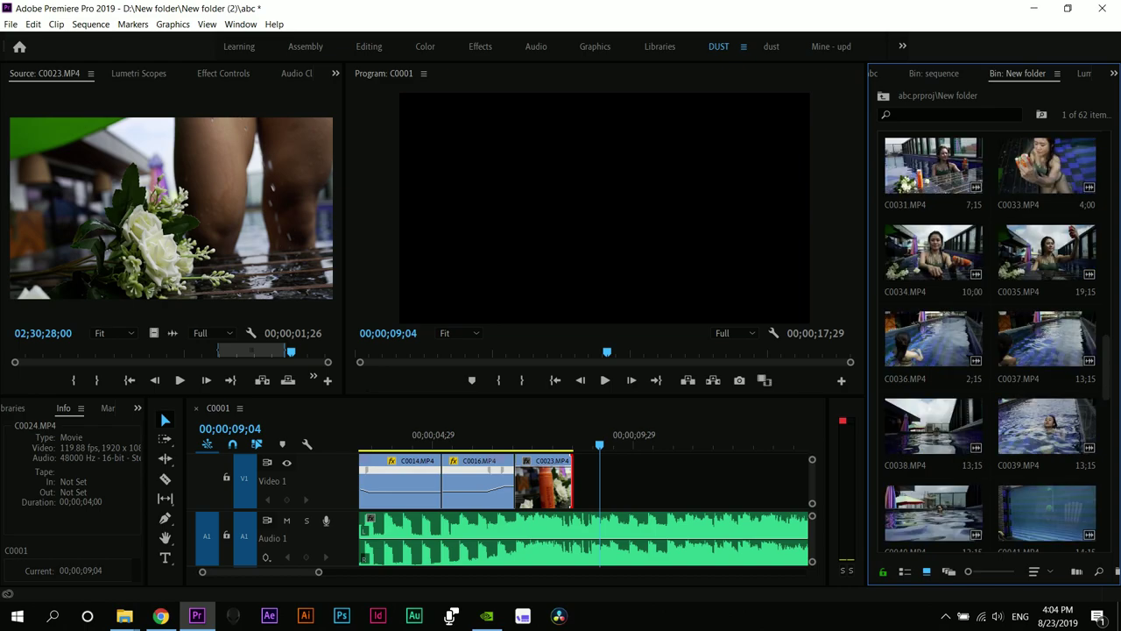
double_click(1034, 254)
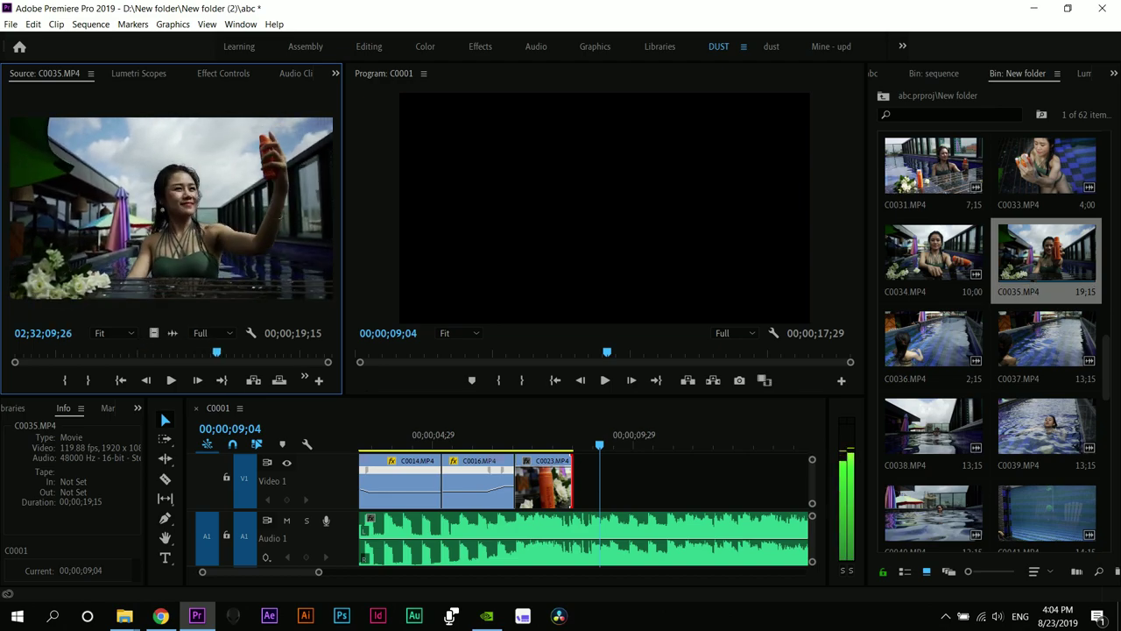
left_click_drag(216, 352, 91, 352)
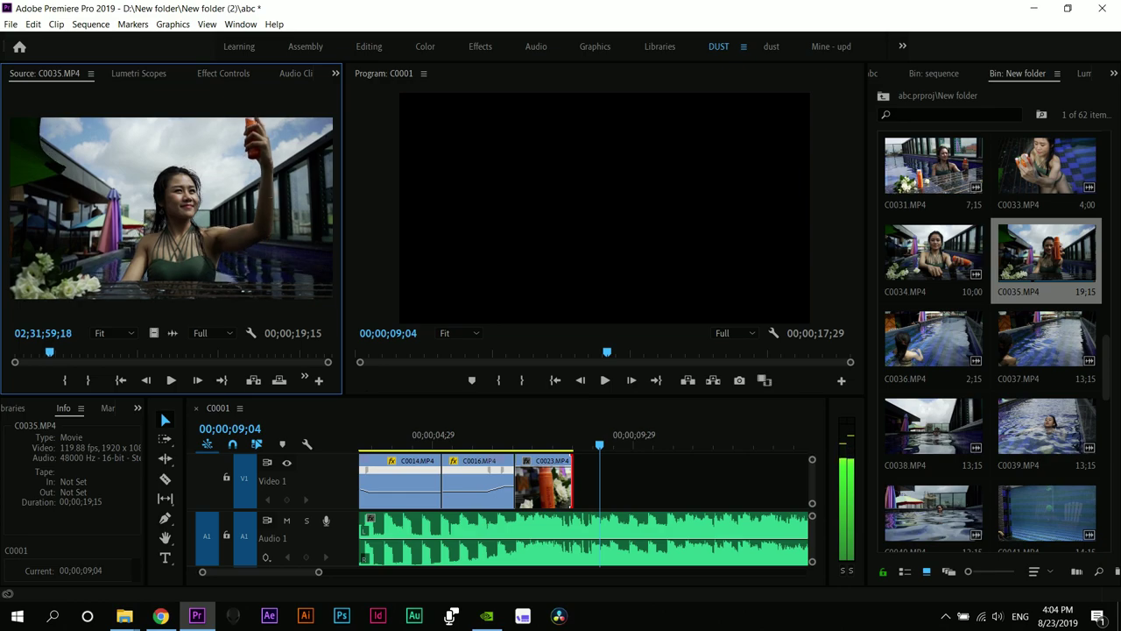
- Mark the range of C0035.MP4 from 02;31;59;12 to 02;32;04;25
key("i")
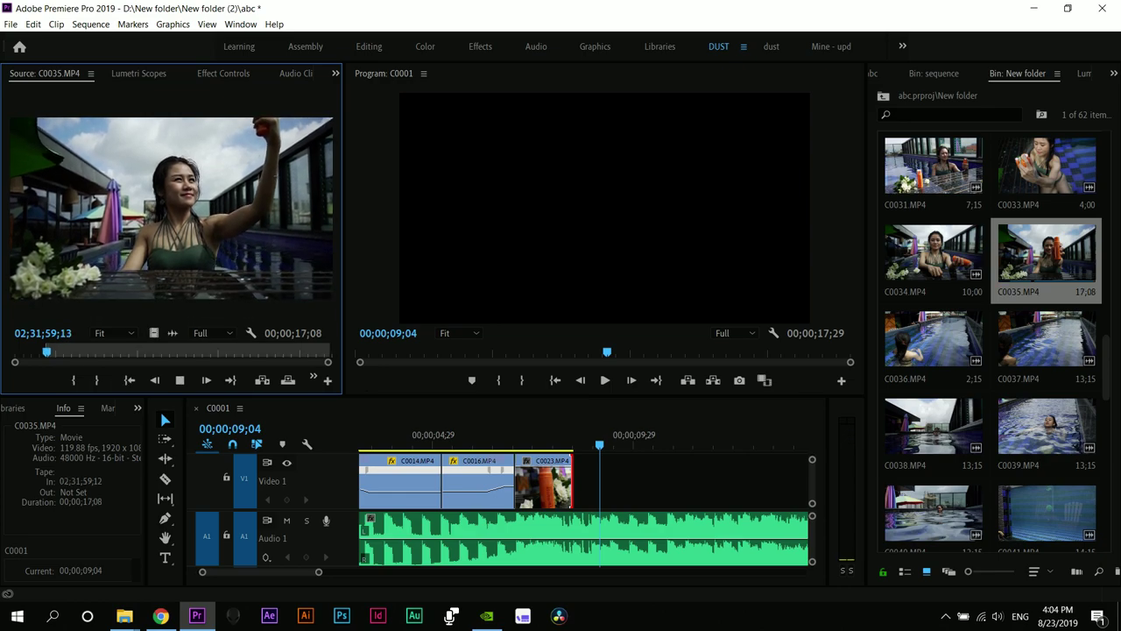
key("space")
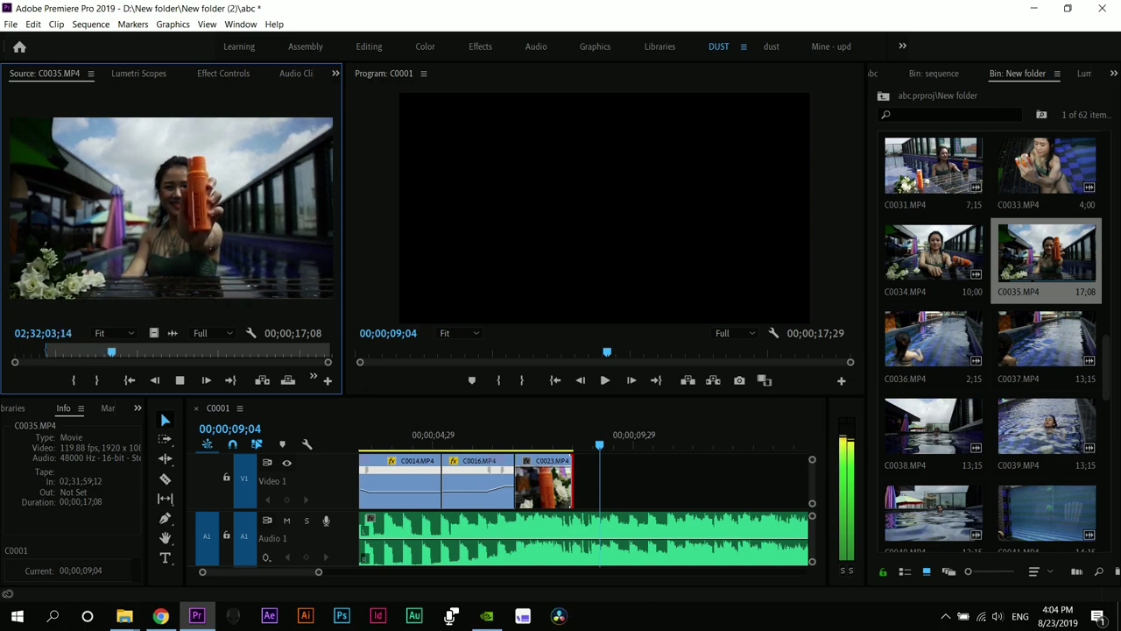
key("o")
key("space")
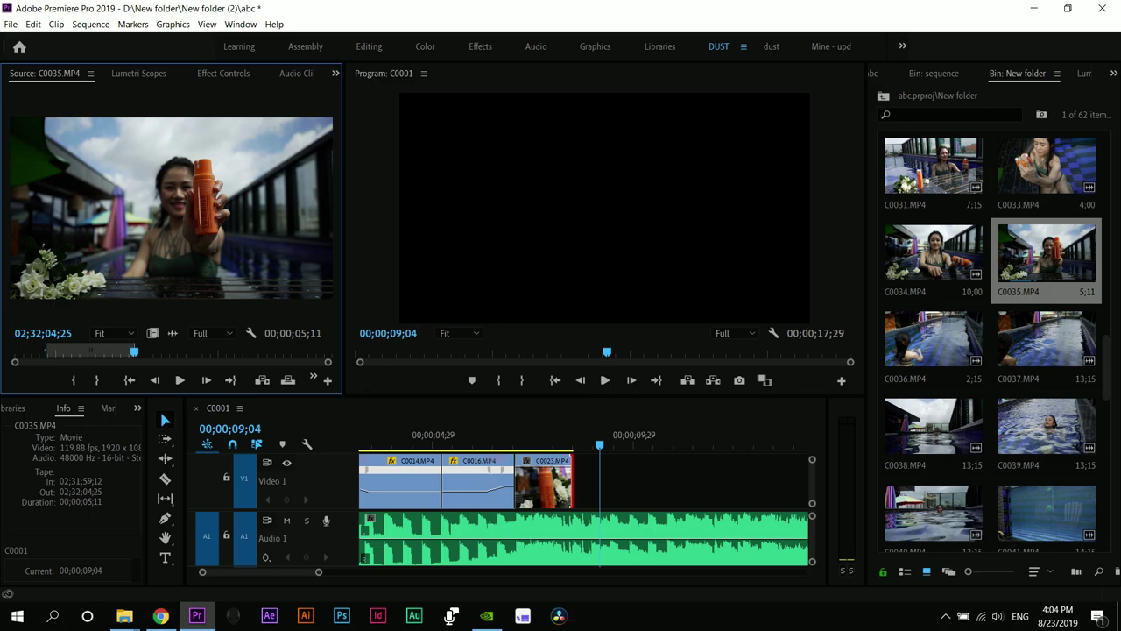
- Place only the video of the marked C0035.MP4 range directly after C0023.MP4 and play across the cut
left_click_drag(153, 333, 574, 482)
left_click(551, 482)
left_click(549, 436)
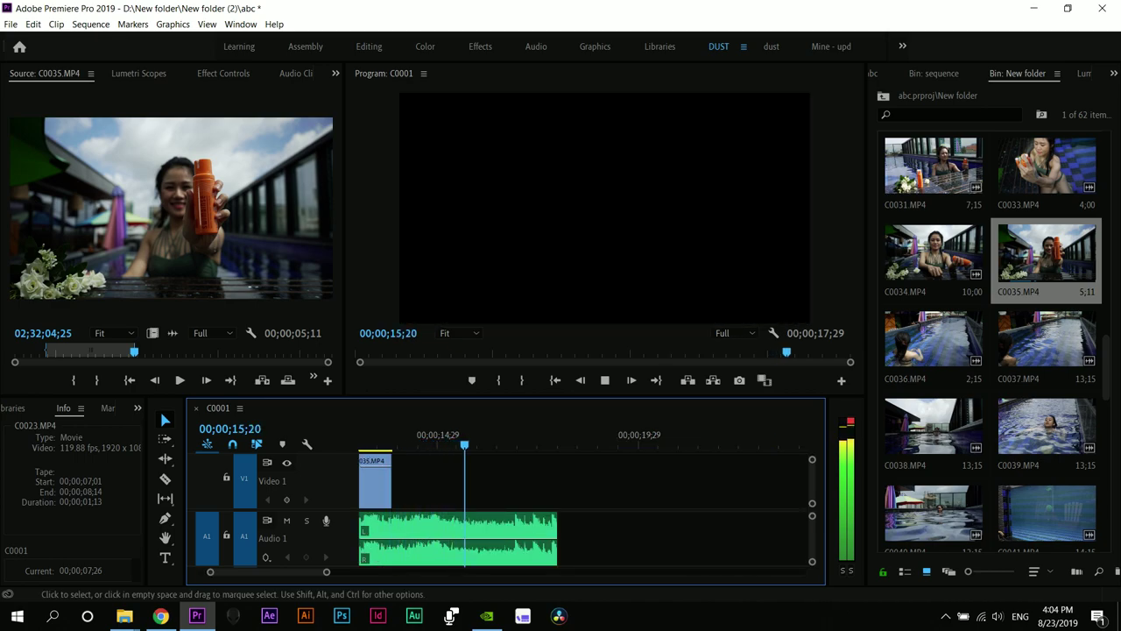
- Trim the end of the music to 00;00;16;19 and move C0035.MP4 to start at 00;00;11;07, ending with the music
left_click(536, 538)
left_click_drag(557, 539, 503, 539)
scroll(509, 525, "up", 5)
left_click_drag(443, 487, 553, 487)
scroll(553, 488, "up", 4)
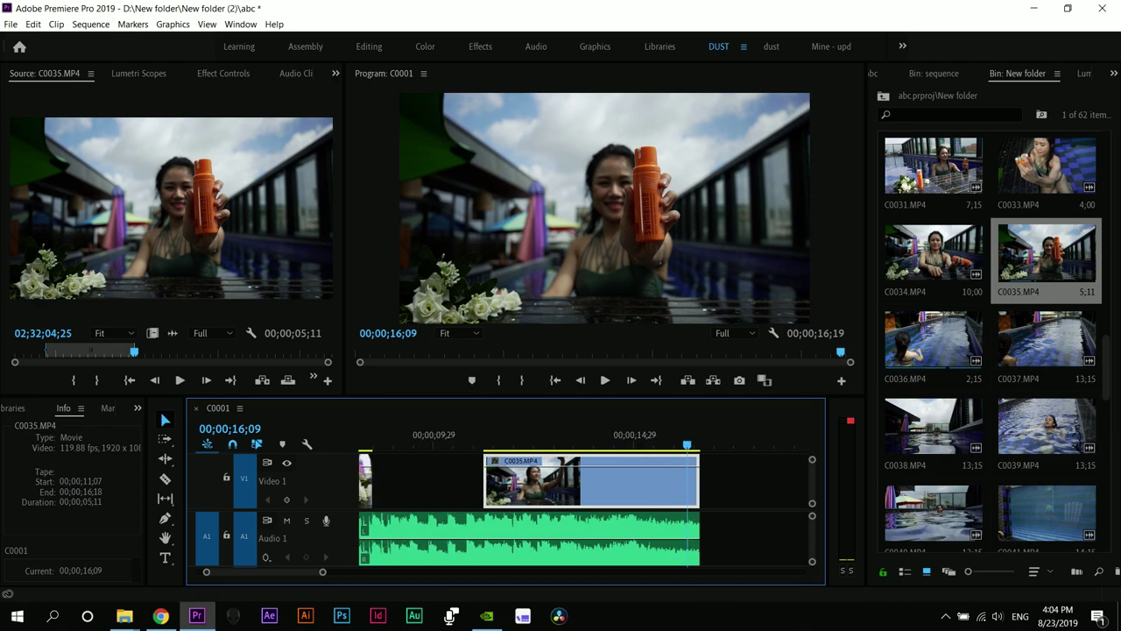
- Open C0033.MP4 as the source clip and mark its in point at 02;31;43;23
double_click(1044, 166)
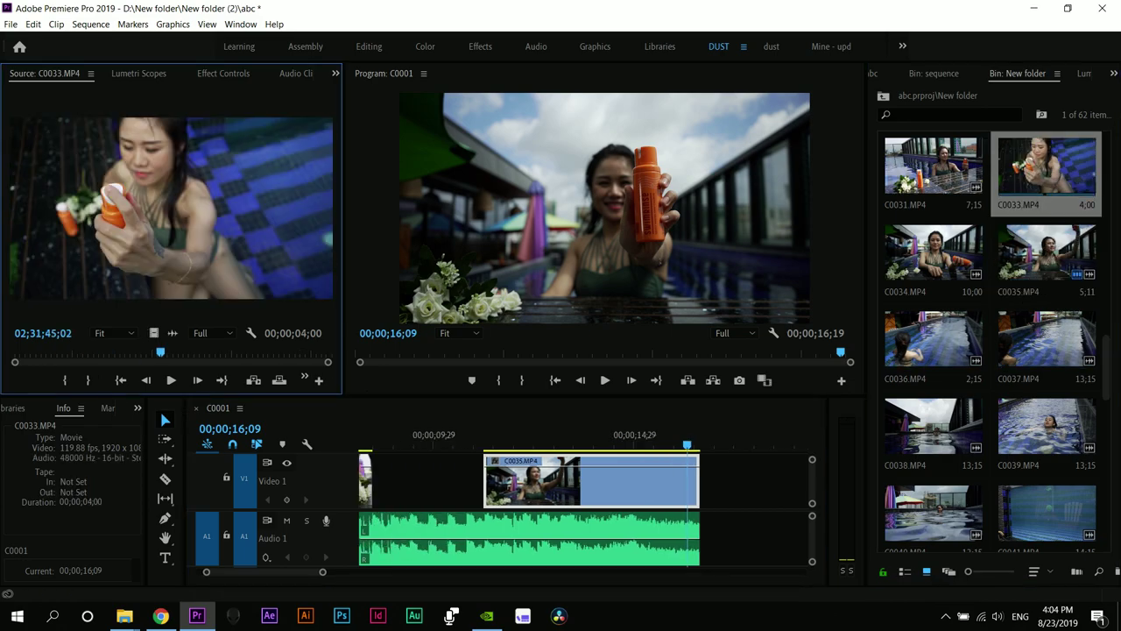
left_click_drag(126, 352, 59, 352)
key("Right")
key("Right")
key("Right")
key("Right")
key("Right")
key("Right")
key("i")
key("n")
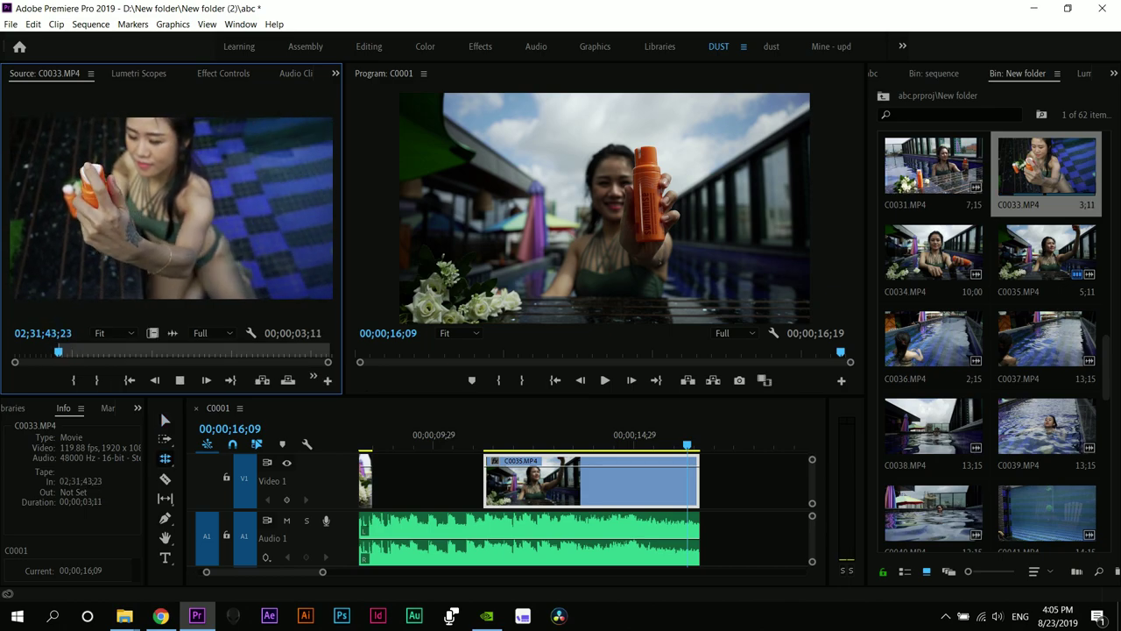
- Mark the out point of C0033.MP4 for a 19-frame range and place only its video directly after C0023.MP4
key("space")
key("o")
key("space")
left_click_drag(154, 333, 375, 480)
key("v")
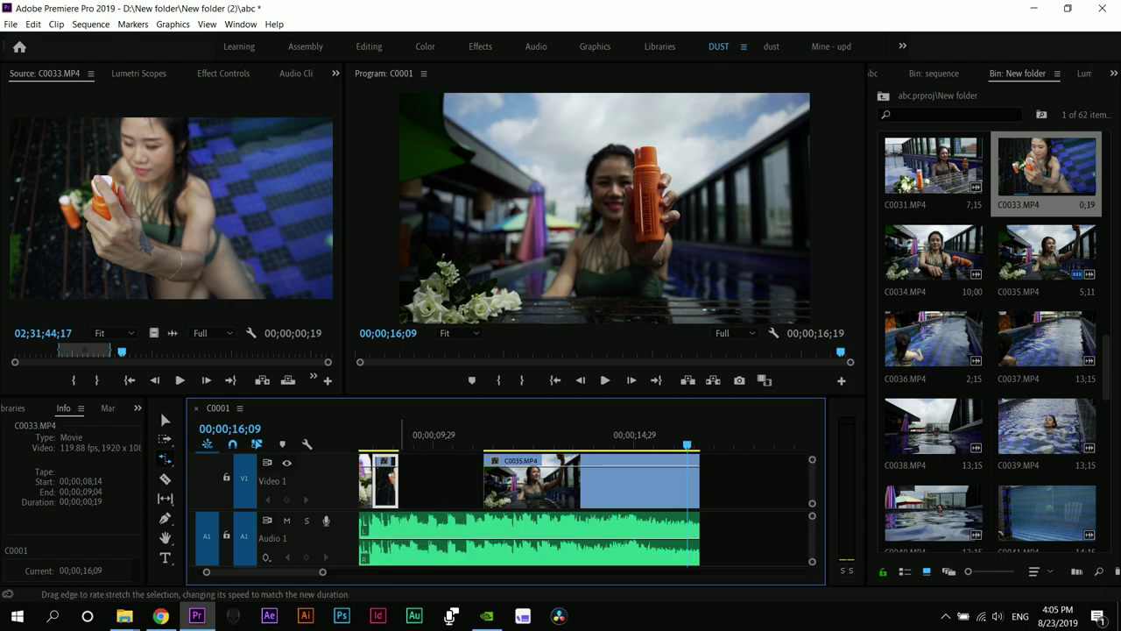
- Rate-stretch C0033.MP4 to 23.56% so that it ends at 00;00;11;07, where C0035.MP4 starts
scroll(526, 508, "down", 3)
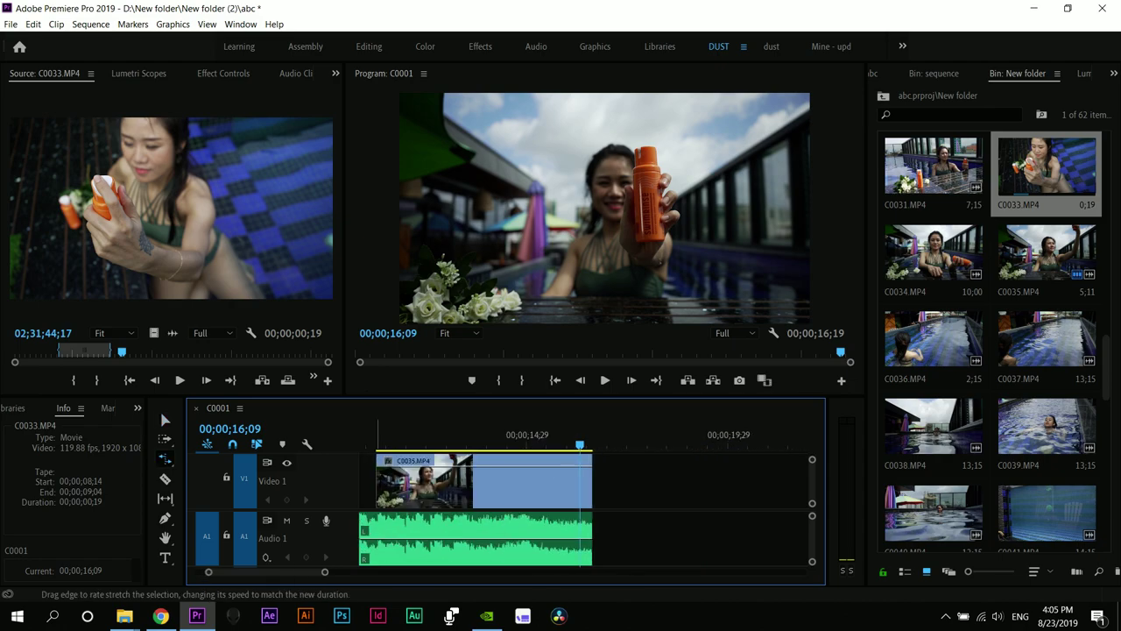
key("minus")
left_click(425, 436)
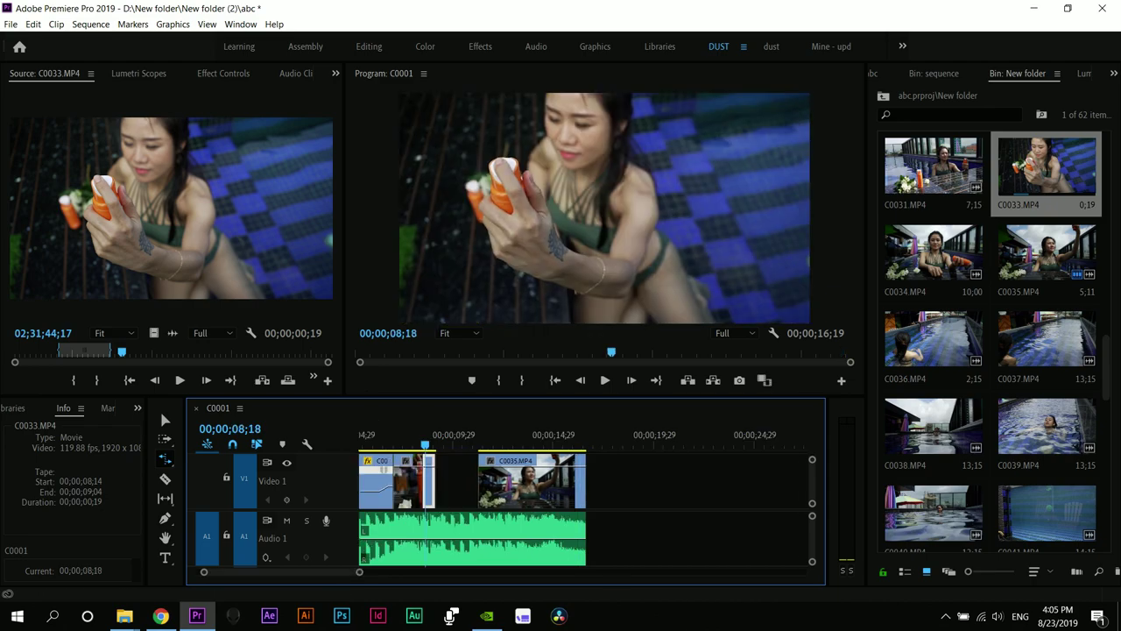
key("equal")
key("equal")
left_click_drag(621, 482, 792, 482)
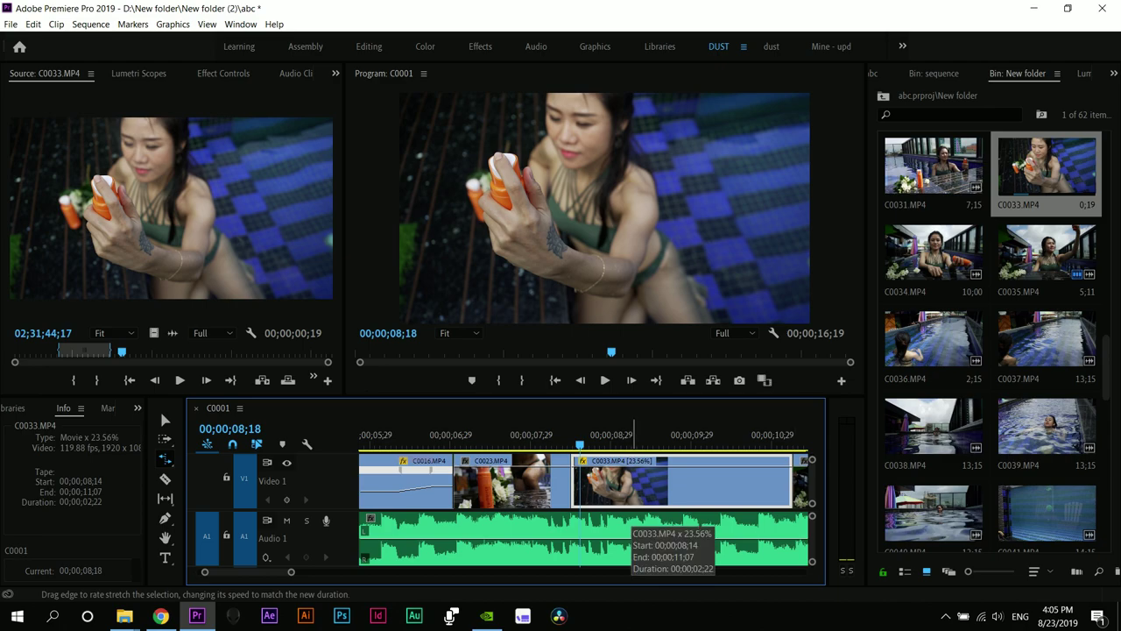
- Play the sequence from C0023.MP4 across the stretched C0033.MP4 into C0035.MP4 to check the cuts
left_click(482, 434)
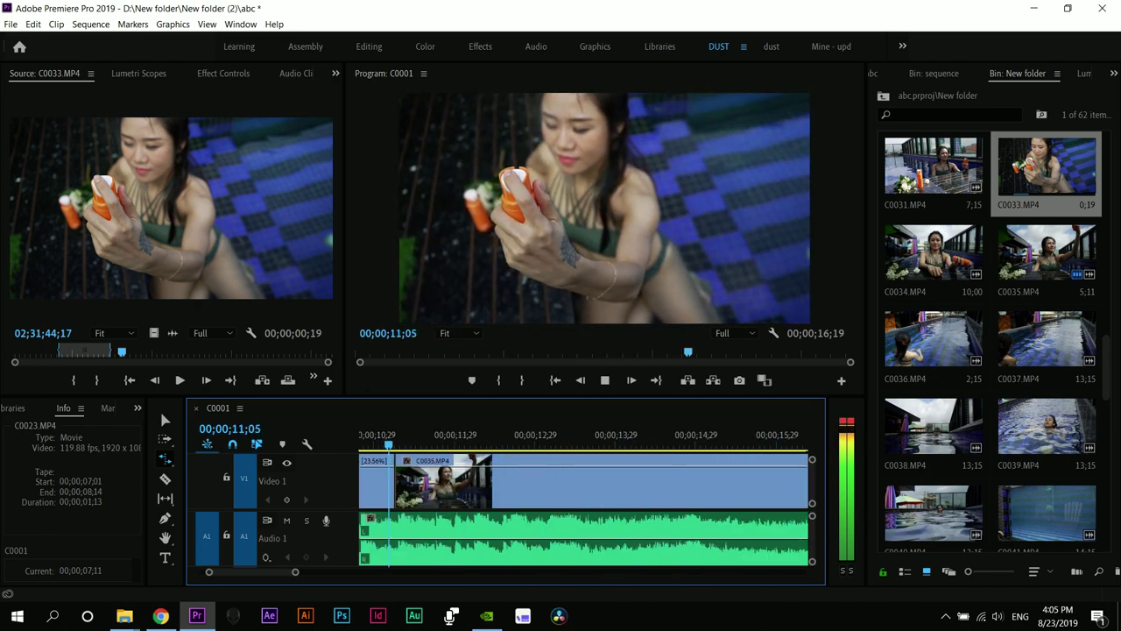
key("space")
scroll(583, 491, "up", 2)
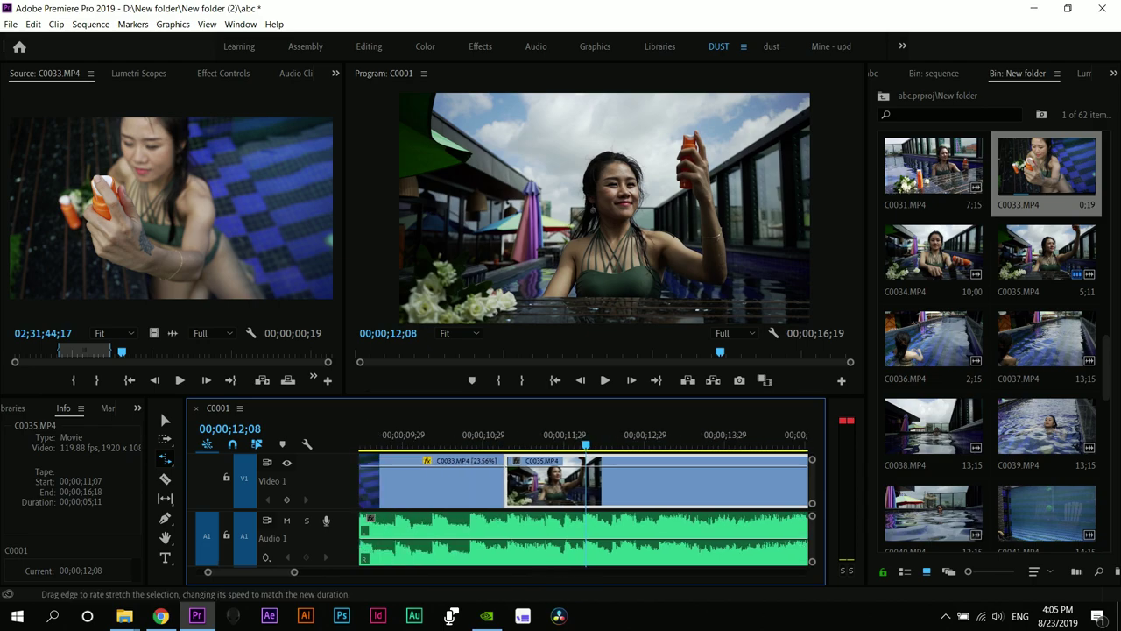
scroll(583, 509, "up", 1)
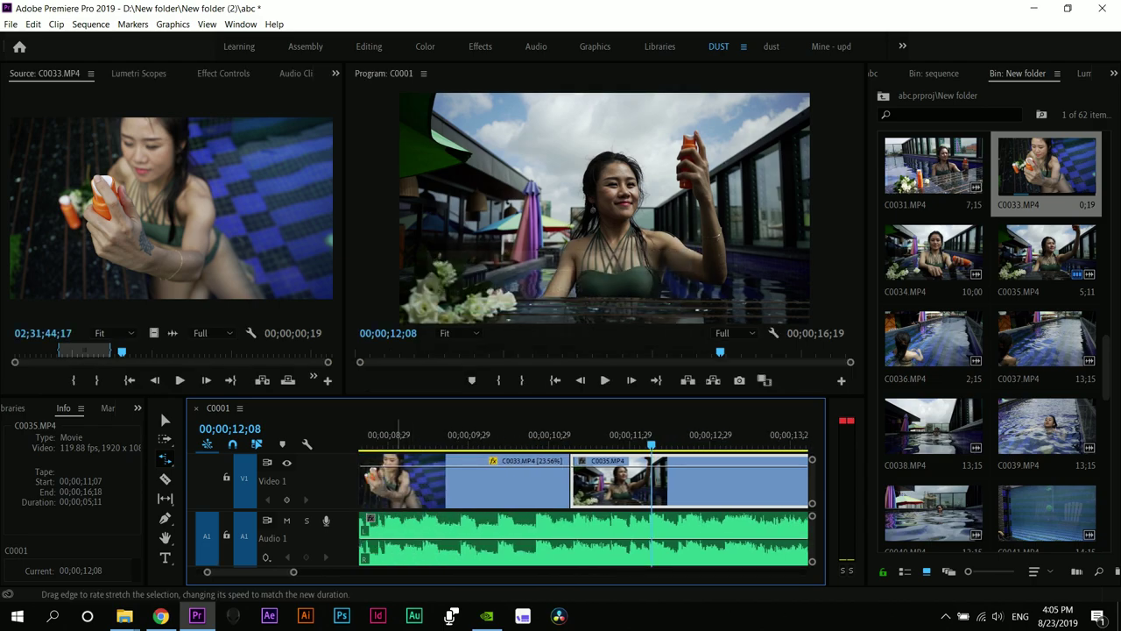
scroll(395, 492, "up", 1)
key("v")
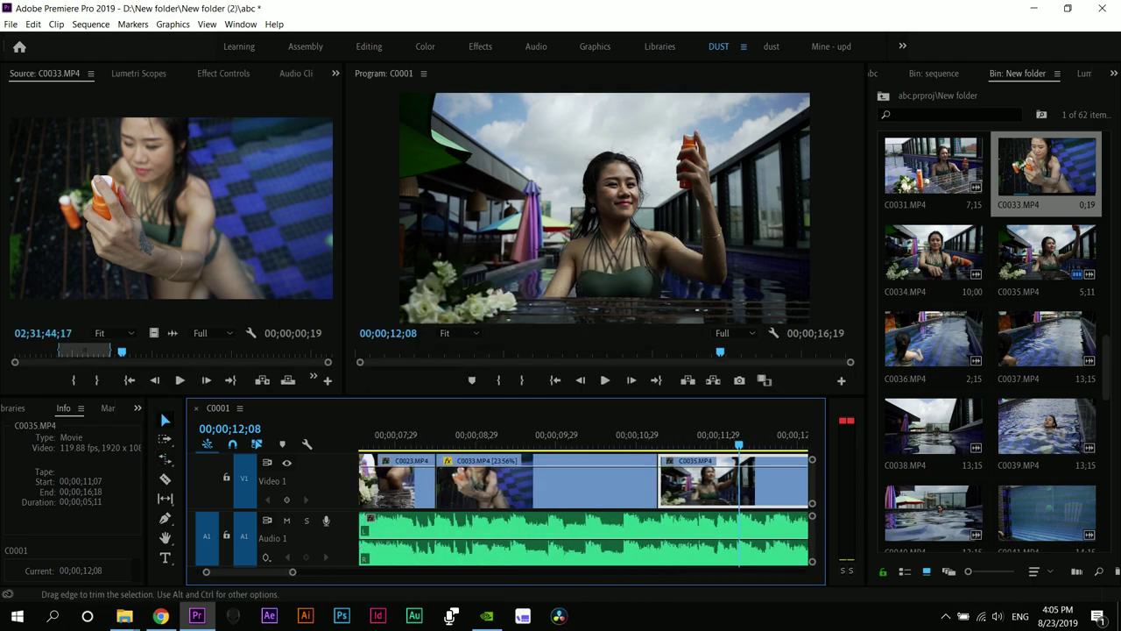
- Review the C0033.MP4 section and replay the sequence from the start of C0023.MP4
left_click_drag(444, 490, 470, 491)
left_click_drag(611, 486, 657, 490)
key("minus")
key("minus")
left_click(516, 487)
left_click(505, 439)
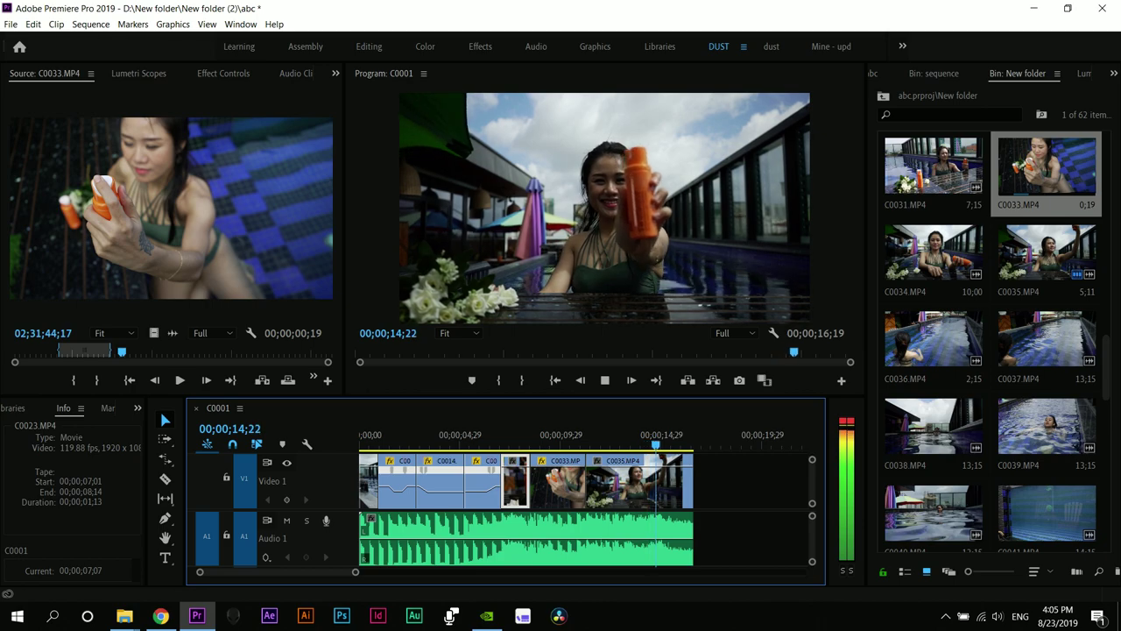
- Add a volume keyframe to the music at about 00;00;15;01 and fade it to -∞ dB at 00;00;16;19
key("space")
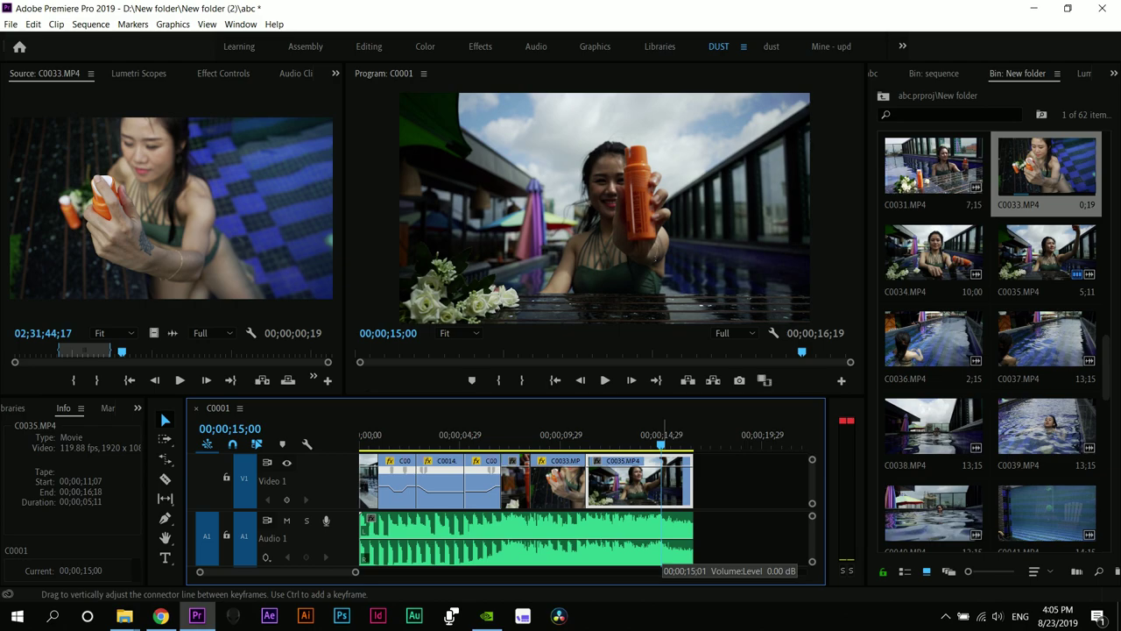
left_click(662, 538)
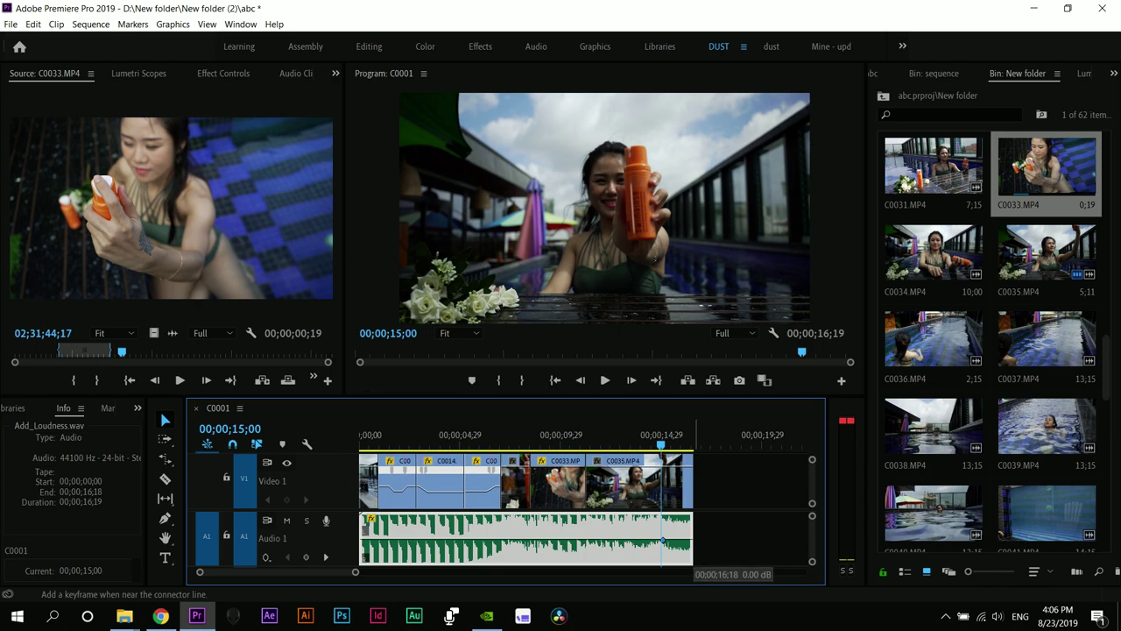
mouse_move(663, 538)
left_click_drag(693, 540, 691, 562)
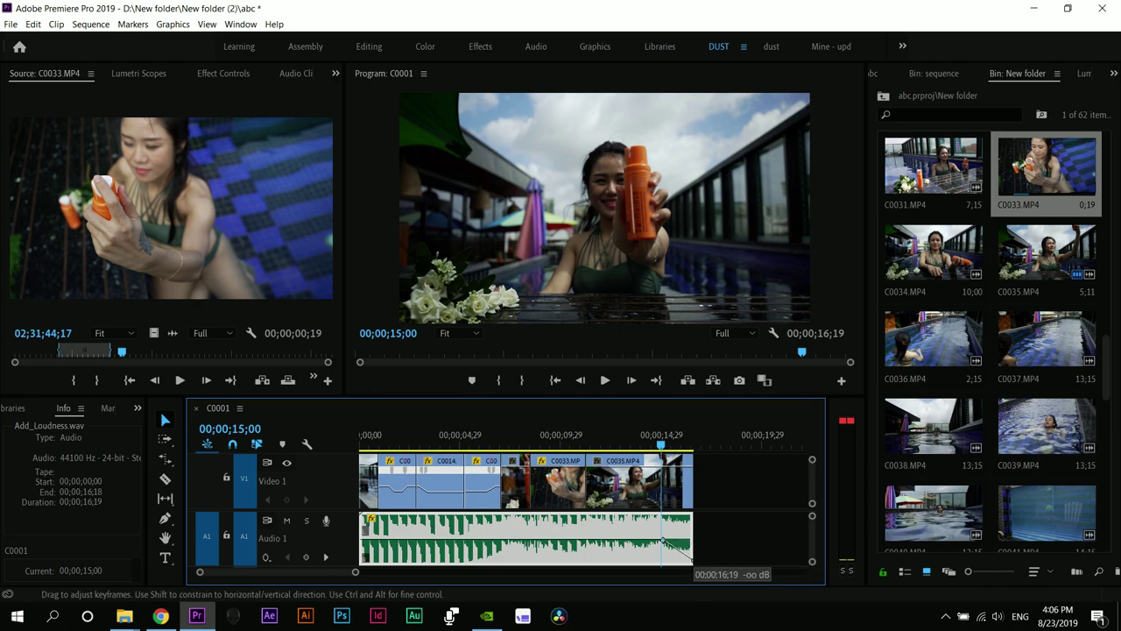
- Play the sequence from its beginning into the C0033.MP4 shot
key("Home")
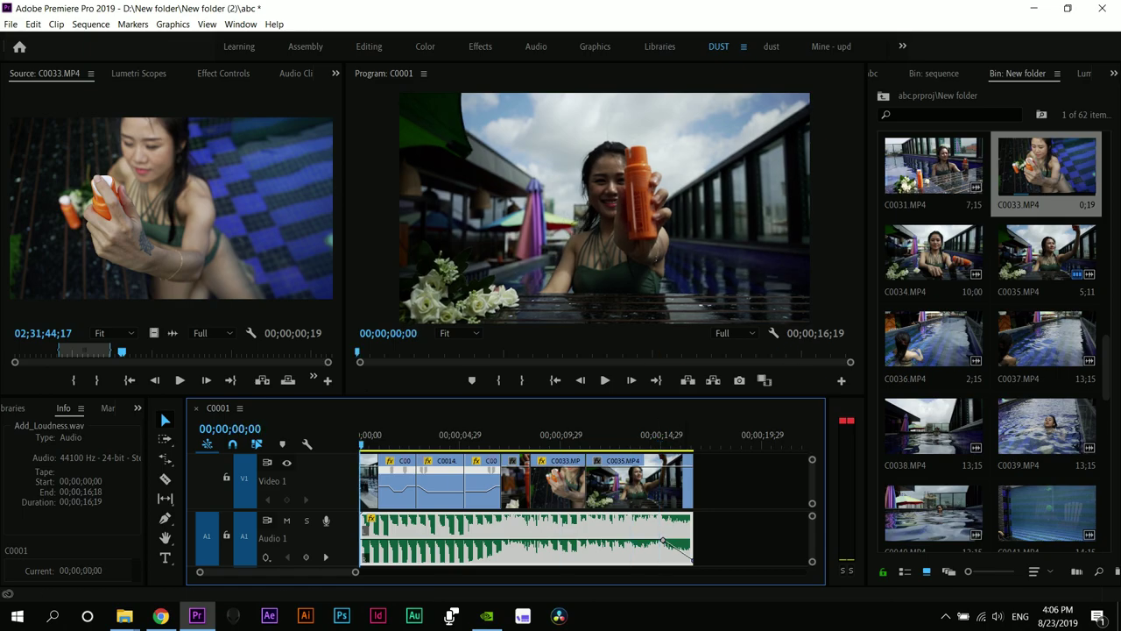
key("space")
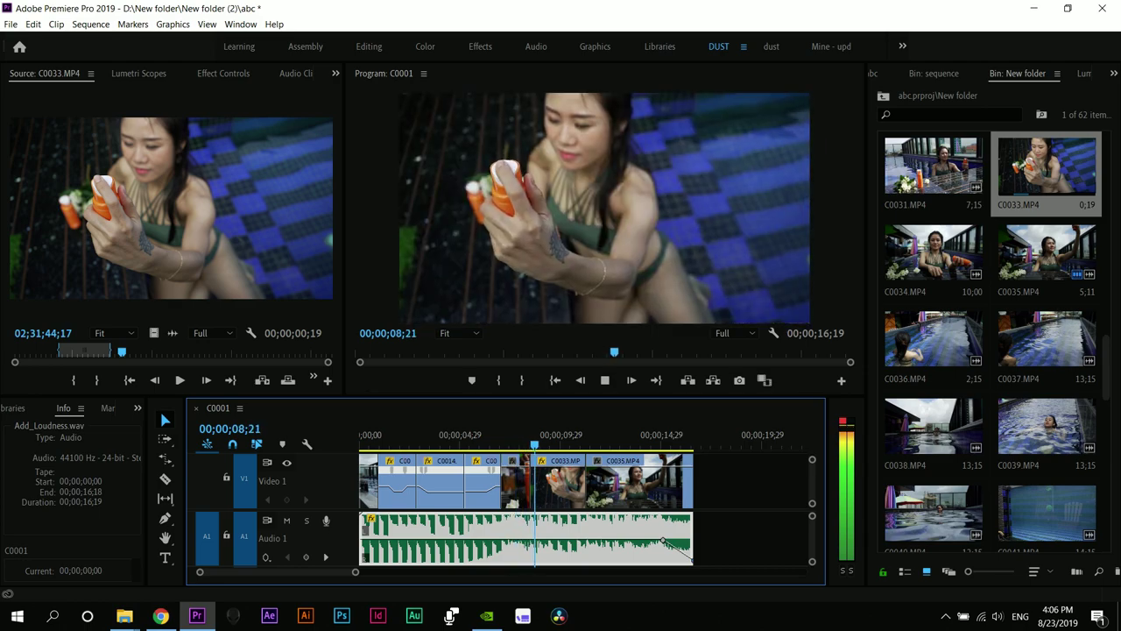
key("space")
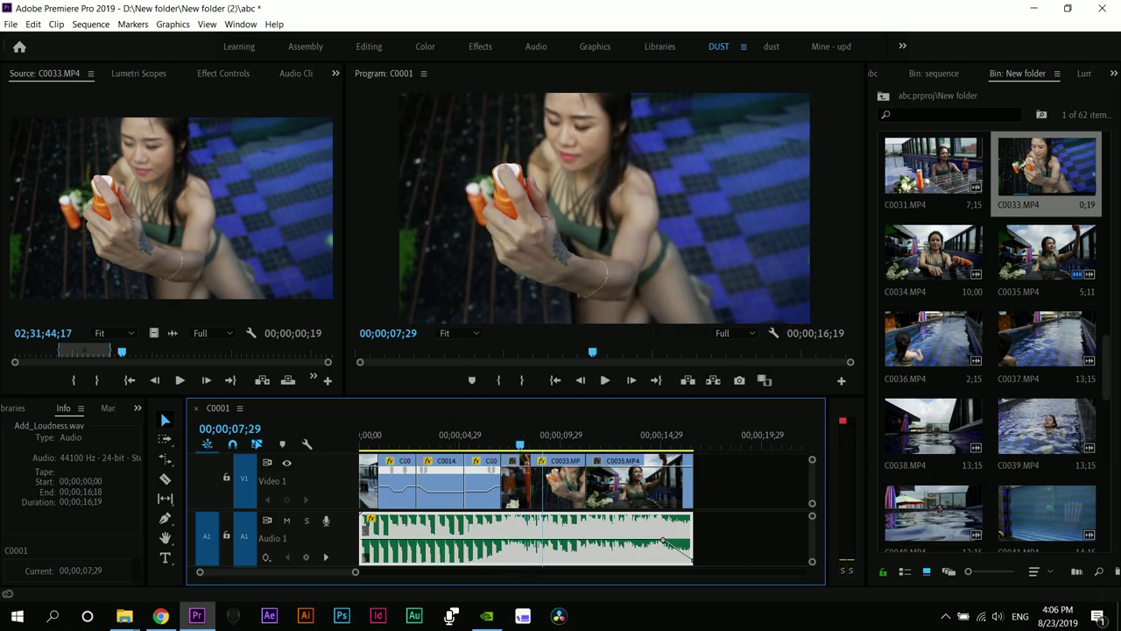
- Straighten C0023.MP4 by setting its rotation to 2.0°
left_click(520, 435)
left_click(517, 486)
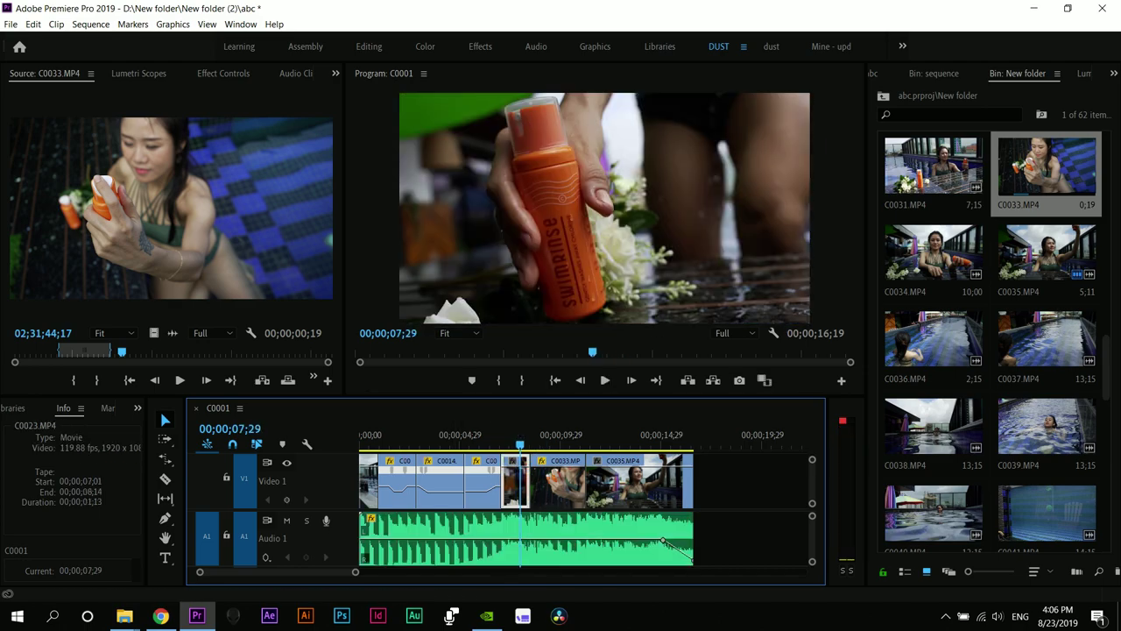
left_click(223, 74)
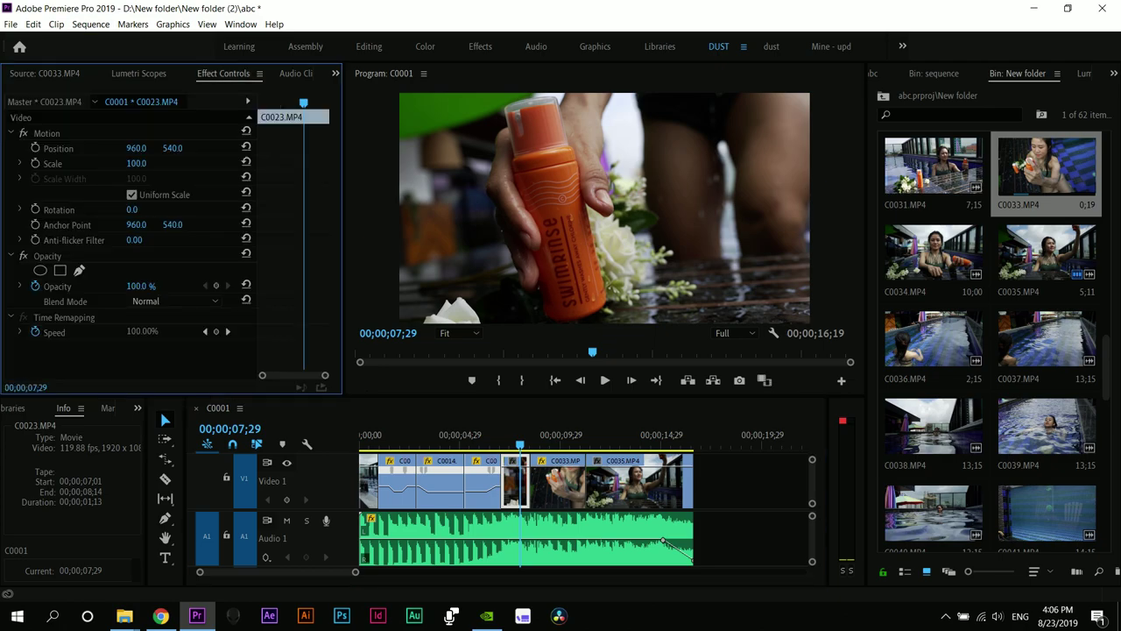
left_click(132, 209)
type("2")
key("Return")
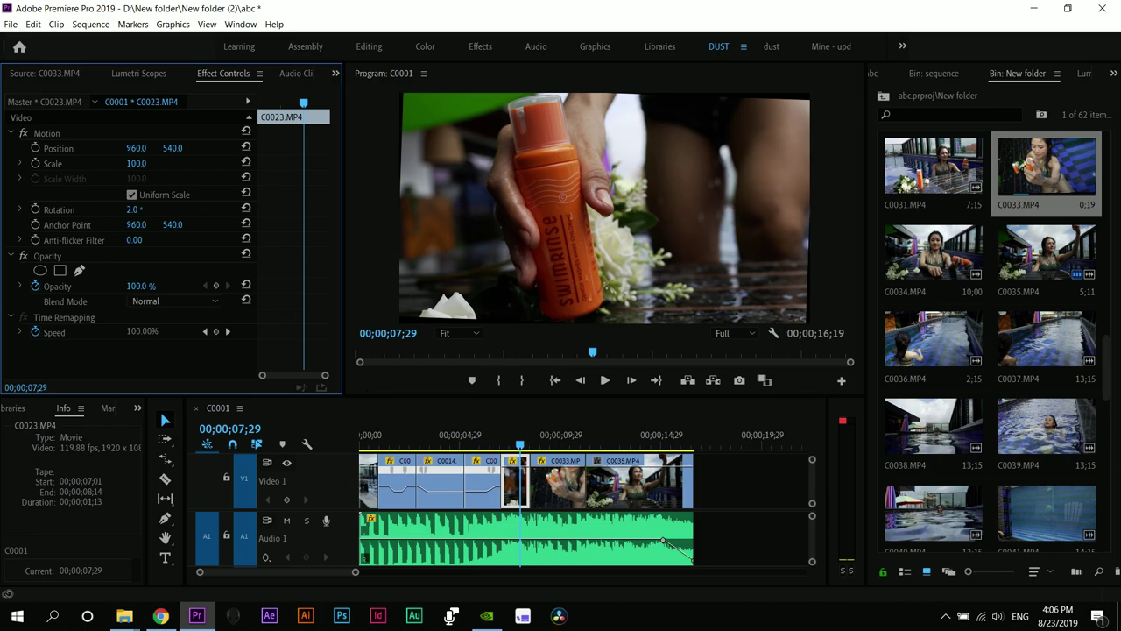
- Set the scale of C0023.MP4 to 105 and play the rest of the sequence
left_click_drag(523, 435, 507, 436)
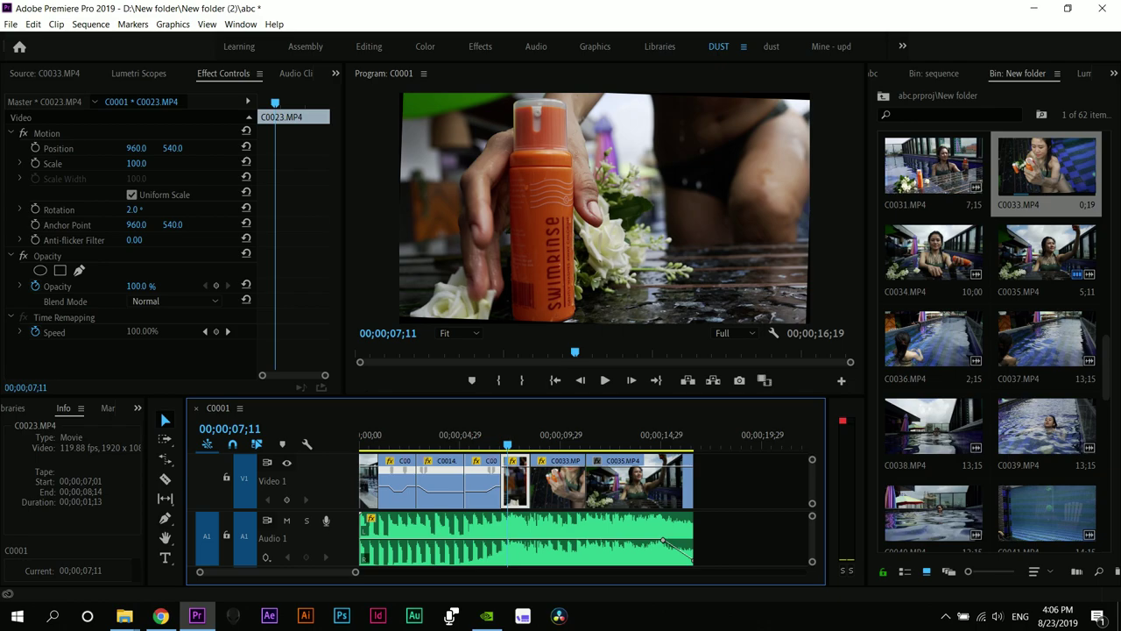
left_click(137, 164)
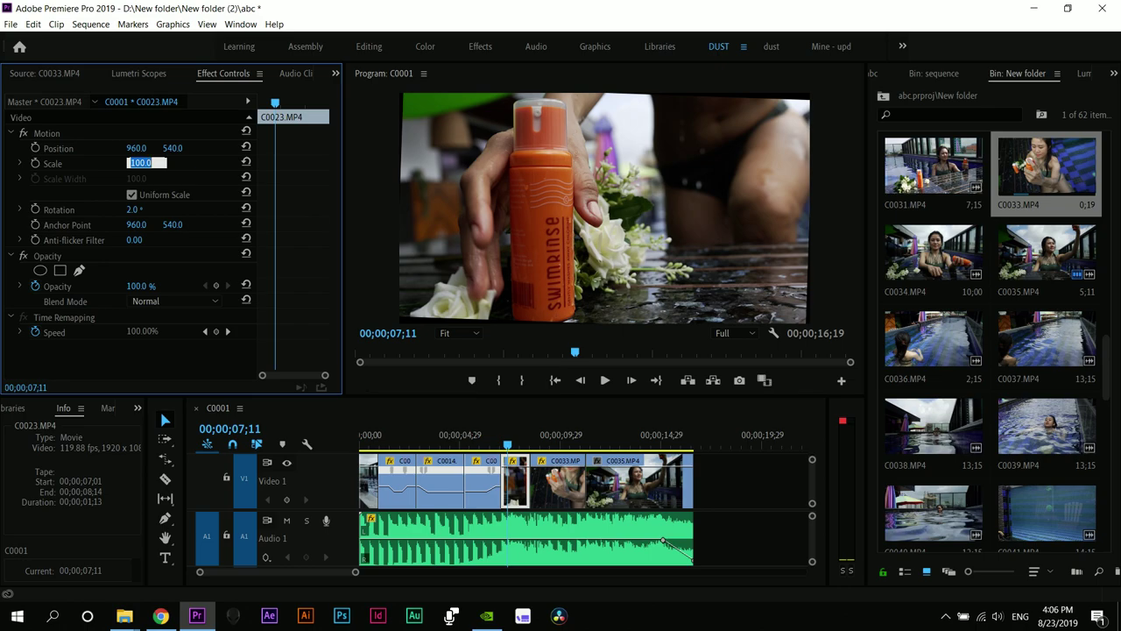
type("105")
key("Return")
key("ctrl+s")
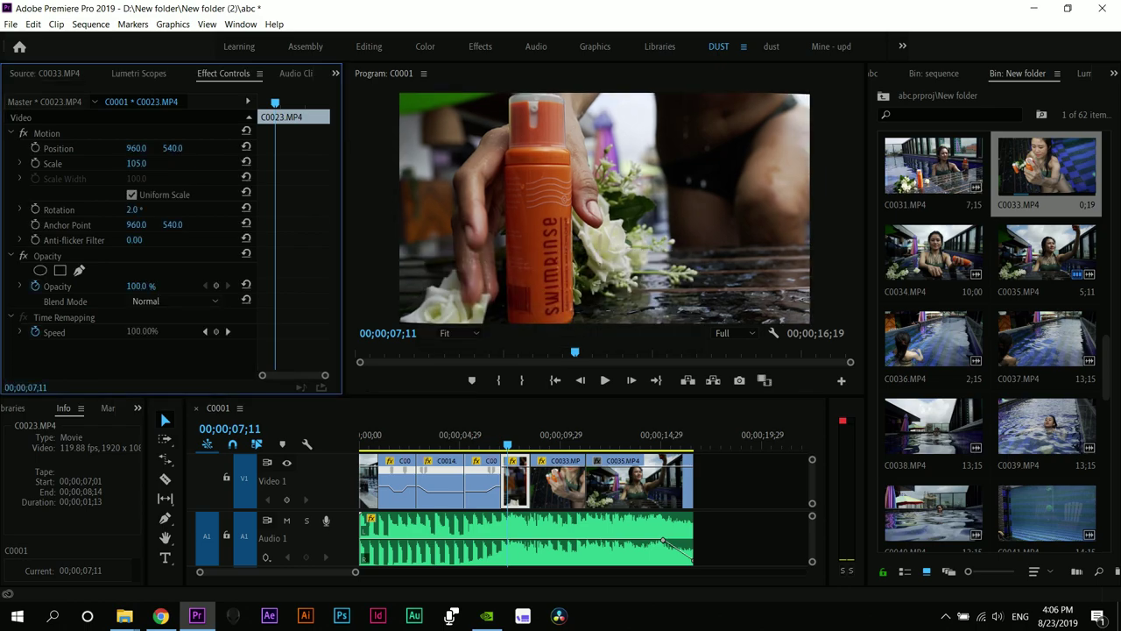
key("space")
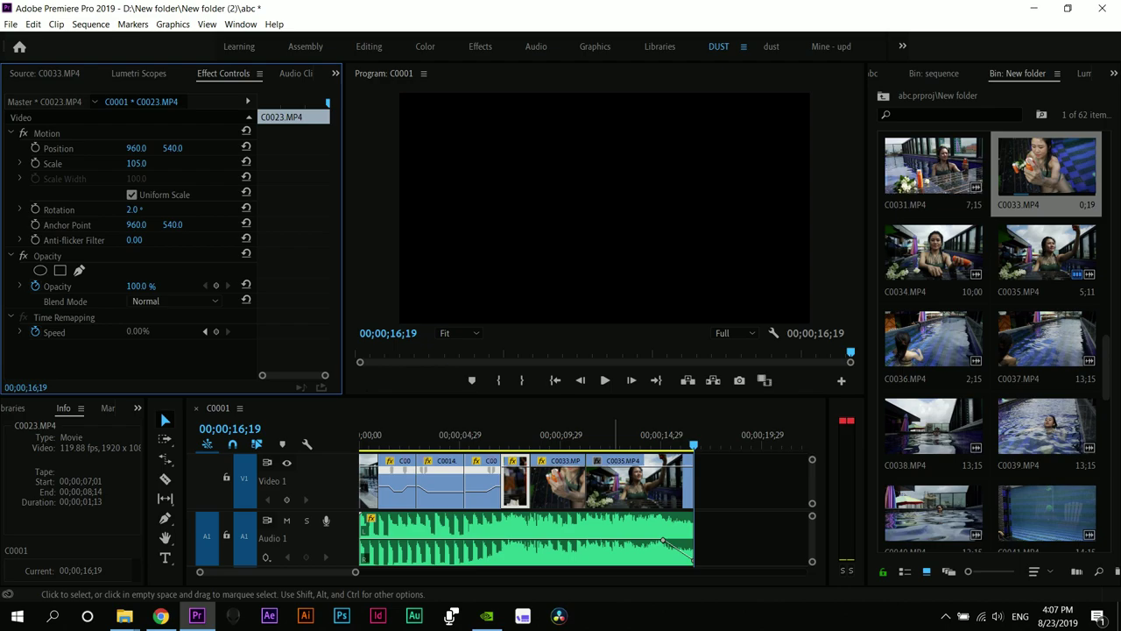
- Trim the beginning of the music so that it starts at 00;00;00;04
key("Home")
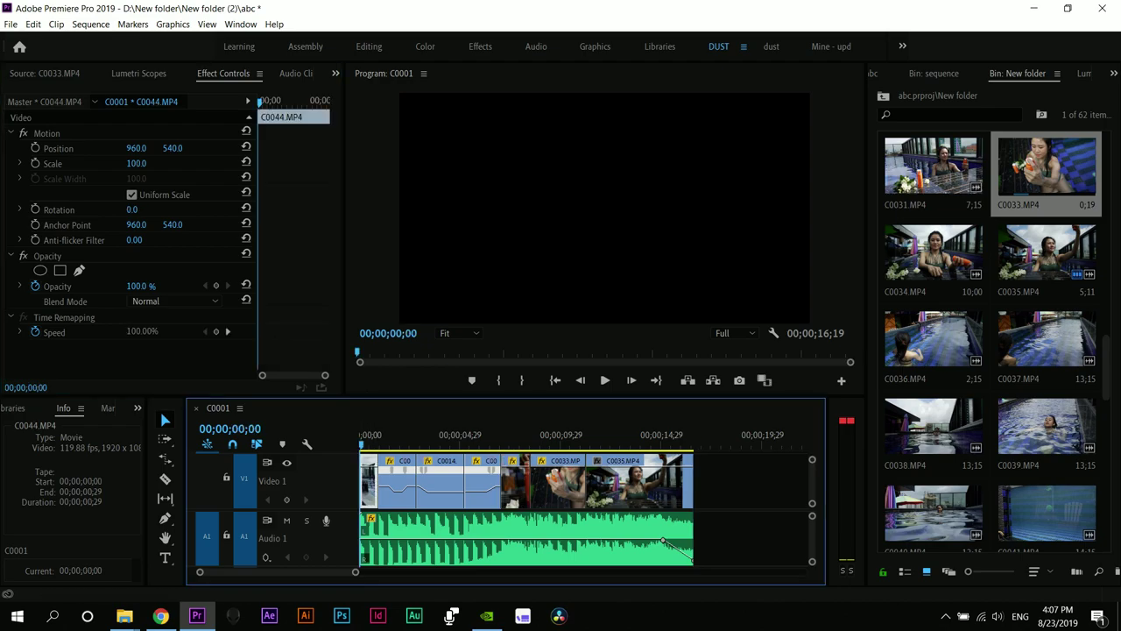
key("equal")
key("equal")
left_click_drag(365, 543, 377, 543)
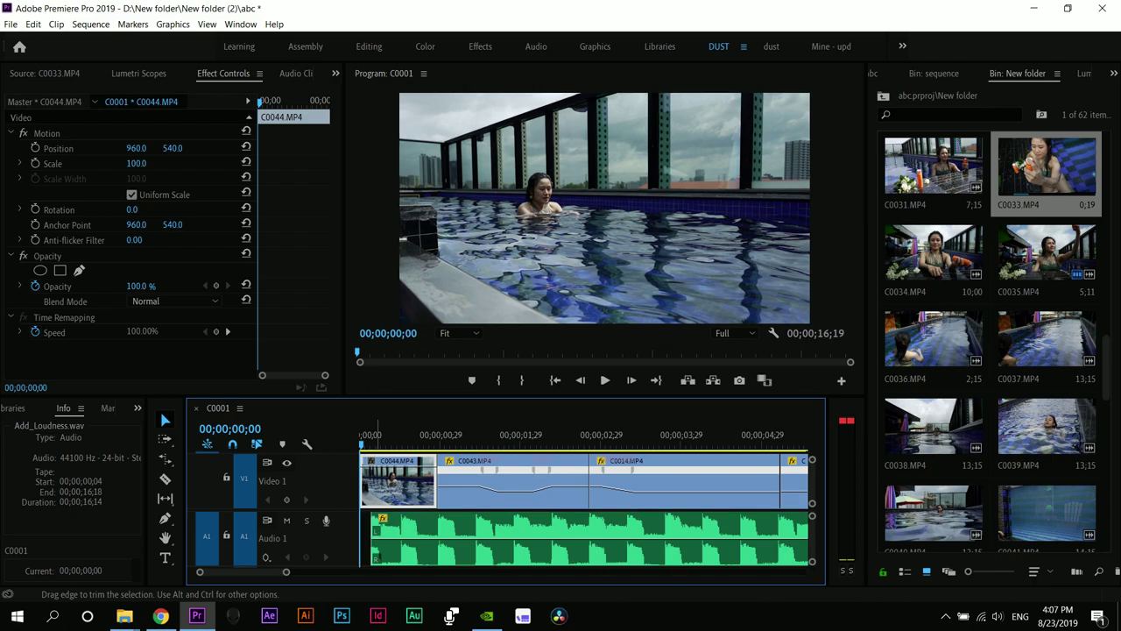
- Rate-stretch the beginning of C0044.MP4 to line up with the trimmed start of the music
left_click(366, 486)
key("r")
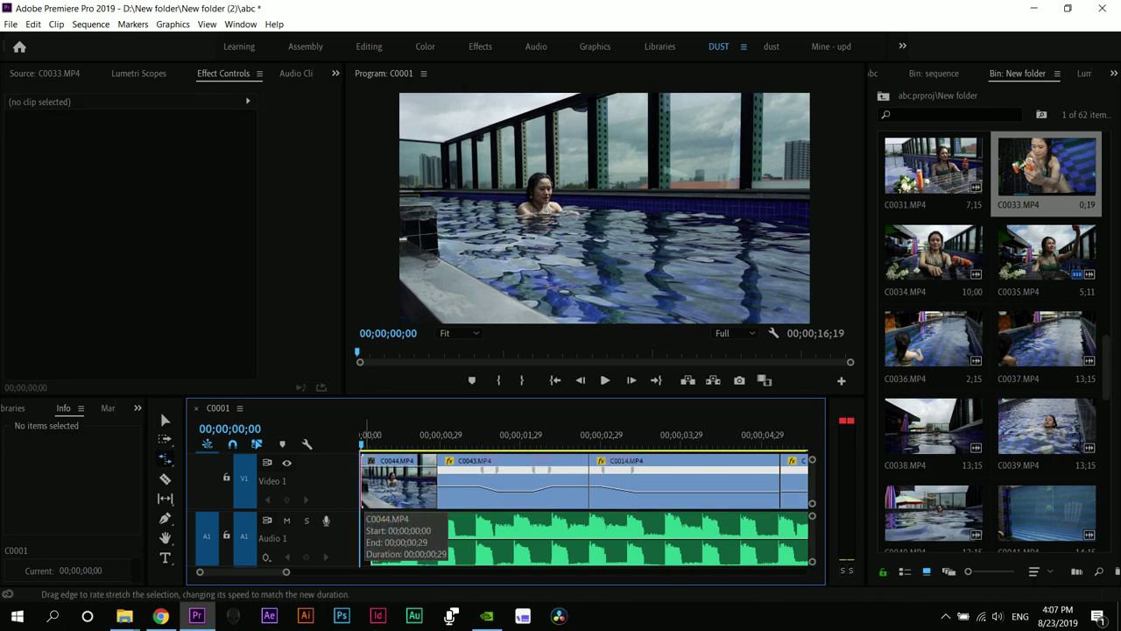
left_click(366, 492)
left_click_drag(363, 482, 372, 482)
key("v")
- Ripple-delete the four-frame gap at the beginning of the sequence
left_click(366, 484)
right_click(365, 500)
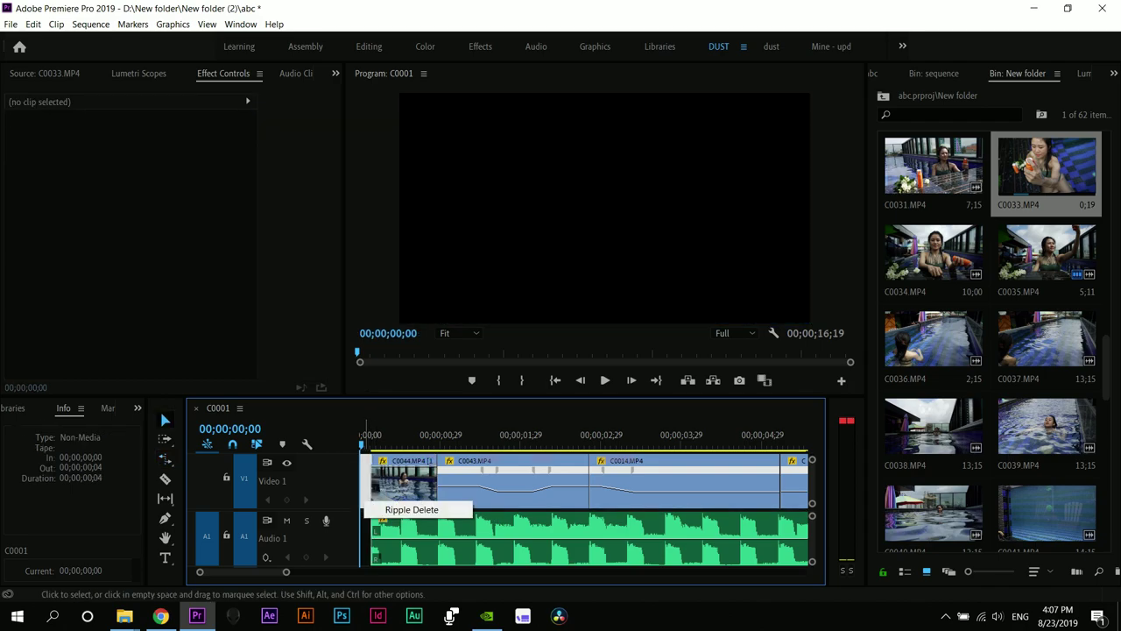
left_click(407, 509)
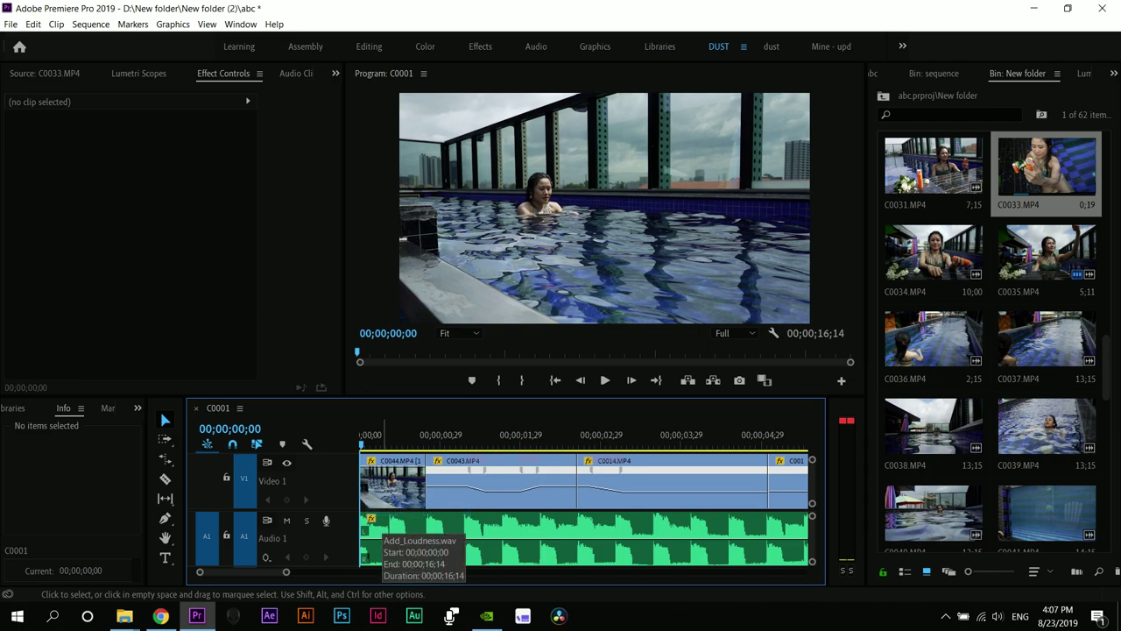
- Play the sequence up to 00;00;04;17 and trim the end of C0014.MP4 to that frame
scroll(384, 522, "down", 4)
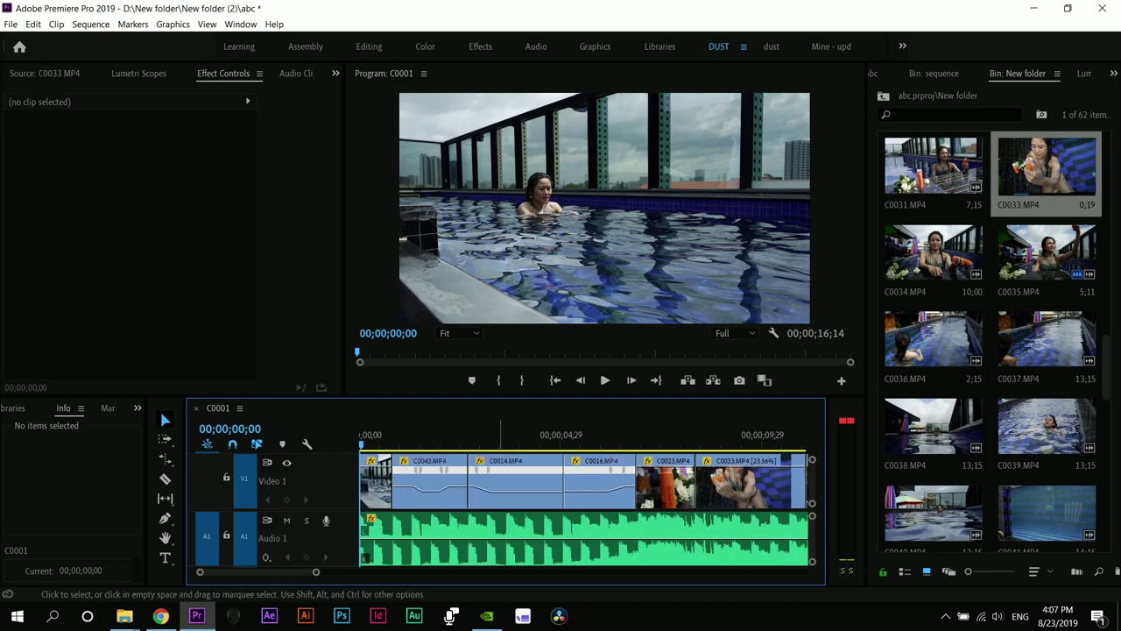
key("space")
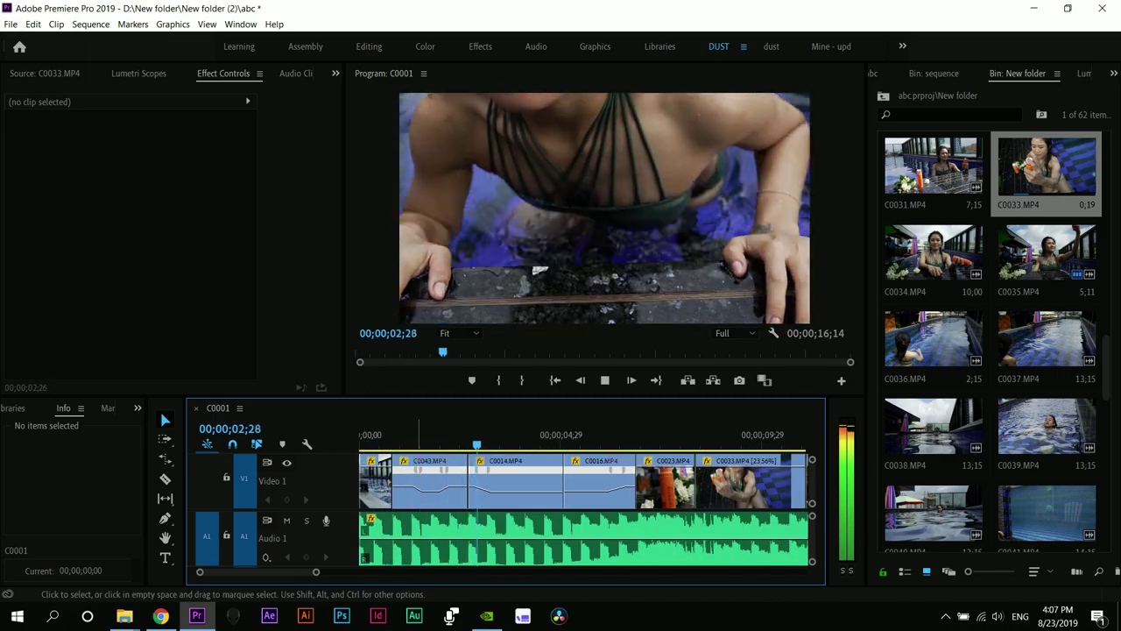
key("space")
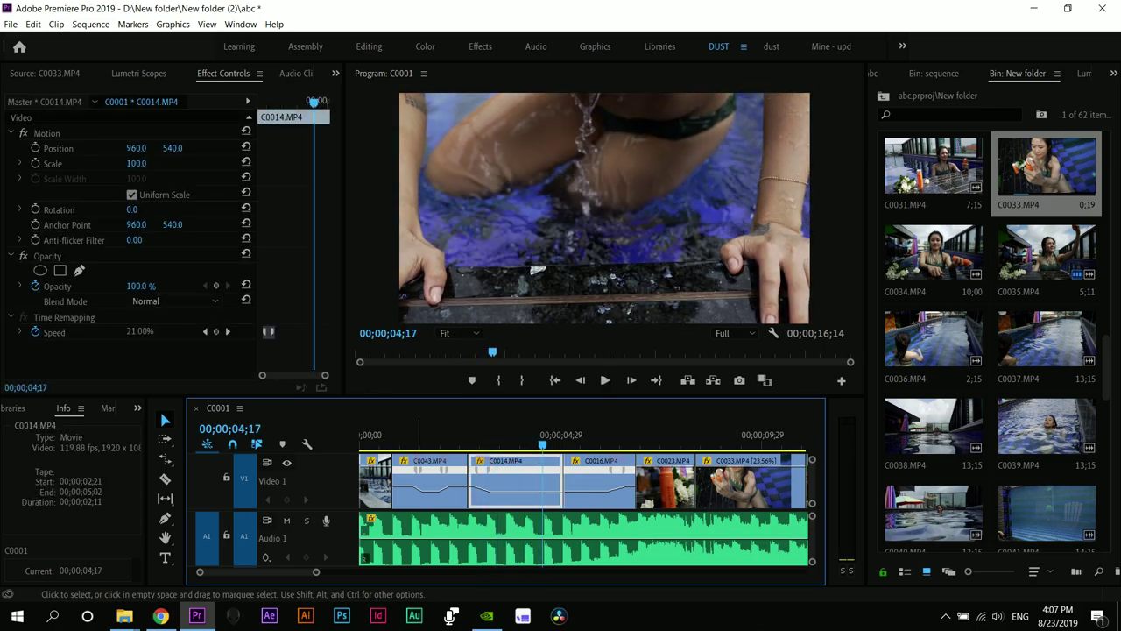
key("x")
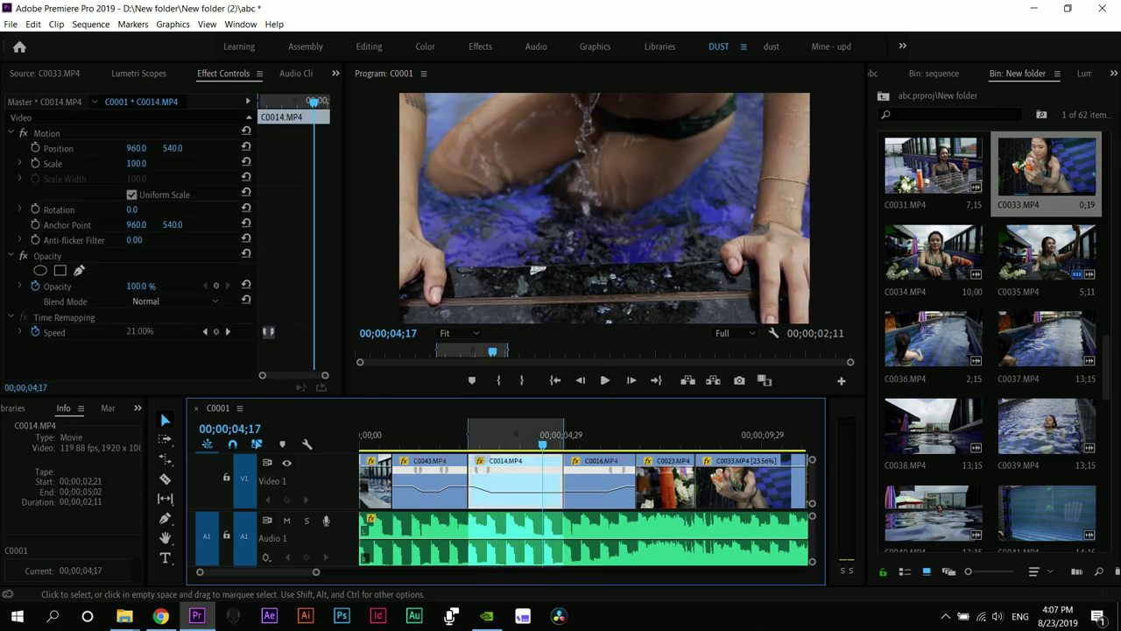
key("ctrl+shift+x")
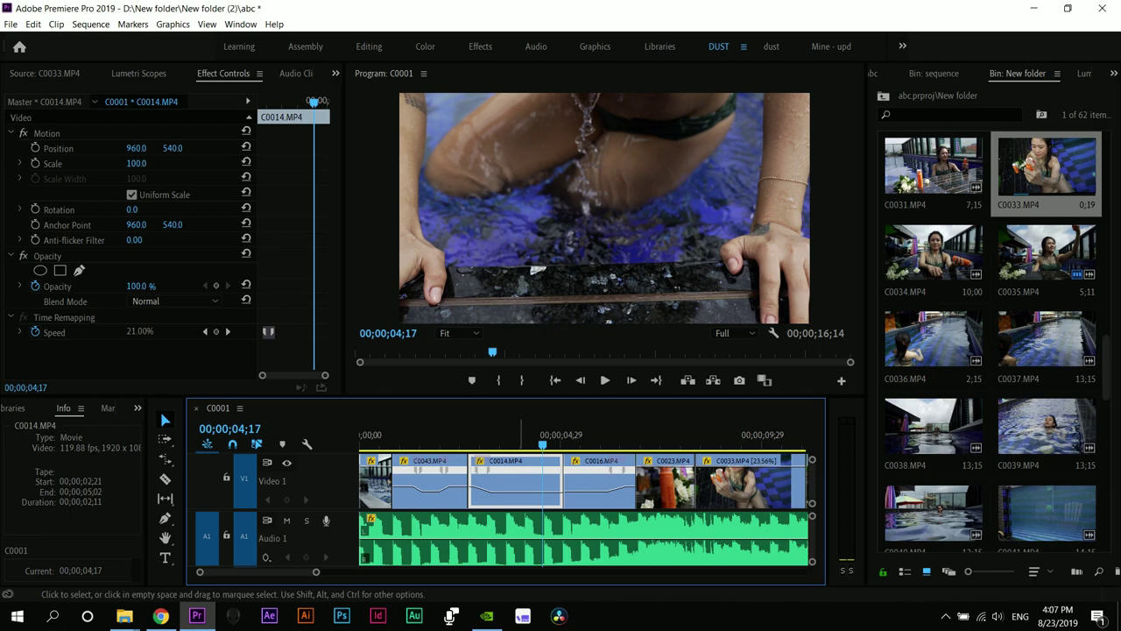
mouse_move(560, 482)
left_mouse_down()
mouse_move(541, 487)
mouse_move(587, 487)
mouse_move(575, 492)
left_mouse_up()
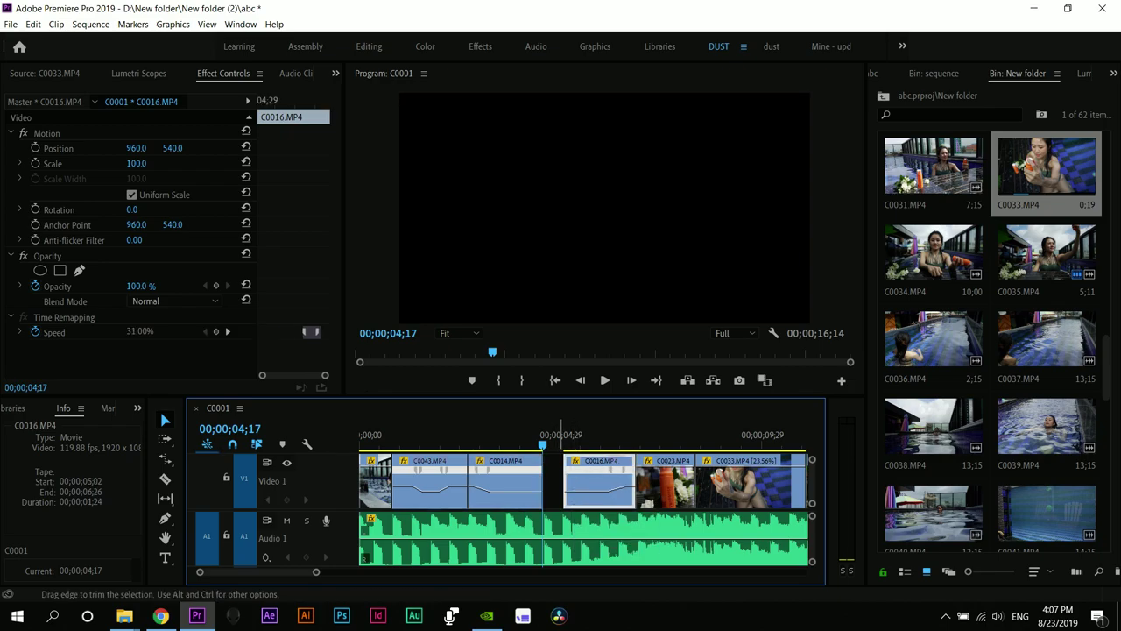
- Ripple-delete the gap between C0014.MP4 and C0016.MP4
left_click(555, 483)
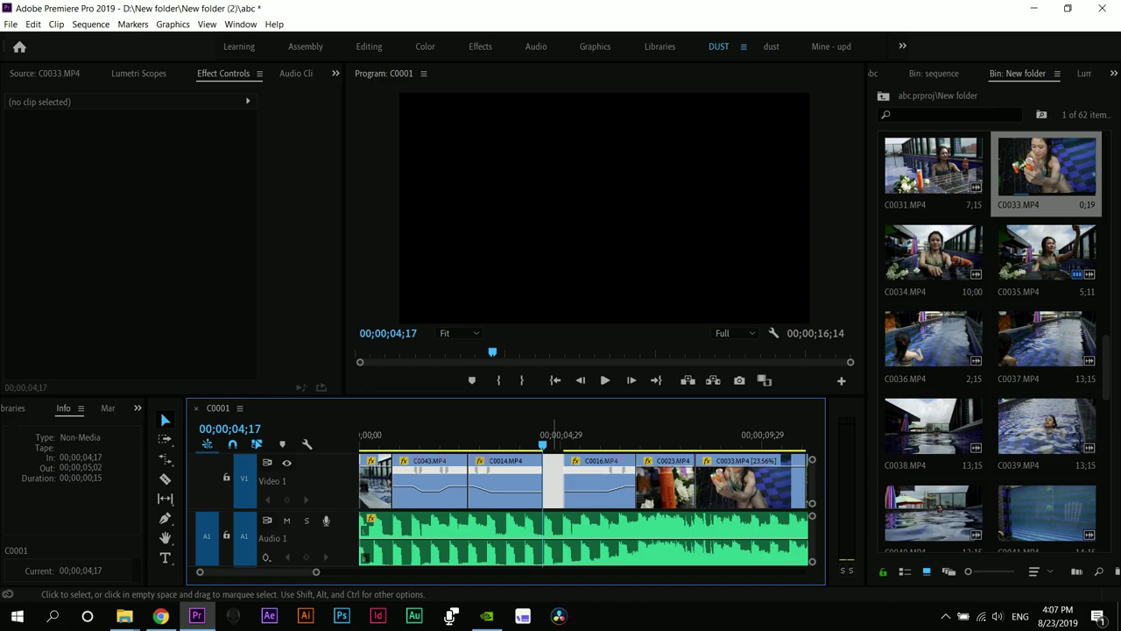
key("Delete")
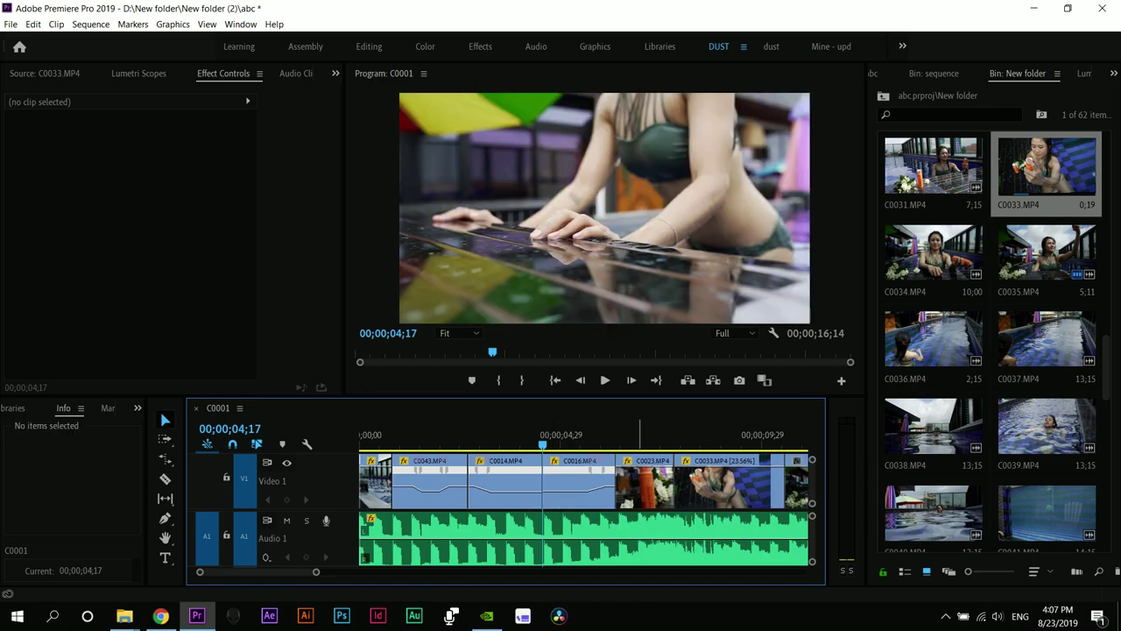
scroll(552, 482, "down", 1)
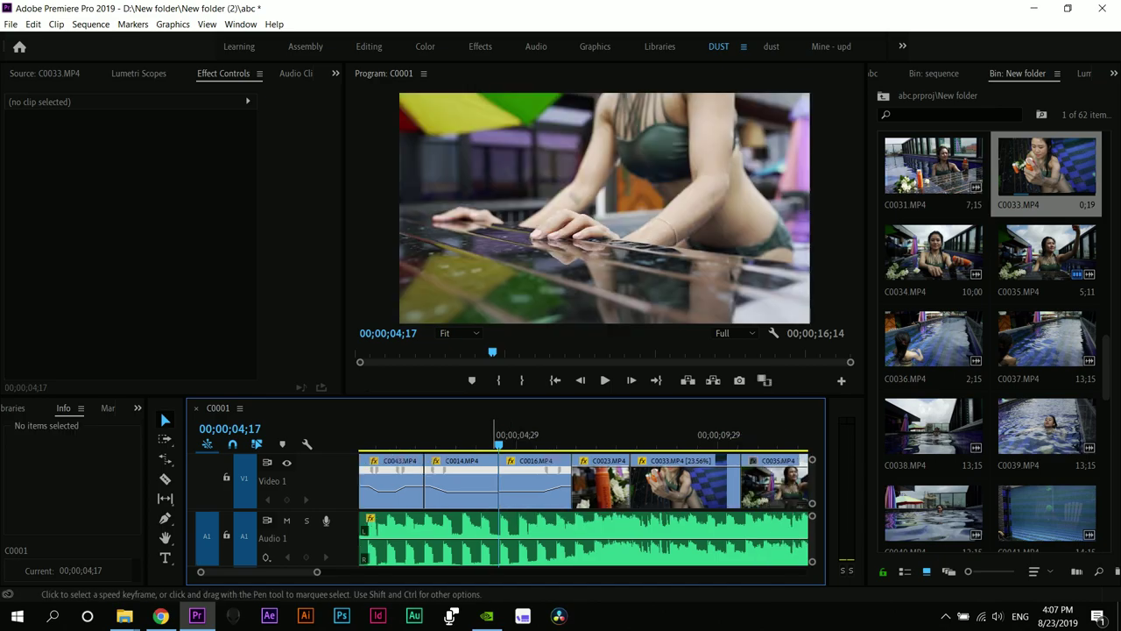
- Play the sequence from near the end of C0014.MP4 through C0023.MP4 to check the cuts against the music
key("=")
key("=")
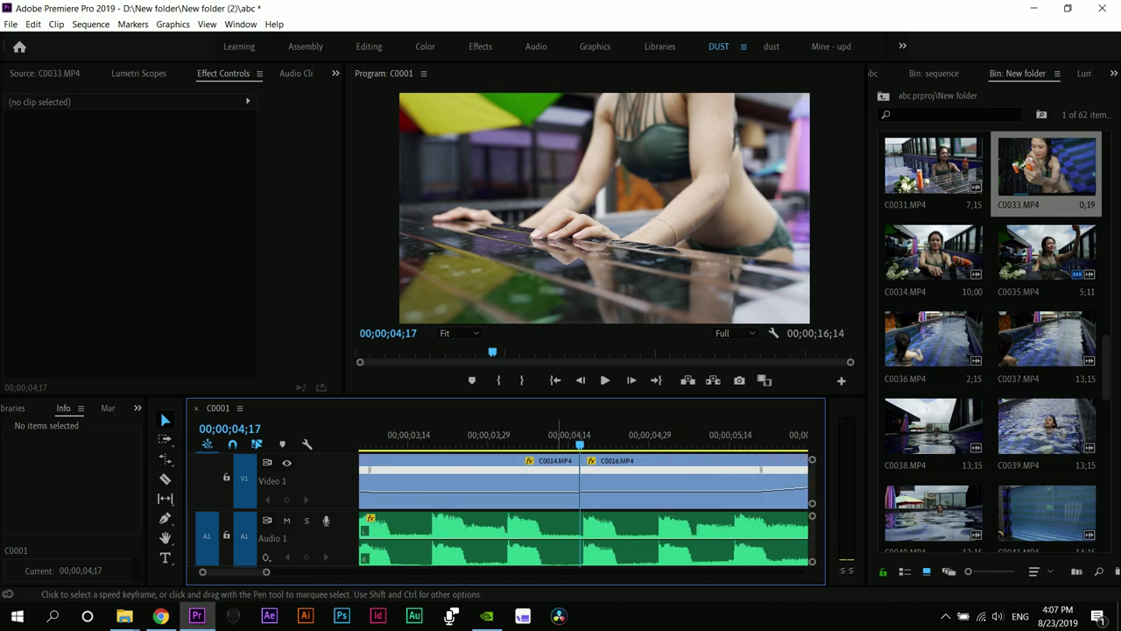
left_click(545, 436)
key("space")
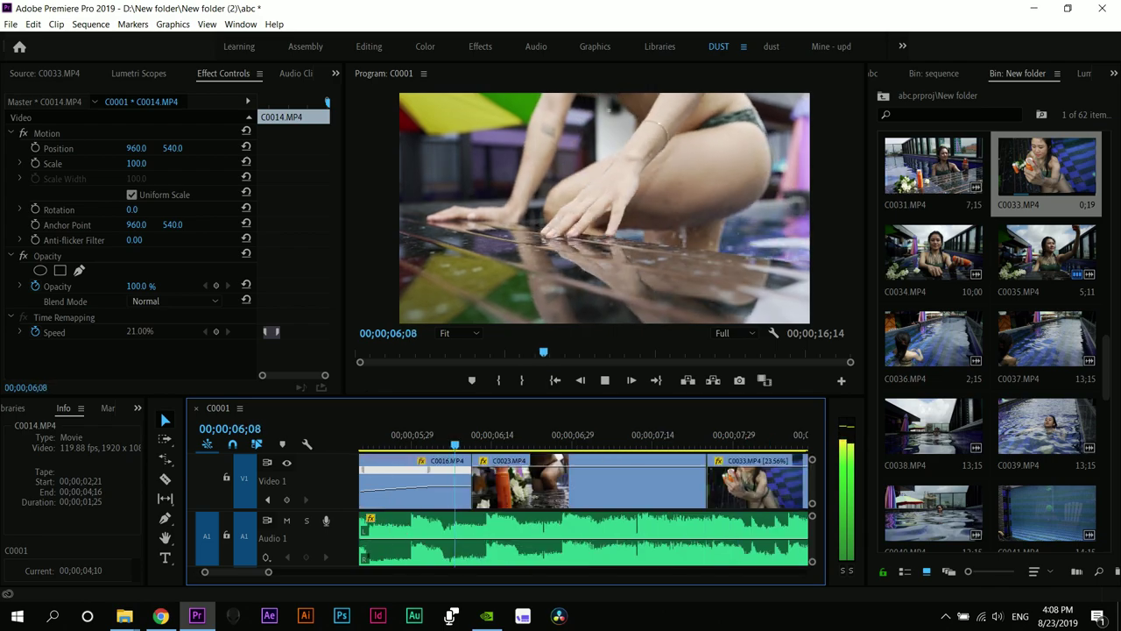
key("space")
key("space")
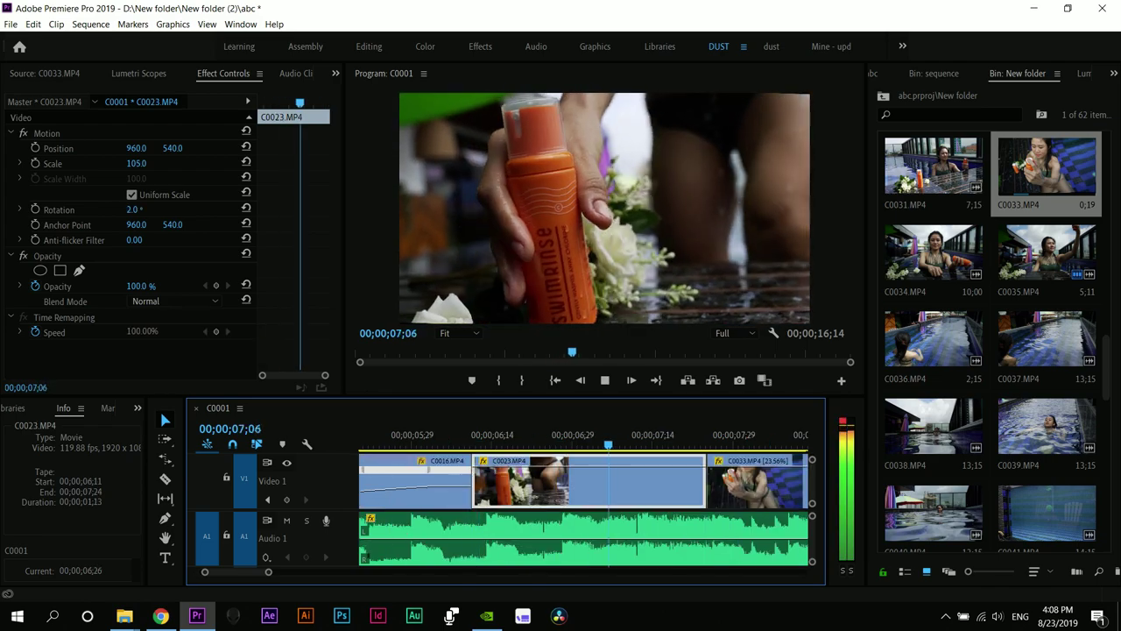
key("space")
- Move C0023.MP4, C0033.MP4 and C0035.MP4 about three frames later and extend the end of C0016.MP4 to close the gap
key("minus")
key("minus")
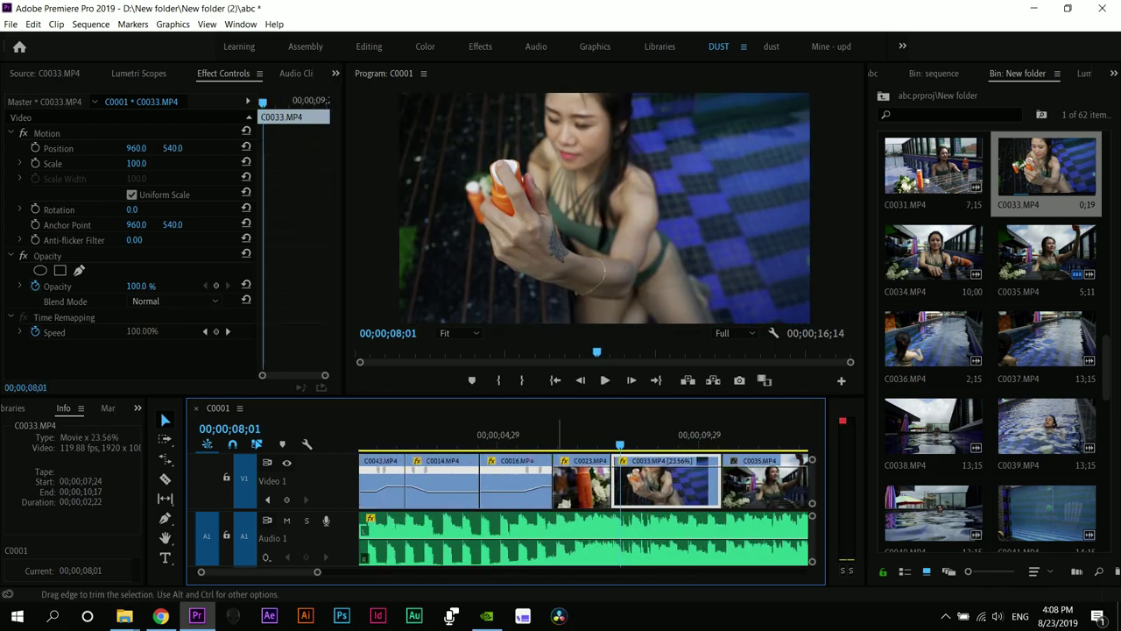
scroll(646, 482, "right", 5)
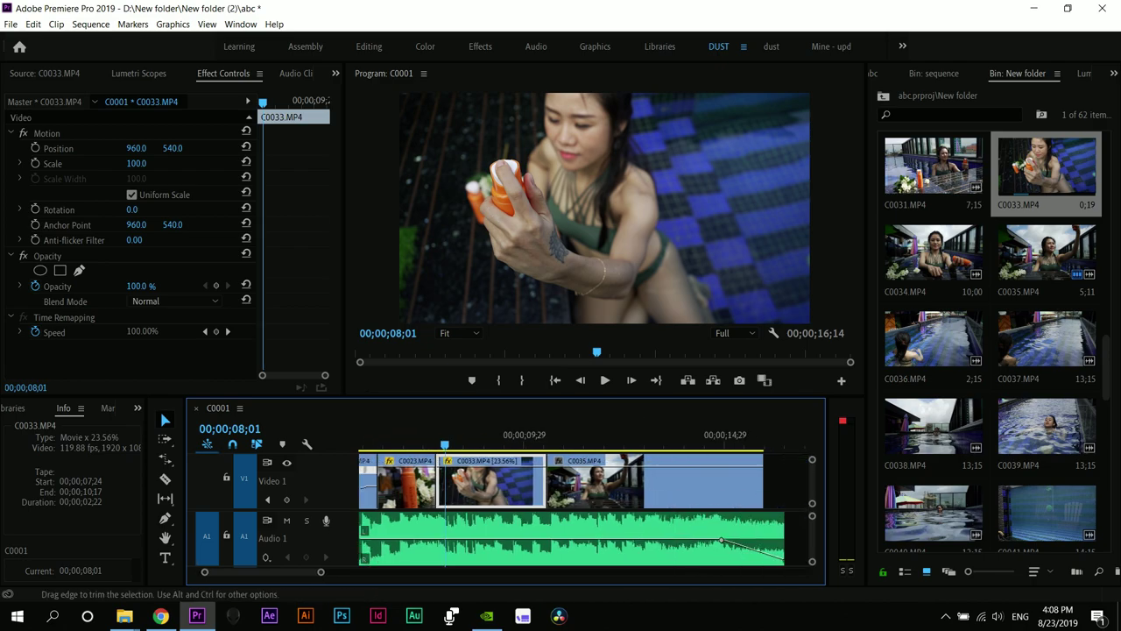
left_click_drag(785, 452, 498, 487)
scroll(425, 486, "up", 3)
scroll(498, 487, "left", 3)
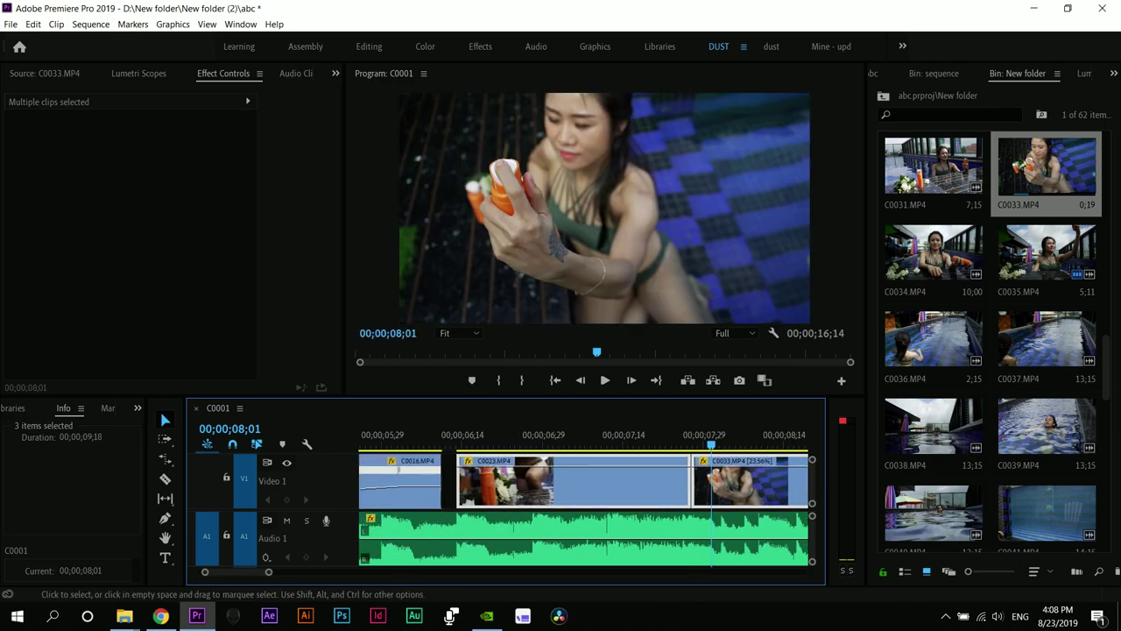
scroll(501, 491, "left", 2)
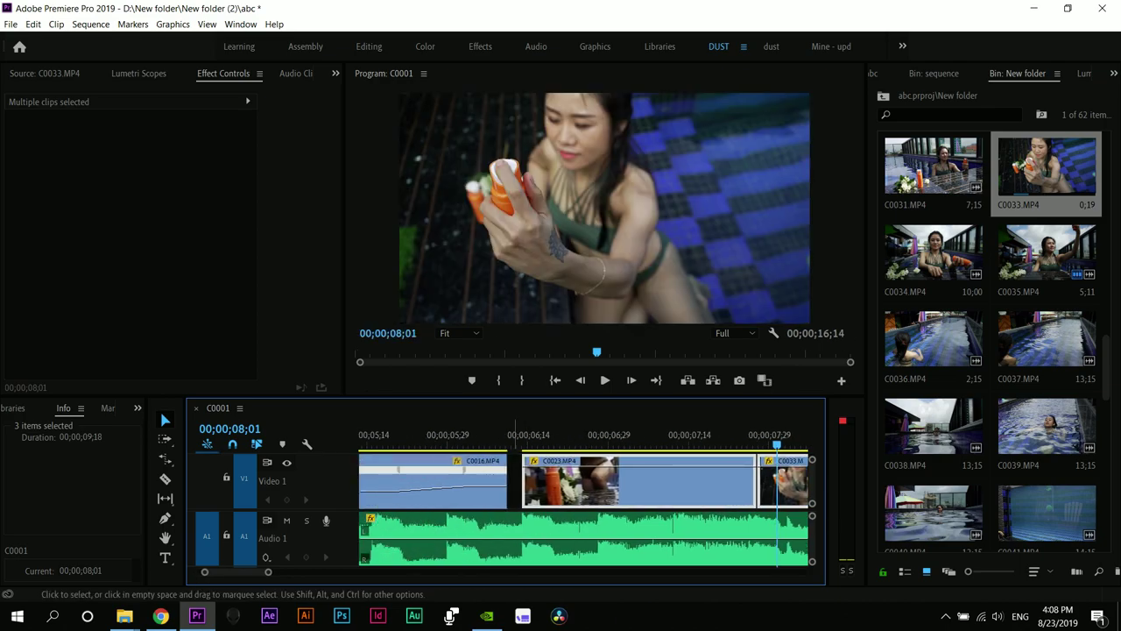
left_click_drag(508, 482, 524, 486)
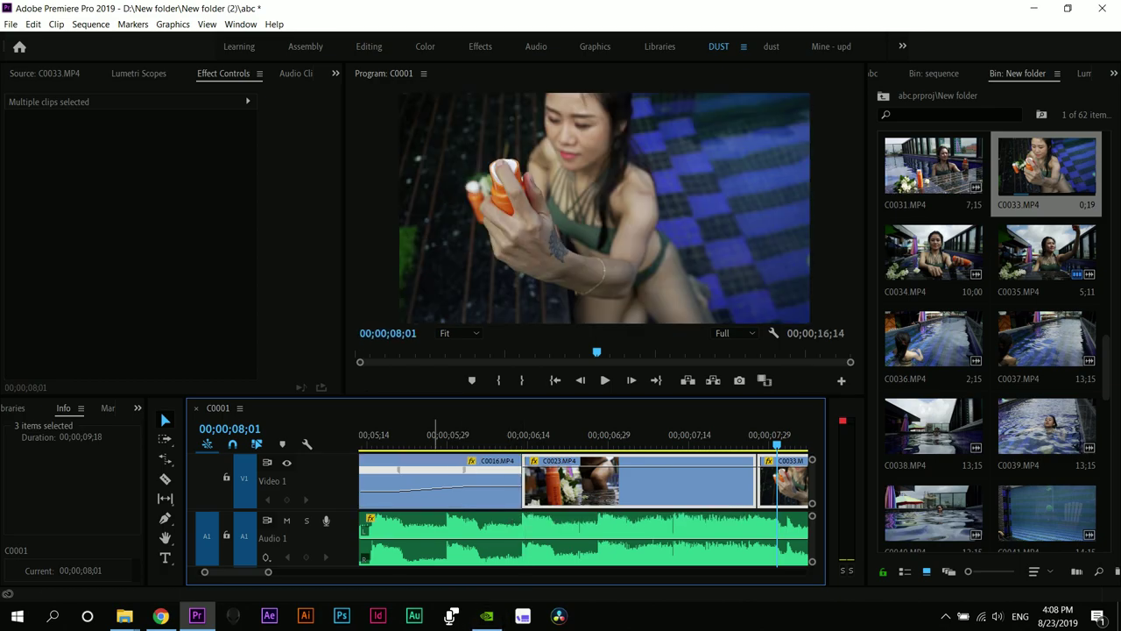
- Play the sequence from 00;00;05;27 through the closing clip and trim the music's end to 00;00;16;01, level with C0035.MP4
left_click(433, 436)
key("space")
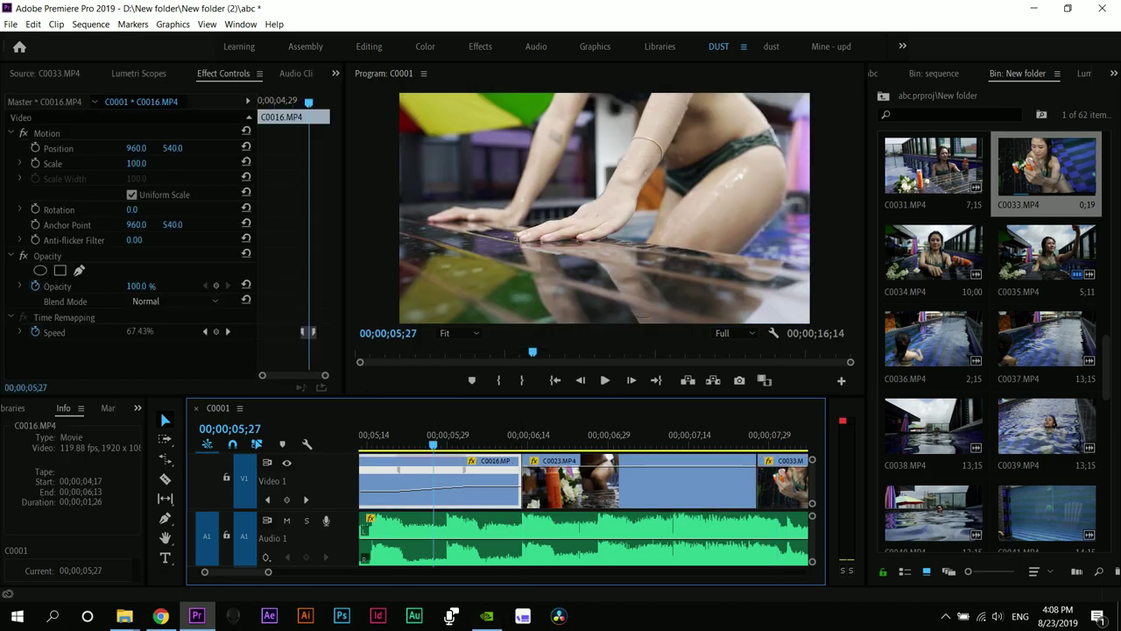
key("space")
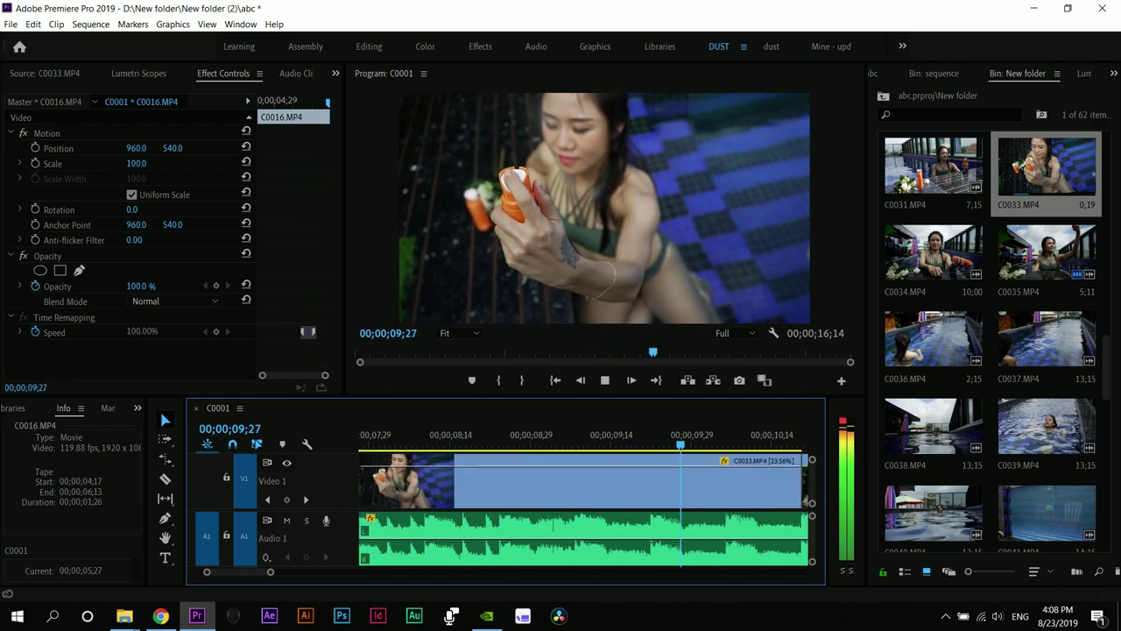
key("minus")
key("minus")
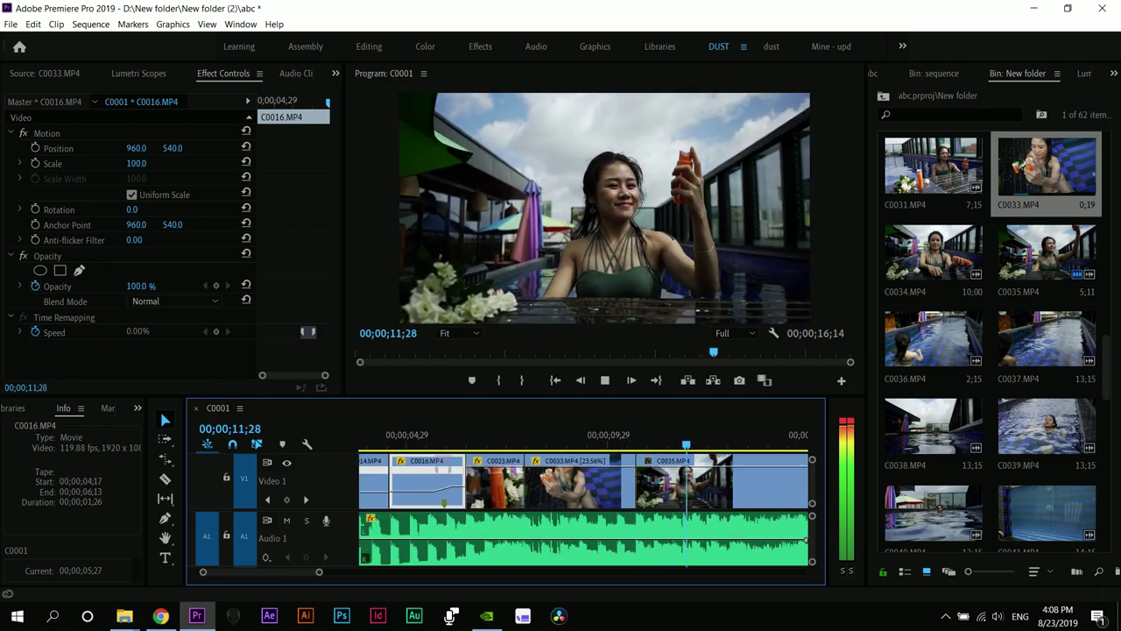
key("space")
key("minus")
key("space")
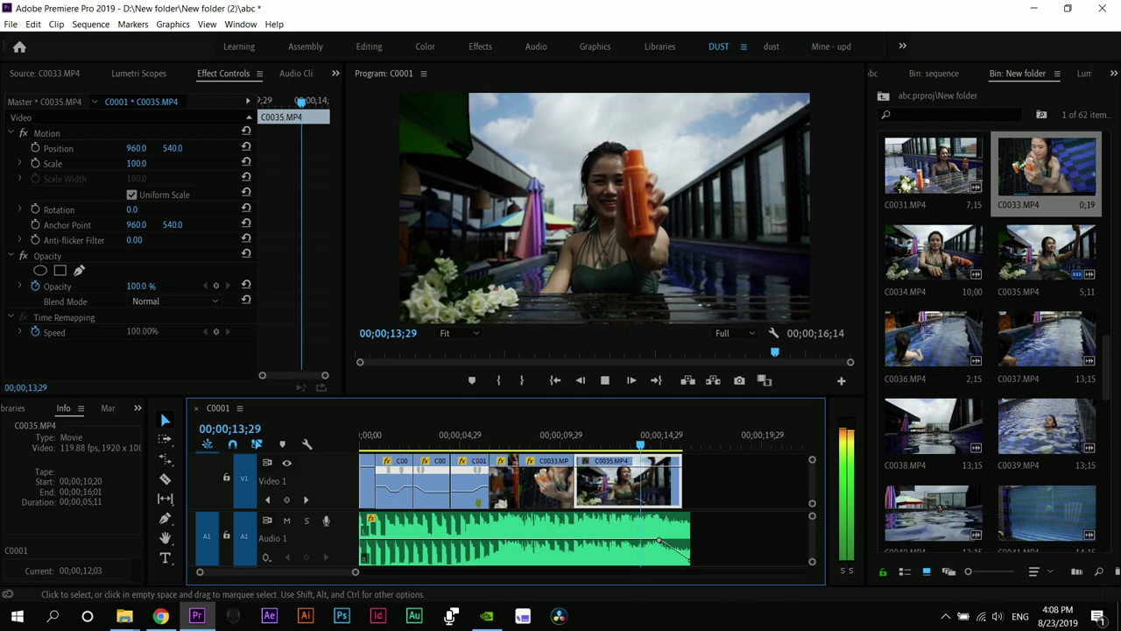
left_click_drag(690, 544, 682, 544)
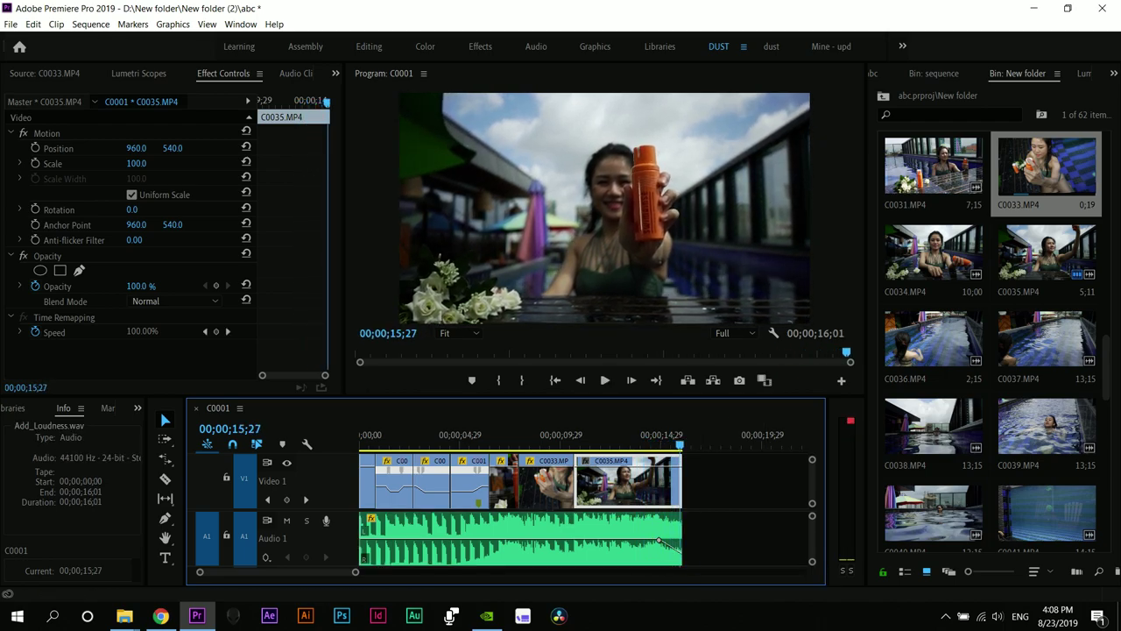
- Show the time-remapping speed line on C0035.MP4 and add a speed keyframe at 00;00;13;00
key("equal")
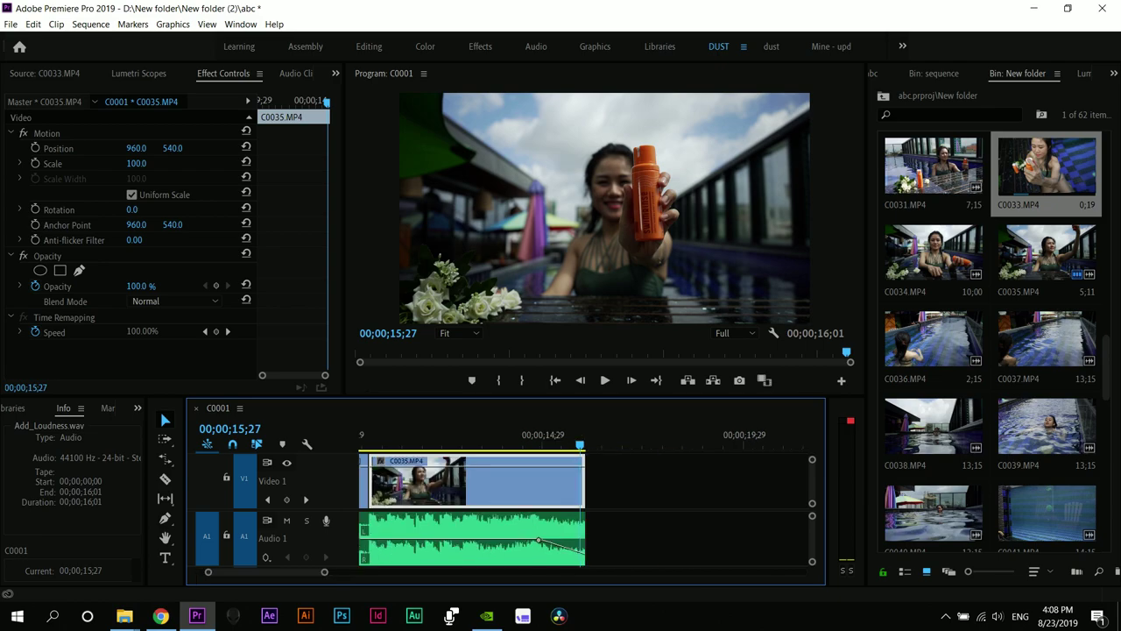
left_click_drag(580, 445, 513, 445)
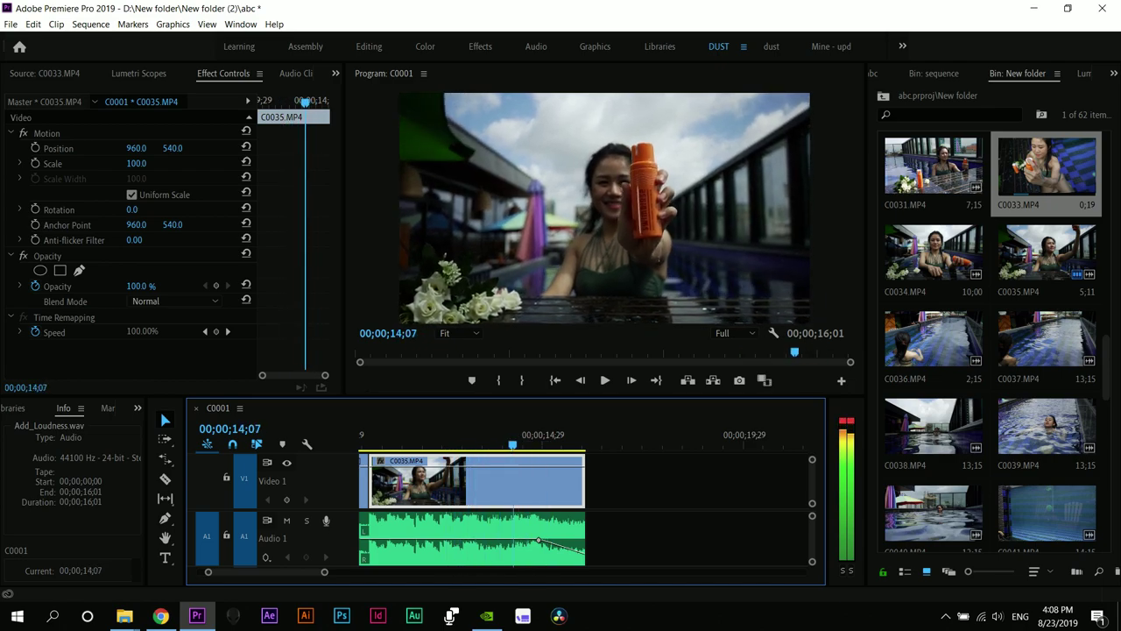
key("j")
key("l")
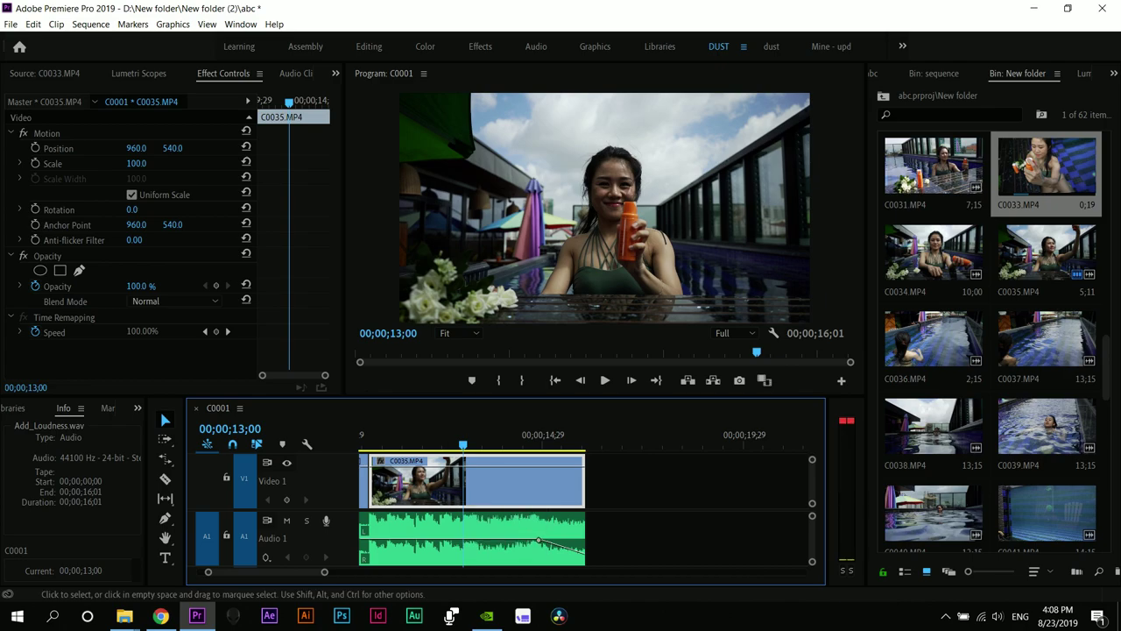
right_click(378, 463)
mouse_move(438, 500)
left_click(529, 500)
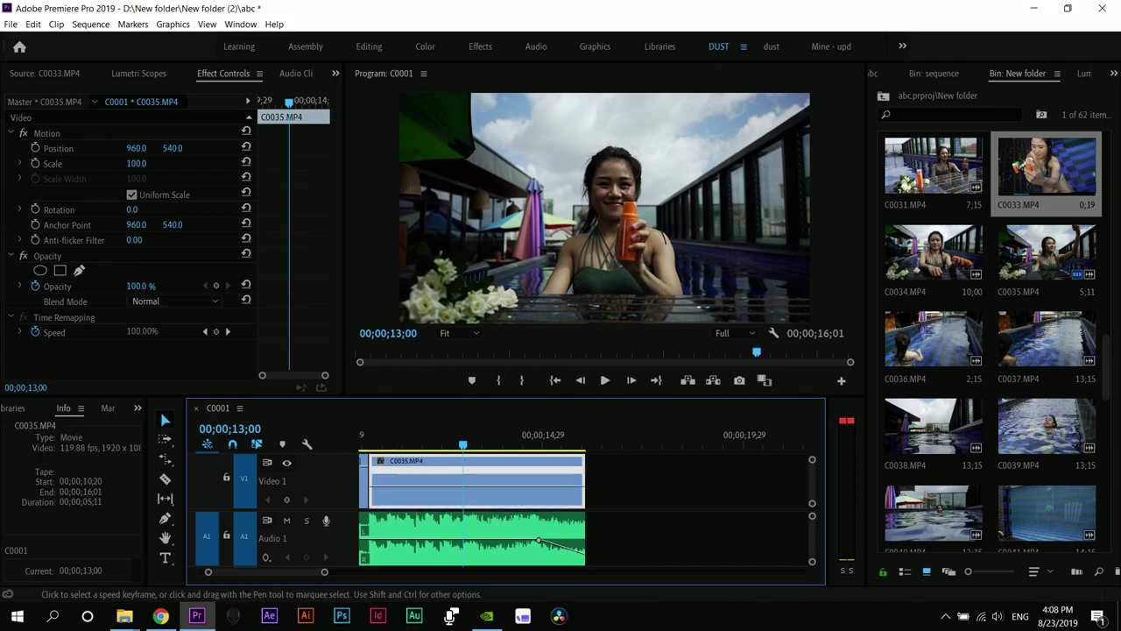
left_click(465, 484, "ctrl")
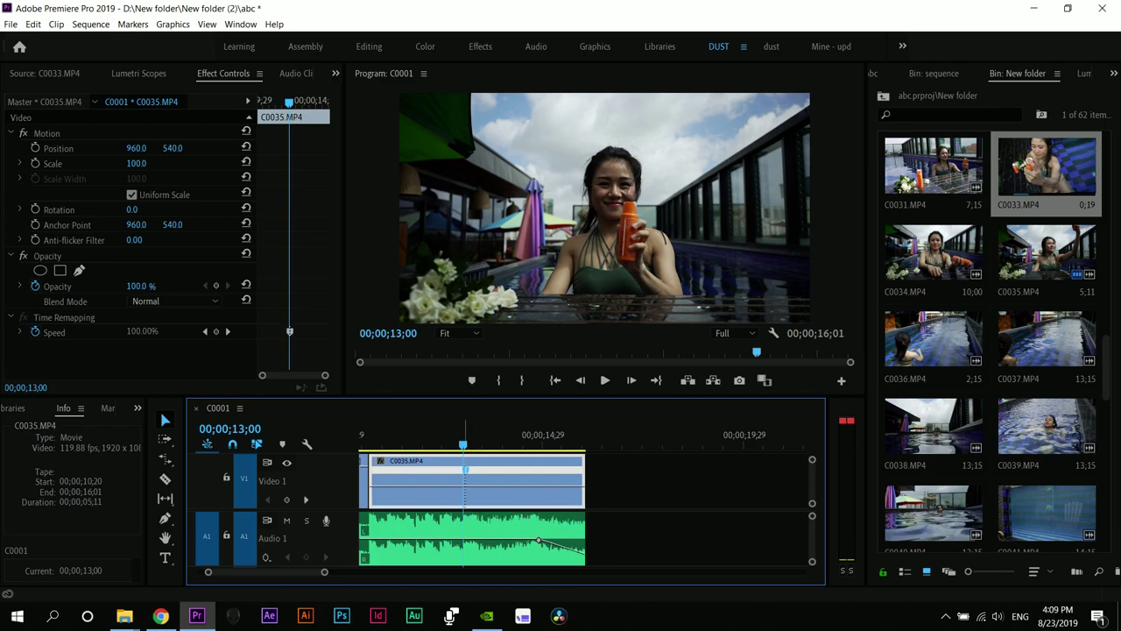
- Add a second speed keyframe to C0035.MP4, spread both keyframes into gradual ramps and raise the speed between them
key("space")
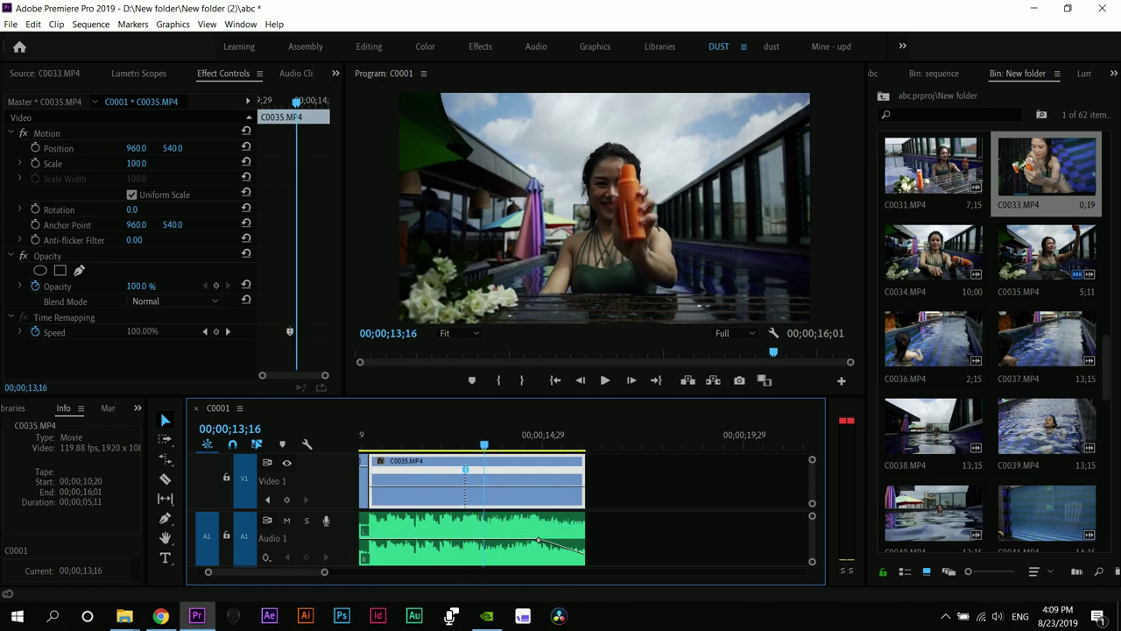
key("space")
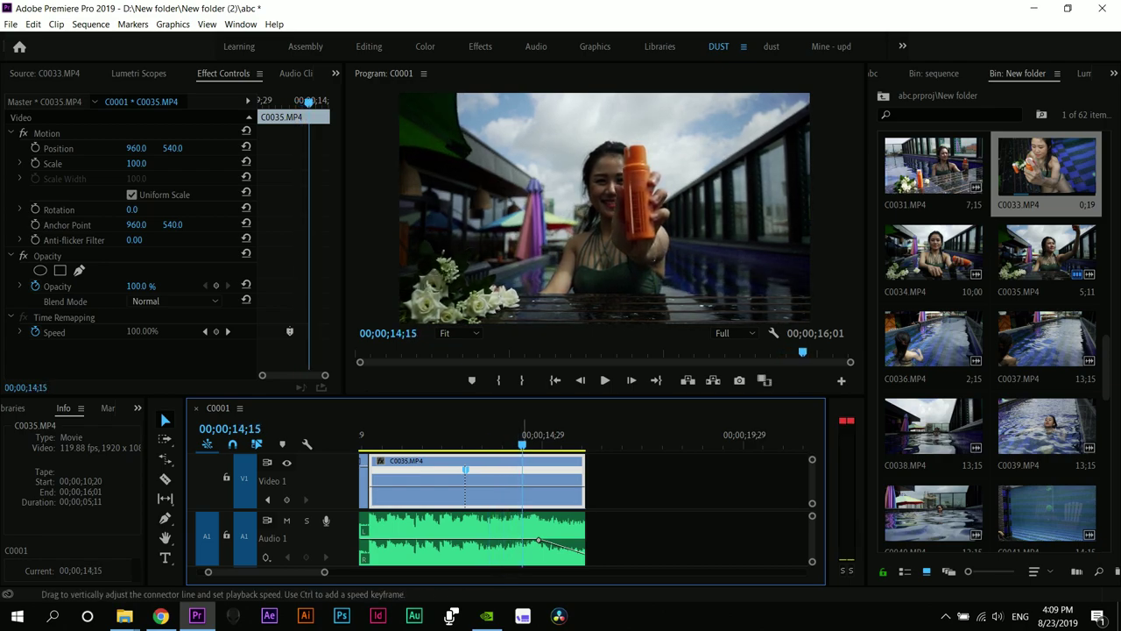
left_click(522, 485, "ctrl")
left_click_drag(521, 471, 489, 471)
left_click_drag(499, 485, 501, 481)
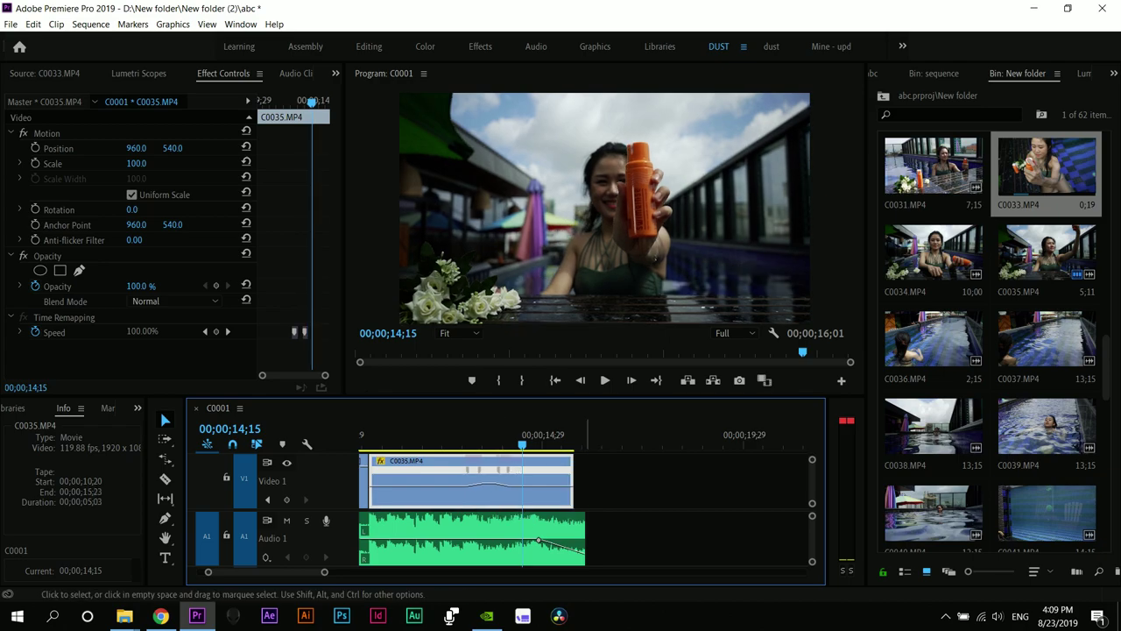
- Increase the speed of C0035.MP4's ramped section in stages and trim the music to the clip's end at 00;00;15;05
left_click_drag(584, 542, 574, 542)
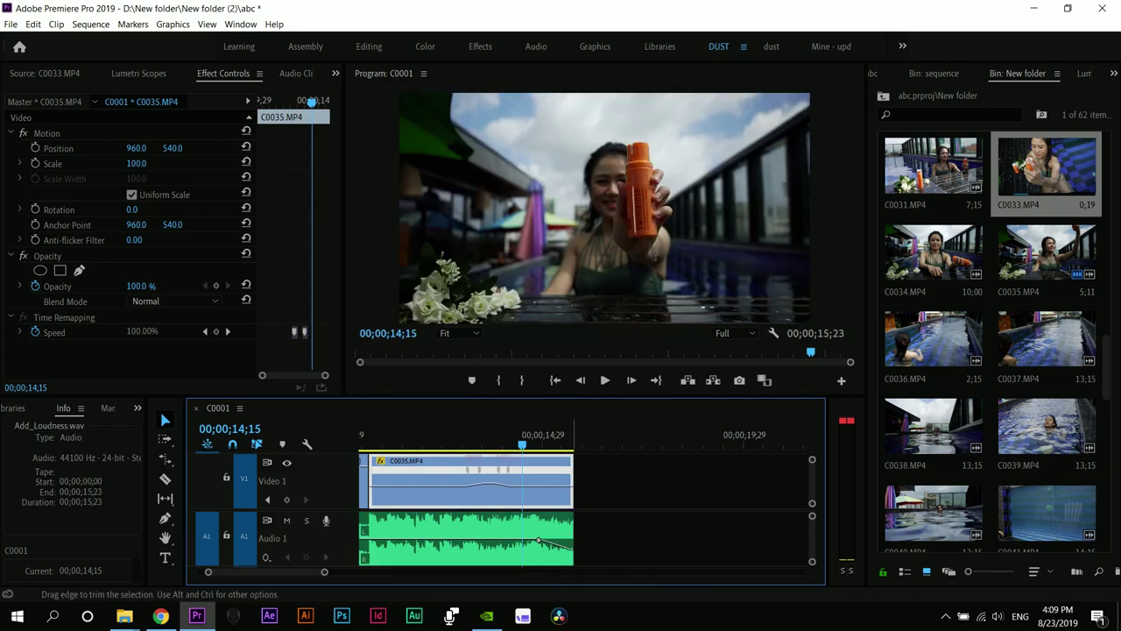
left_click_drag(491, 484, 501, 481)
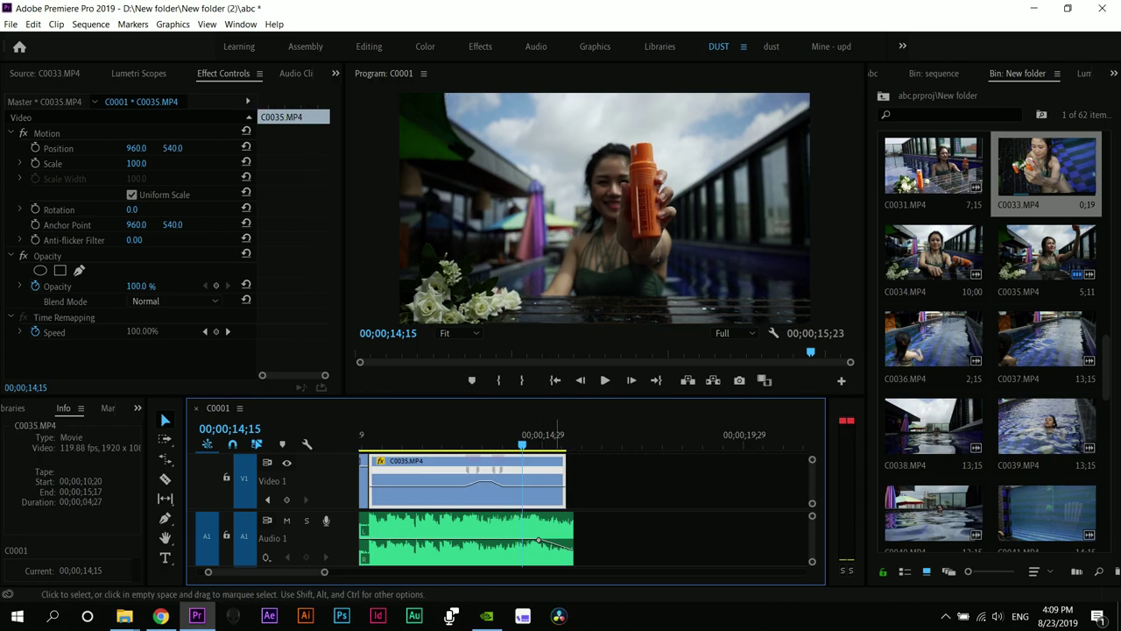
left_click_drag(574, 539, 566, 539)
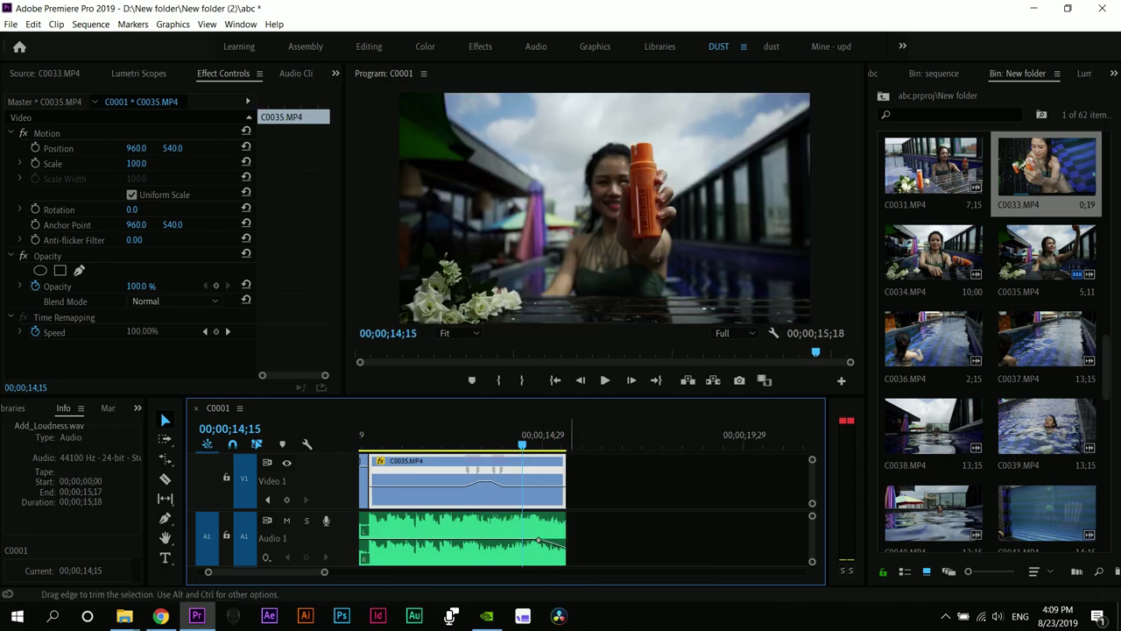
key("ctrl+s")
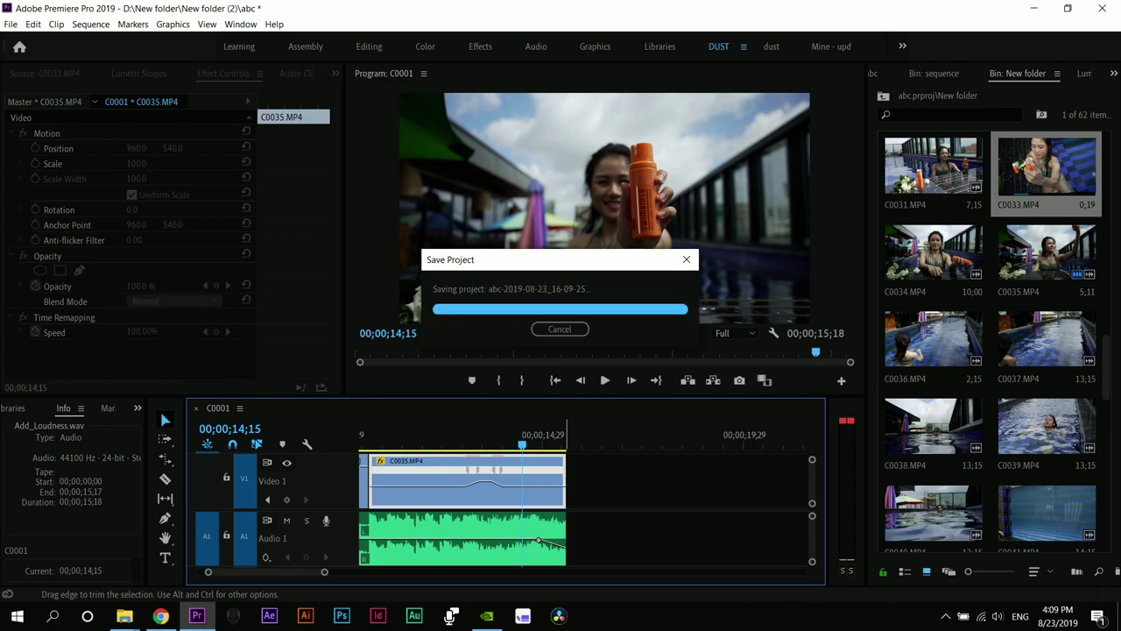
left_click_drag(488, 481, 487, 479)
left_click_drag(566, 539, 558, 538)
left_click_drag(482, 480, 481, 477)
left_click_drag(556, 541, 550, 542)
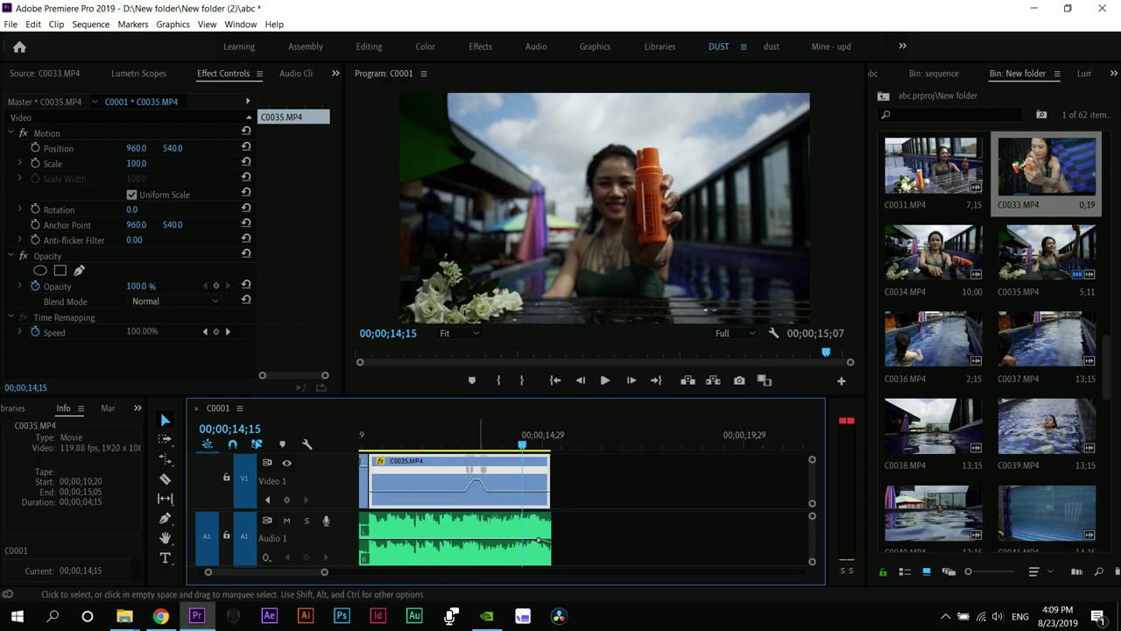
- Move the music's fade-out start keyframe to about 00;00;14;15 and place the closing volume keyframe at the end of the music
left_click_drag(539, 541, 543, 541)
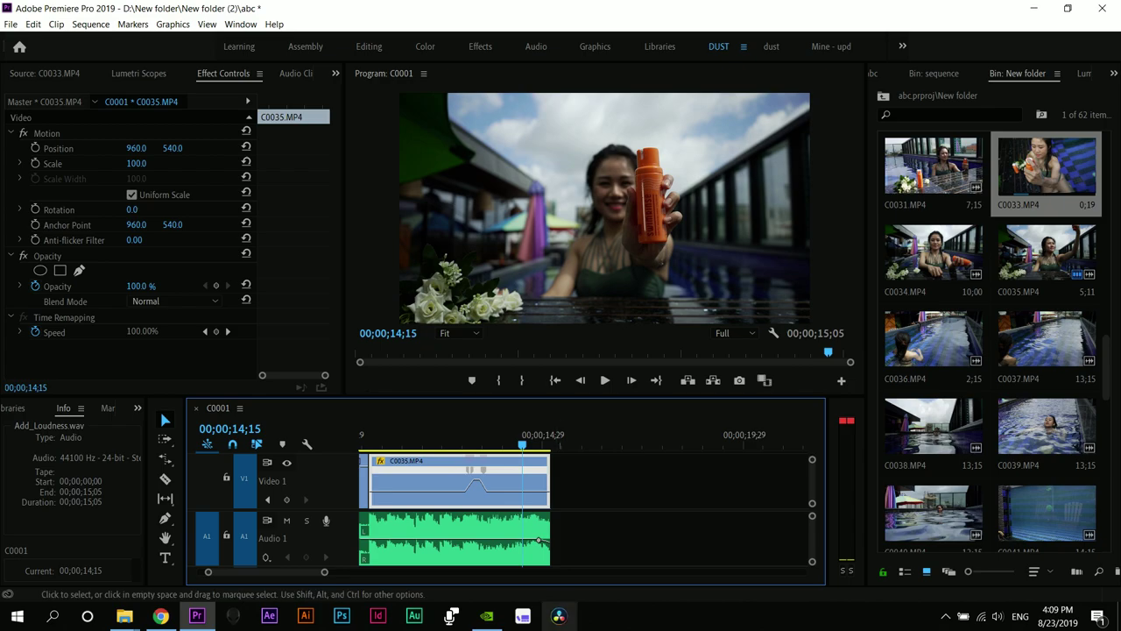
key("=")
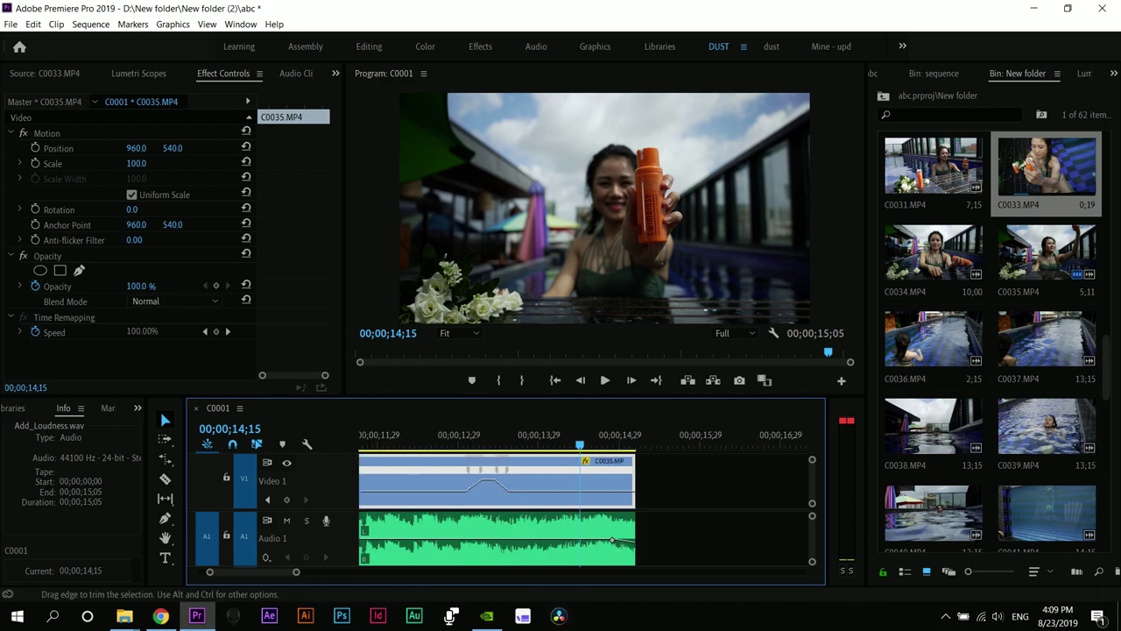
left_click_drag(634, 539, 582, 540)
left_click_drag(759, 538, 635, 538)
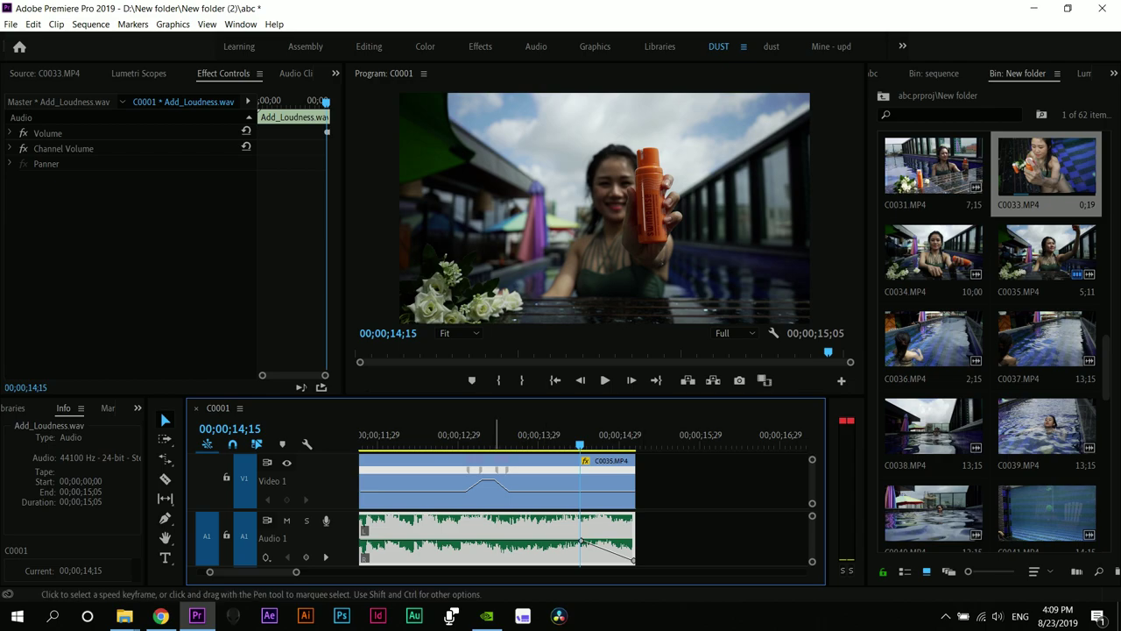
- Speed up C0035.MP4's ramped section slightly more and bring the music's end and closing volume keyframe in, ending at 00;00;15;03
left_click(496, 511)
left_click_drag(495, 480, 495, 480)
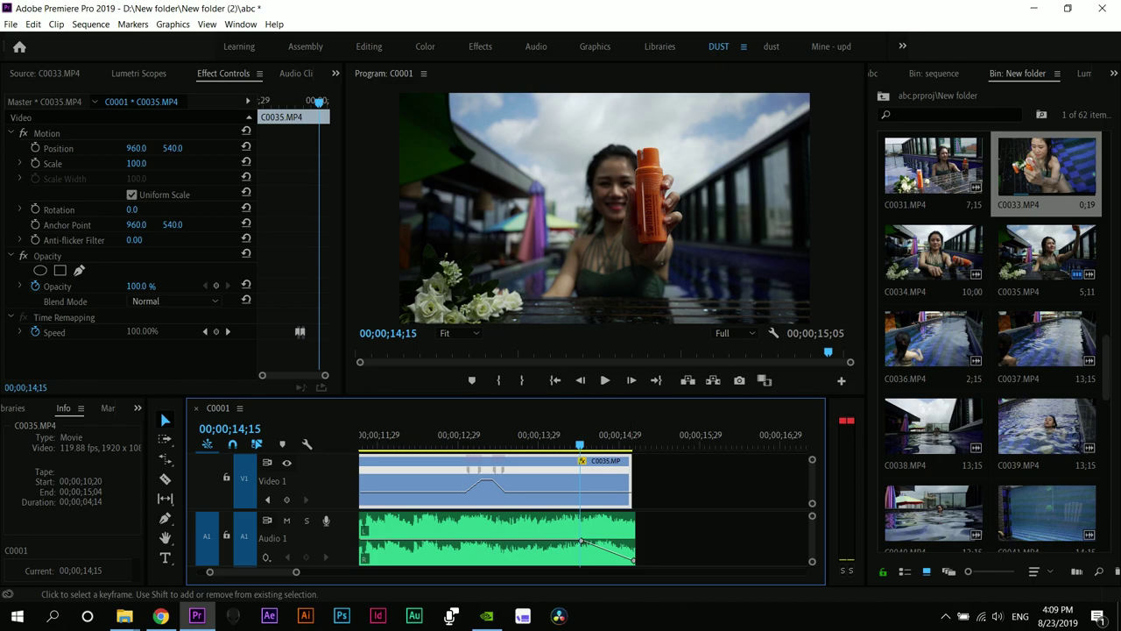
left_click_drag(634, 560, 633, 550)
left_click(501, 438)
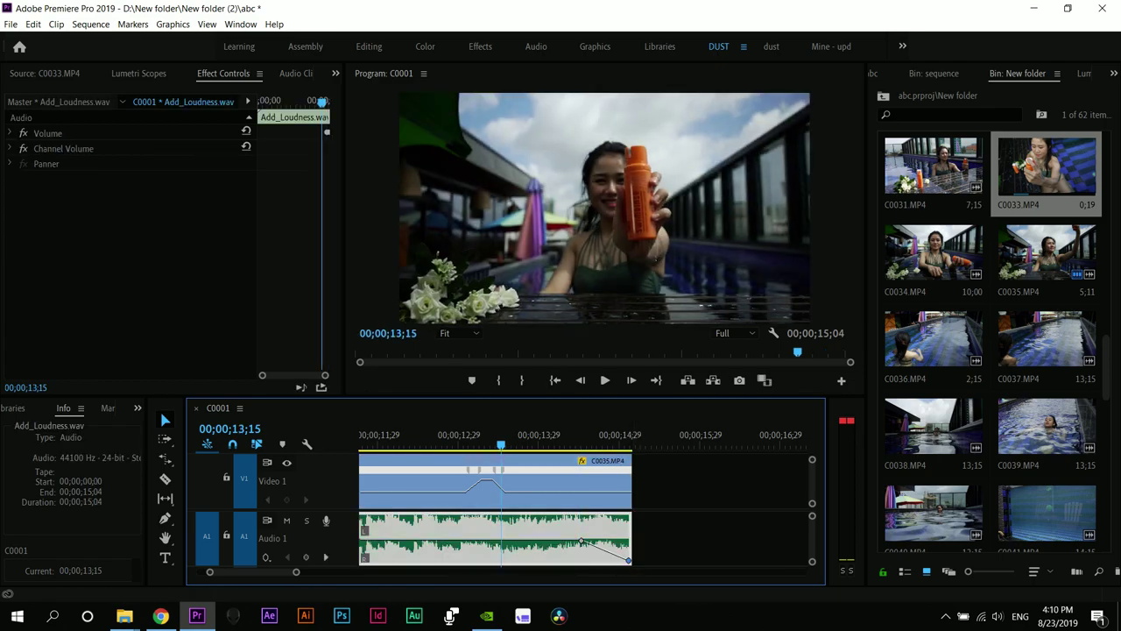
left_click(489, 483)
left_click_drag(489, 482, 494, 480)
mouse_move(630, 560)
left_mouse_down()
mouse_move(621, 563)
mouse_move(633, 550)
mouse_move(629, 561)
left_mouse_up()
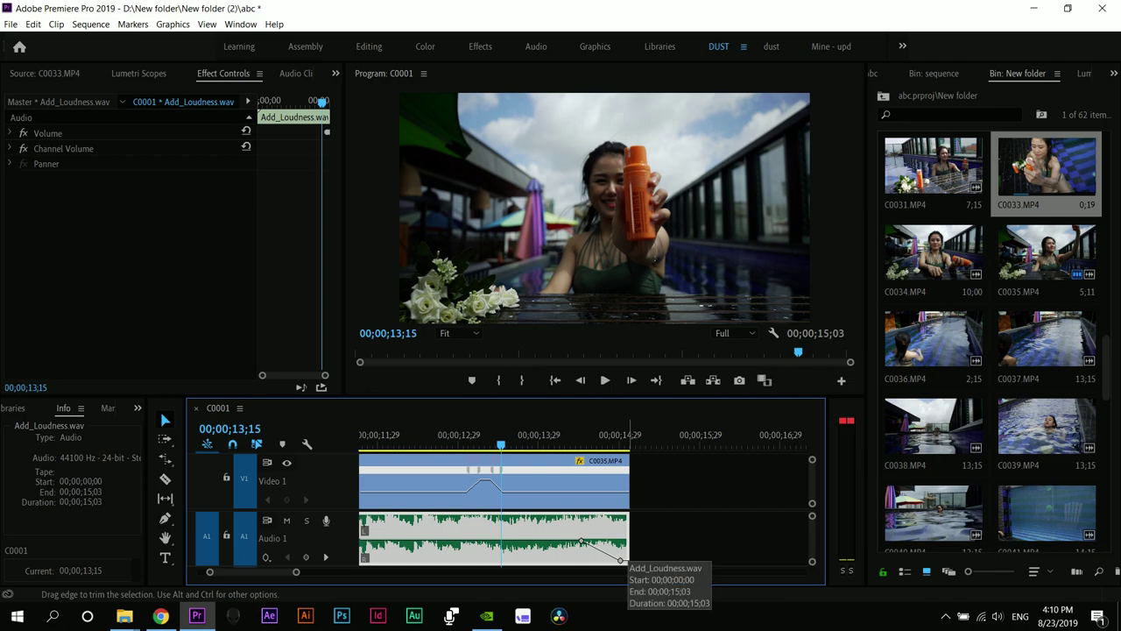
- Play back the closing C0035.MP4 speed ramp from about 00;00;13;02 and replay the whole sequence from its beginning
key("space")
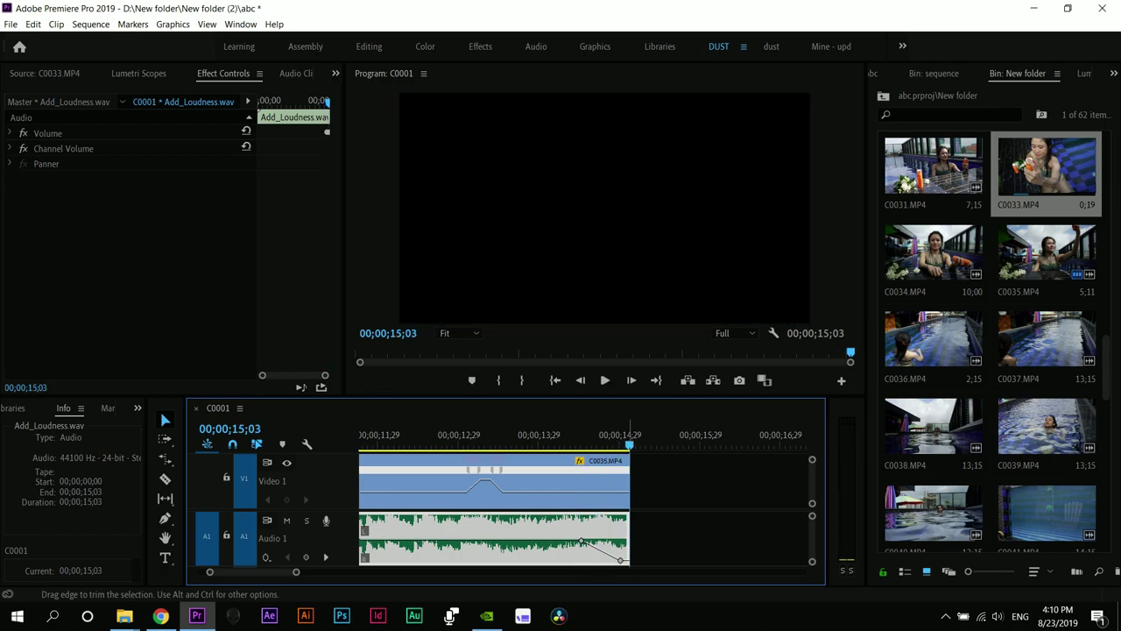
left_click(464, 435)
key("space")
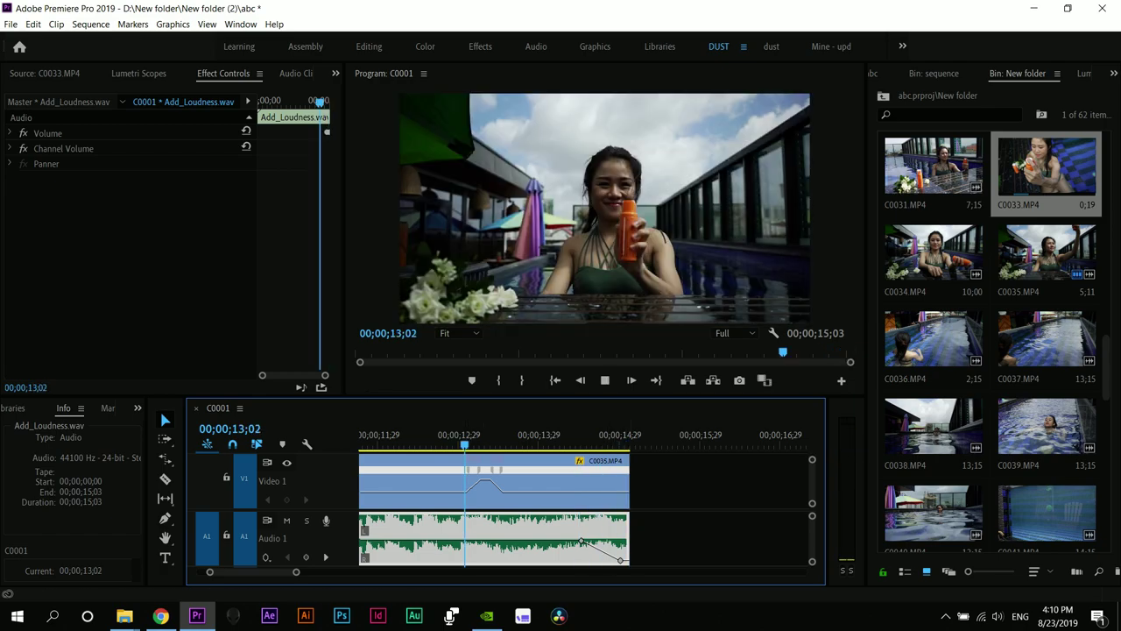
key("space")
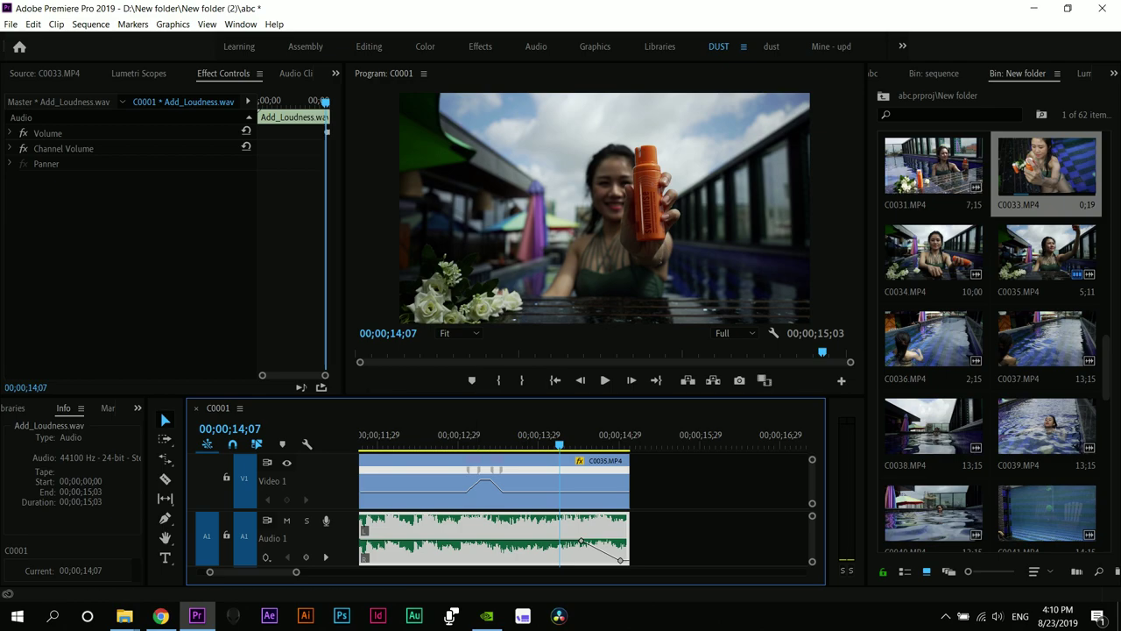
key("Home")
key("space")
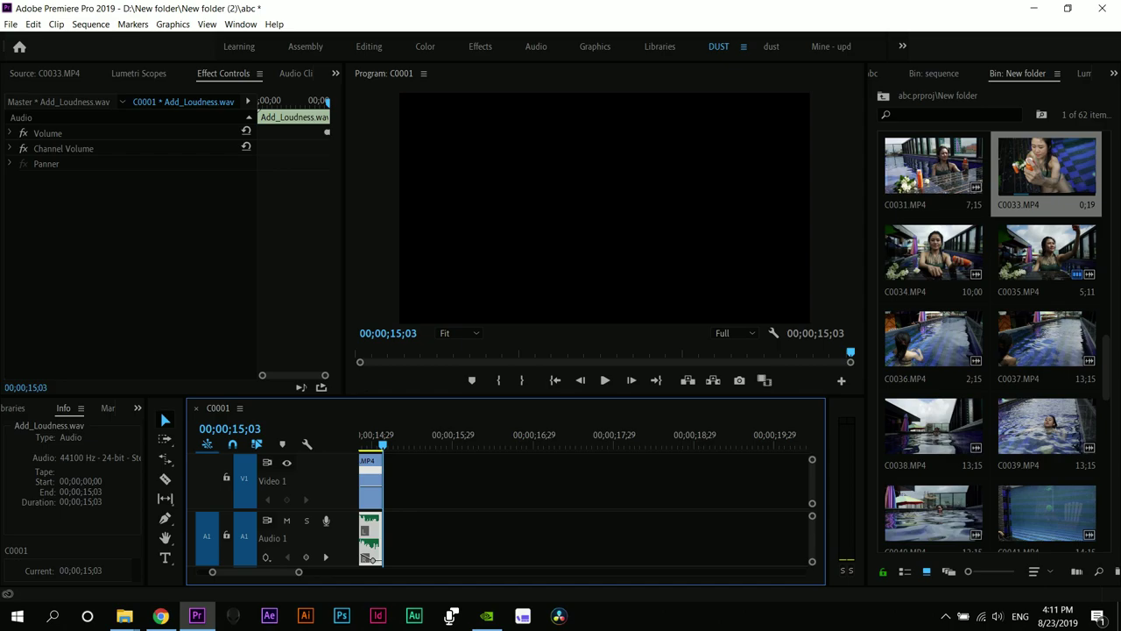
- Show the Lumetri Color controls for the closing clip C0035.MP4 on Video 1, with the Creative section collapsed
key("minus")
key("minus")
key("minus")
key("minus")
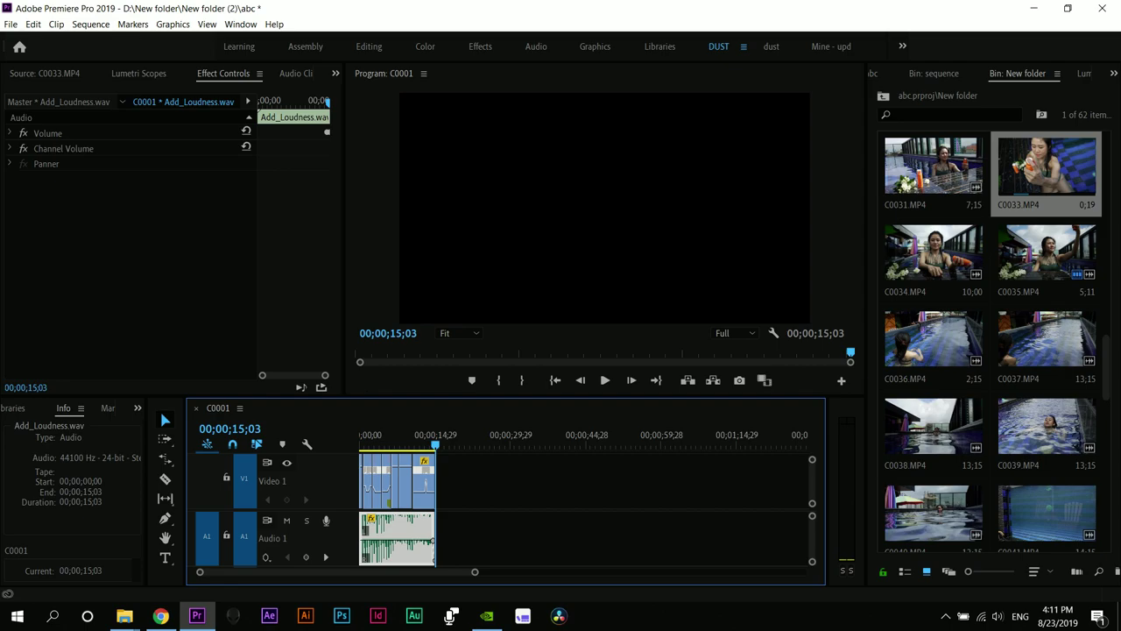
scroll(990, 74, "up", 3)
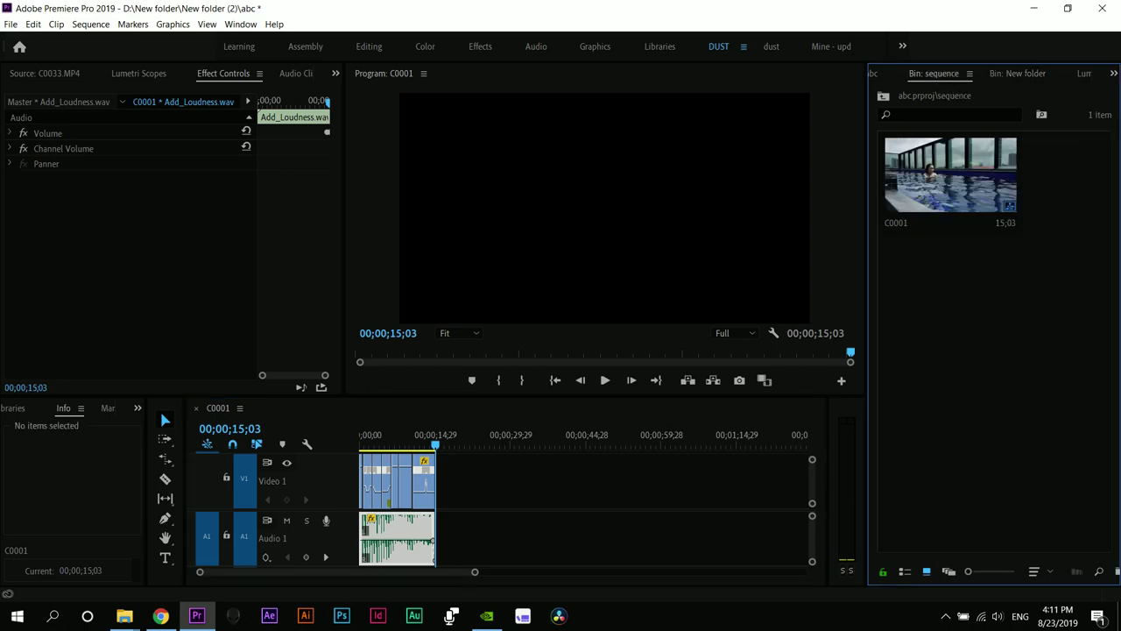
scroll(990, 74, "down", 4)
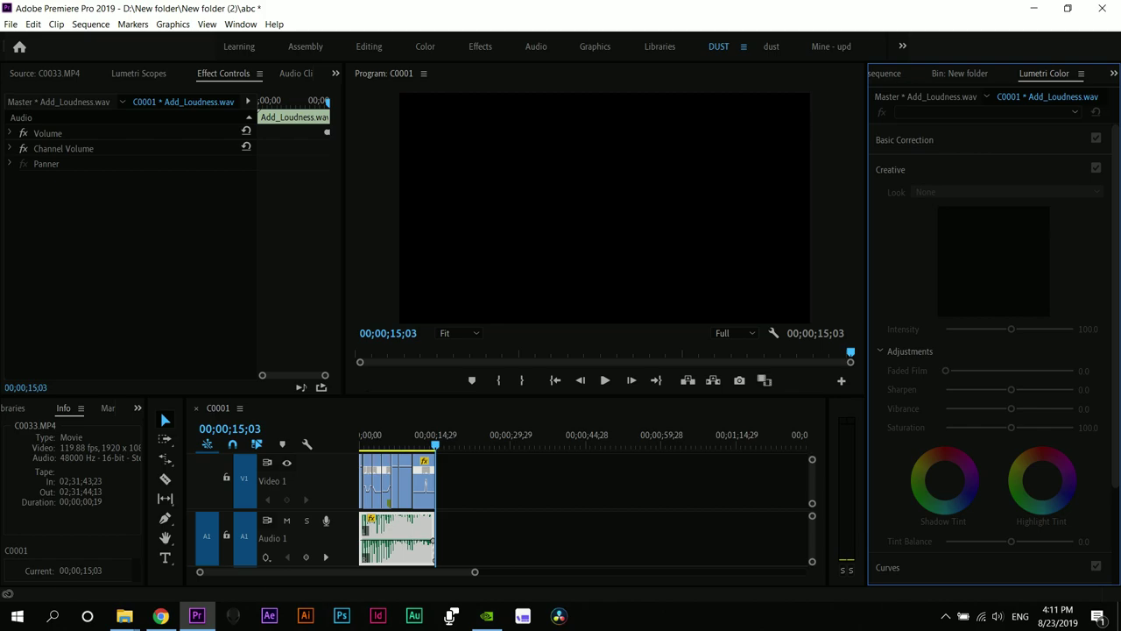
left_click(891, 170)
left_click(424, 489)
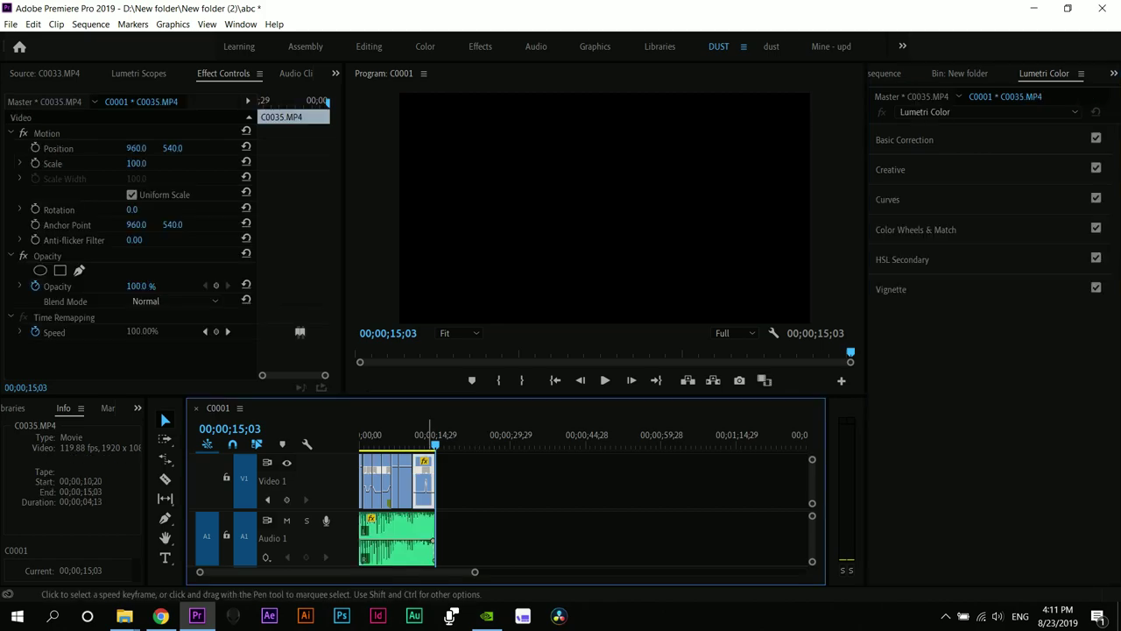
- Look over the Basic Correction settings of C0035.MP4, collapse them again and play the sequence to about 00;00;14;21
left_click(905, 139)
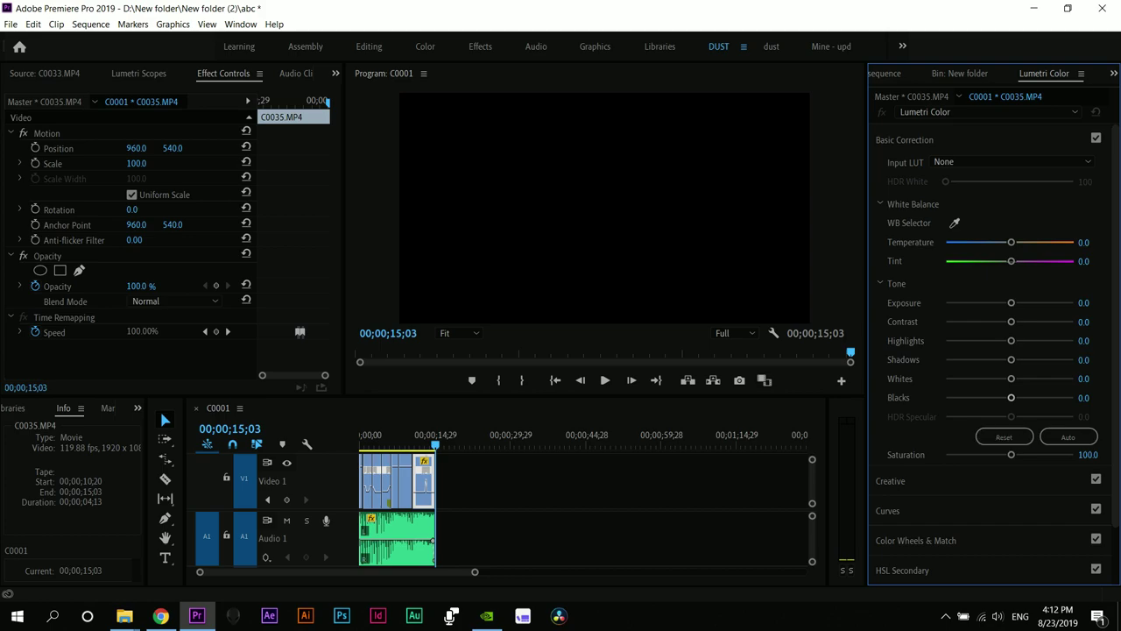
scroll(990, 350, "down", 2)
scroll(994, 351, "up", 2)
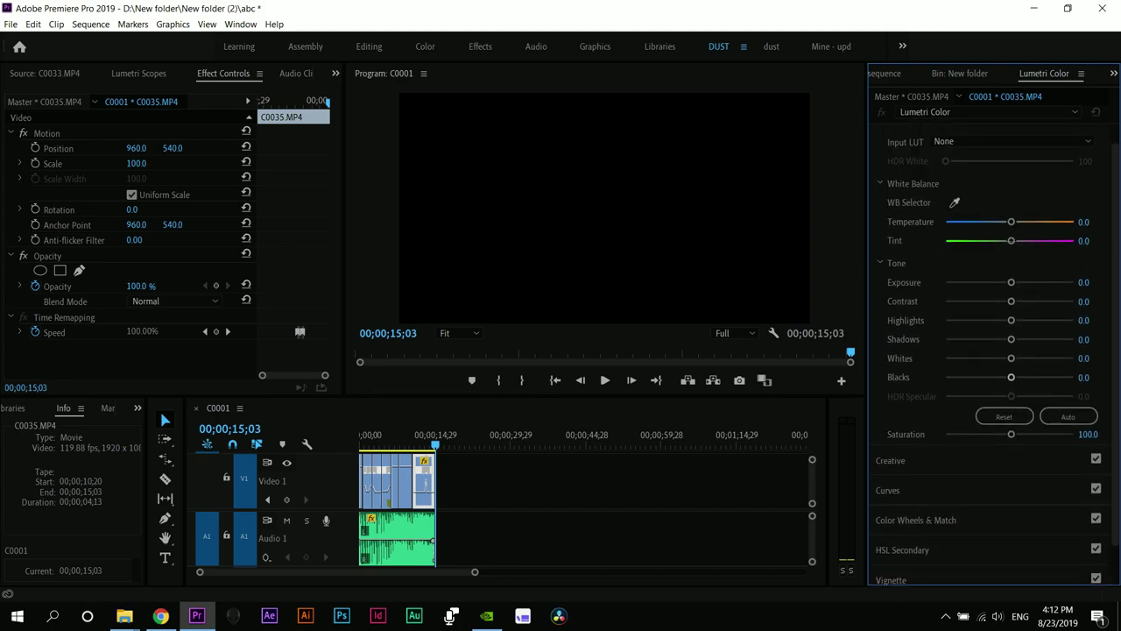
left_click(905, 140)
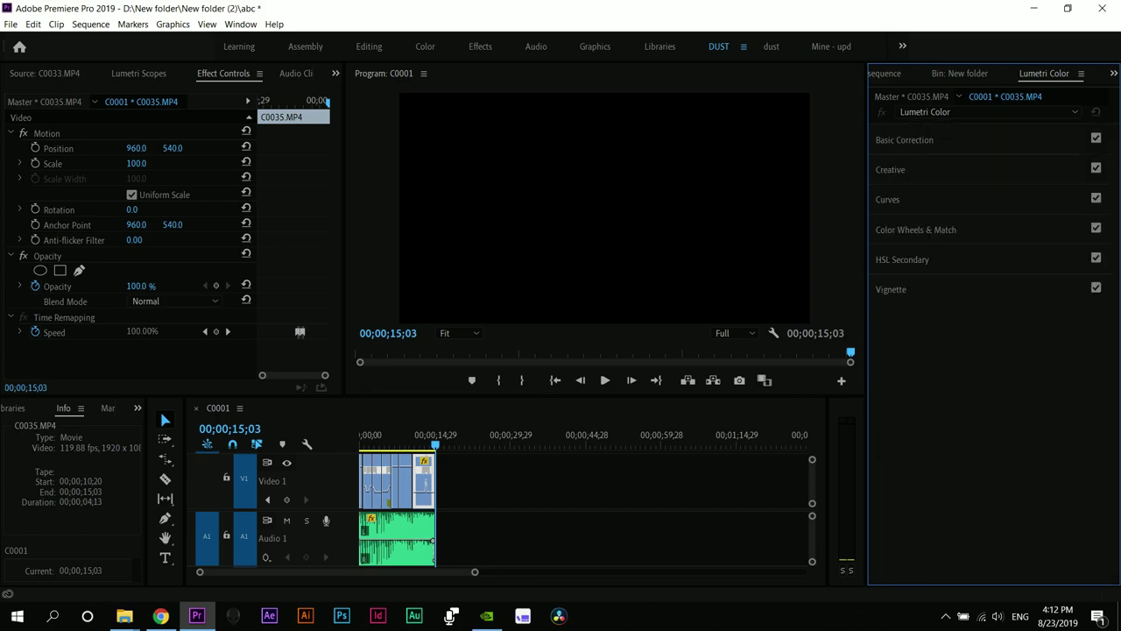
key("space")
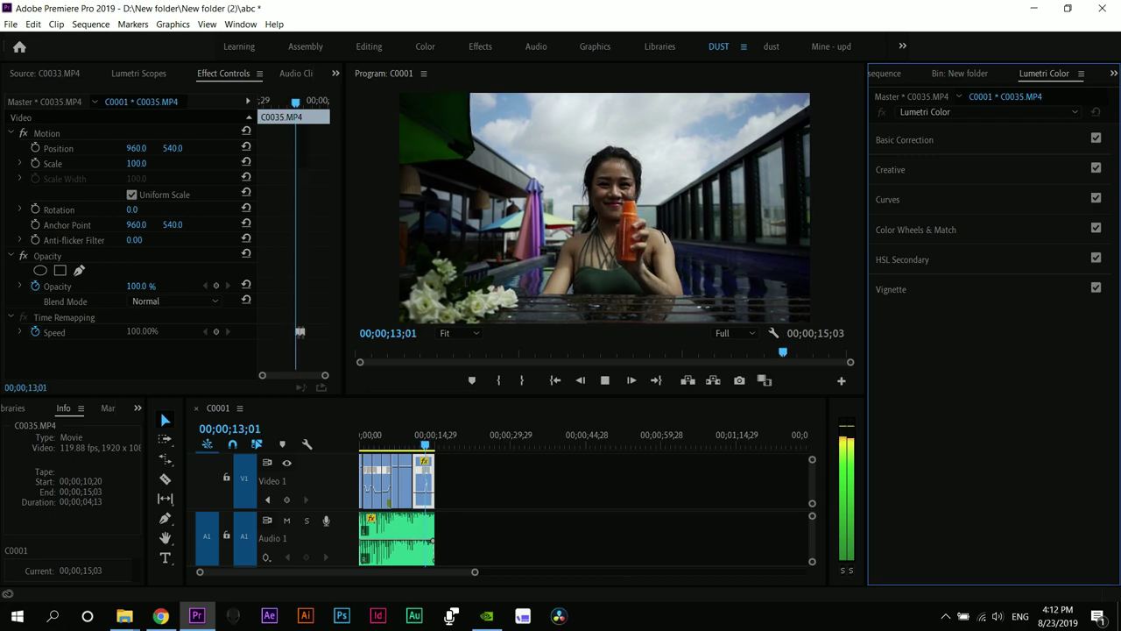
key("space")
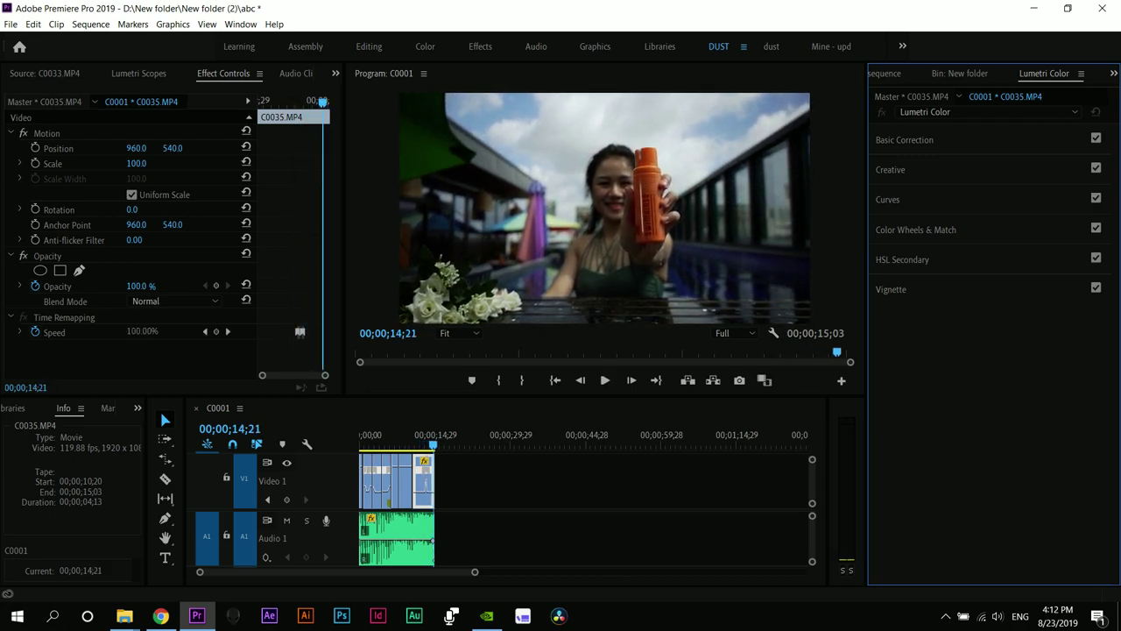